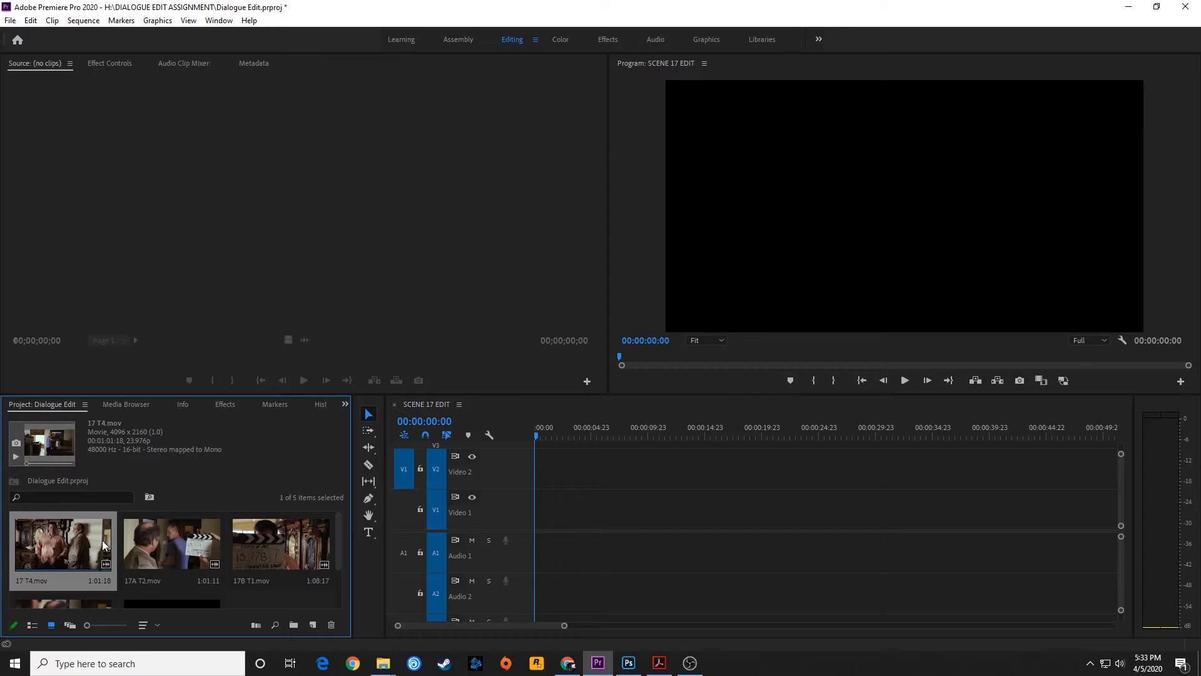
# Enlarge the project bin to fill the window so all the scene clips are laid out
pyautogui.press('`')
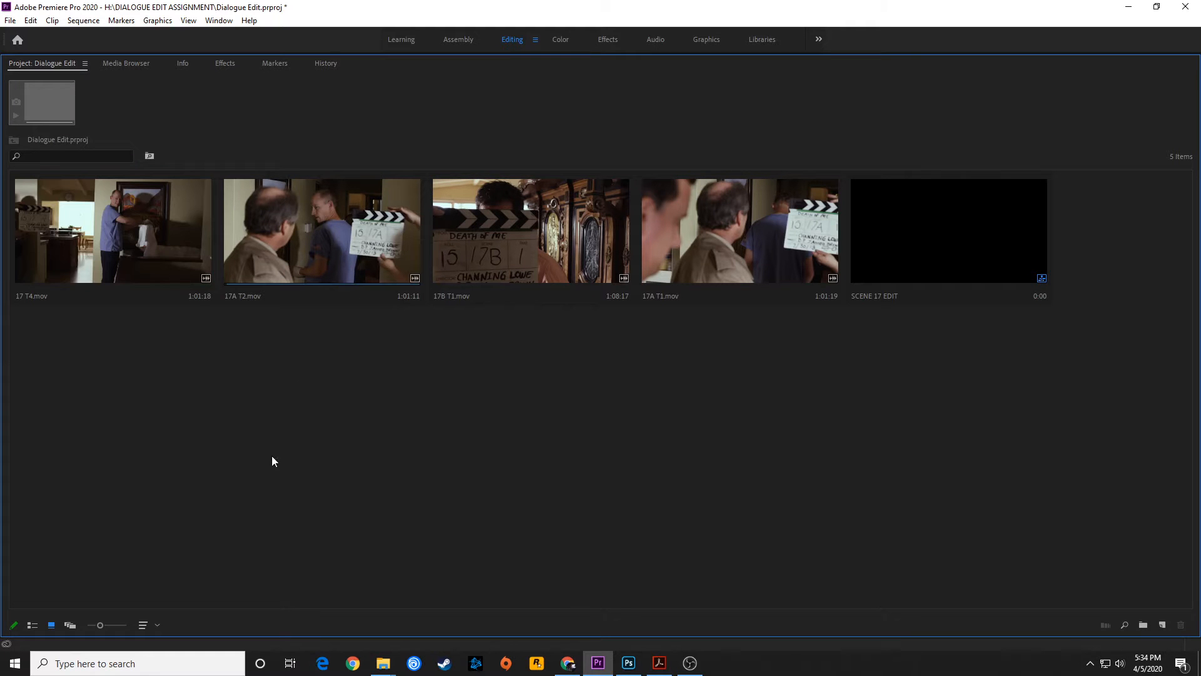
pyautogui.press('`')
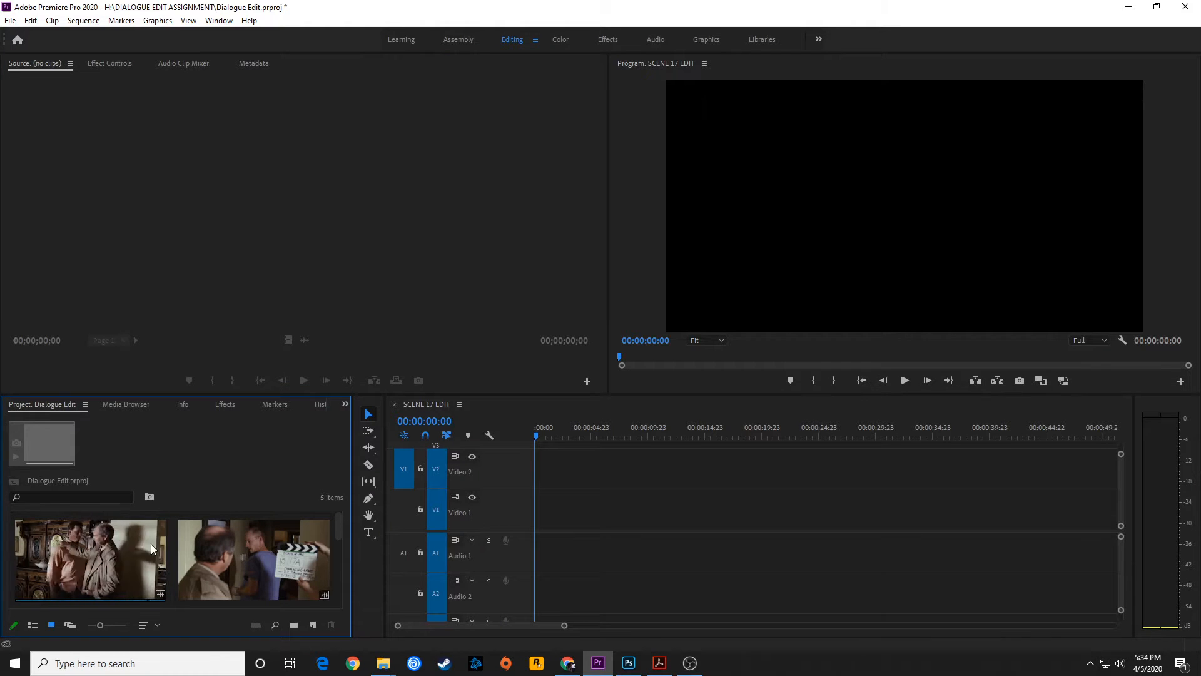
pyautogui.press('`')
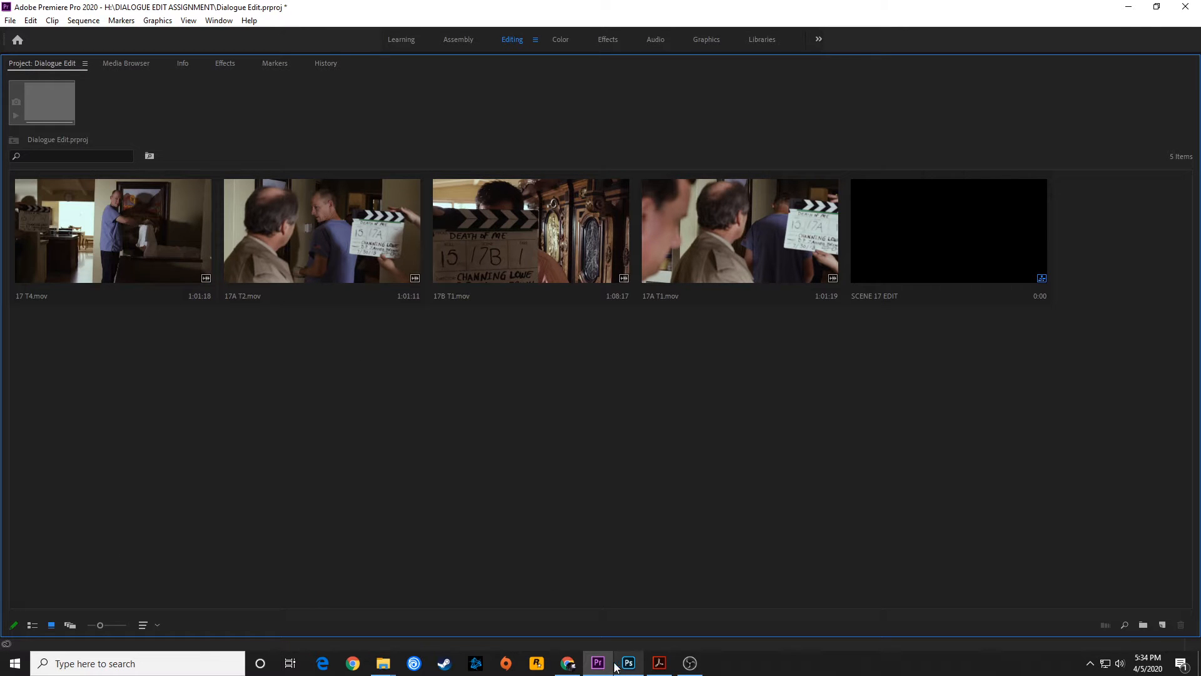
# Switch to Acrobat and read the Scene 17 script from the bedroom heading to the closing action, returning to Premiere Pro
pyautogui.click(656, 644)
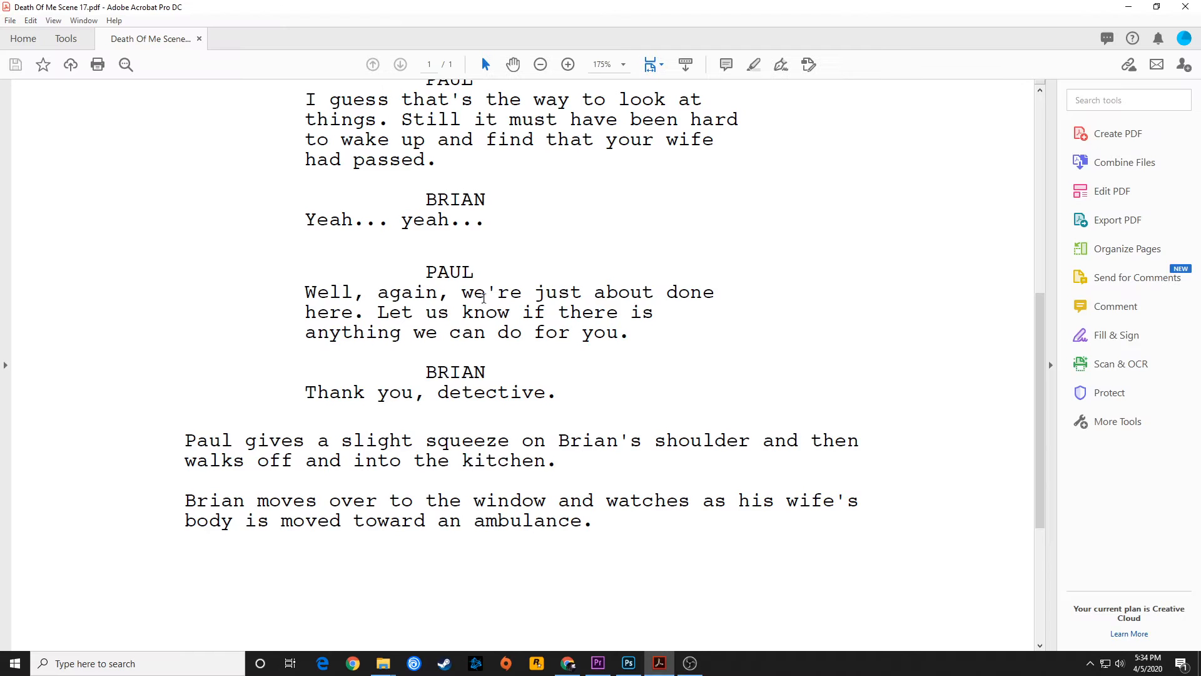
pyautogui.scroll(10, 485, 298)
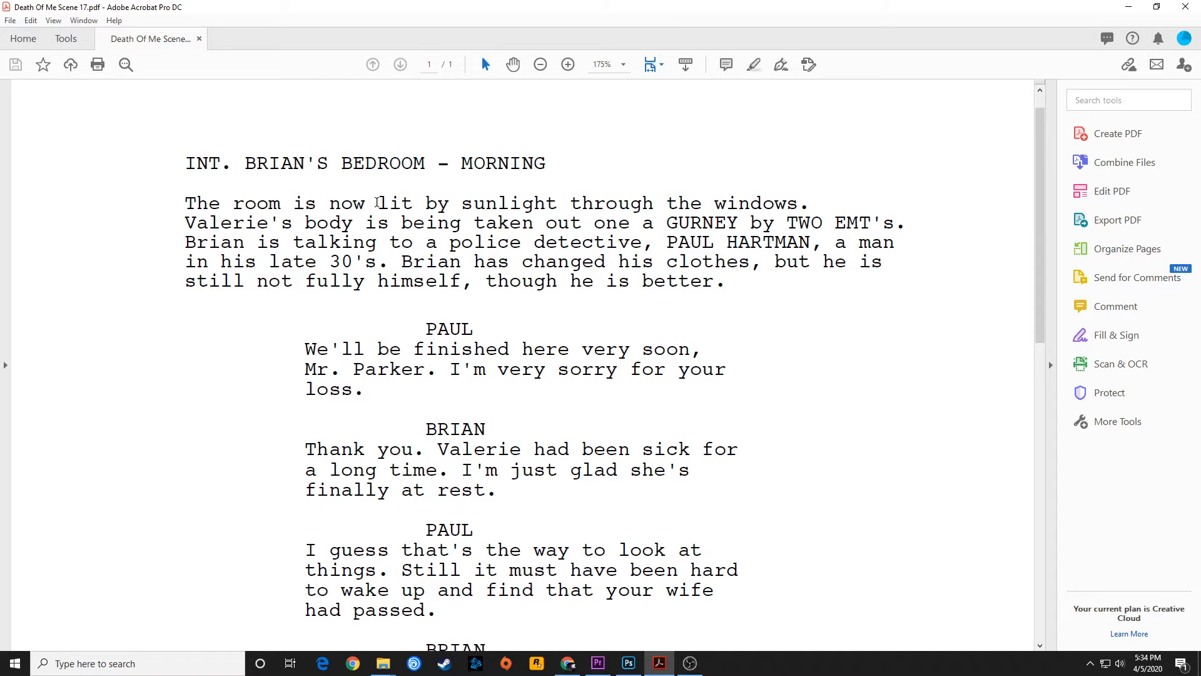
pyautogui.scroll(-2, 409, 279)
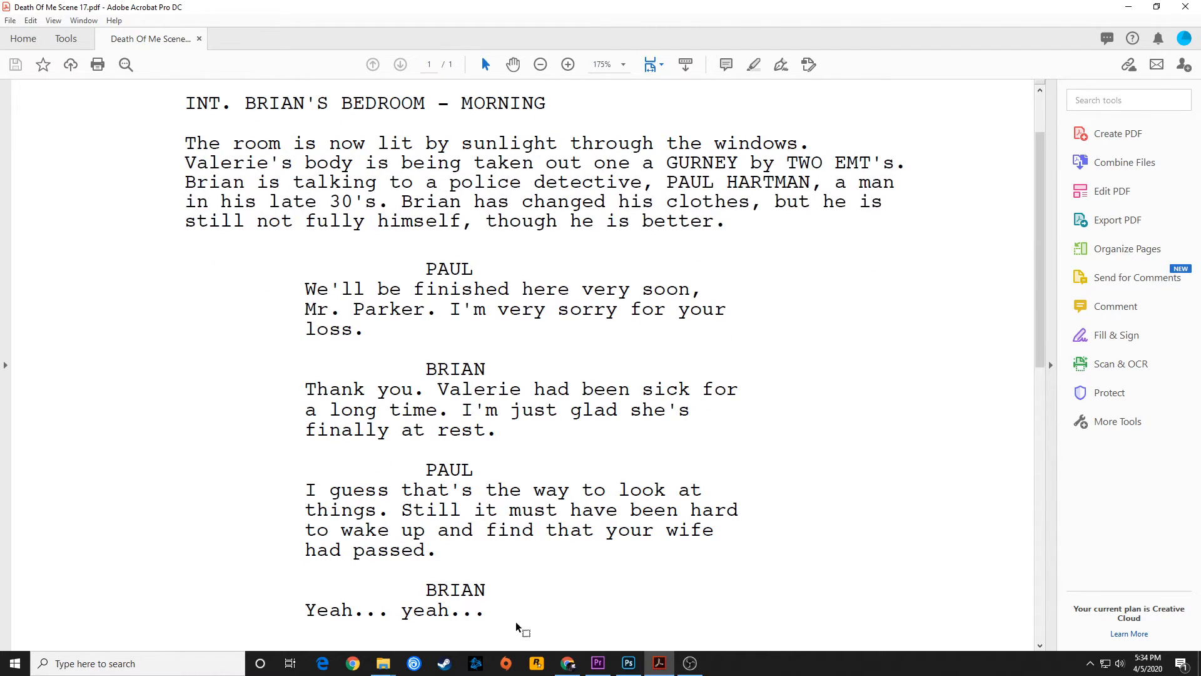
pyautogui.scroll(-11, 517, 629)
pyautogui.scroll(-2, 493, 549)
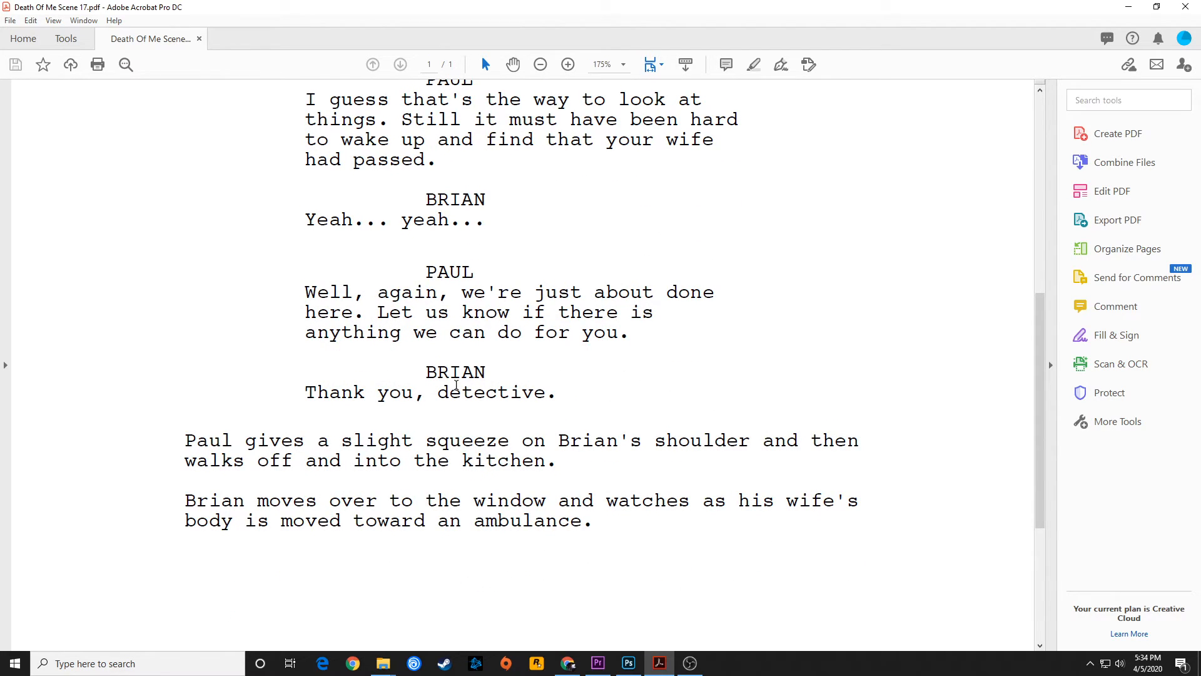
pyautogui.scroll(11, 455, 384)
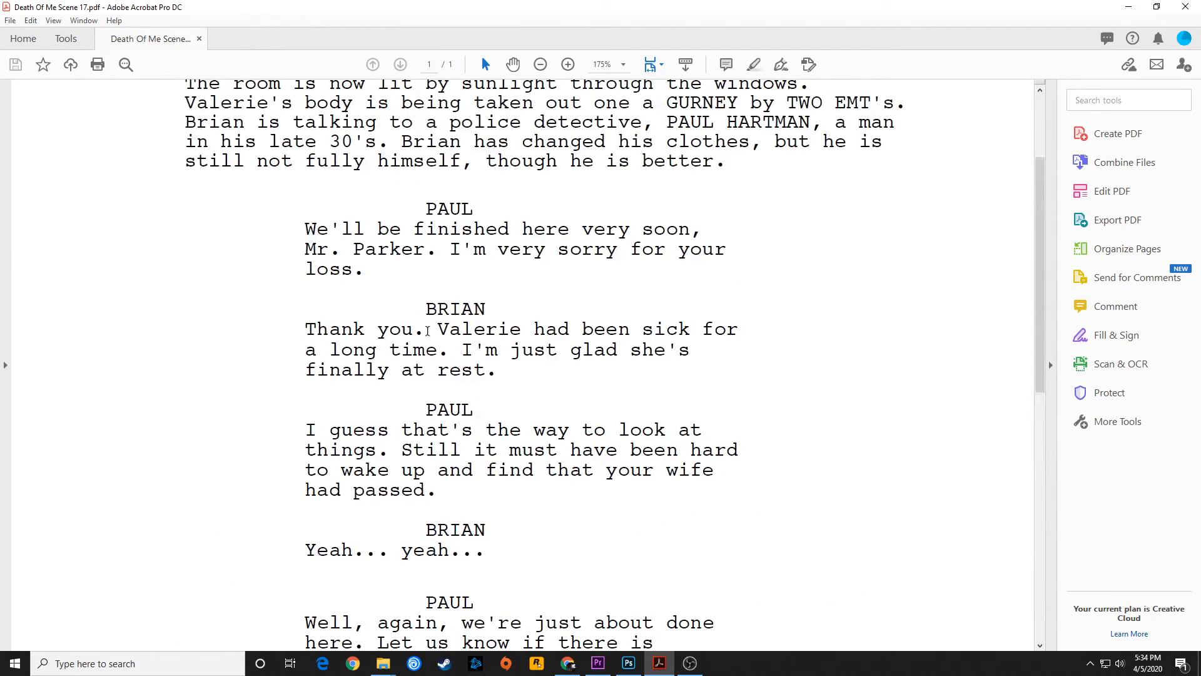
pyautogui.scroll(-9, 762, 343)
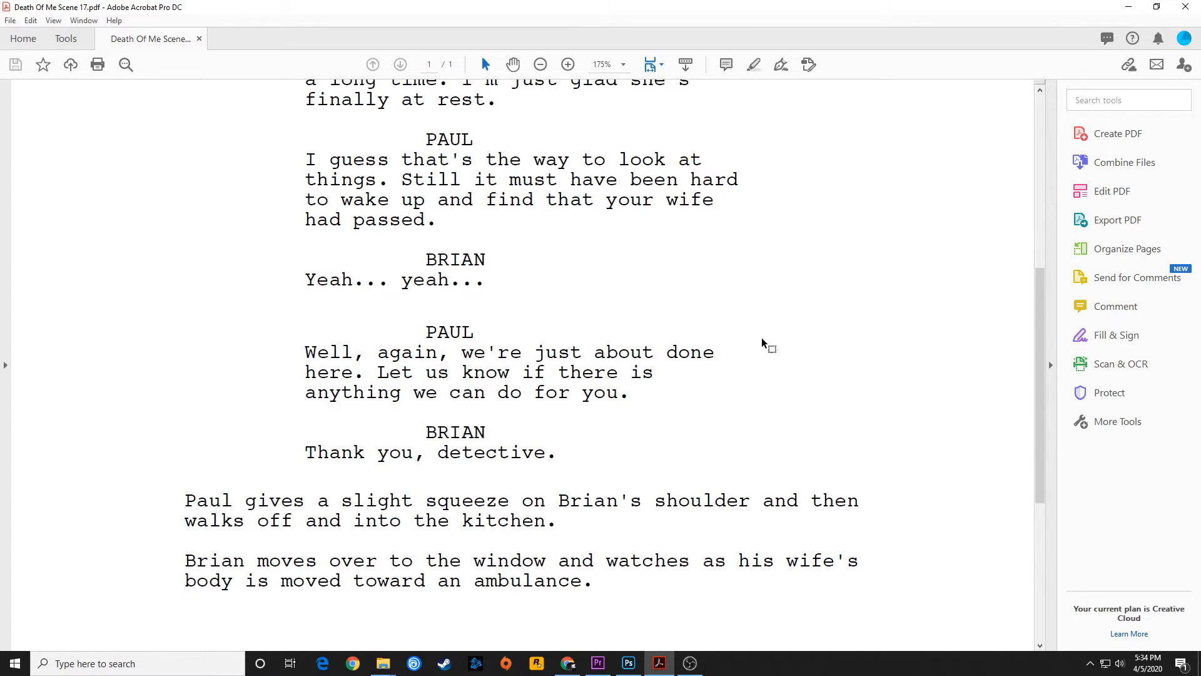
pyautogui.click(1128, 6)
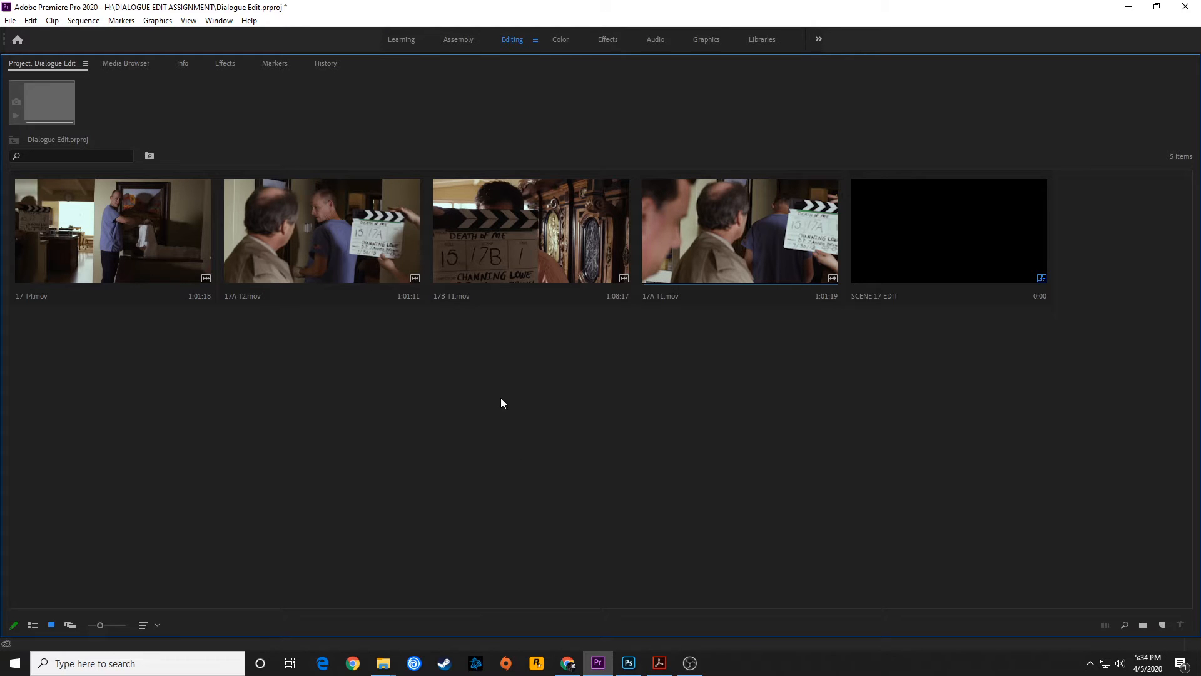
# Select the detective's first line of dialogue in the Acrobat script and go back to Premiere Pro
pyautogui.click(660, 662)
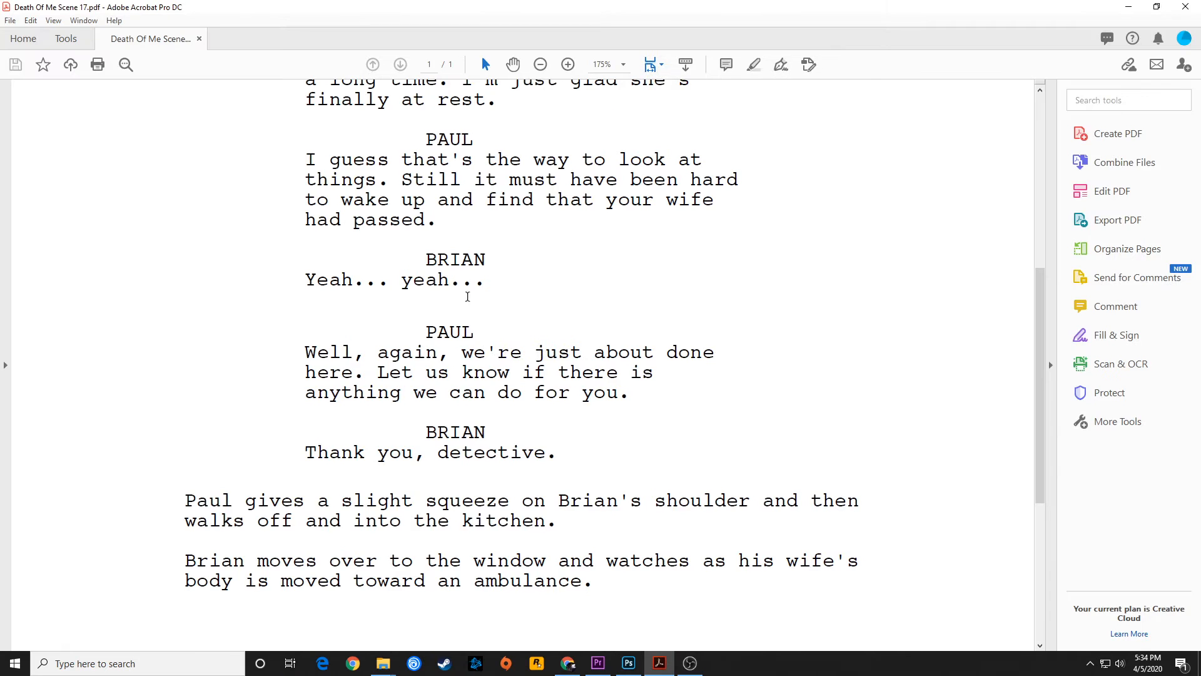
pyautogui.scroll(5, 468, 296)
pyautogui.moveTo(425, 274); pyautogui.dragTo(618, 313)
pyautogui.click(430, 343)
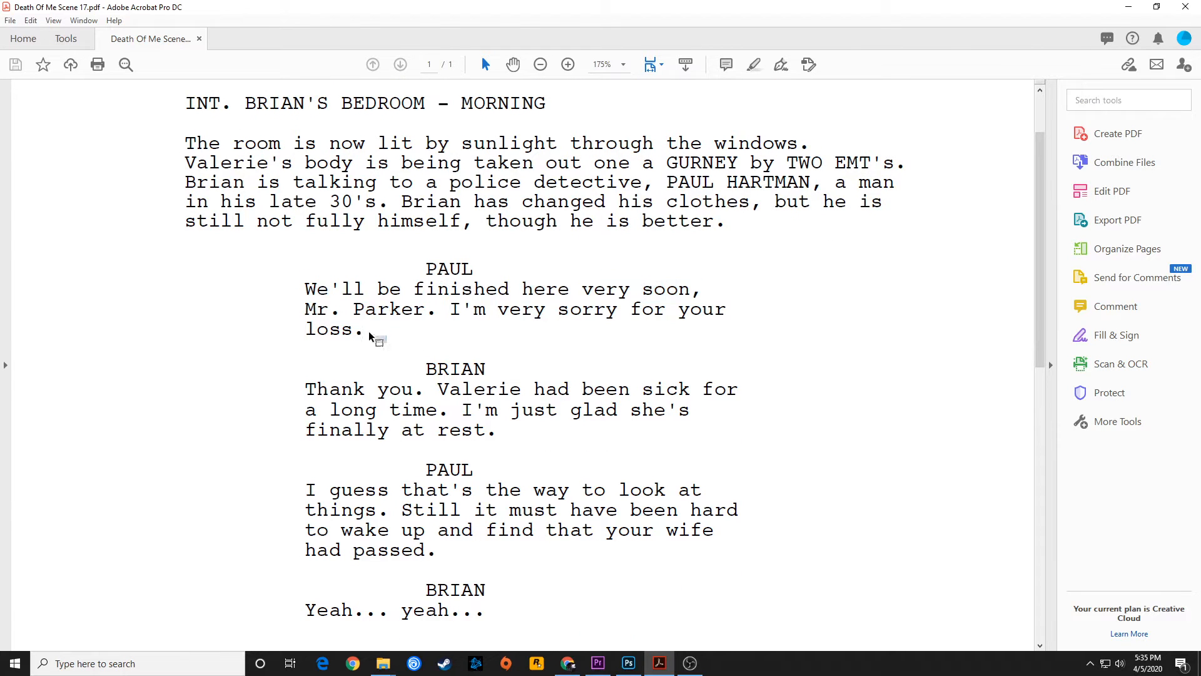
pyautogui.moveTo(369, 332); pyautogui.dragTo(305, 289)
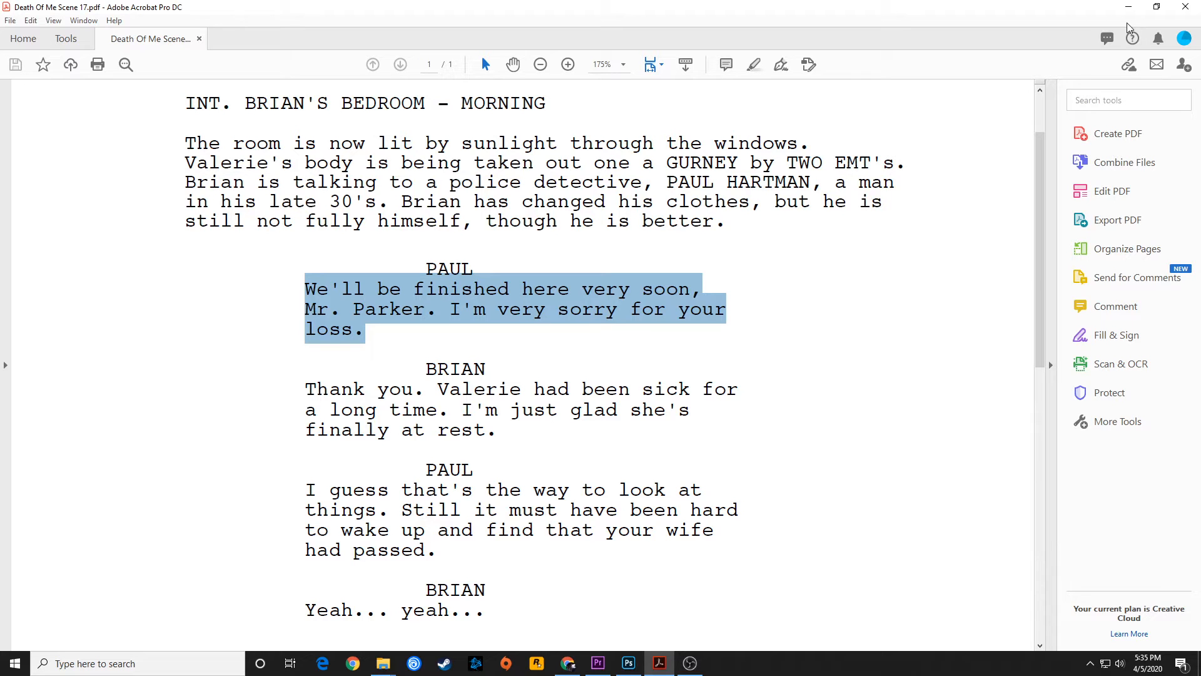
pyautogui.click(1128, 6)
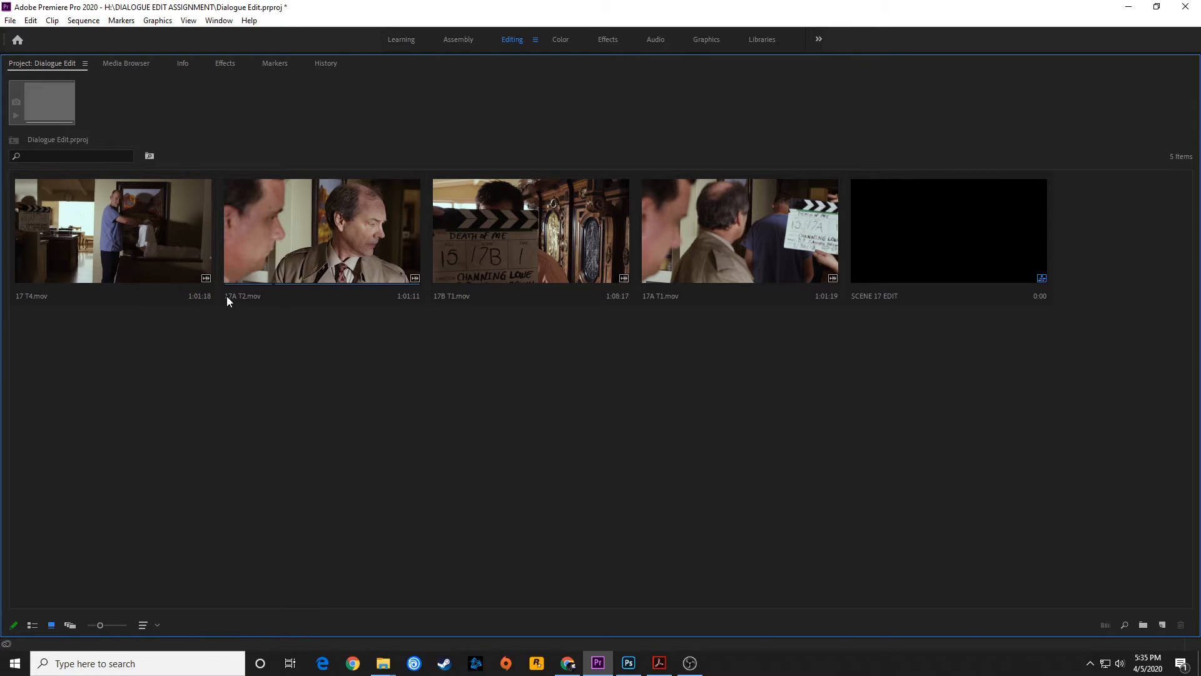
# Sort the clips in the project bin by name and clear the clip selection
pyautogui.doubleClick(287, 228)
pyautogui.press('`')
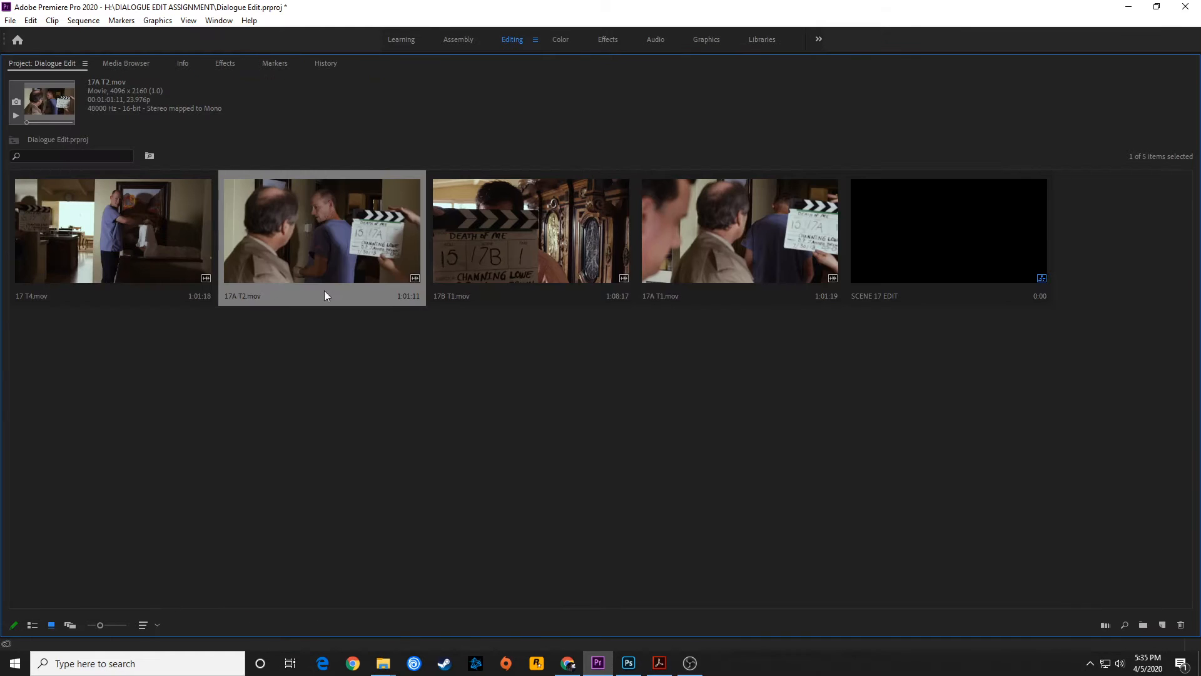
pyautogui.click(143, 624)
pyautogui.click(194, 178)
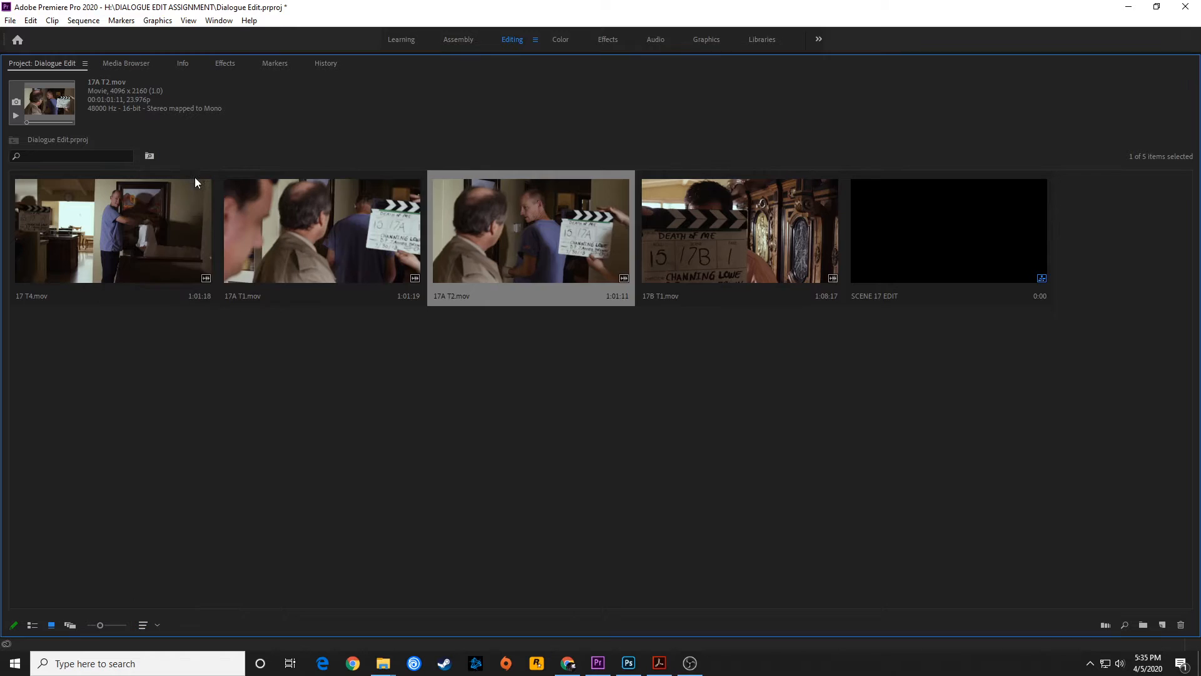
pyautogui.click(300, 342)
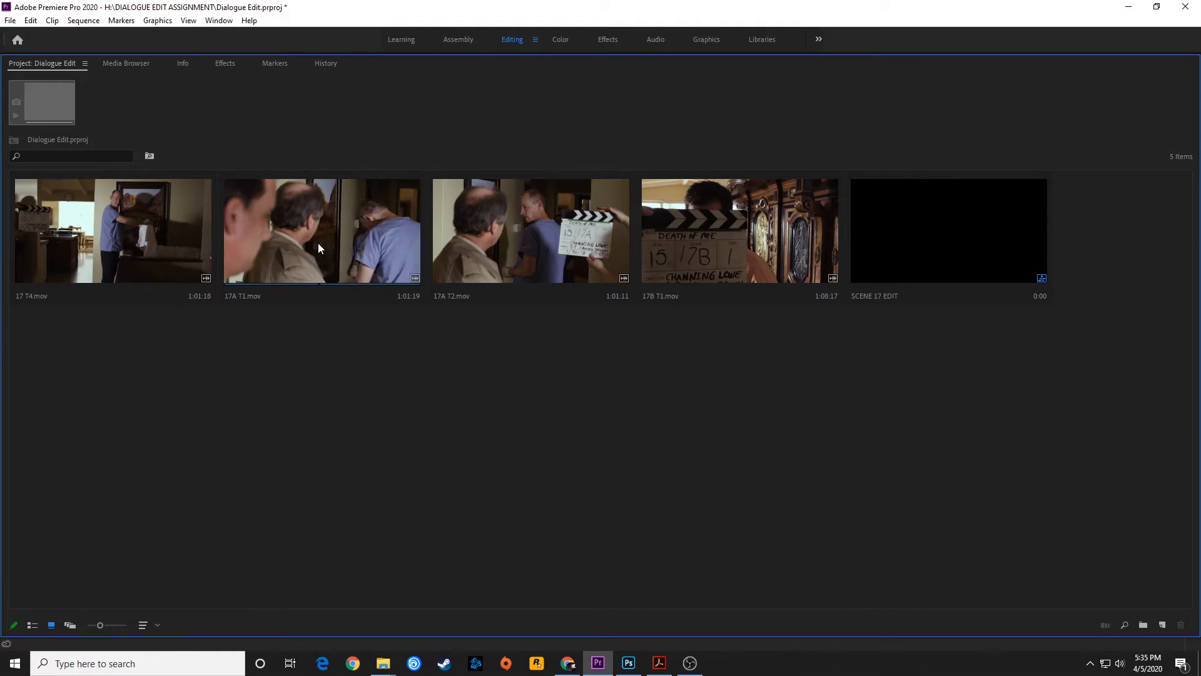
# Open 17A T2.mov in the source monitor and play it through the detective's opening line
pyautogui.doubleClick(503, 236)
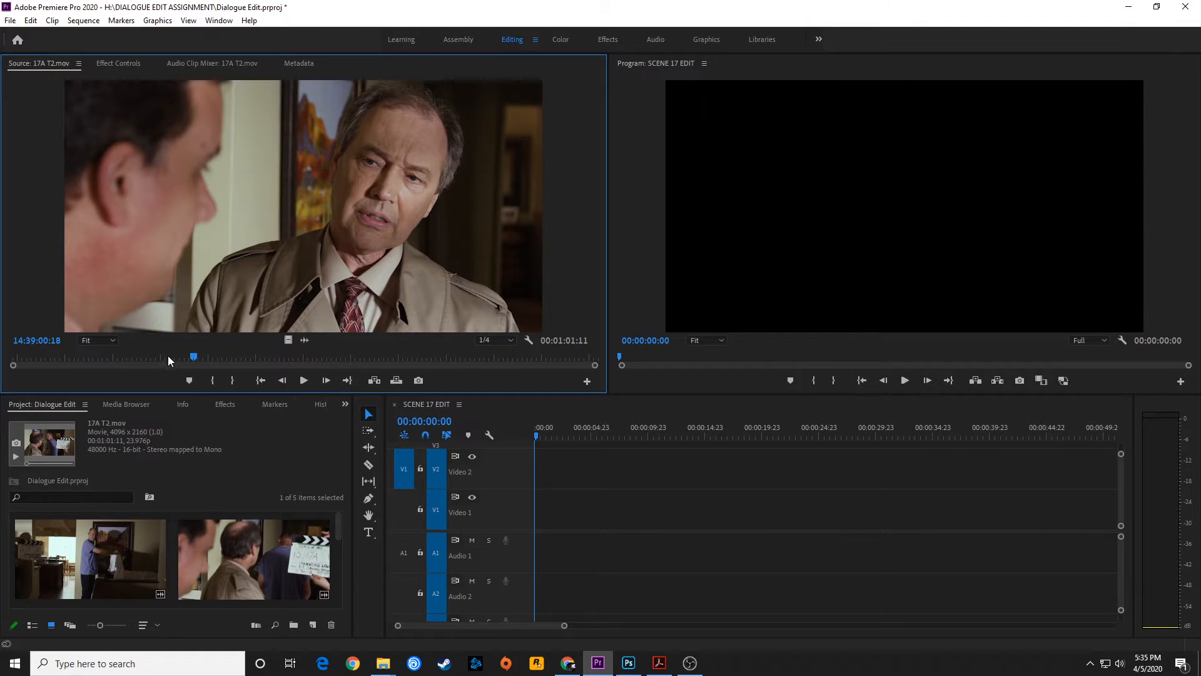
pyautogui.press('space')
pyautogui.click(67, 357)
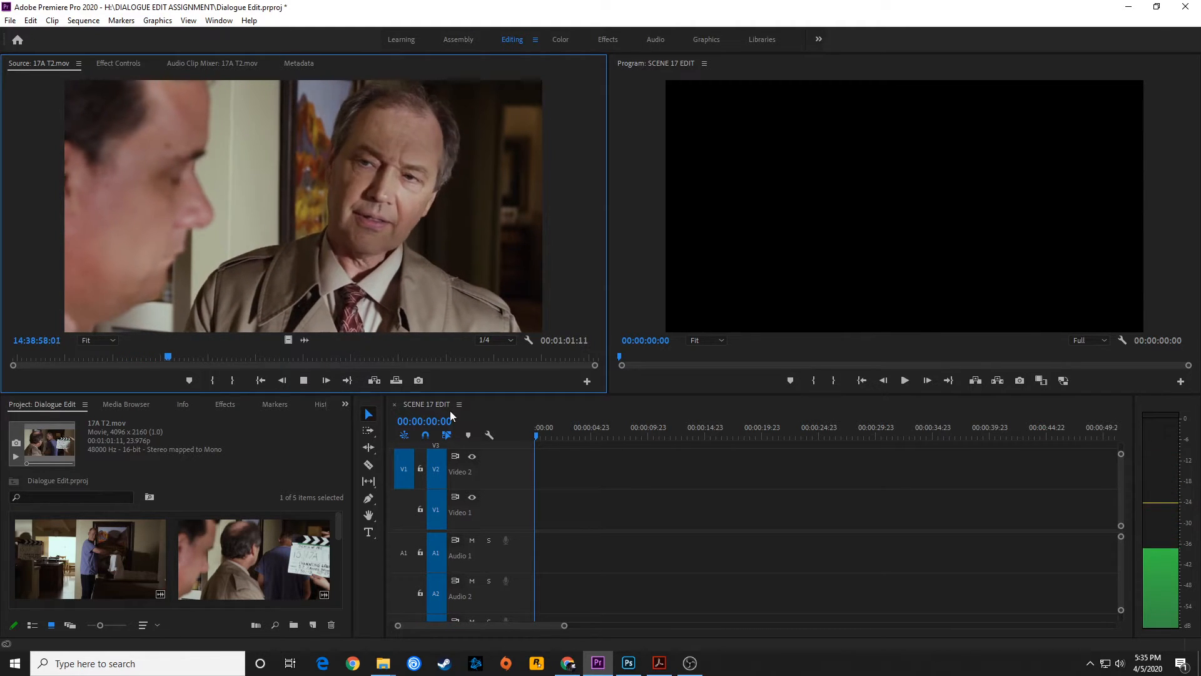
pyautogui.press('space')
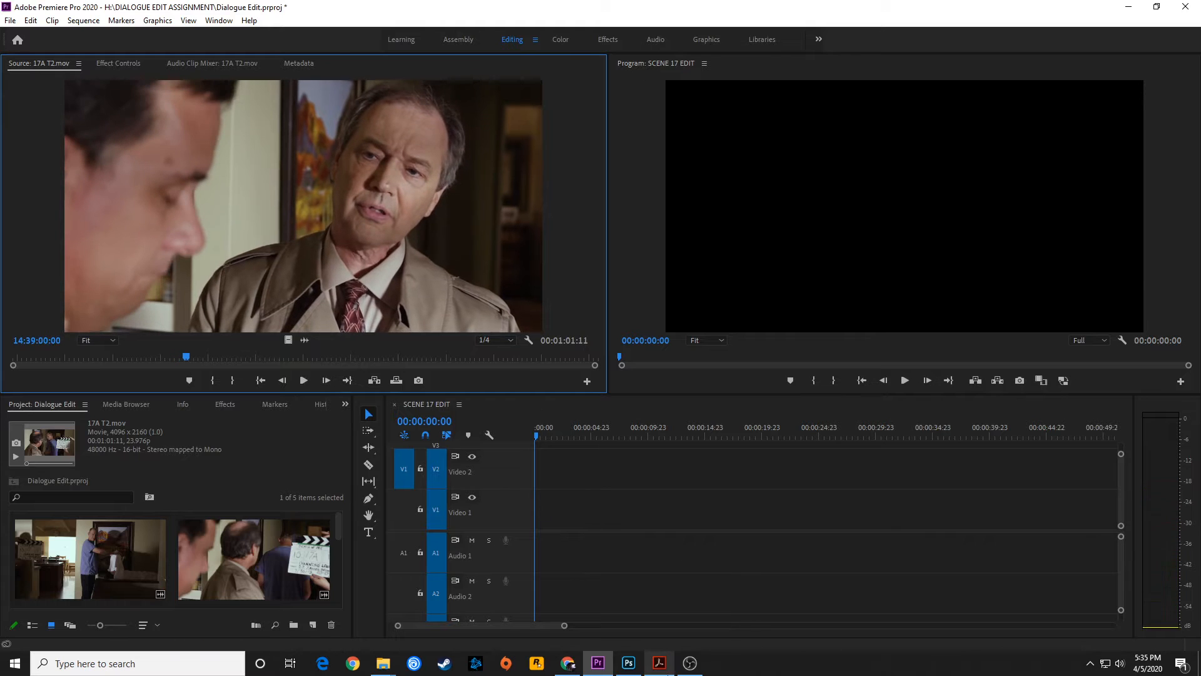
pyautogui.click(689, 663)
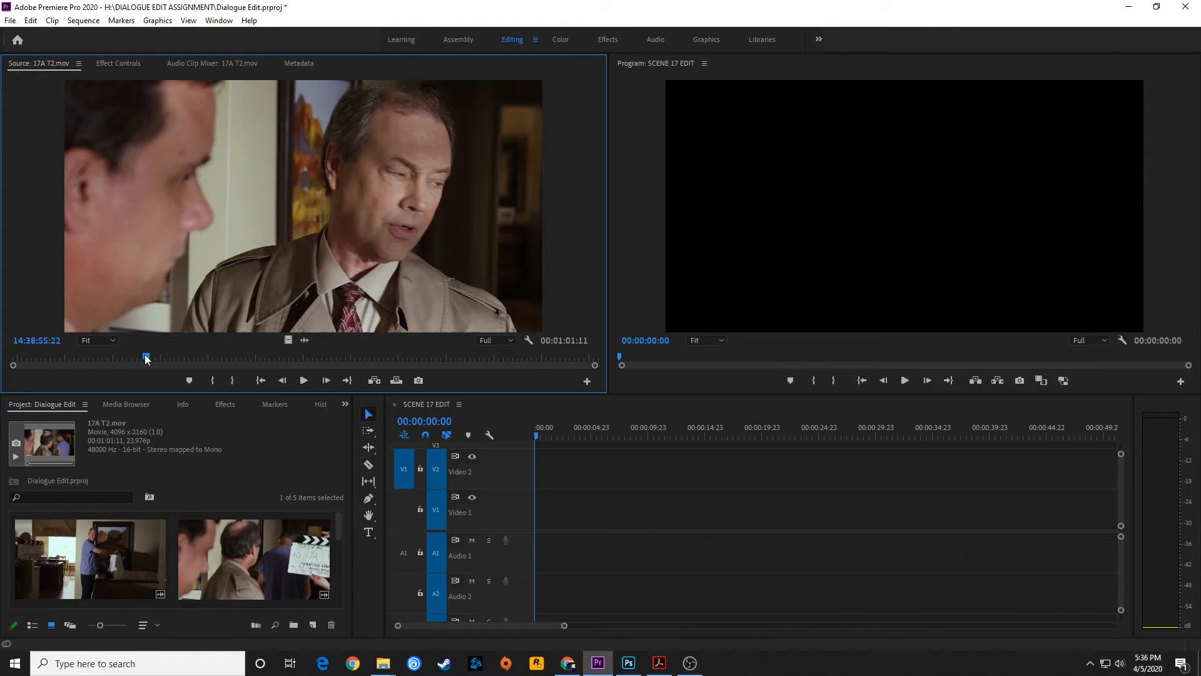
# Mark 17A T2.mov with an in point at 14:38:46:17 and an out point at 14:39:00:00
pyautogui.moveTo(145, 357); pyautogui.dragTo(40, 359)
pyautogui.press('space')
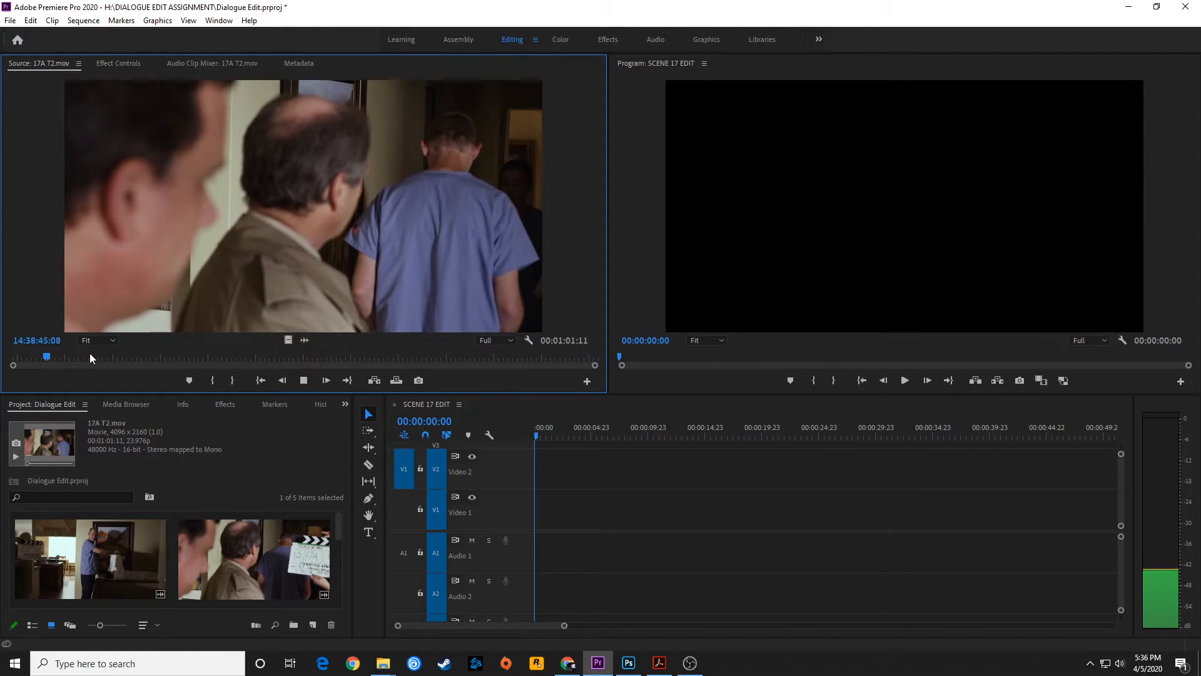
pyautogui.press('space')
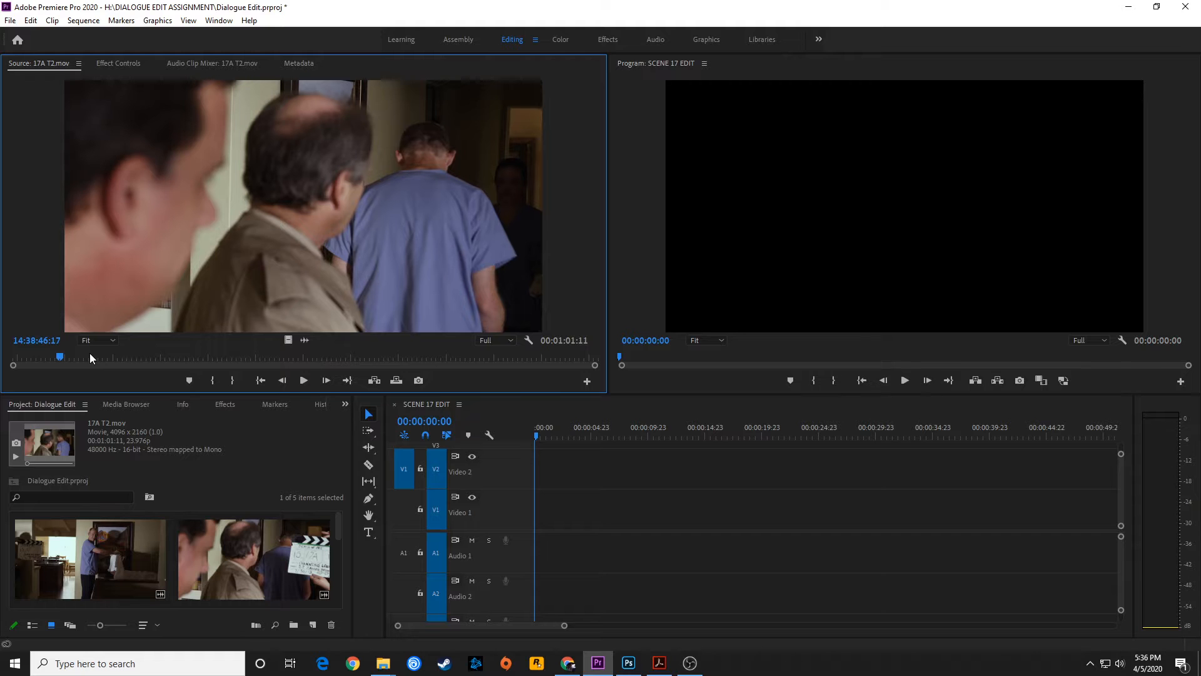
pyautogui.press('i')
pyautogui.press('space')
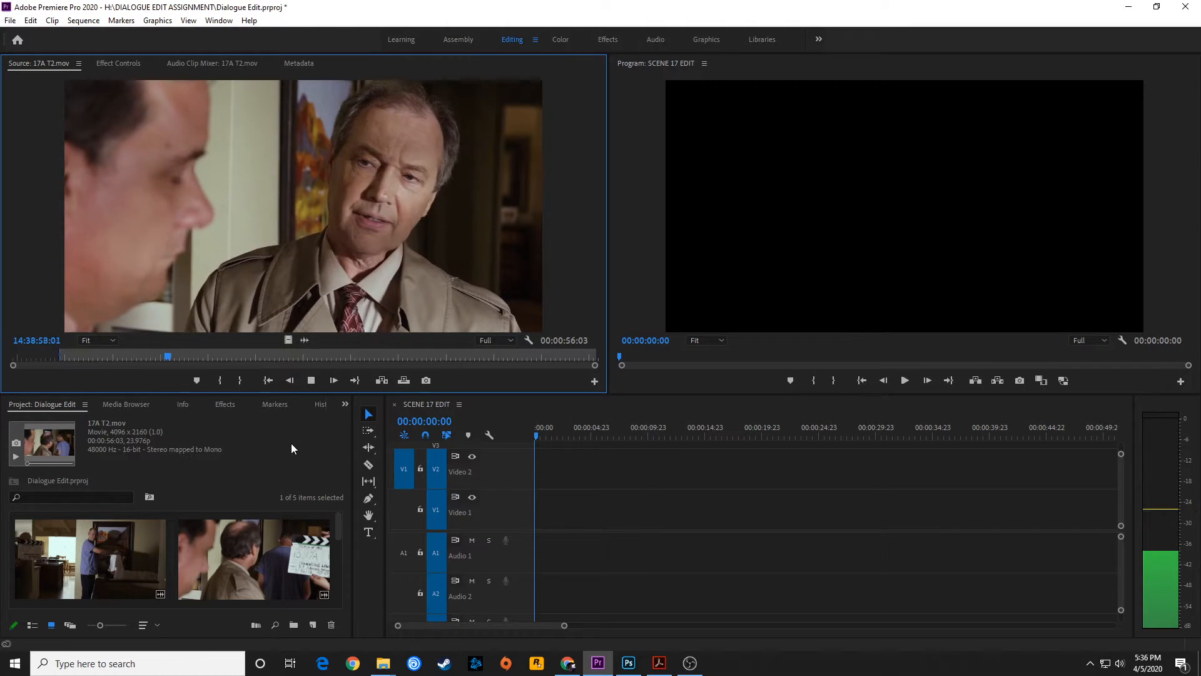
pyautogui.press('space')
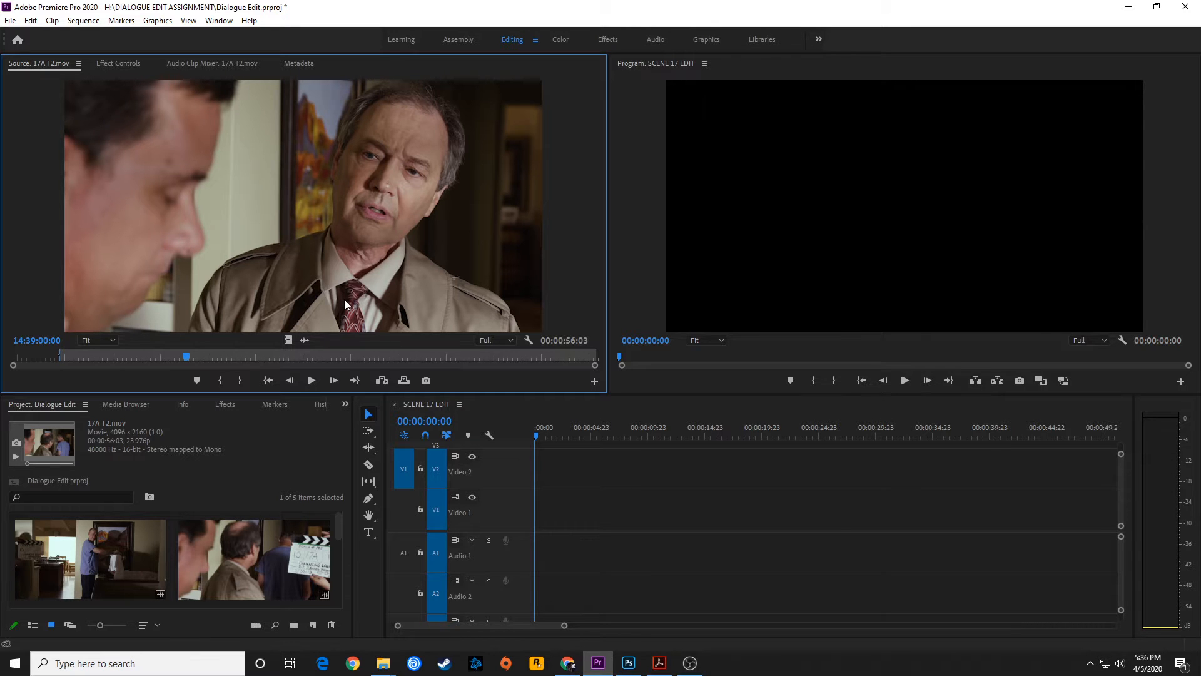
pyautogui.press('o')
# Patch the source to V1 and A1 and overwrite the marked part of 17A T2.mov at the start of the SCENE 17 EDIT sequence
pyautogui.click(404, 552)
pyautogui.click(403, 509)
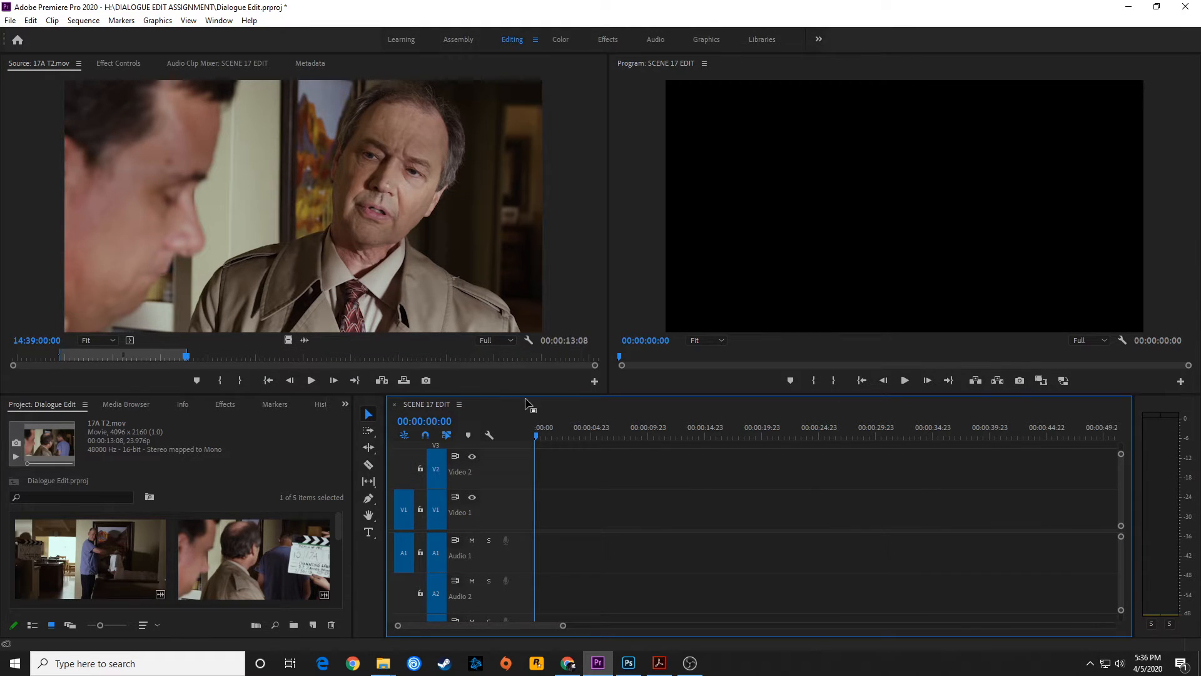
pyautogui.press('.')
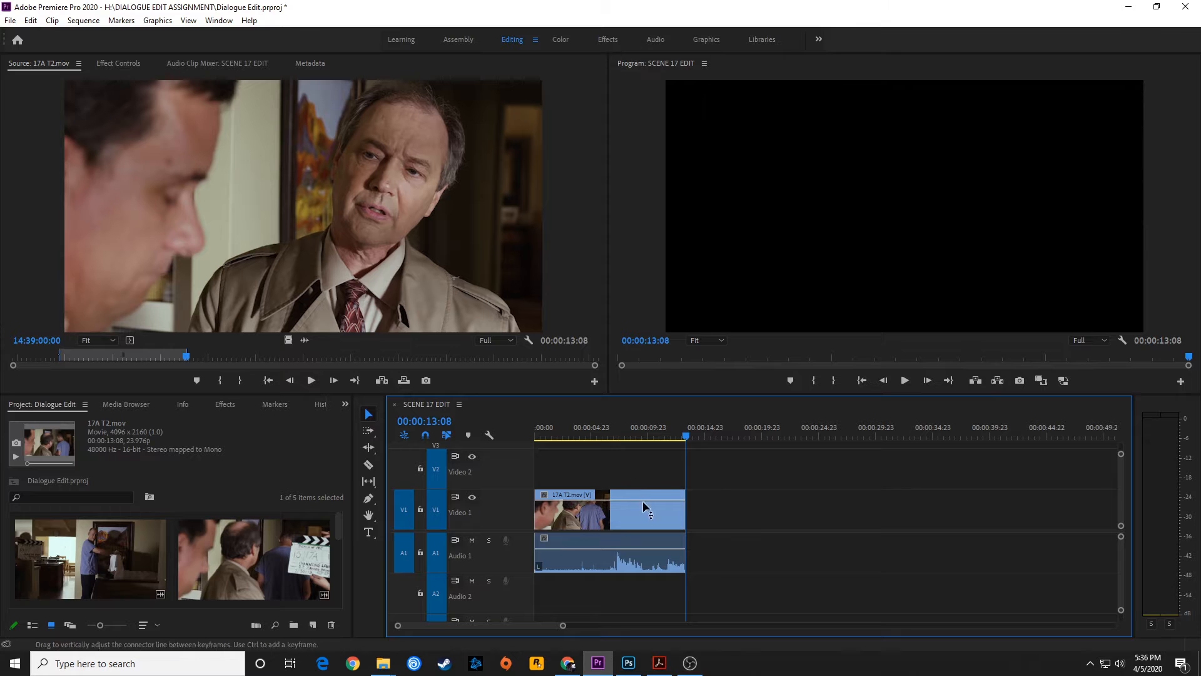
pyautogui.click(614, 435)
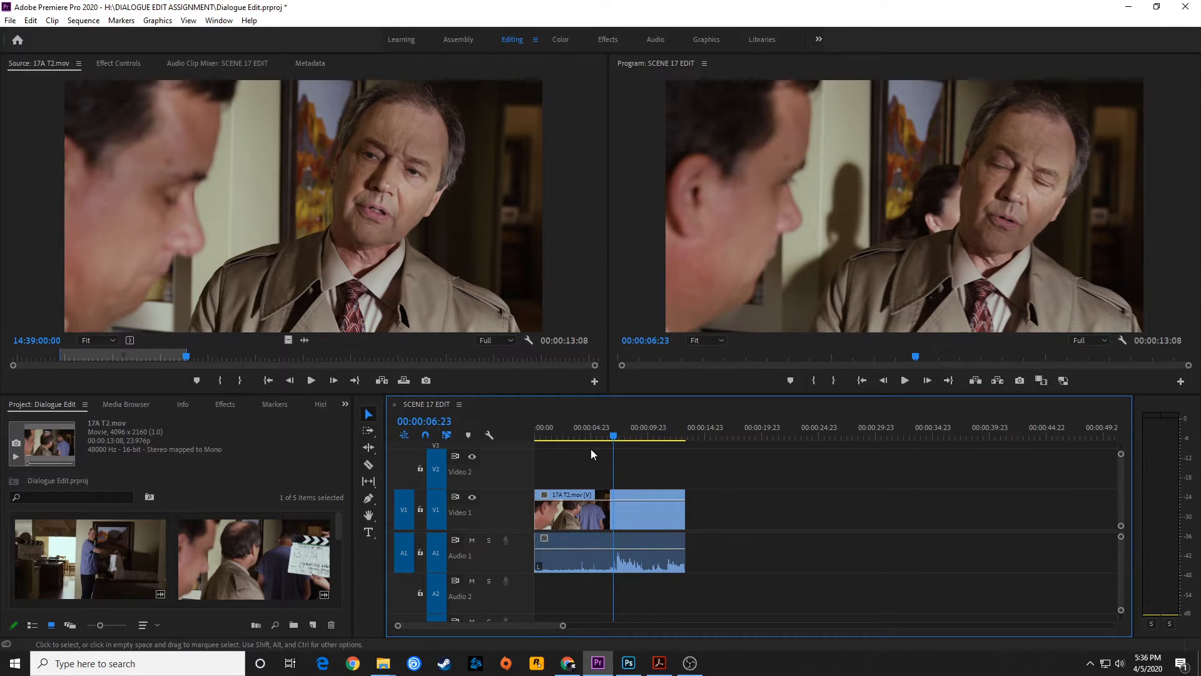
# Check the Acrobat script for the reply that follows the highlighted line and return to Premiere Pro
pyautogui.click(659, 663)
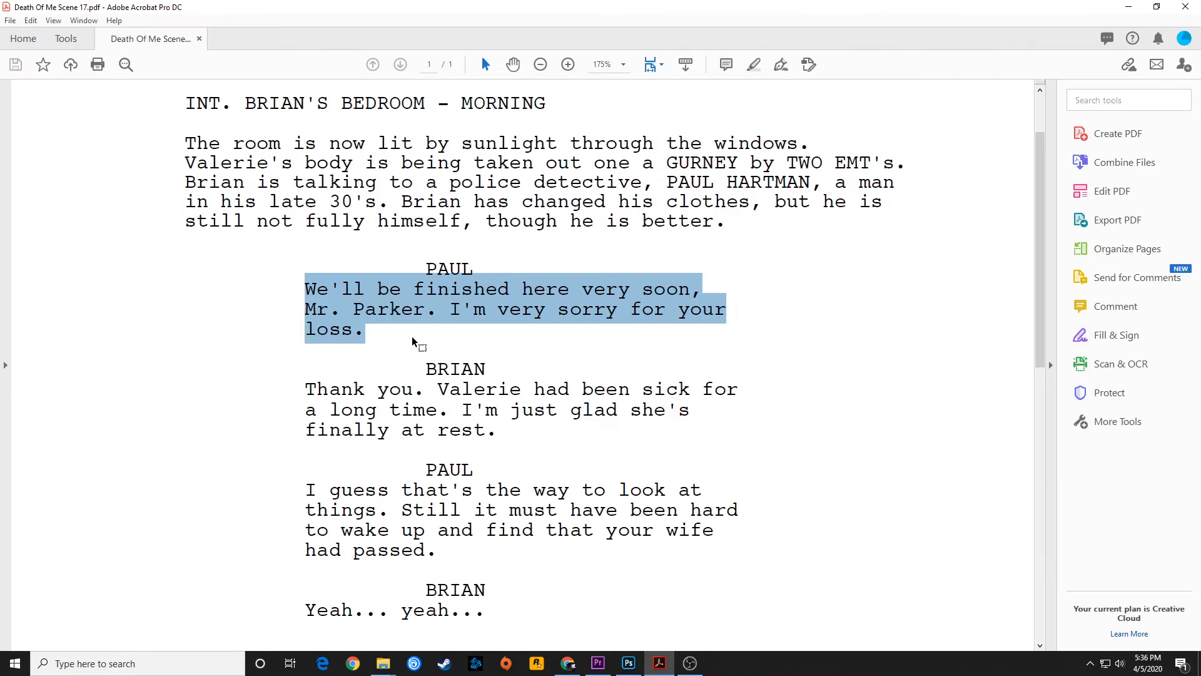
pyautogui.scroll(-2, 412, 336)
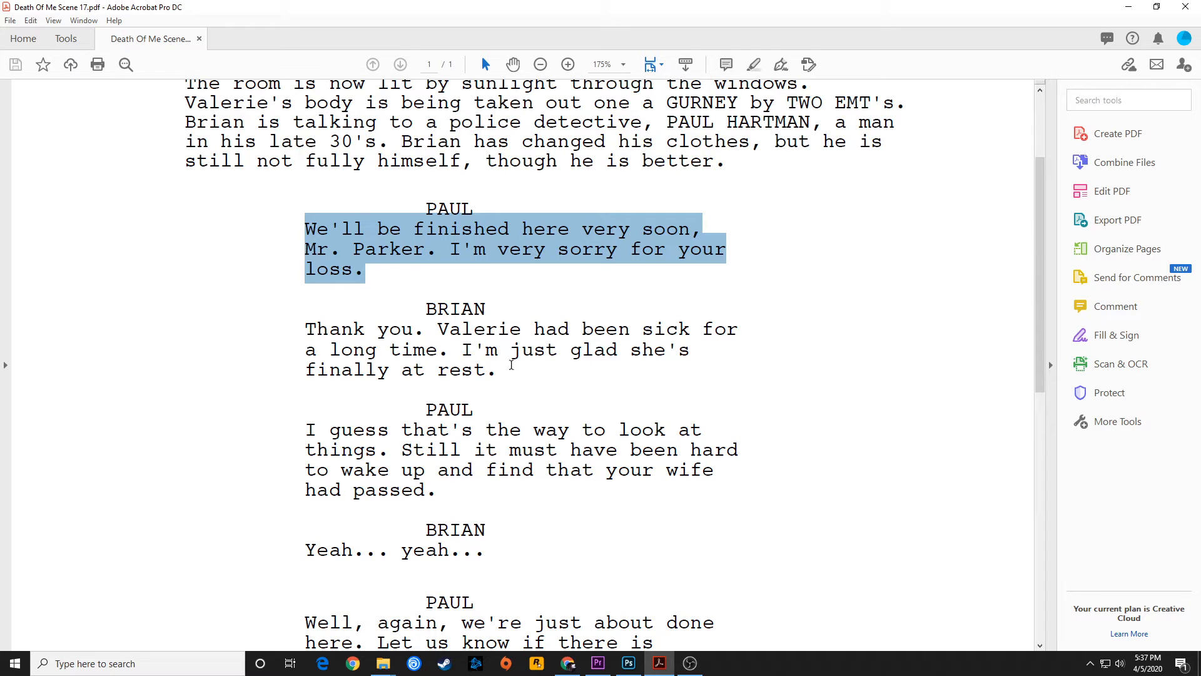
pyautogui.click(598, 663)
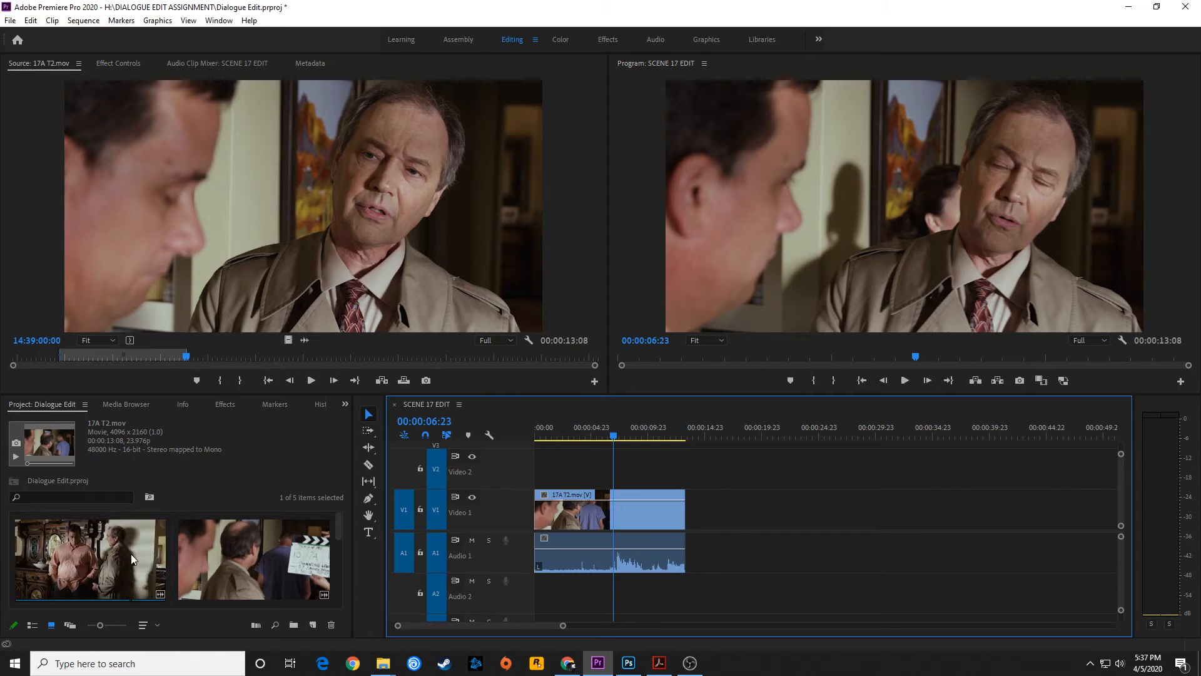
# Open 17B T1.mov in the source monitor and mark its in point at 14:48:17:03, before the reply
pyautogui.press('`')
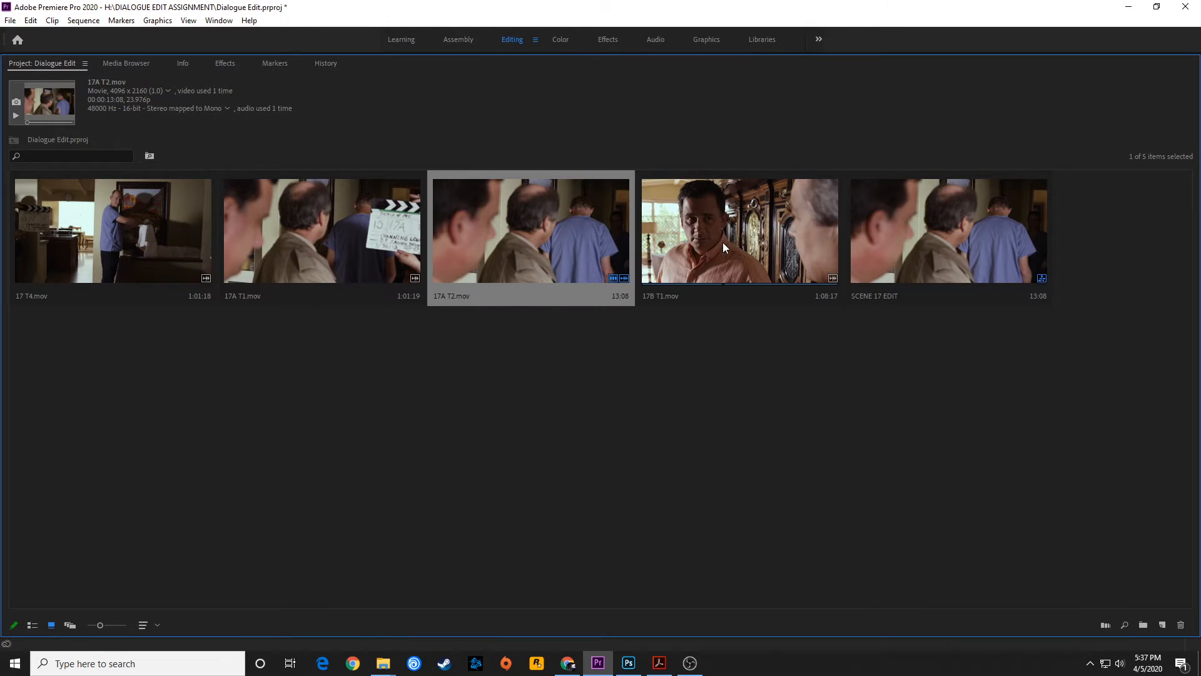
pyautogui.doubleClick(723, 242)
pyautogui.click(161, 356)
pyautogui.press('space')
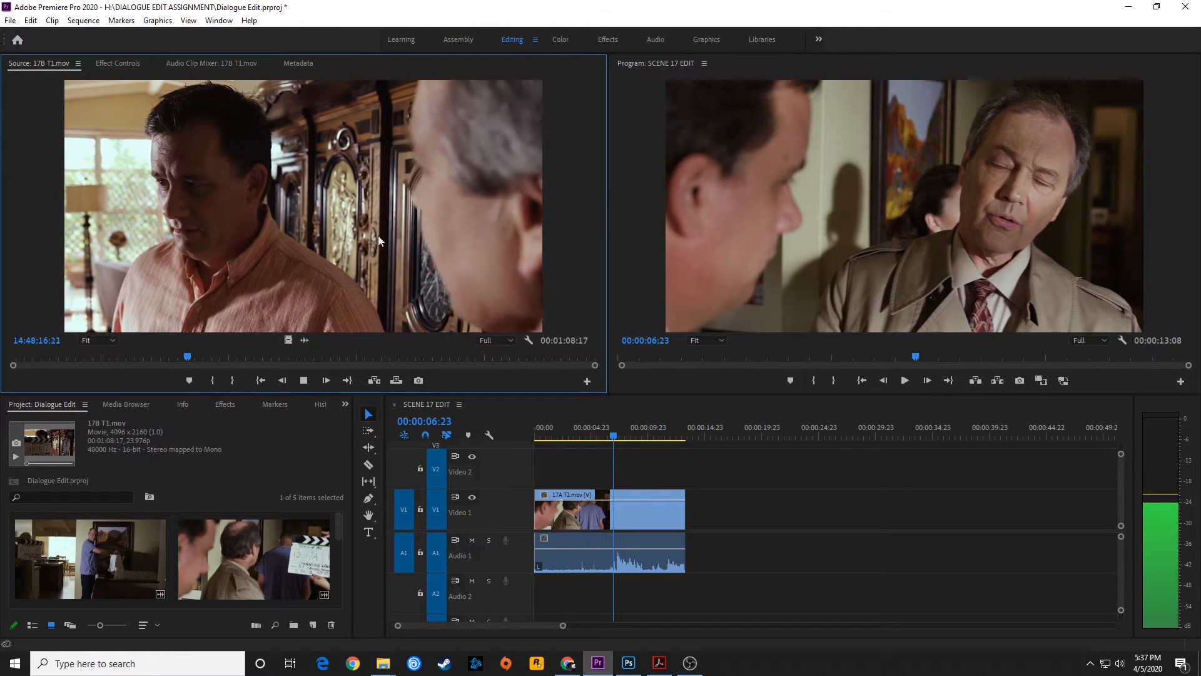
pyautogui.press('space')
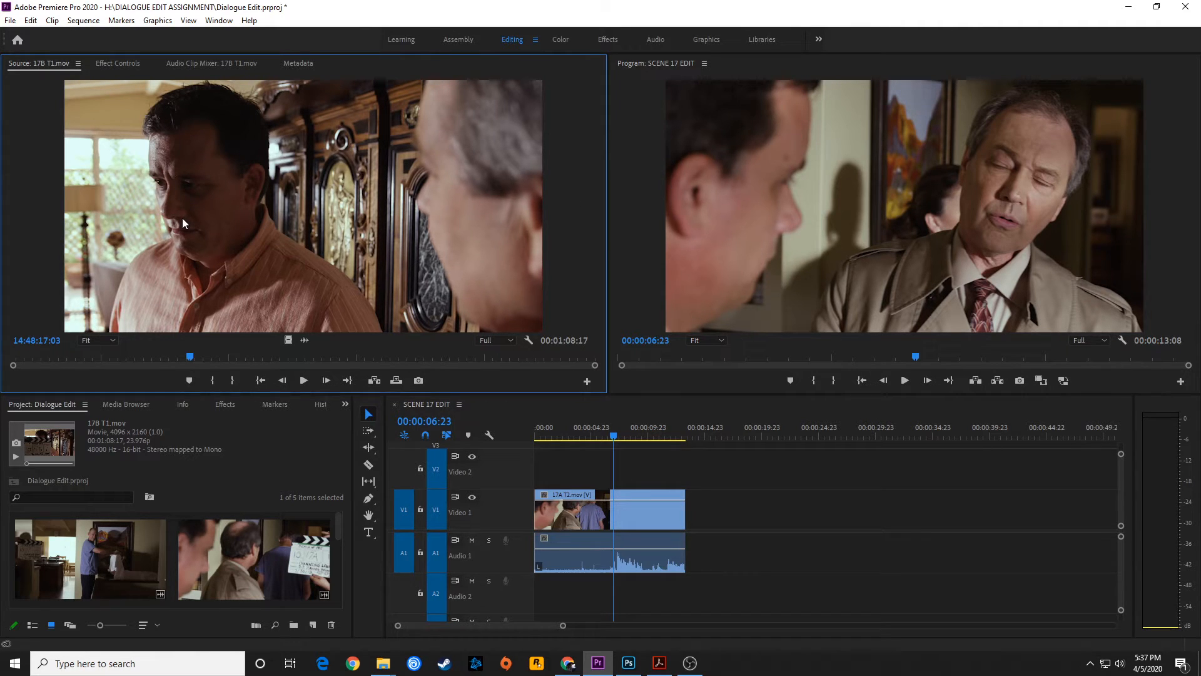
pyautogui.press('i')
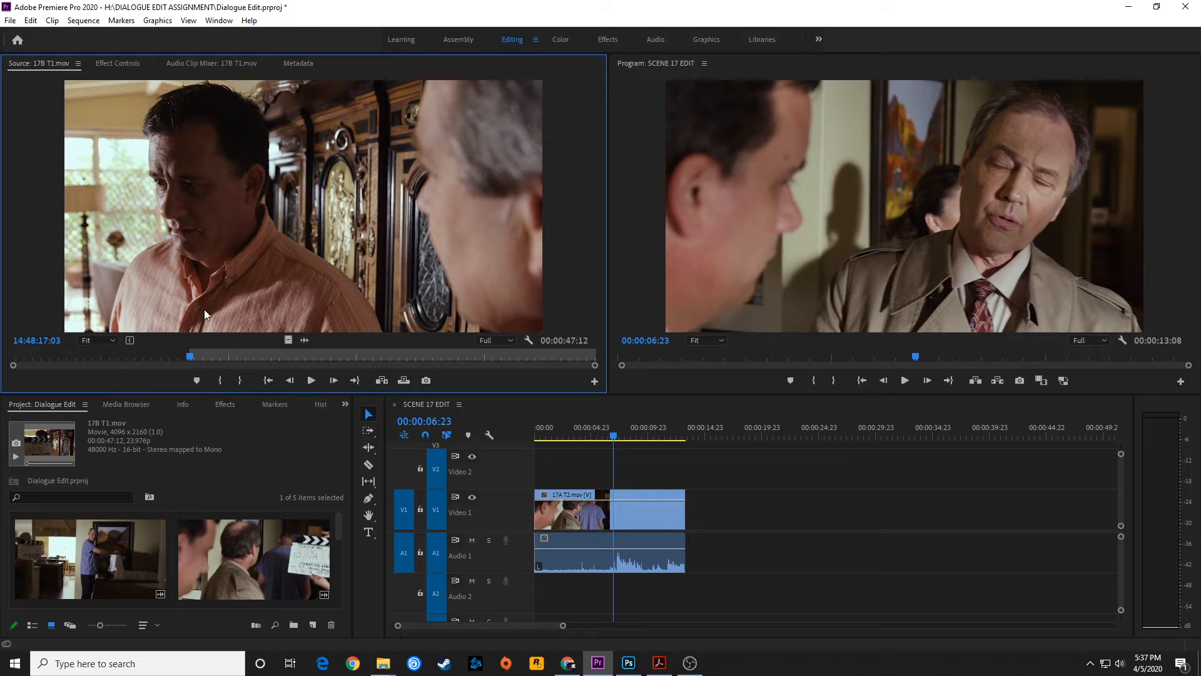
# Mark the out point of 17B T1.mov at 14:48:25:23 and insert the marked reply after the first clip in the sequence
pyautogui.press('space')
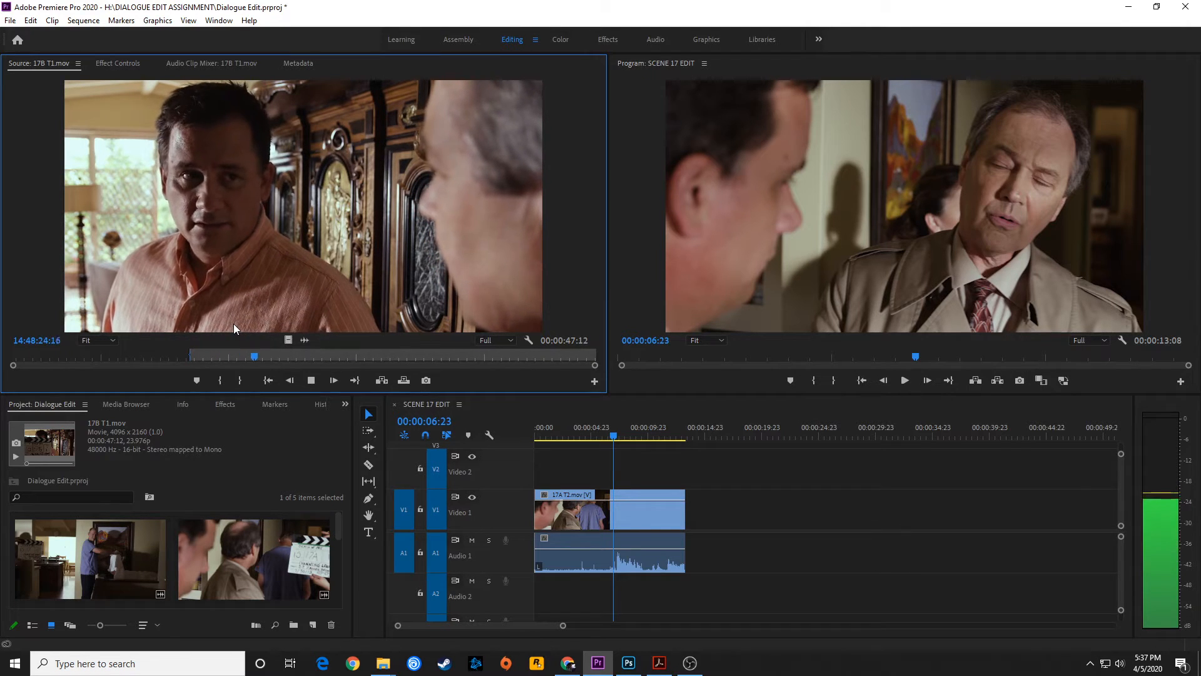
pyautogui.press('space')
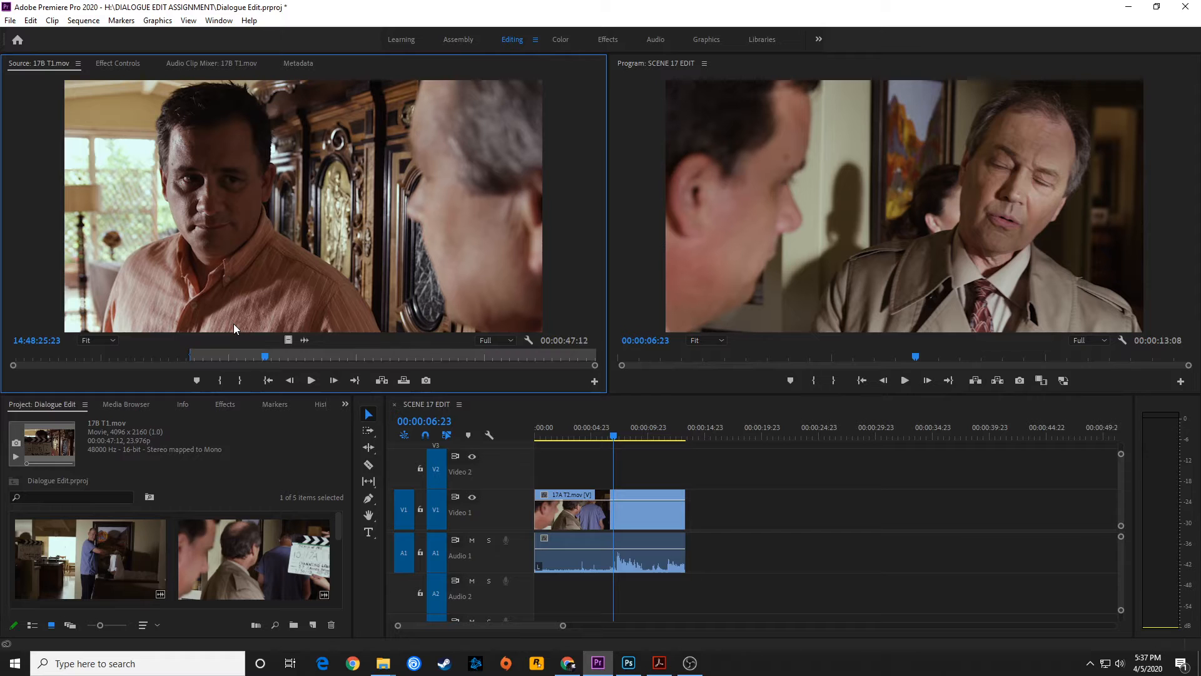
pyautogui.press('o')
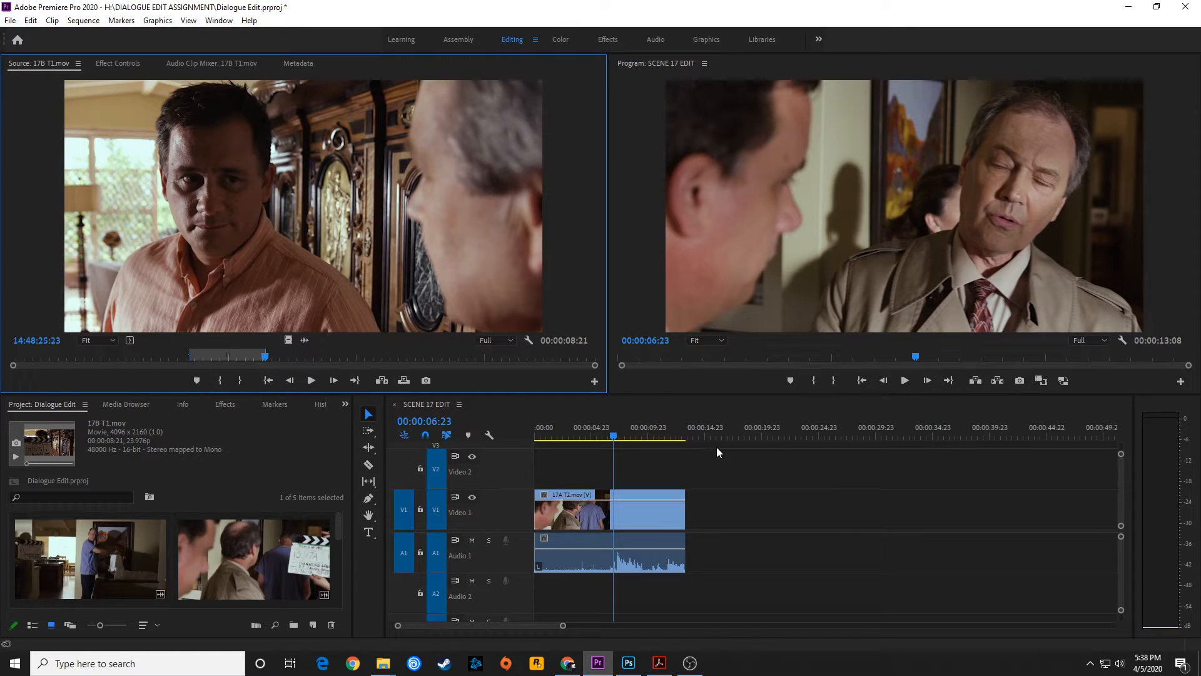
pyautogui.click(655, 443)
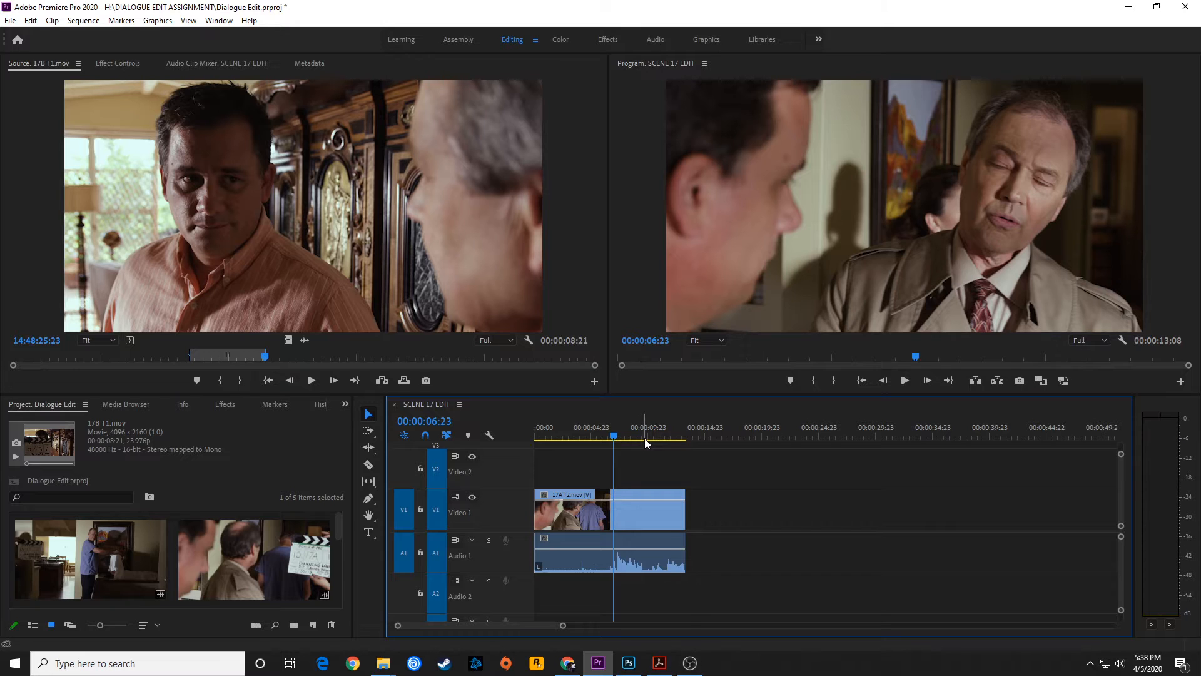
pyautogui.press('Down')
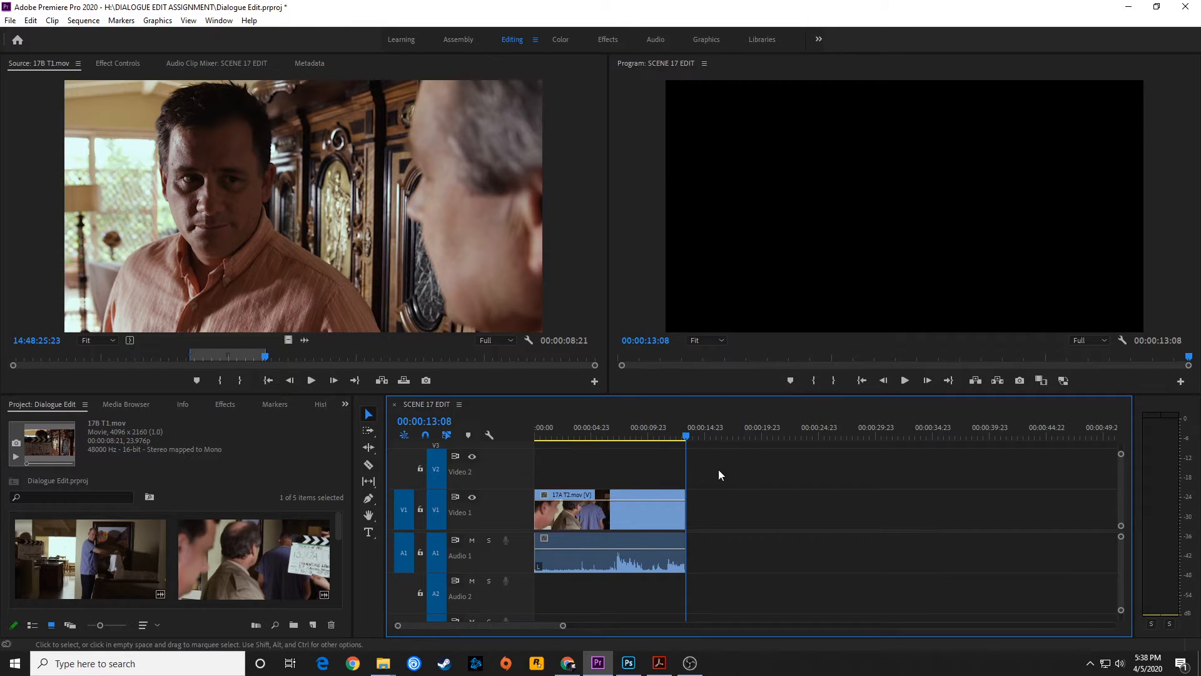
pyautogui.press(',')
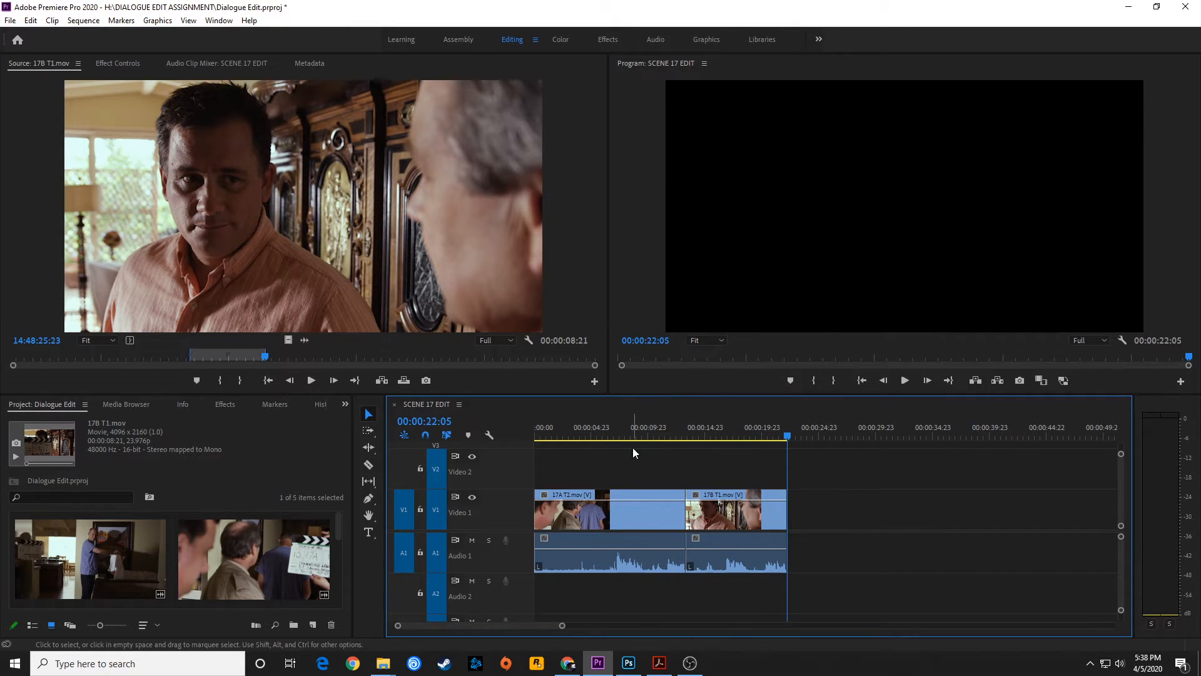
# Find the detective's next line in the Acrobat script, highlight it through "had passed." and return to Premiere Pro
pyautogui.click(745, 431)
pyautogui.click(659, 662)
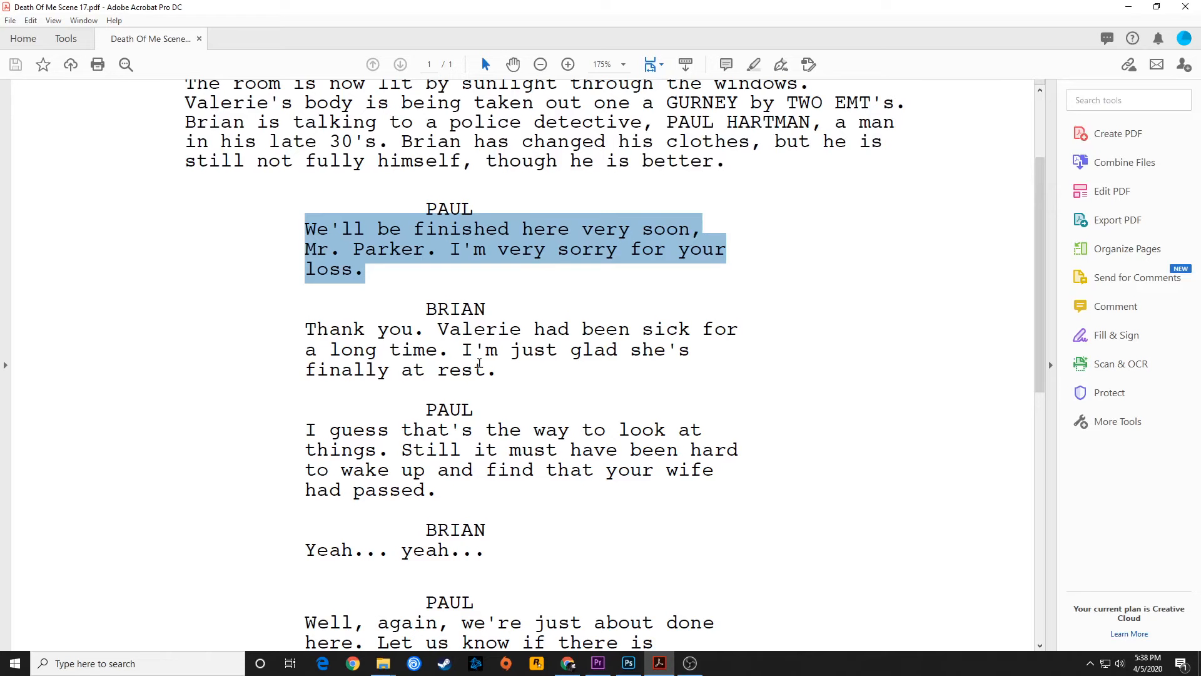
pyautogui.moveTo(377, 341); pyautogui.dragTo(618, 351)
pyautogui.moveTo(330, 432); pyautogui.dragTo(615, 468)
pyautogui.moveTo(461, 485); pyautogui.dragTo(334, 446)
pyautogui.moveTo(444, 494); pyautogui.dragTo(331, 448)
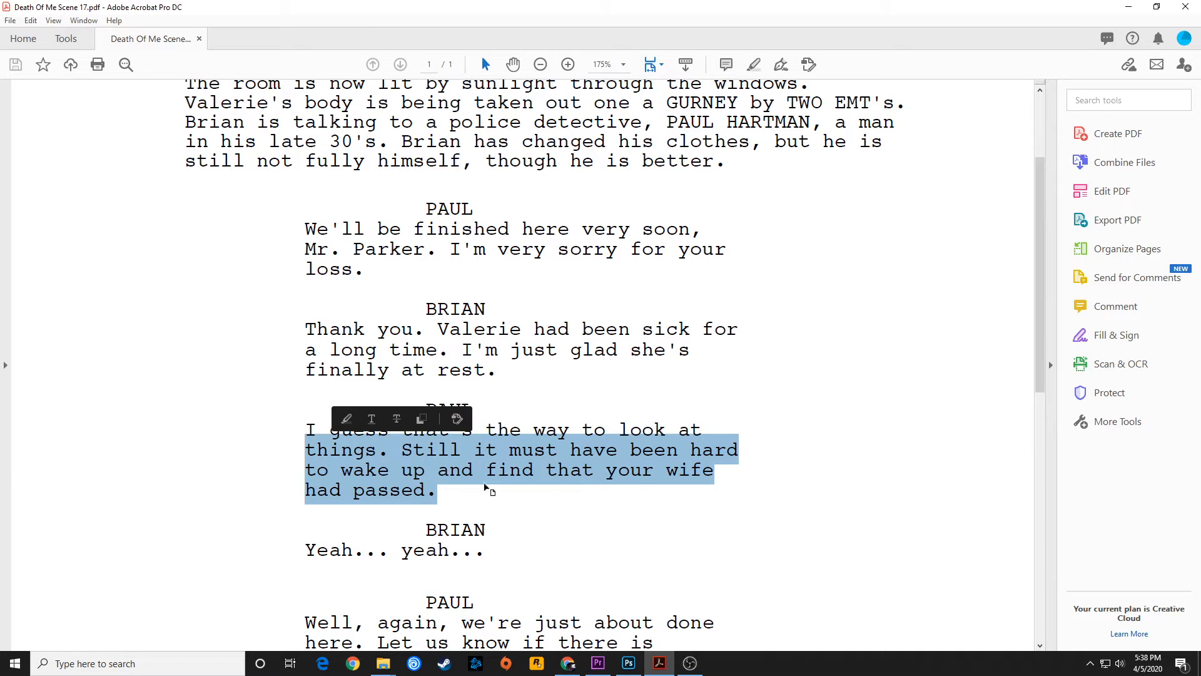
pyautogui.click(1129, 8)
# Put the sequence playhead at the end of the edit and replace the old marks in 17A T2.mov with an in point before the detective's next line
pyautogui.click(740, 437)
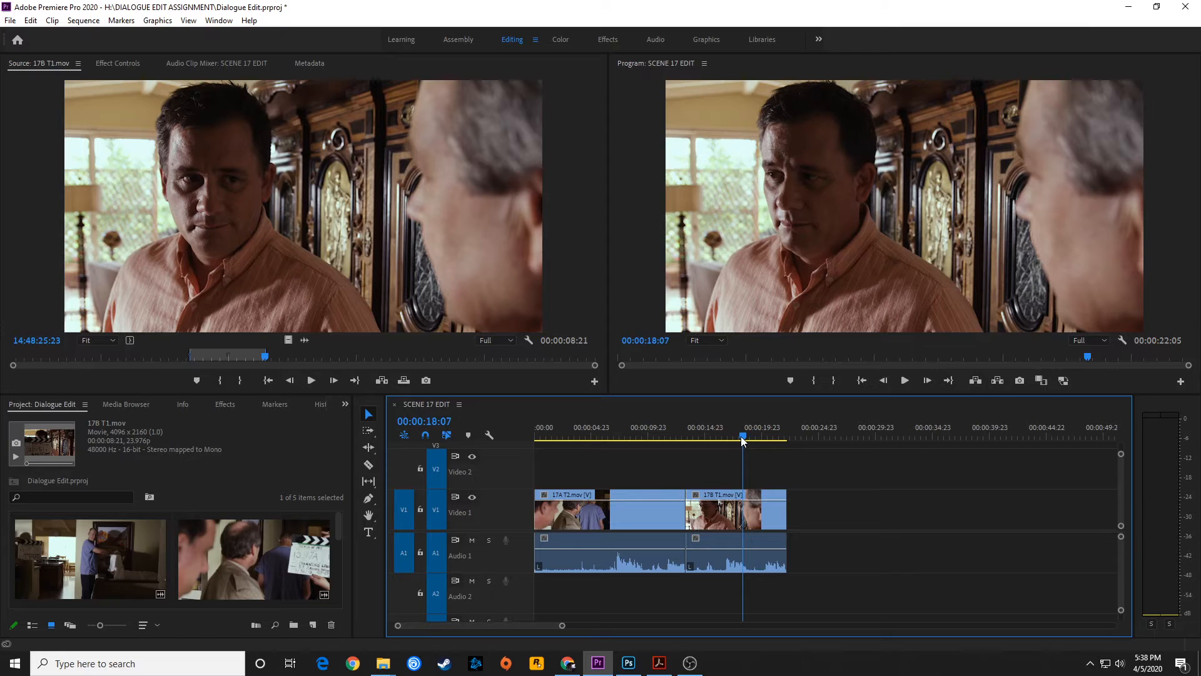
pyautogui.press('Down')
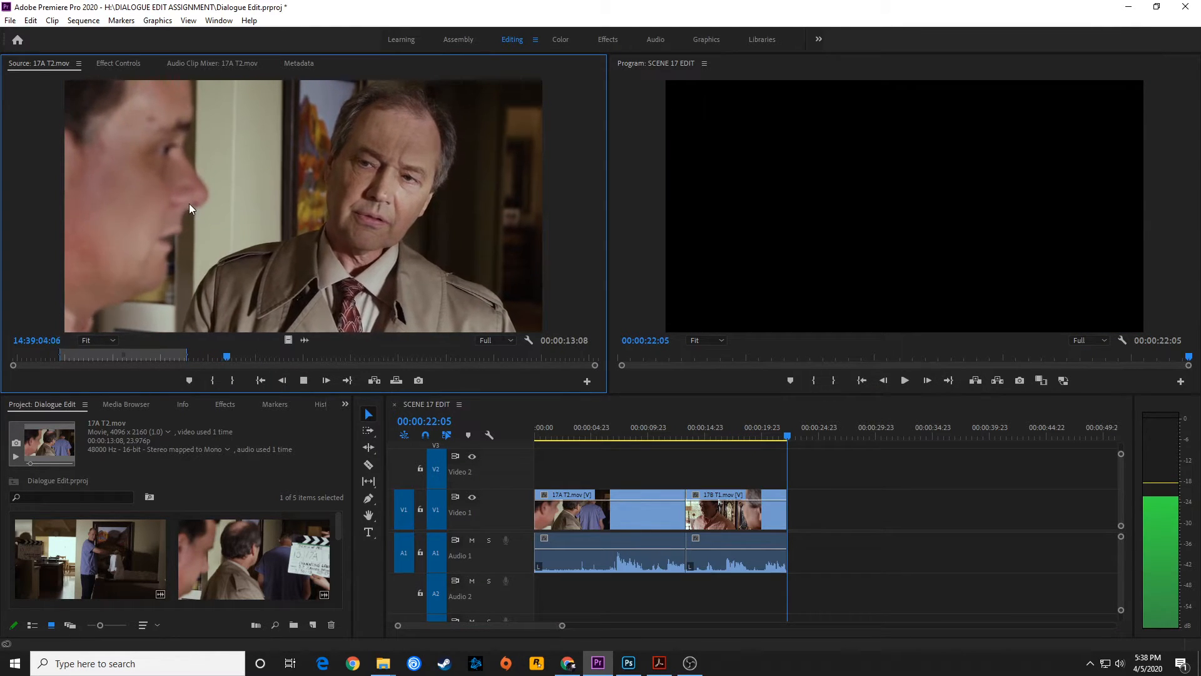
pyautogui.press('space')
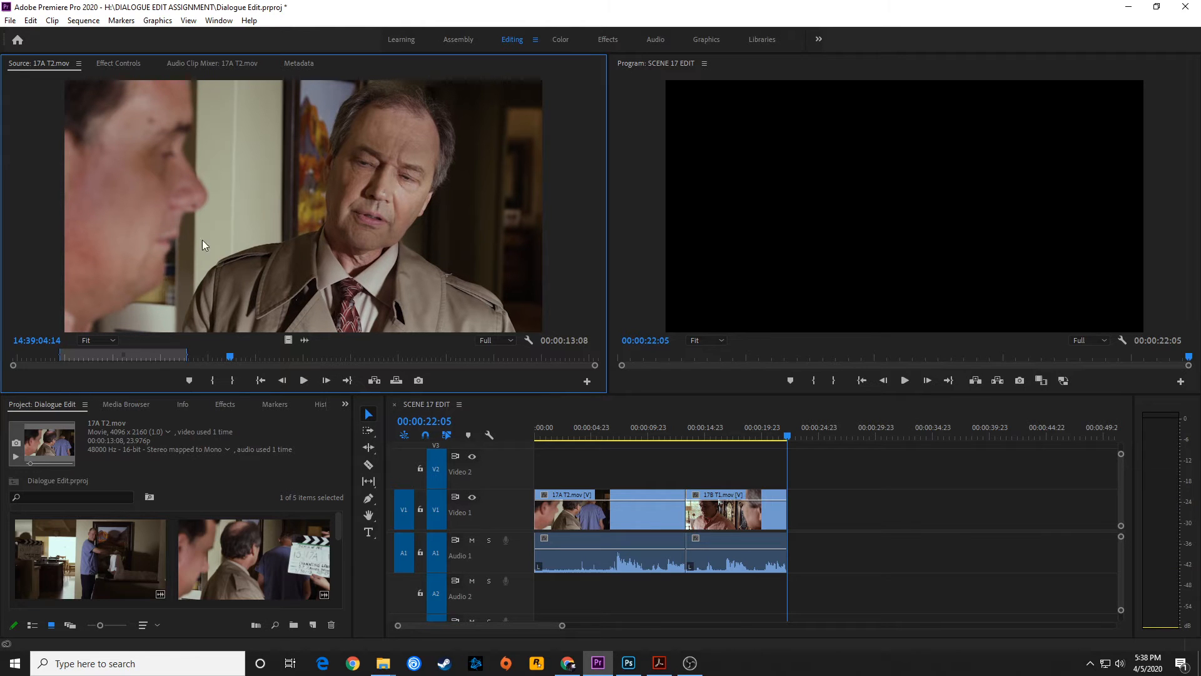
pyautogui.press('space')
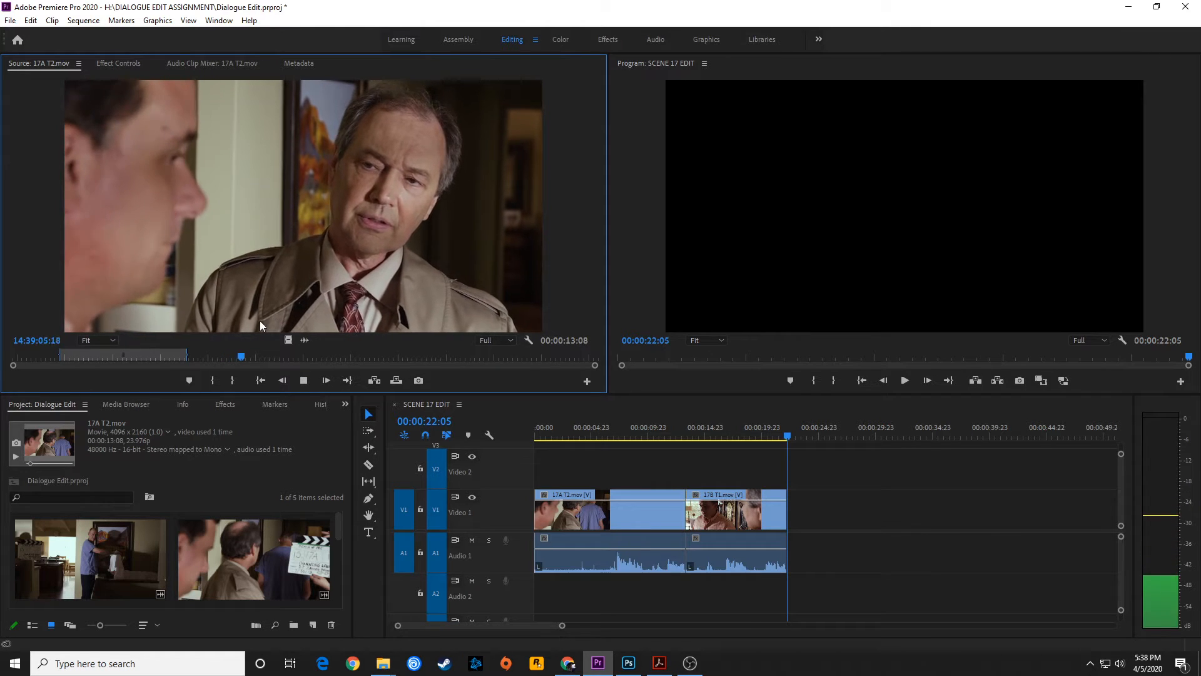
pyautogui.press('space')
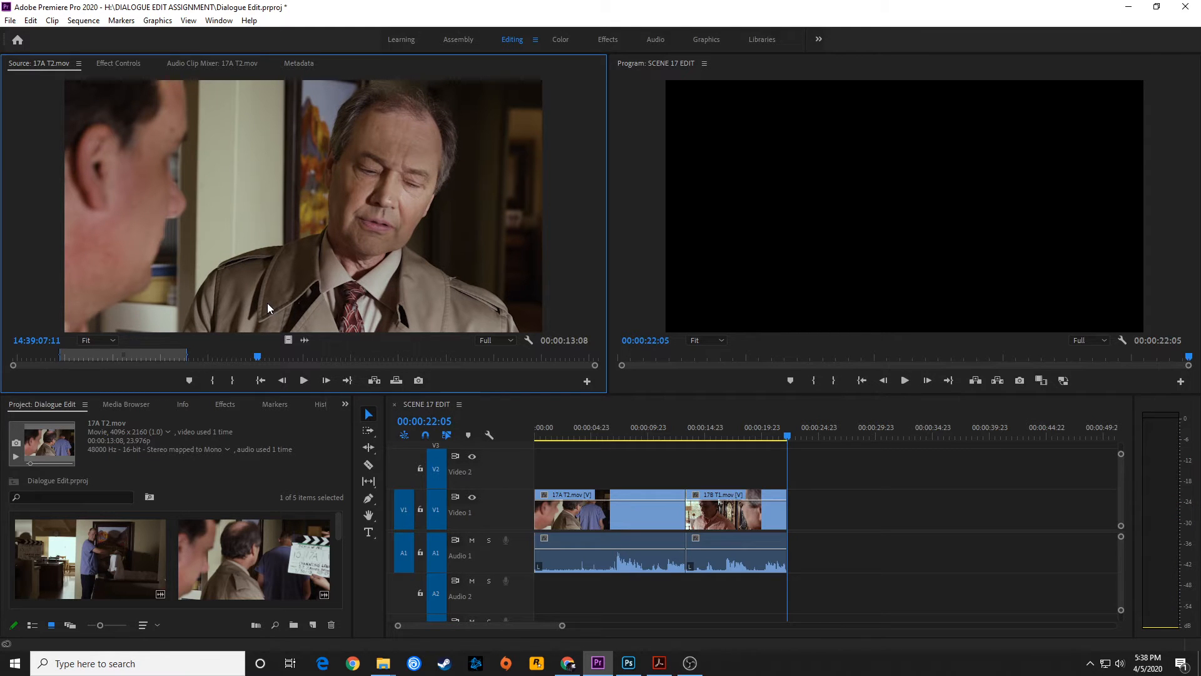
pyautogui.click(246, 354)
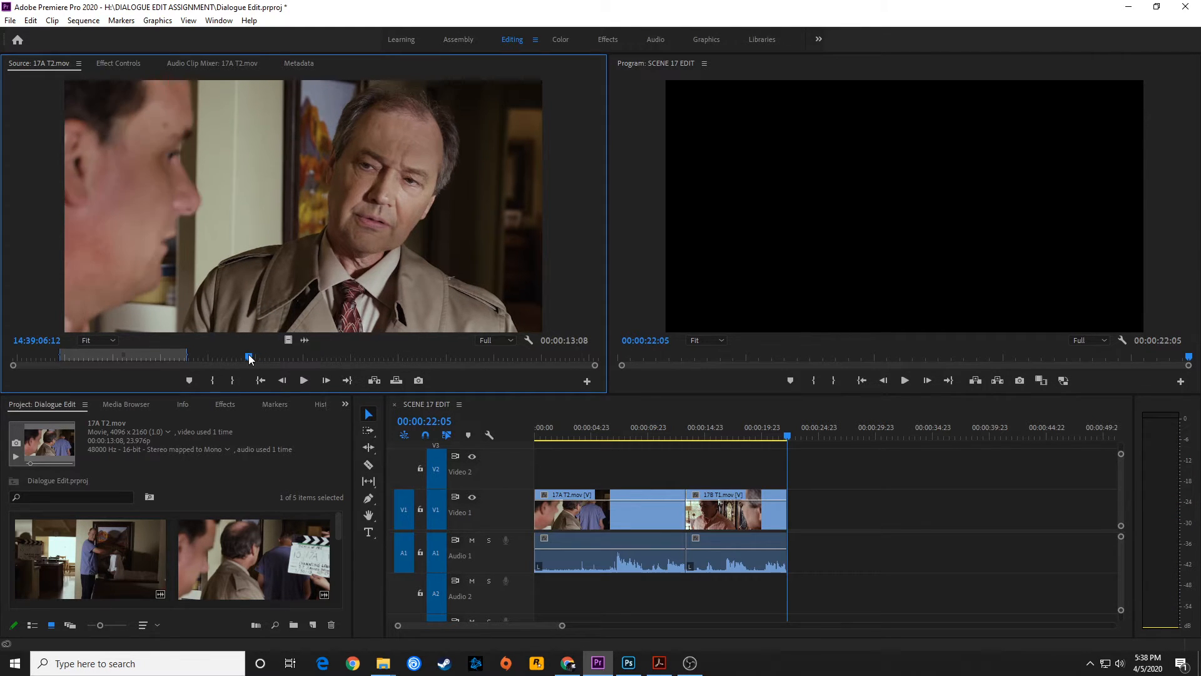
pyautogui.press('space')
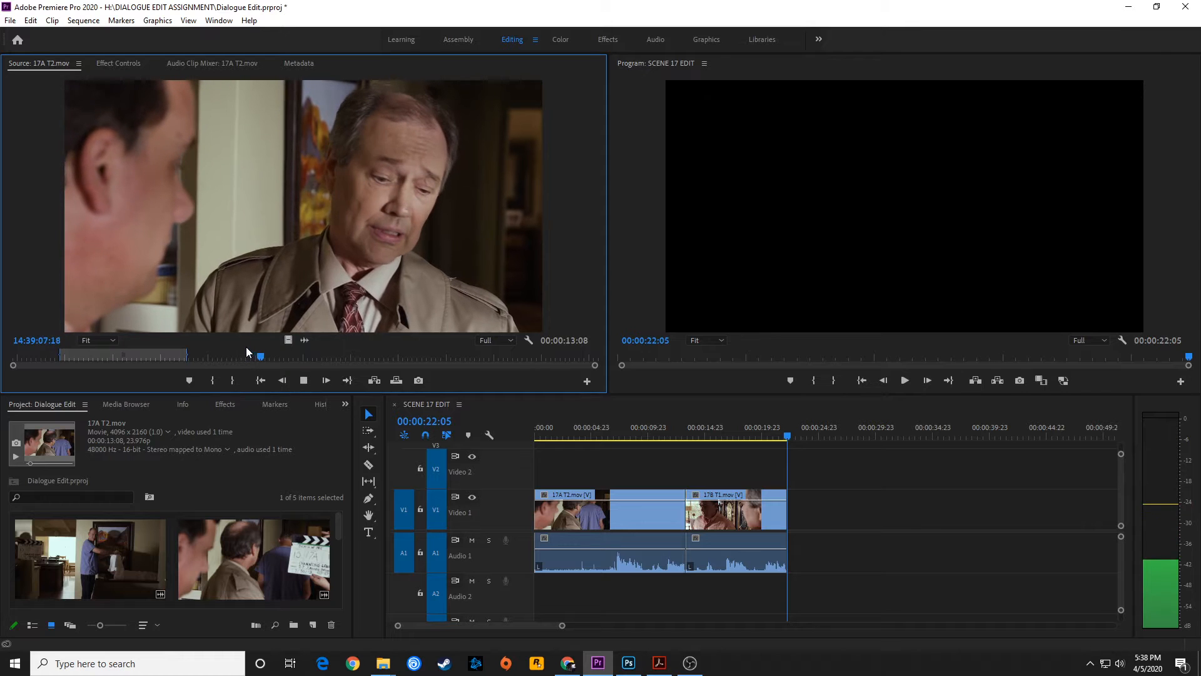
pyautogui.press('space')
pyautogui.hotkey('ctrl', 'shift', 'x')
# Mark the out point of 17A T2.mov at 14:39:16:08 and overwrite the marked part at the end of the sequence
pyautogui.press('space')
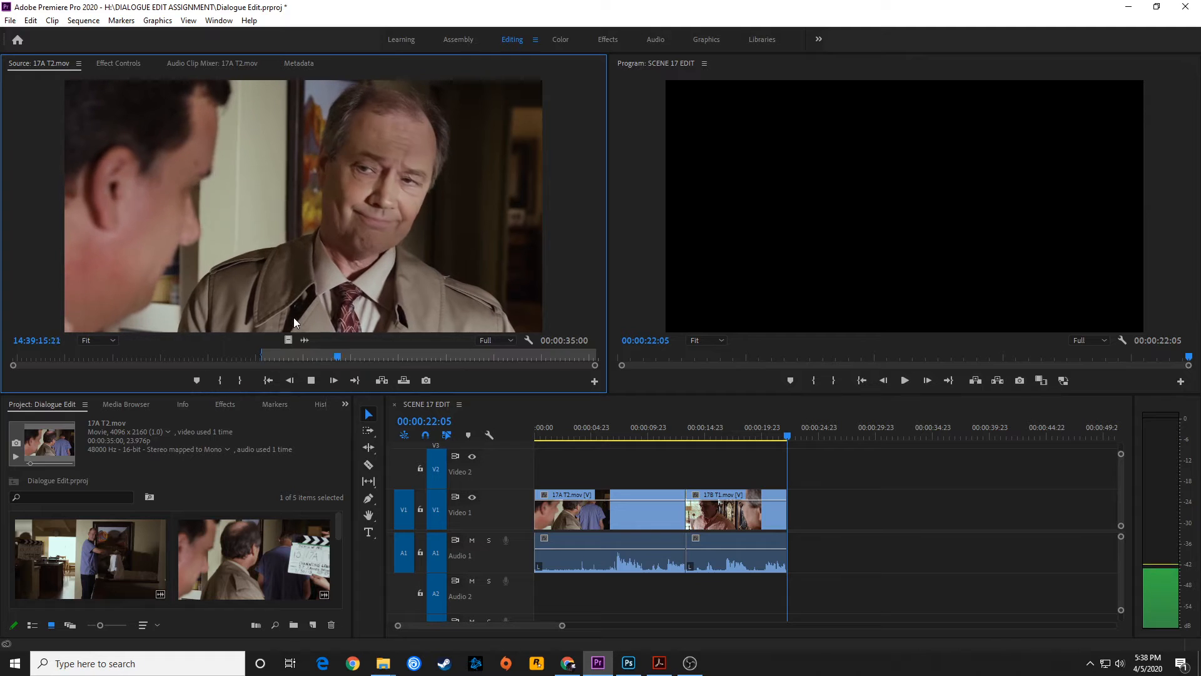
pyautogui.press('space')
pyautogui.press('o')
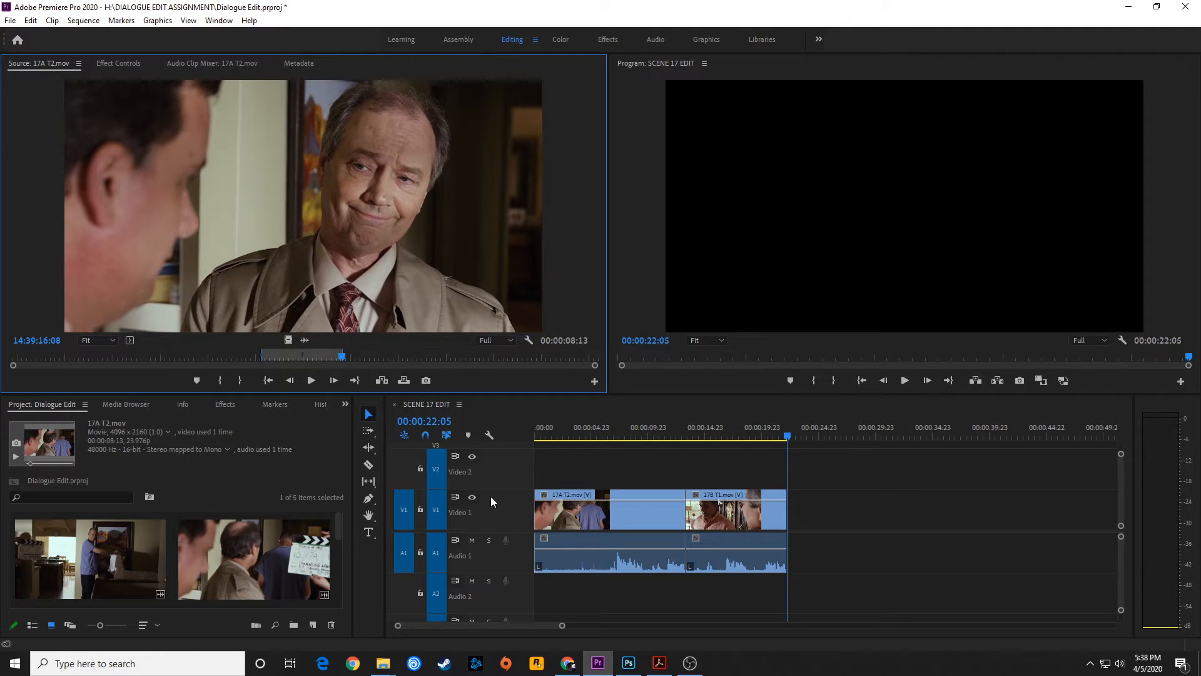
pyautogui.press('.')
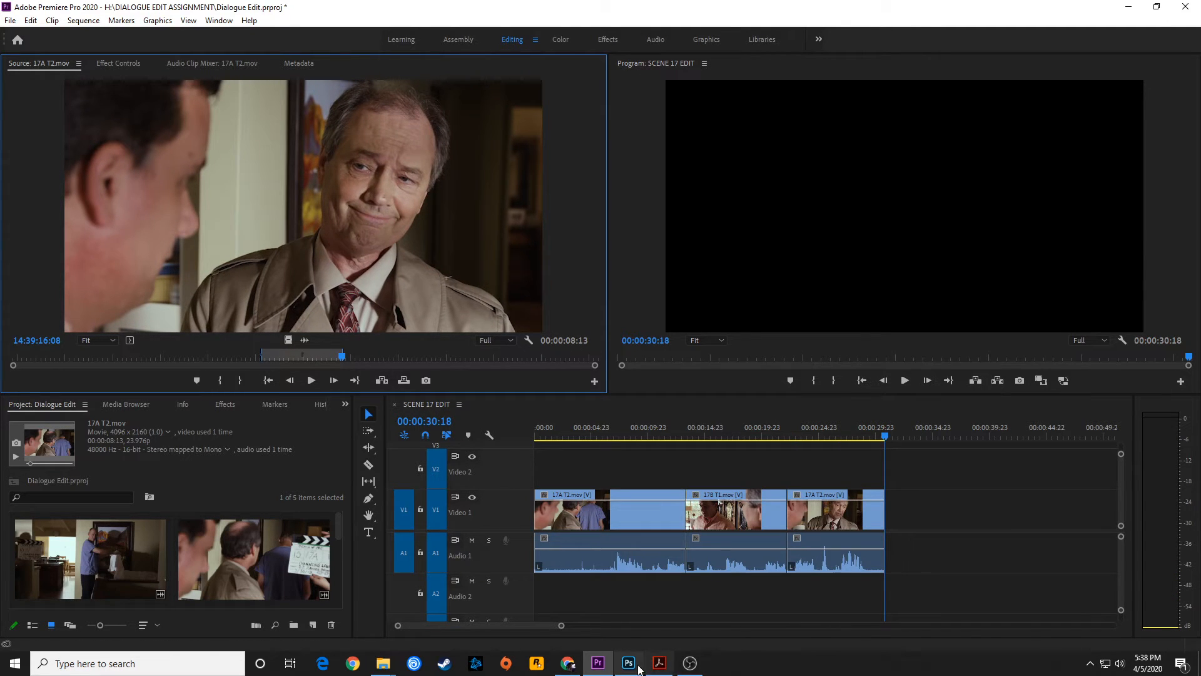
# Check the Acrobat script for the reply after the highlighted line and return to Premiere Pro
pyautogui.click(660, 663)
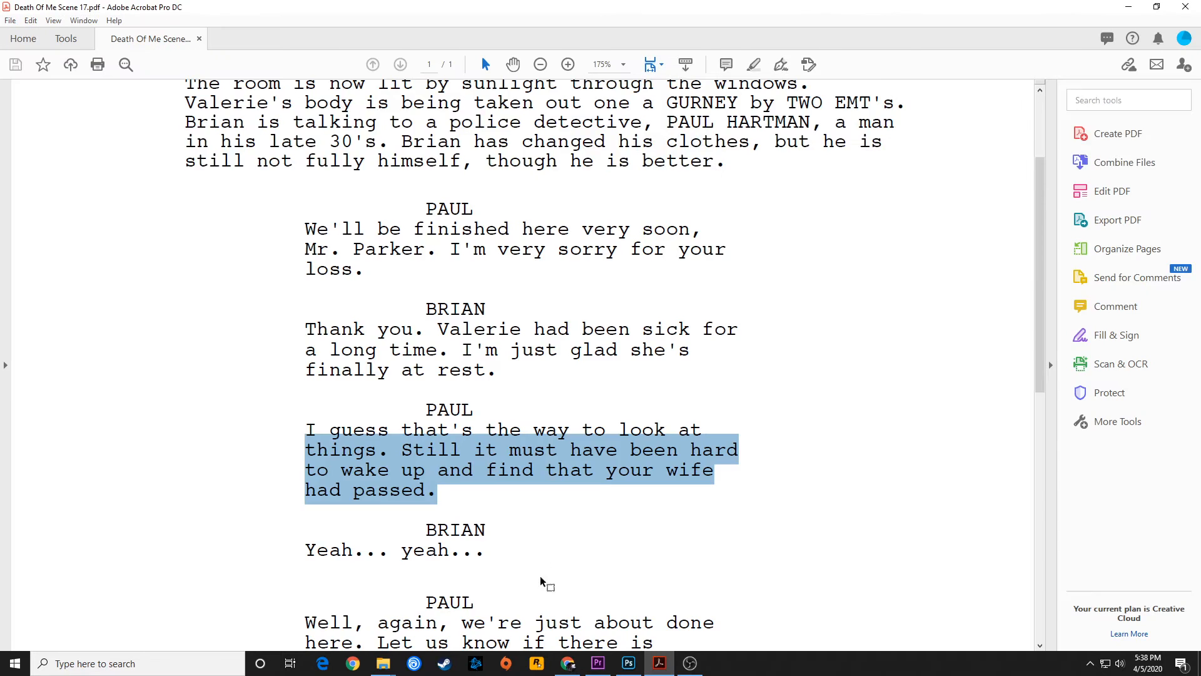
pyautogui.scroll(-1, 385, 491)
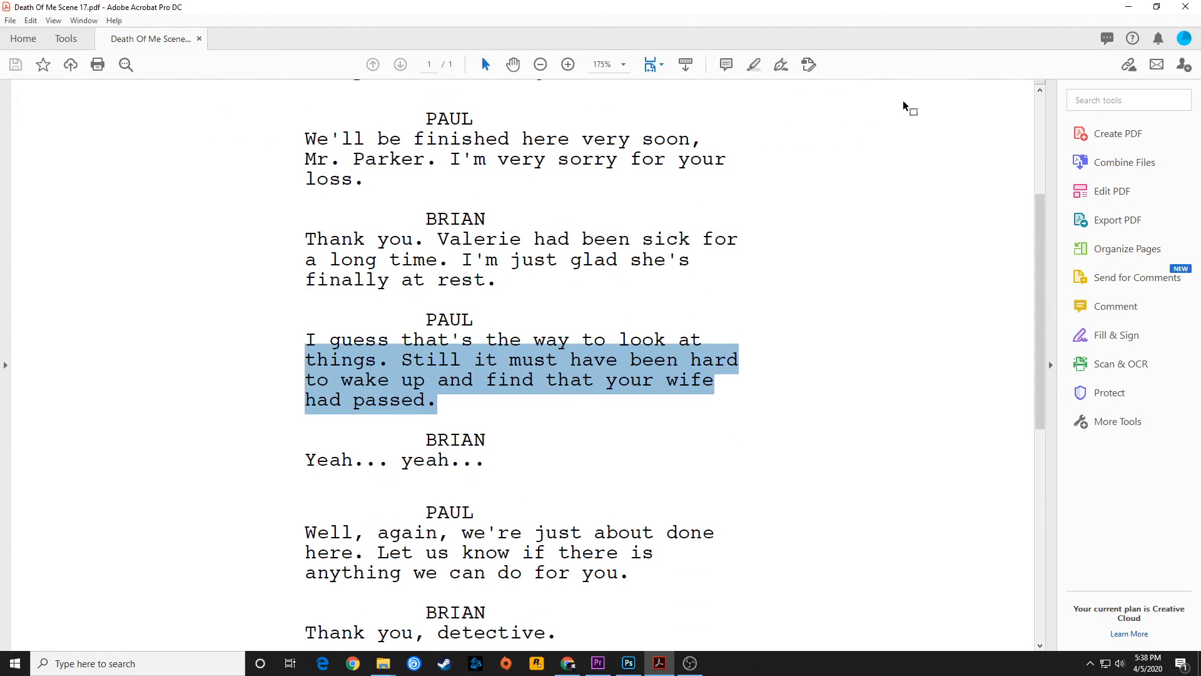
pyautogui.click(1128, 10)
# Mark the "Yeah... yeah..." reply in 17B T1.mov with an out point at 14:48:38:11 and overwrite it at the end of the sequence
pyautogui.press('`')
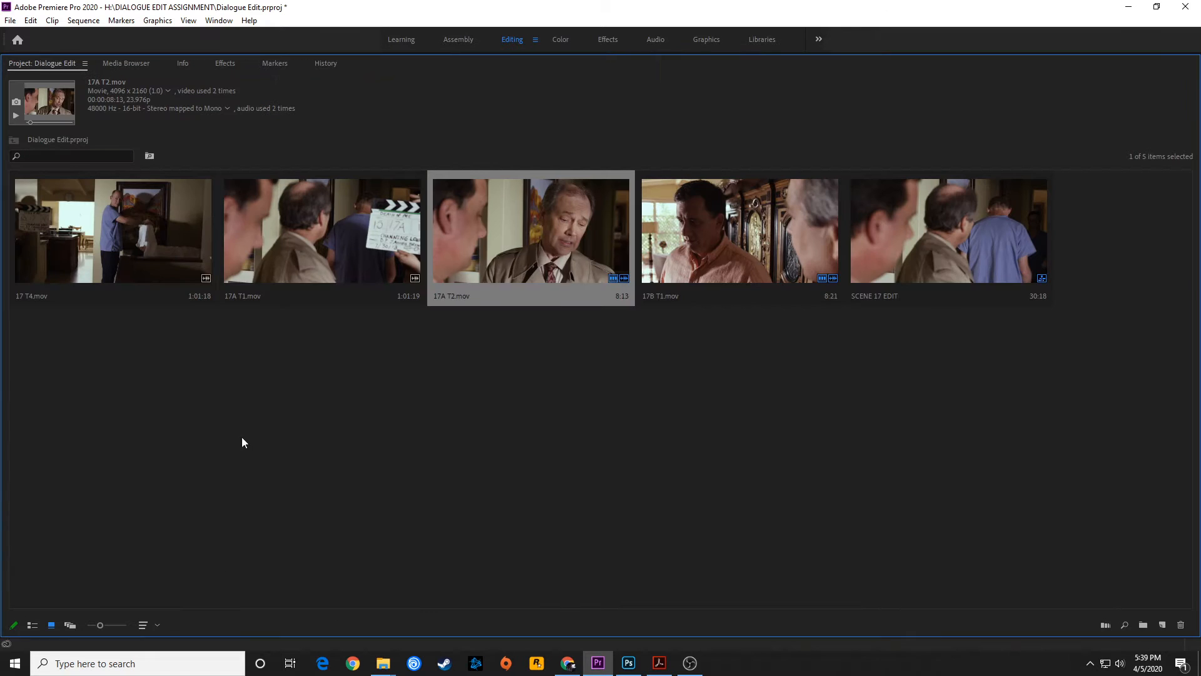
pyautogui.doubleClick(723, 250)
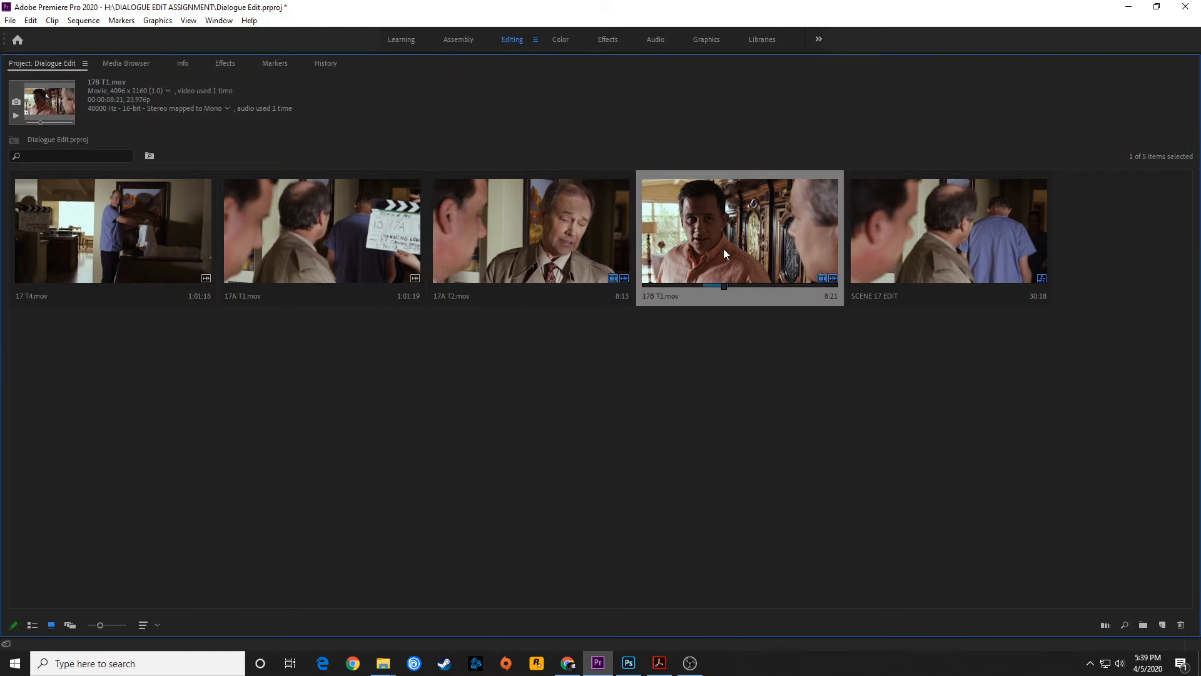
pyautogui.press('space')
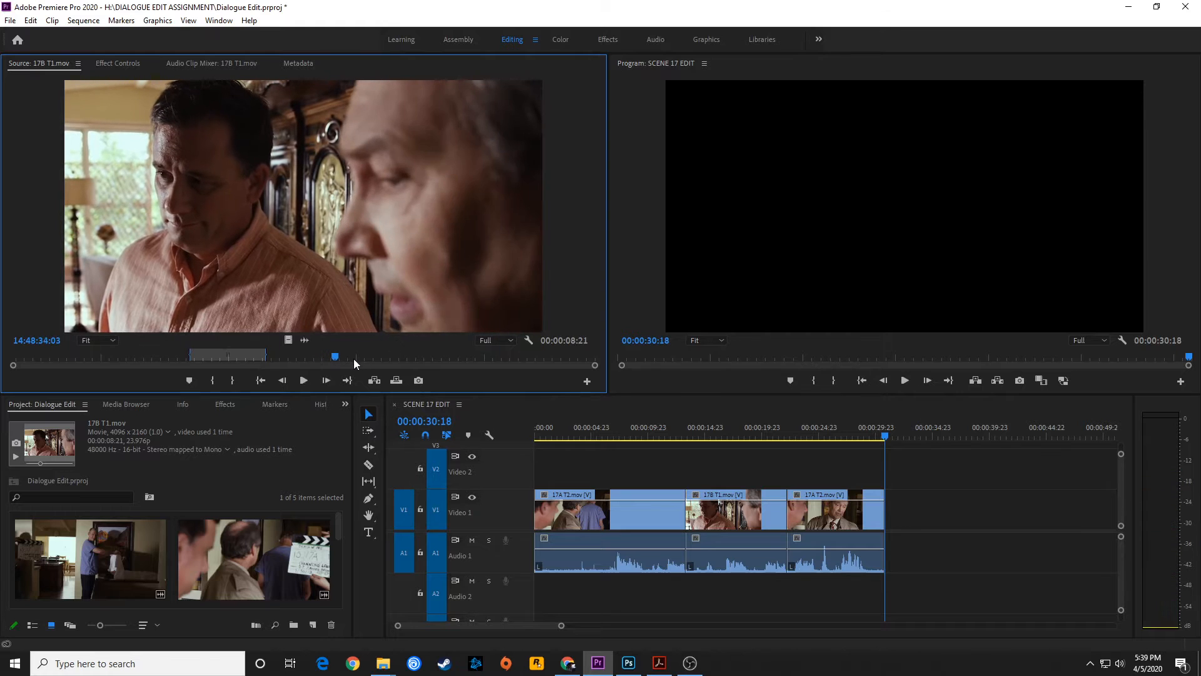
pyautogui.press('i')
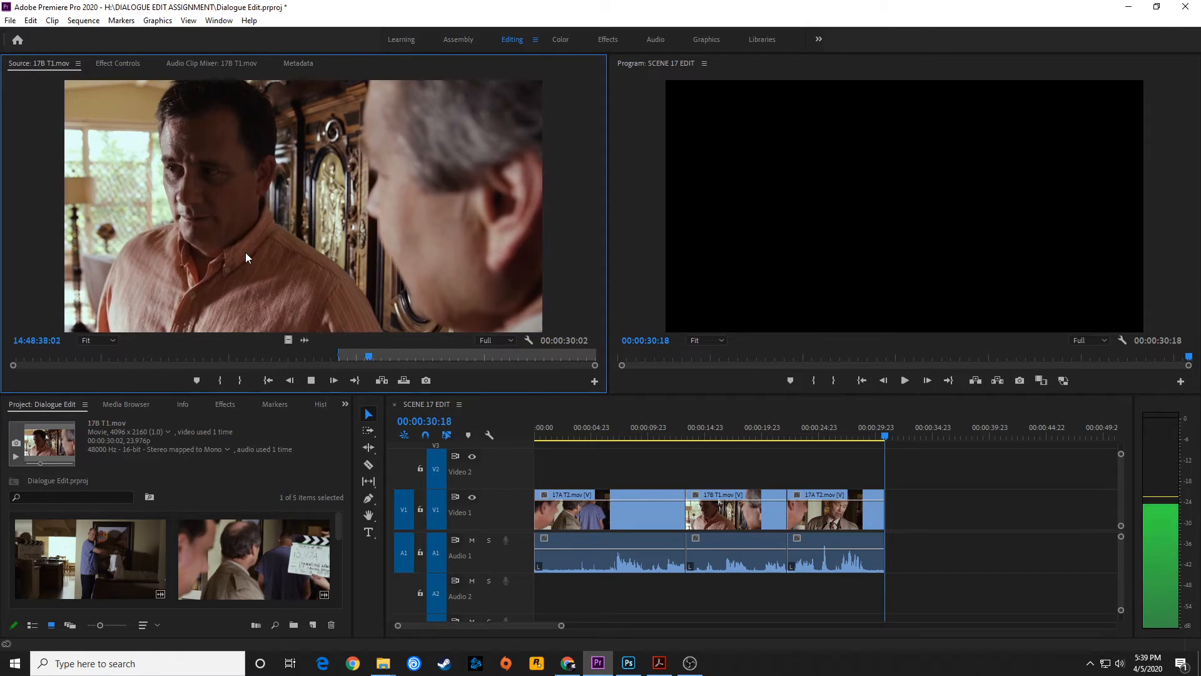
pyautogui.press('space')
pyautogui.press('o')
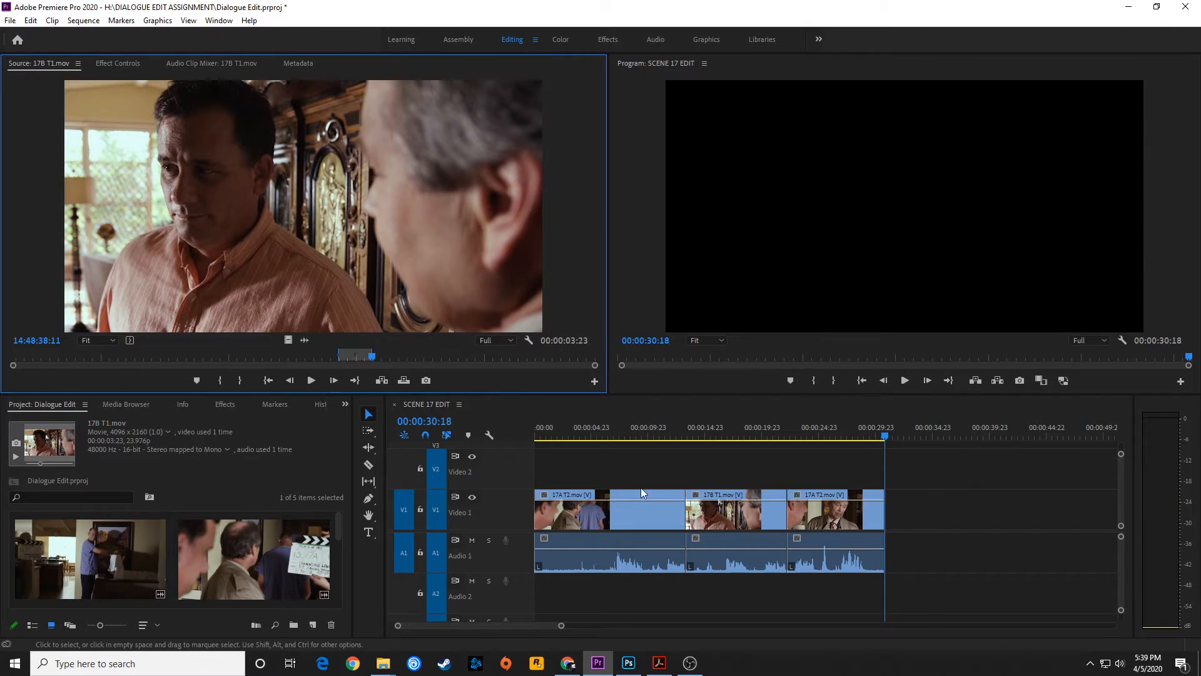
pyautogui.press('.')
# Open 17A T2.mov in the source monitor and review the assembled sequence, playing it from 00:00:06:12
pyautogui.doubleClick(320, 561)
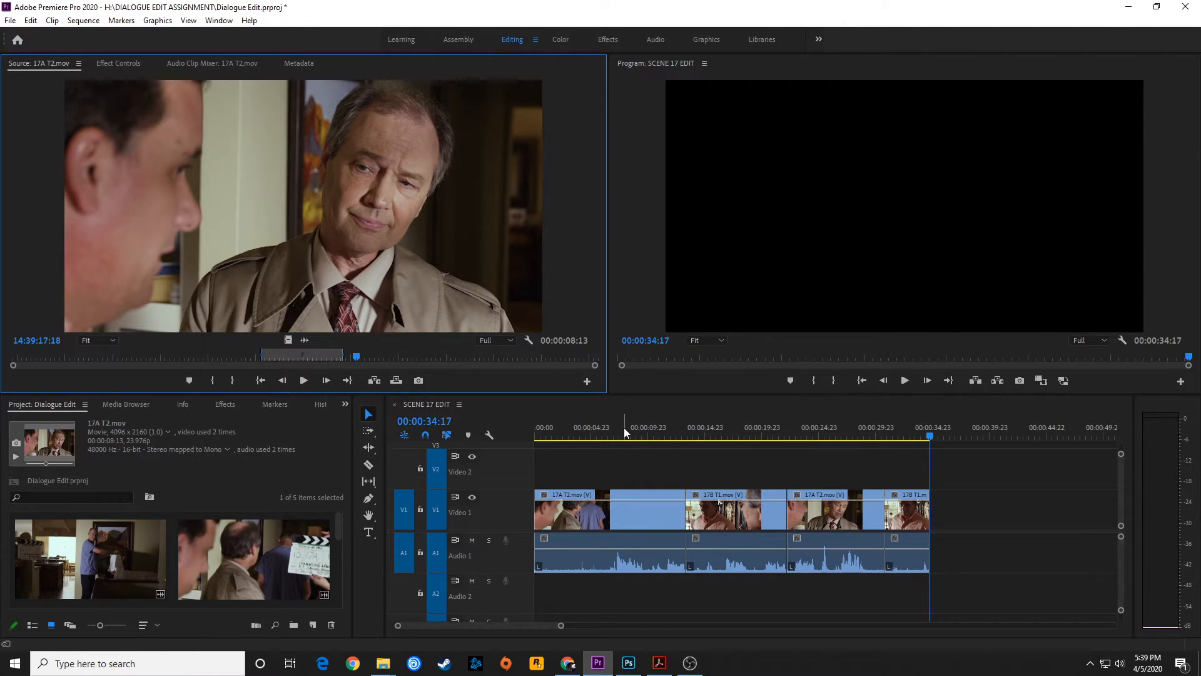
pyautogui.moveTo(625, 427); pyautogui.dragTo(608, 430)
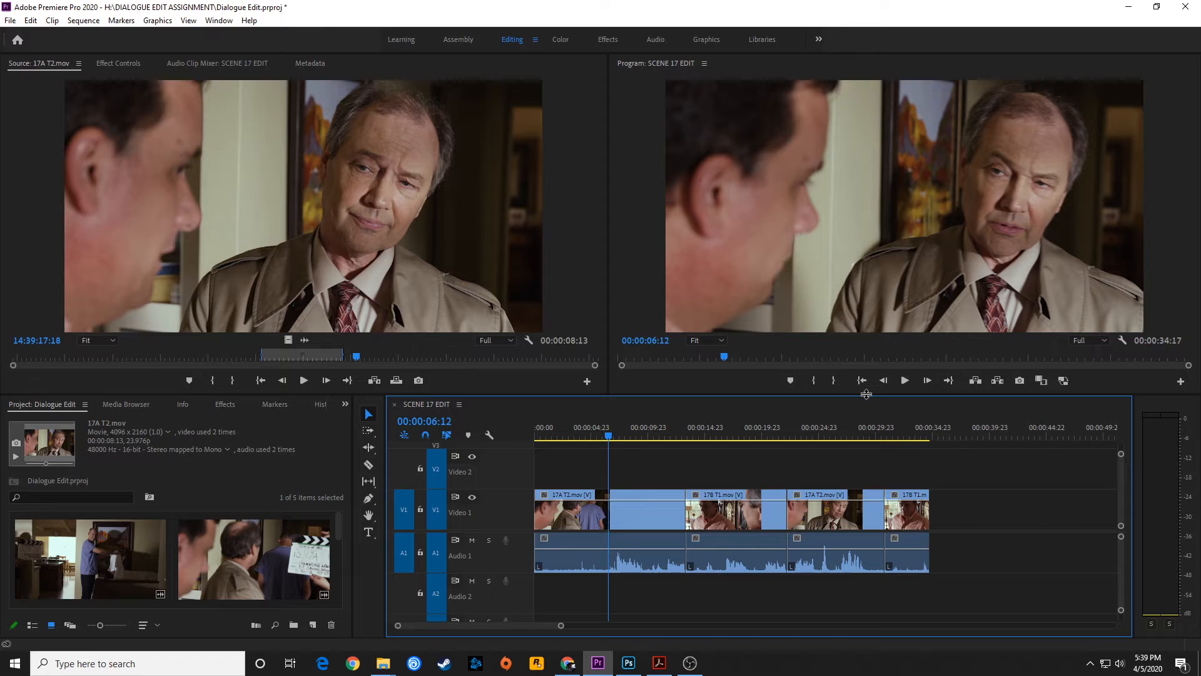
pyautogui.press('space')
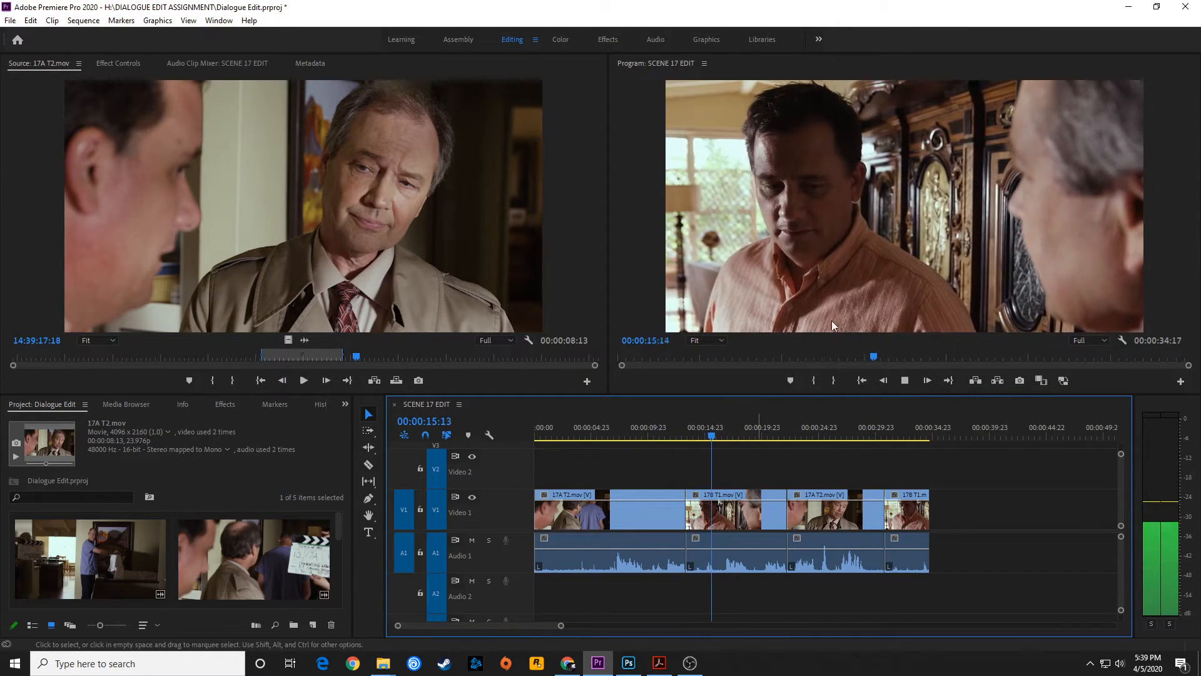
pyautogui.press('space')
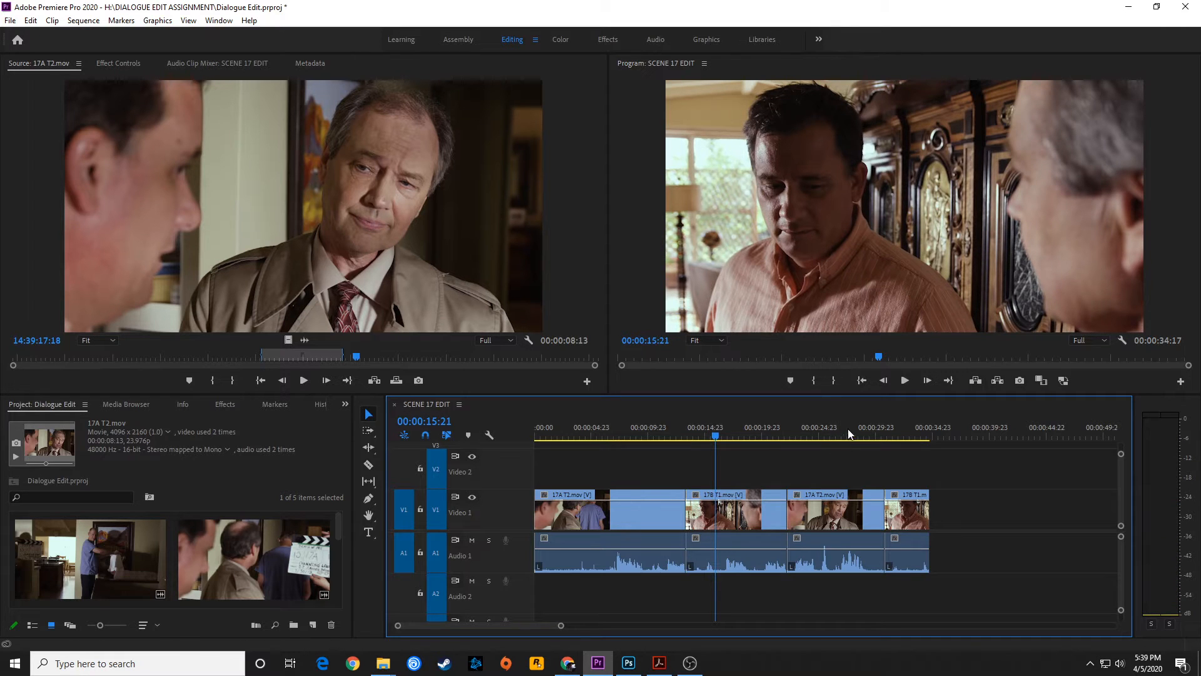
pyautogui.click(900, 432)
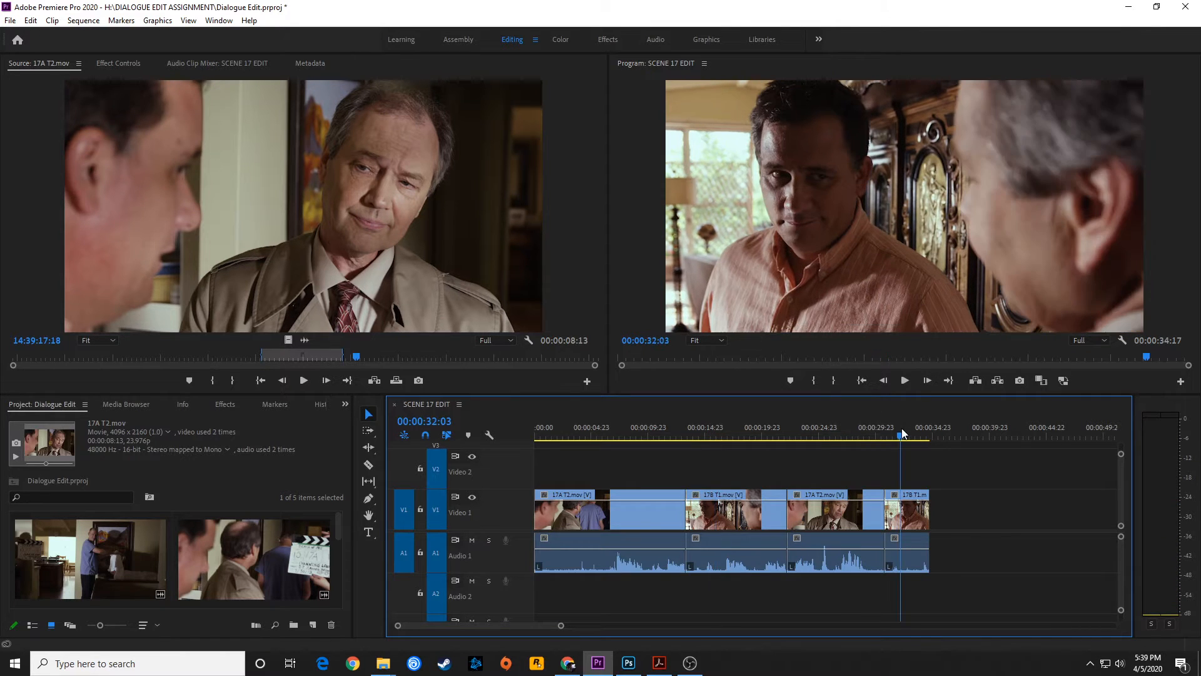
pyautogui.press('-')
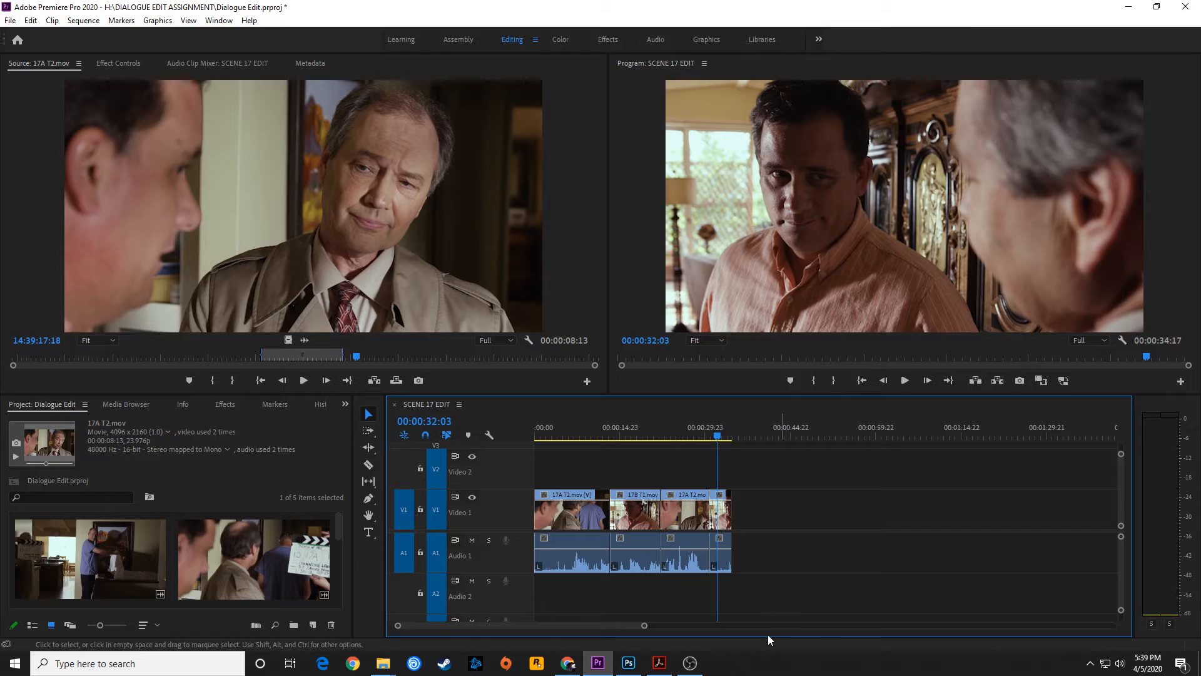
pyautogui.moveTo(688, 669)
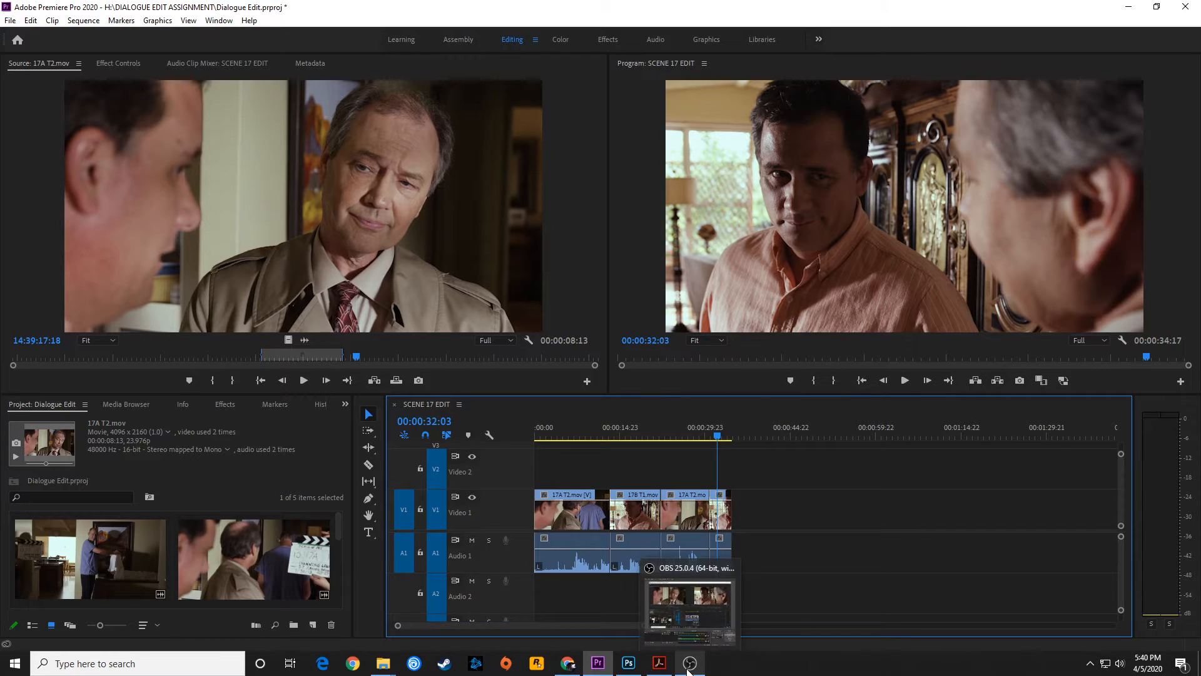
pyautogui.click(688, 664)
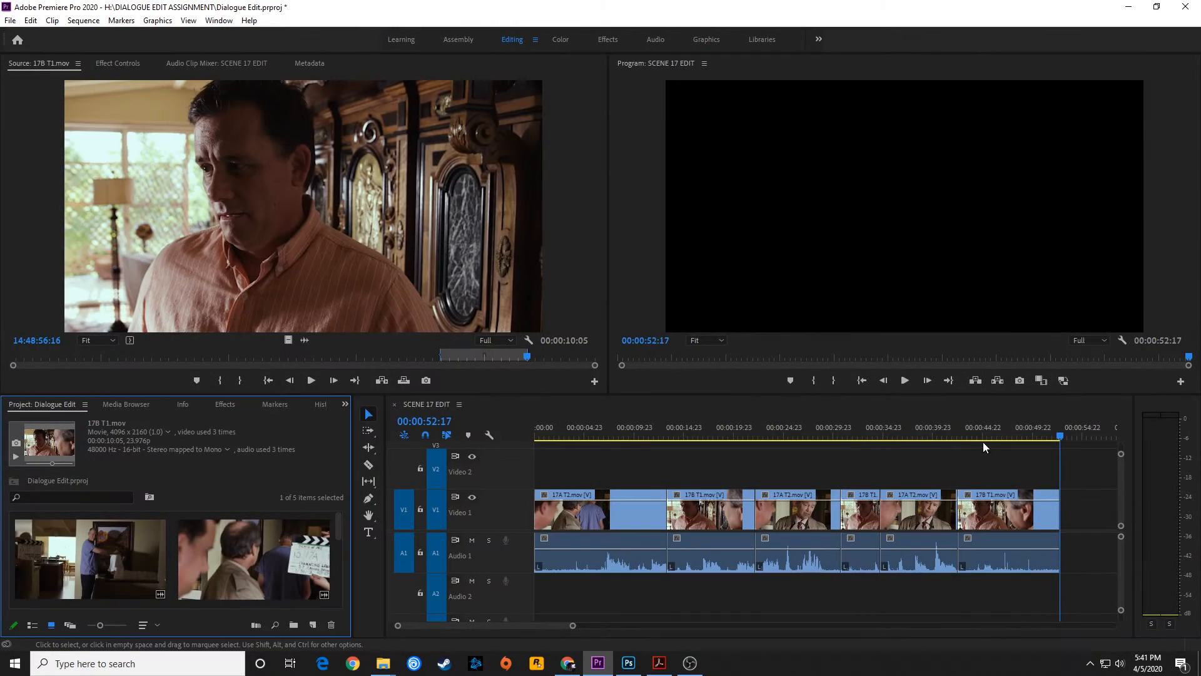
# Scrub through the assembled sequence and play the cut into the last 17B T1.mov clip from 00:00:40:14
pyautogui.moveTo(984, 437); pyautogui.dragTo(597, 463)
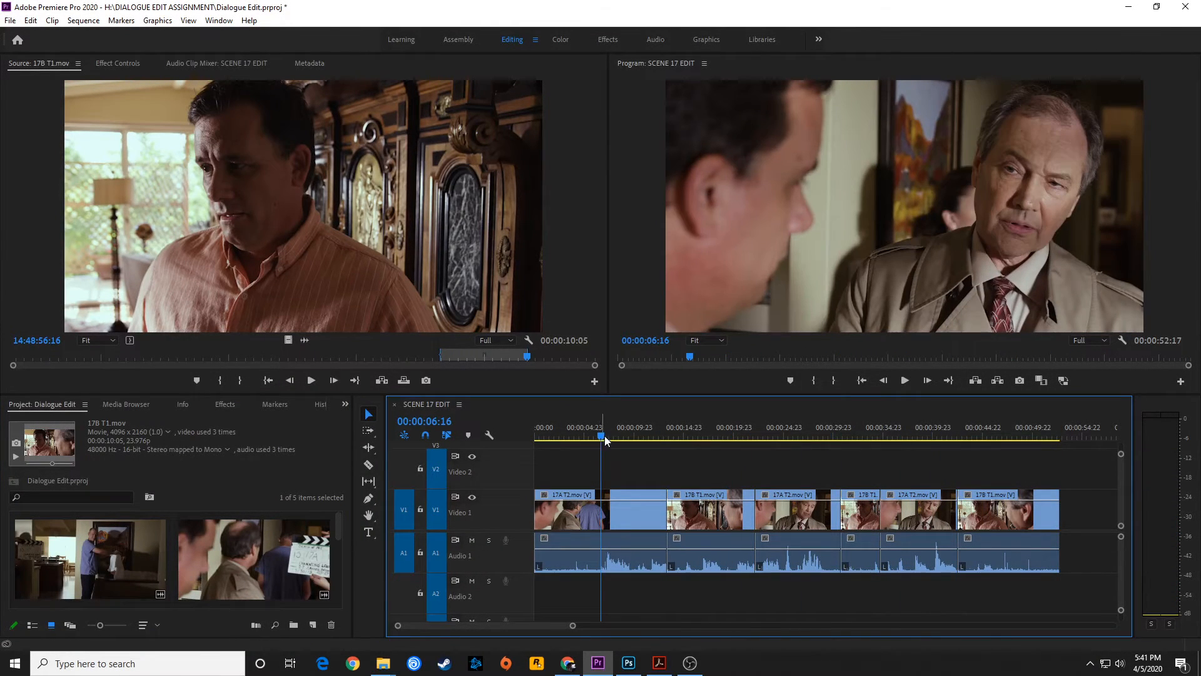
pyautogui.click(608, 436)
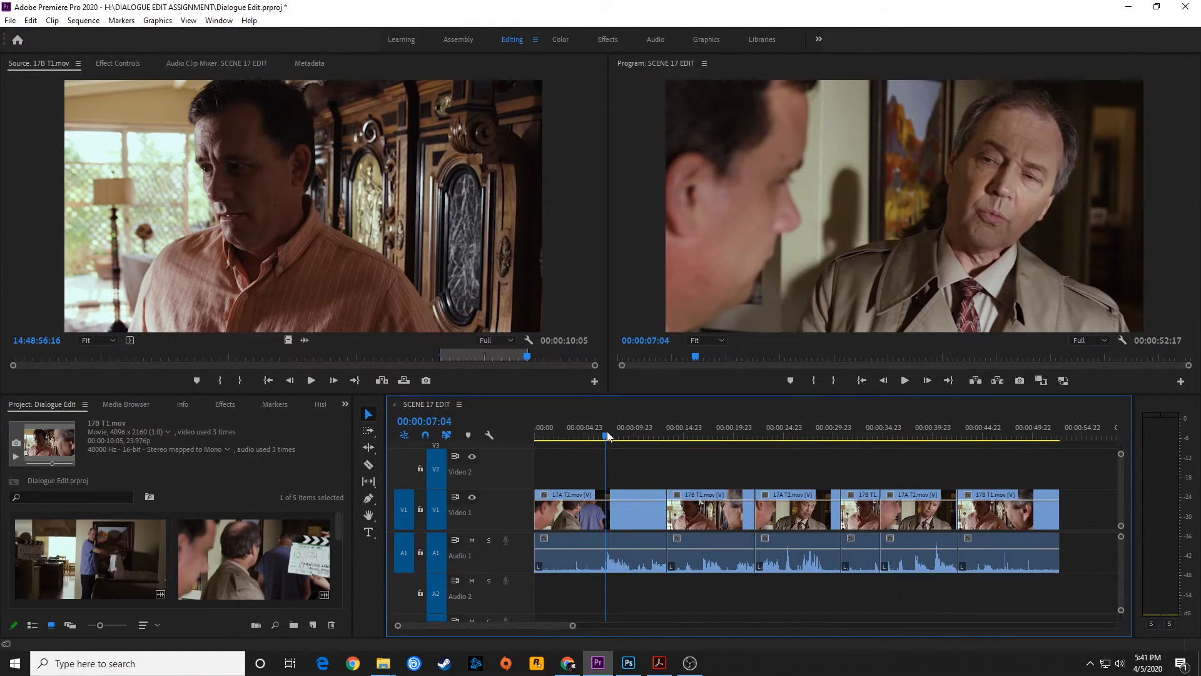
pyautogui.moveTo(607, 436); pyautogui.dragTo(940, 458)
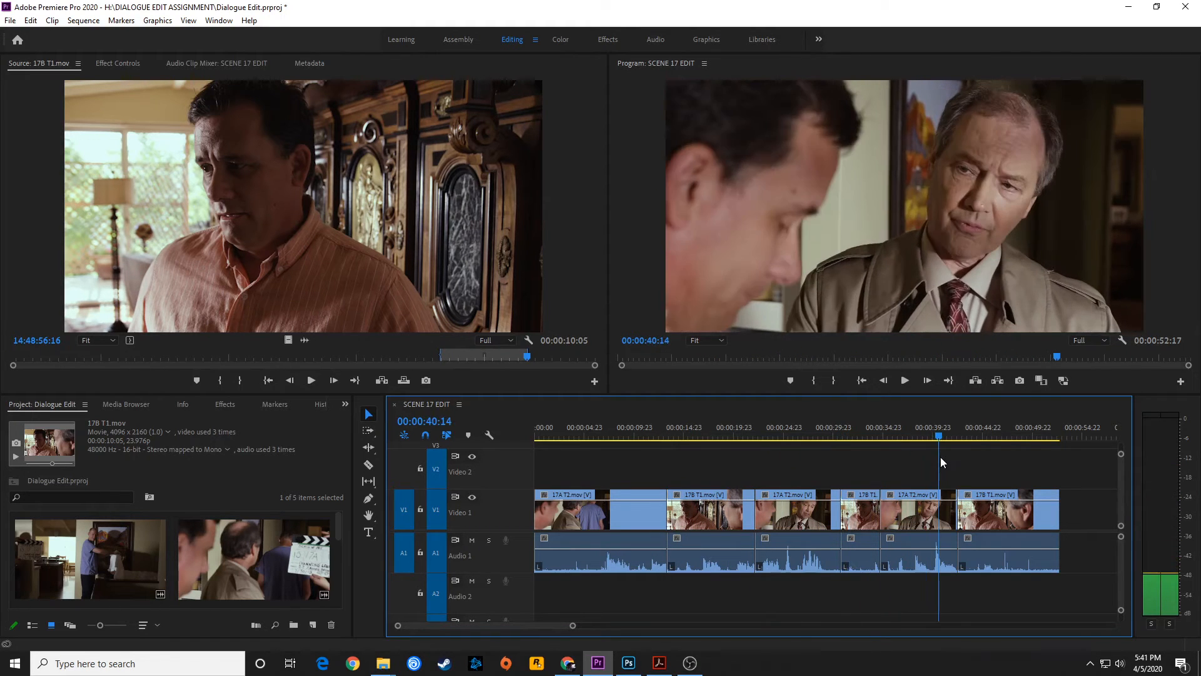
pyautogui.press('space')
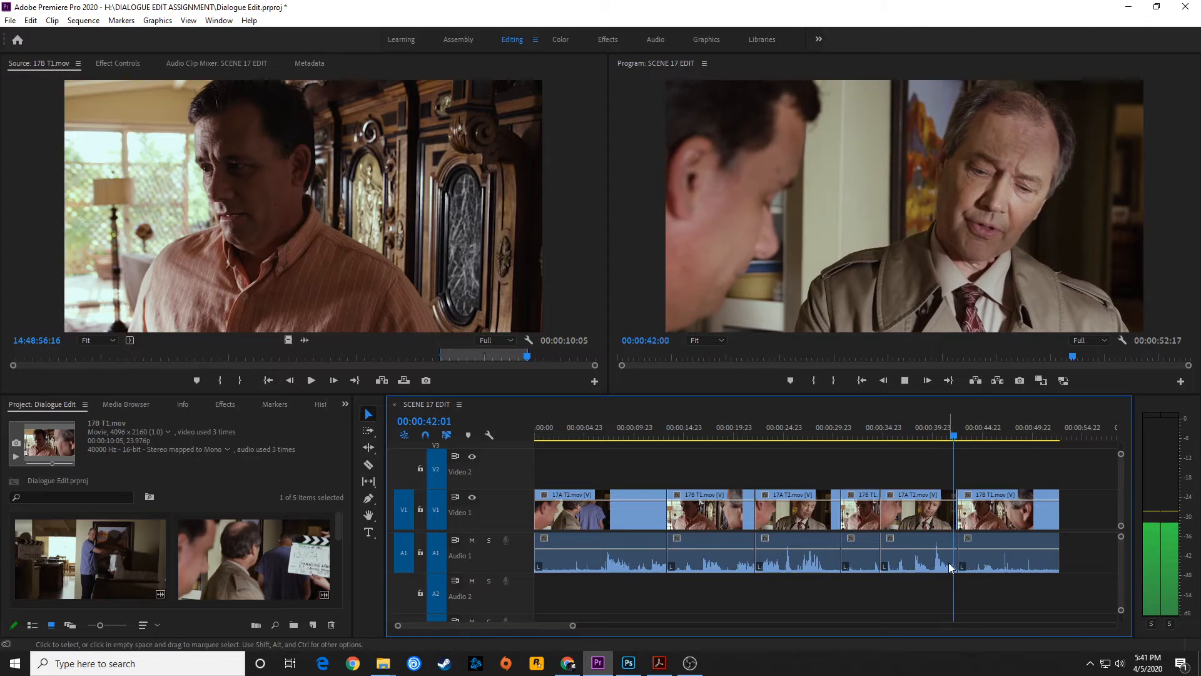
pyautogui.click(952, 423)
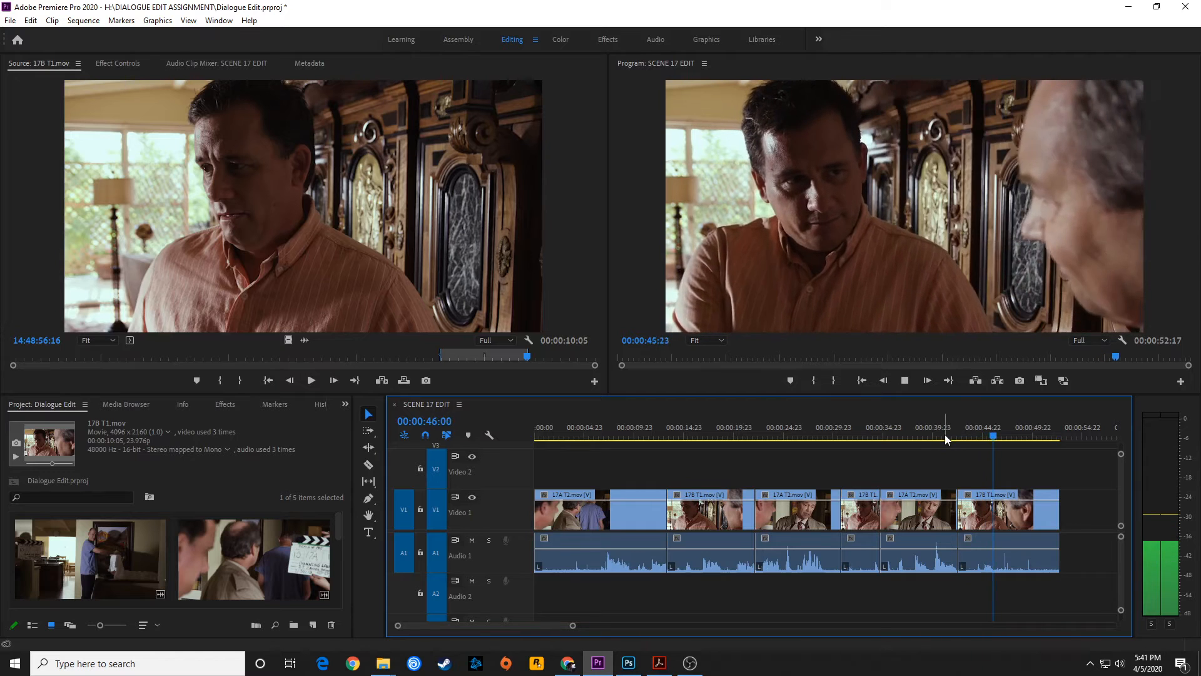
# Play the sequence from its start through the opening of the first 17A T2.mov clip, stopping at 00:00:07:02
pyautogui.press('Home')
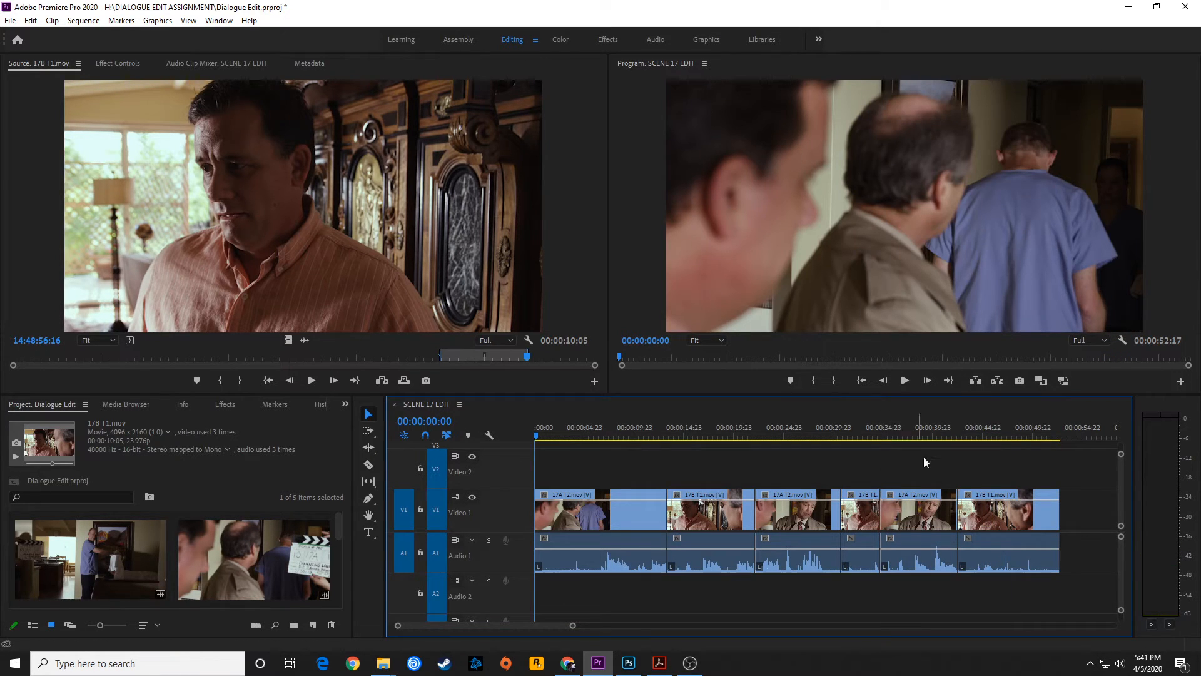
pyautogui.press('b')
pyautogui.press('space')
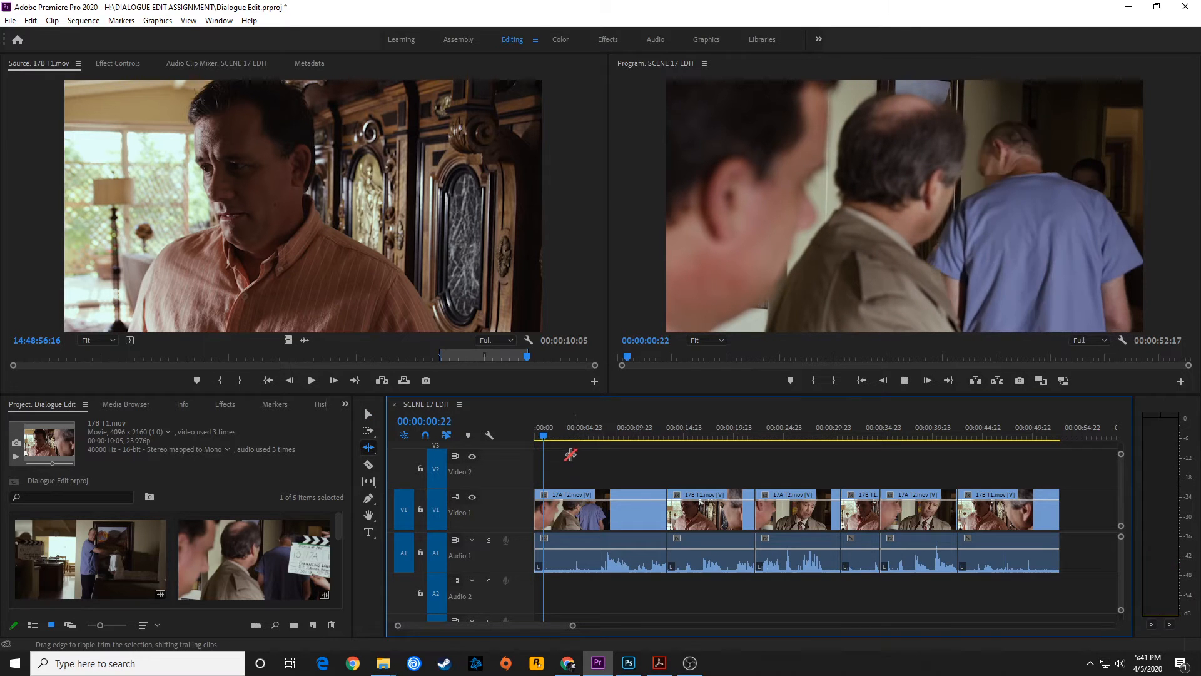
pyautogui.press('v')
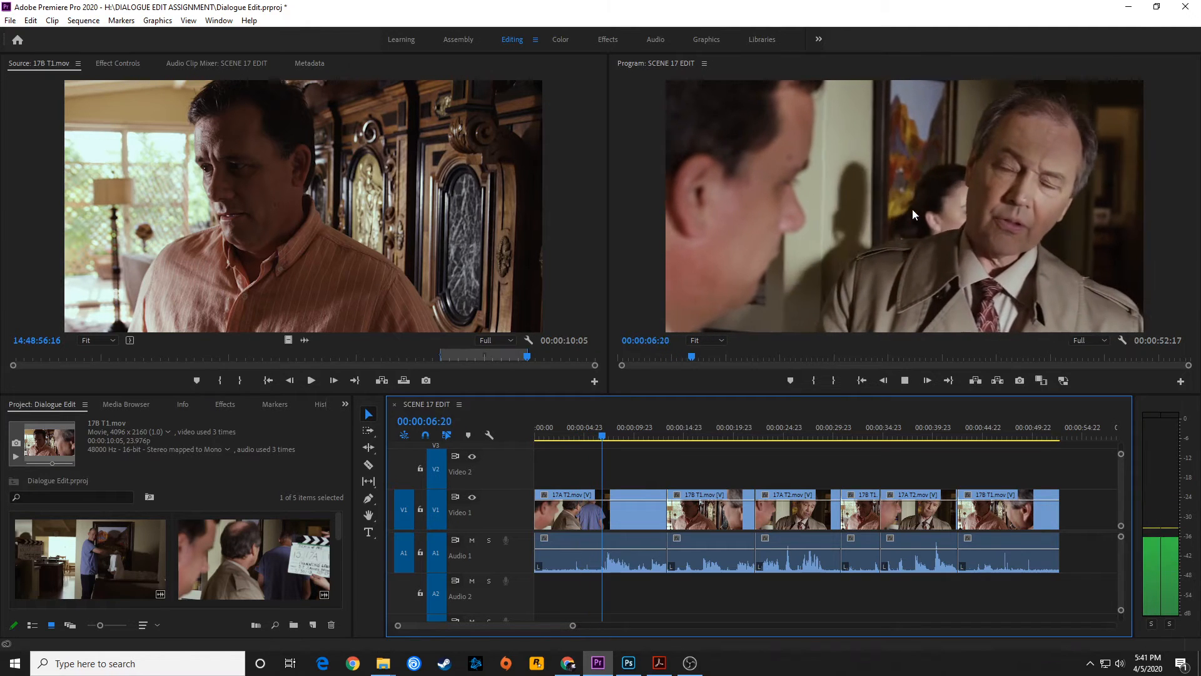
pyautogui.press('space')
# Open 17 T4.mov in the source monitor and cue it to 14:21:32:08, where the man in the trench coat faces the other man
pyautogui.press('`')
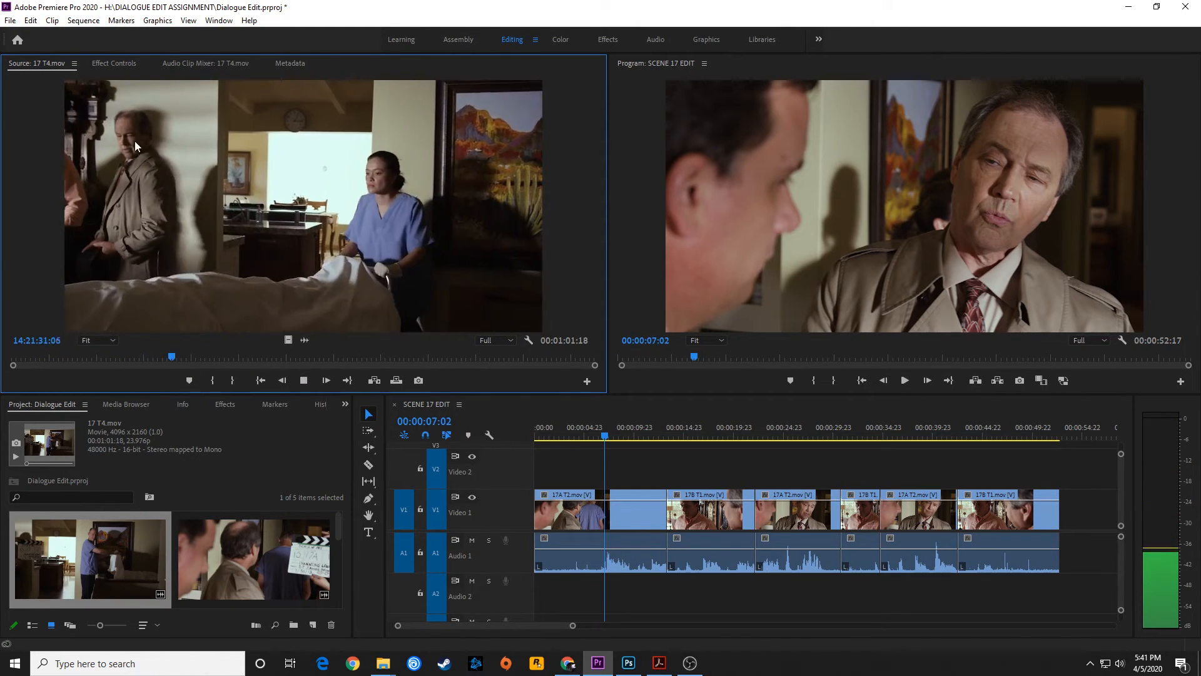
pyautogui.press('space')
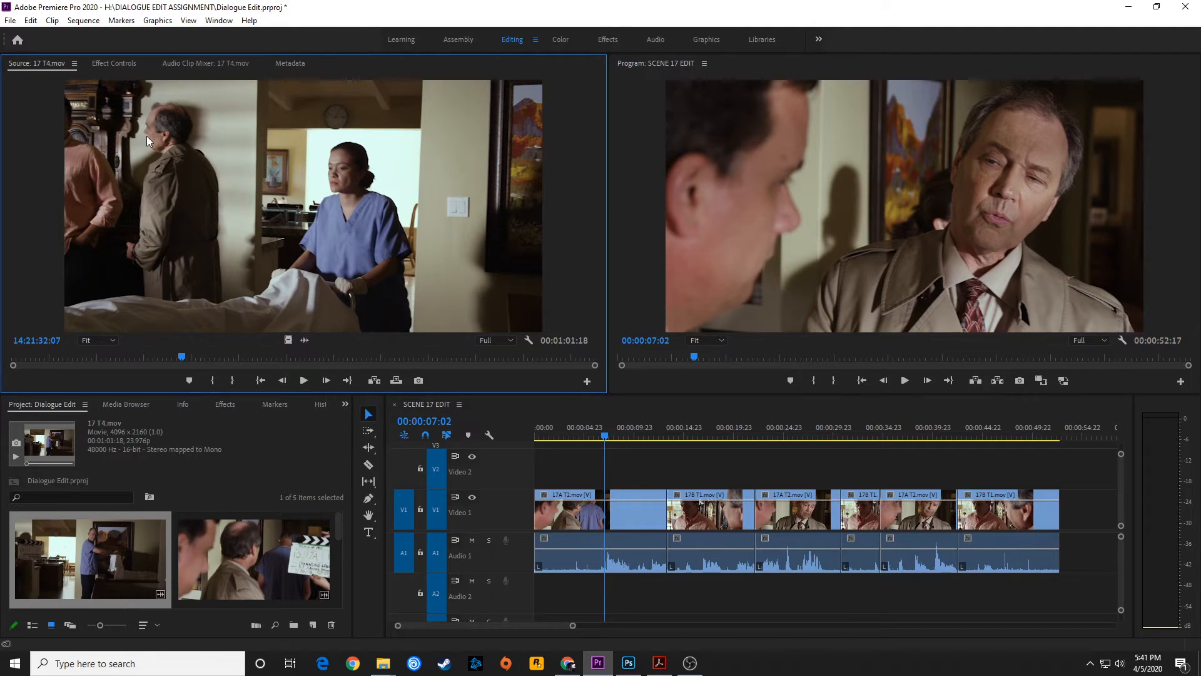
pyautogui.press('space')
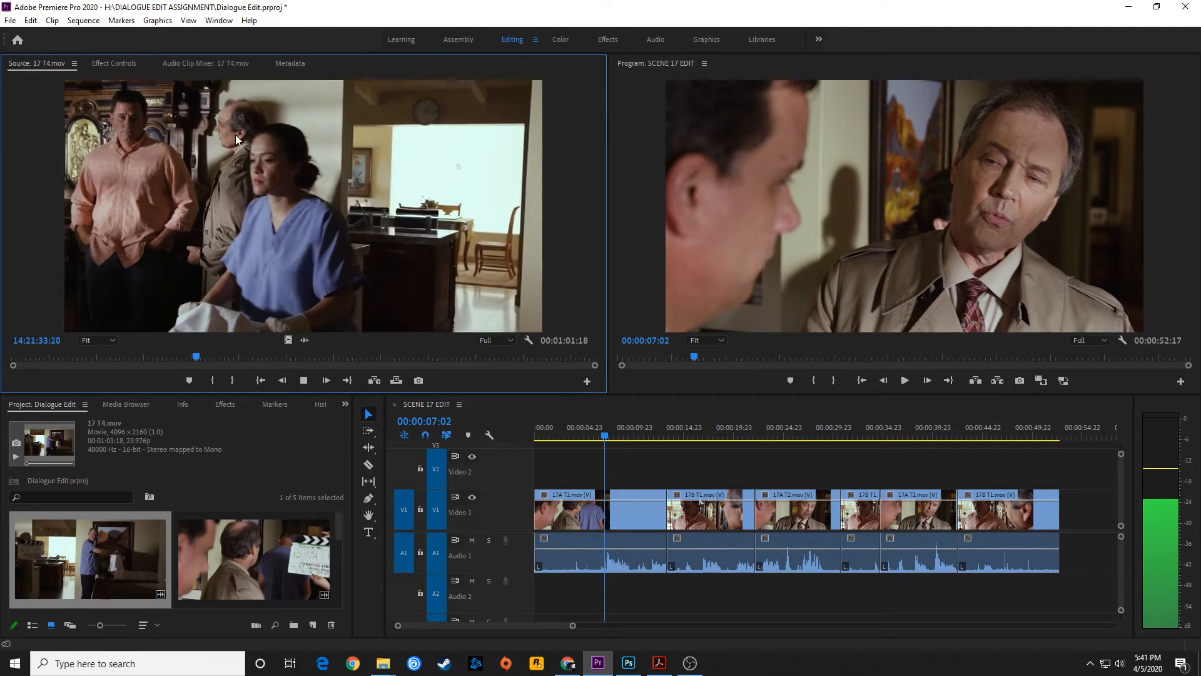
pyautogui.press('space')
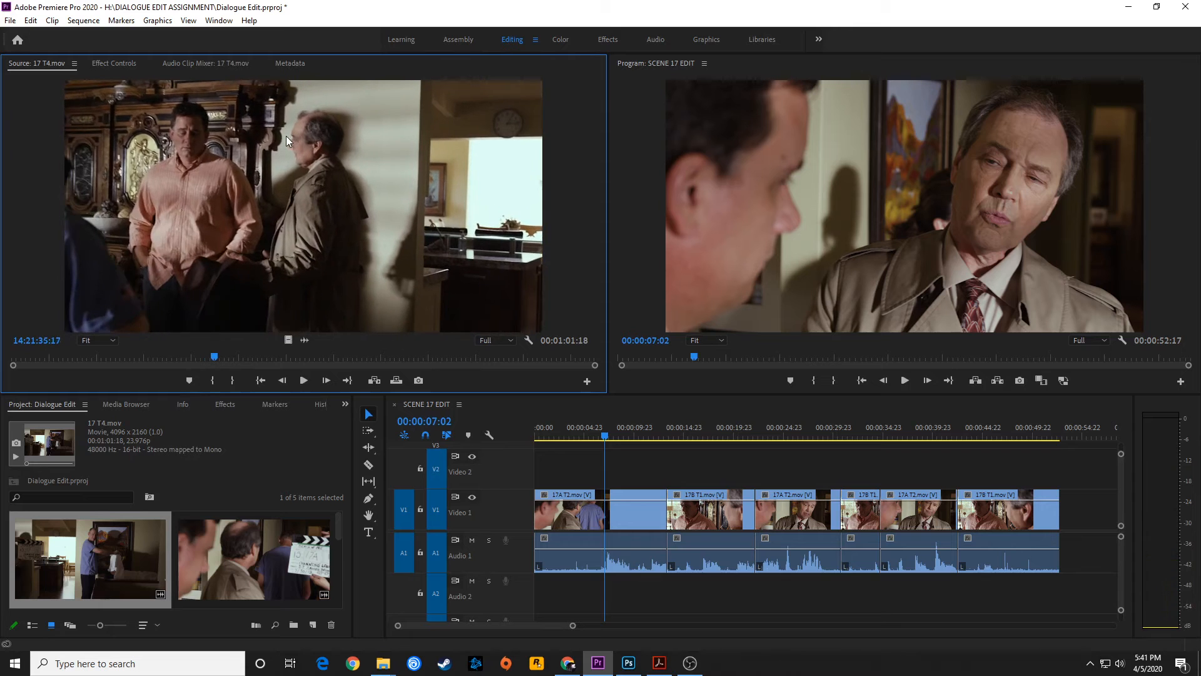
pyautogui.press('j')
pyautogui.press('k')
pyautogui.moveTo(606, 434); pyautogui.dragTo(592, 436)
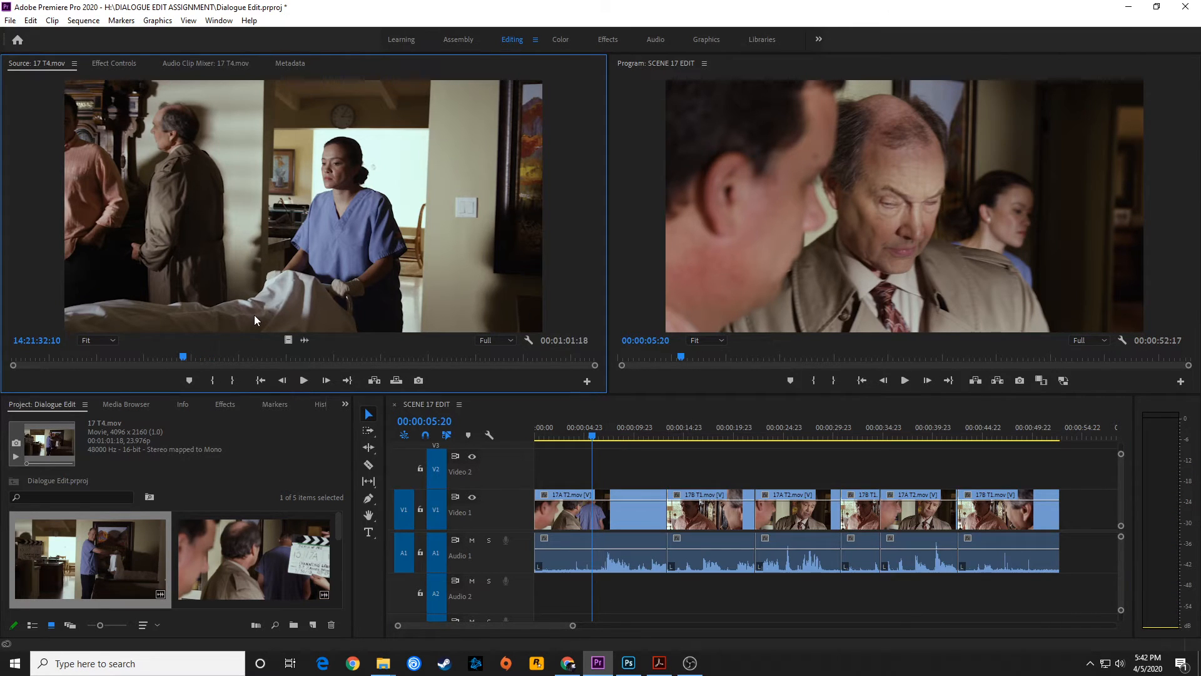
pyautogui.press('j')
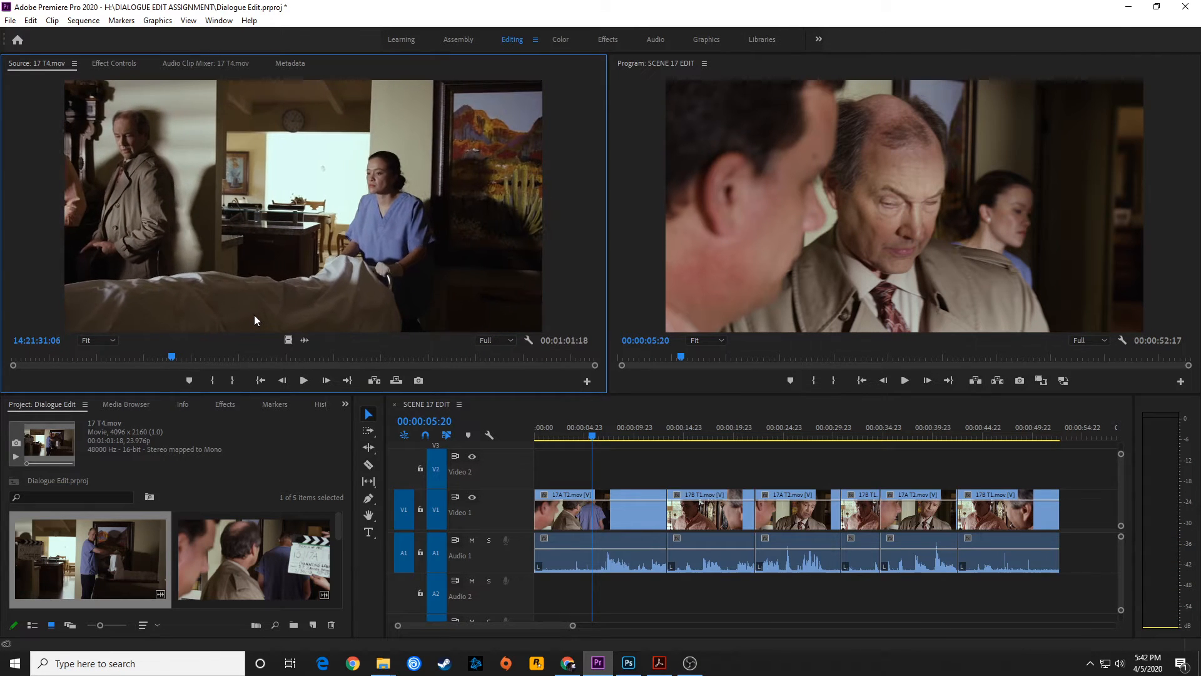
pyautogui.press('k')
pyautogui.press('l')
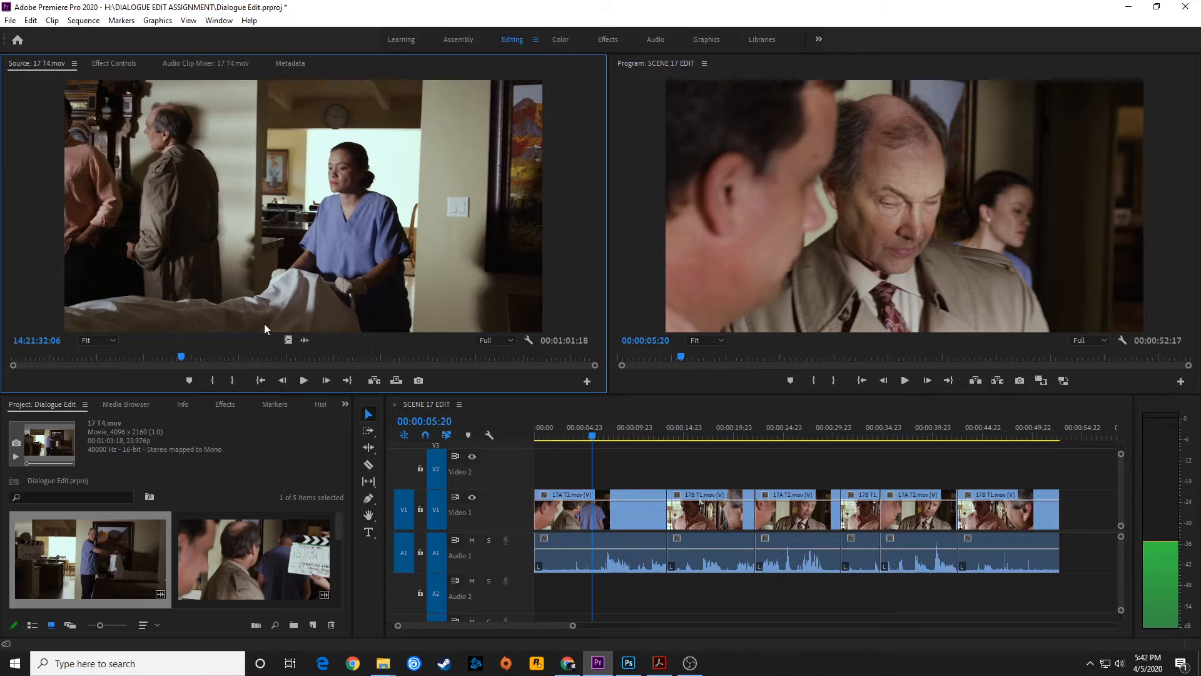
# Play the sequence from 00:00:04:05 and cue it frame by frame to 00:00:06:10, matching the wide shot's action
pyautogui.click(576, 437)
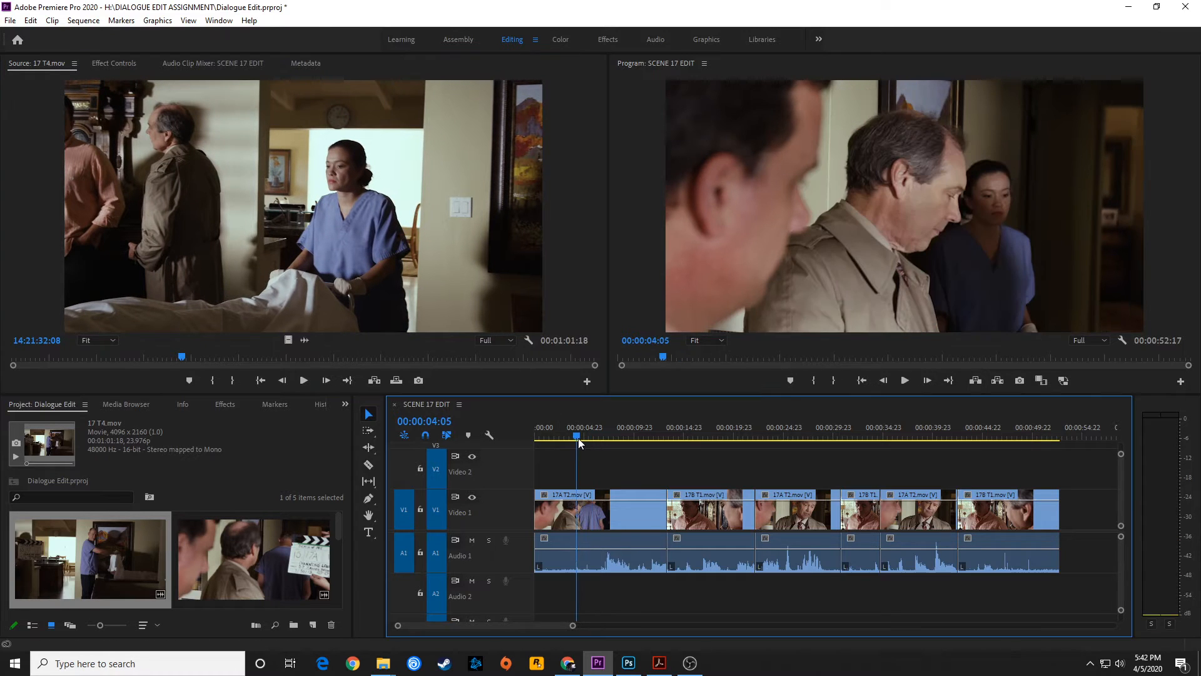
pyautogui.press('space')
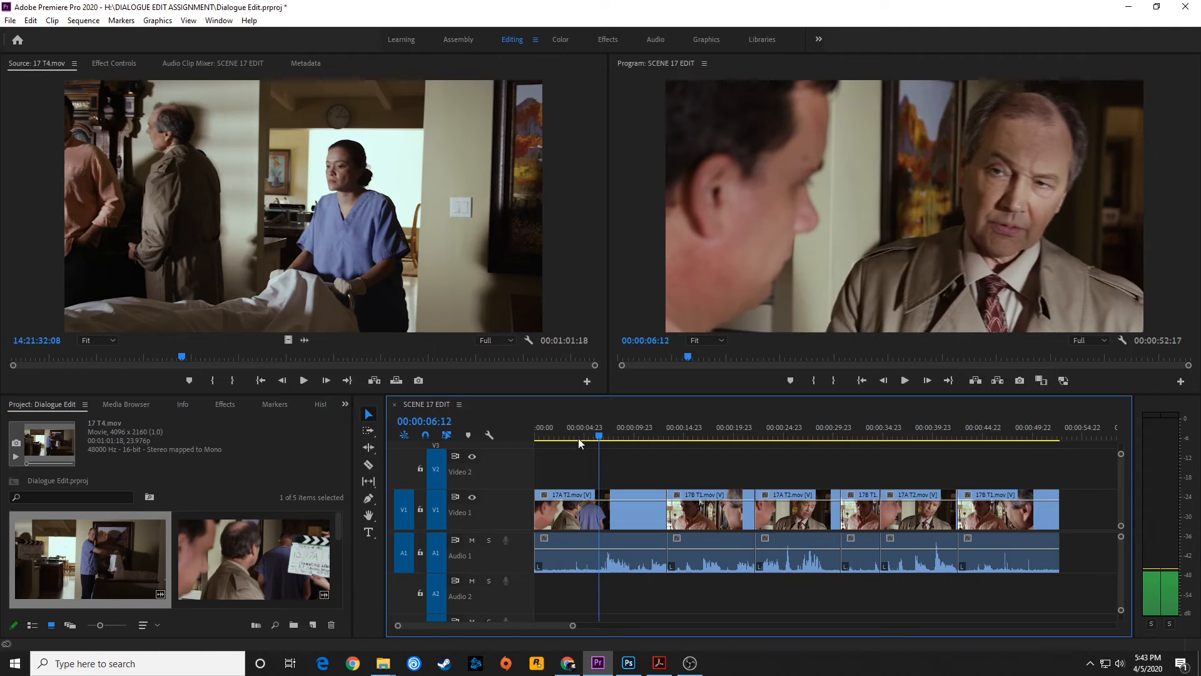
pyautogui.press('Left')
pyautogui.press('Left')
pyautogui.press('Left')
pyautogui.press('Left')
pyautogui.press('Left')
pyautogui.press('Left')
pyautogui.press('Left')
pyautogui.press('Left')
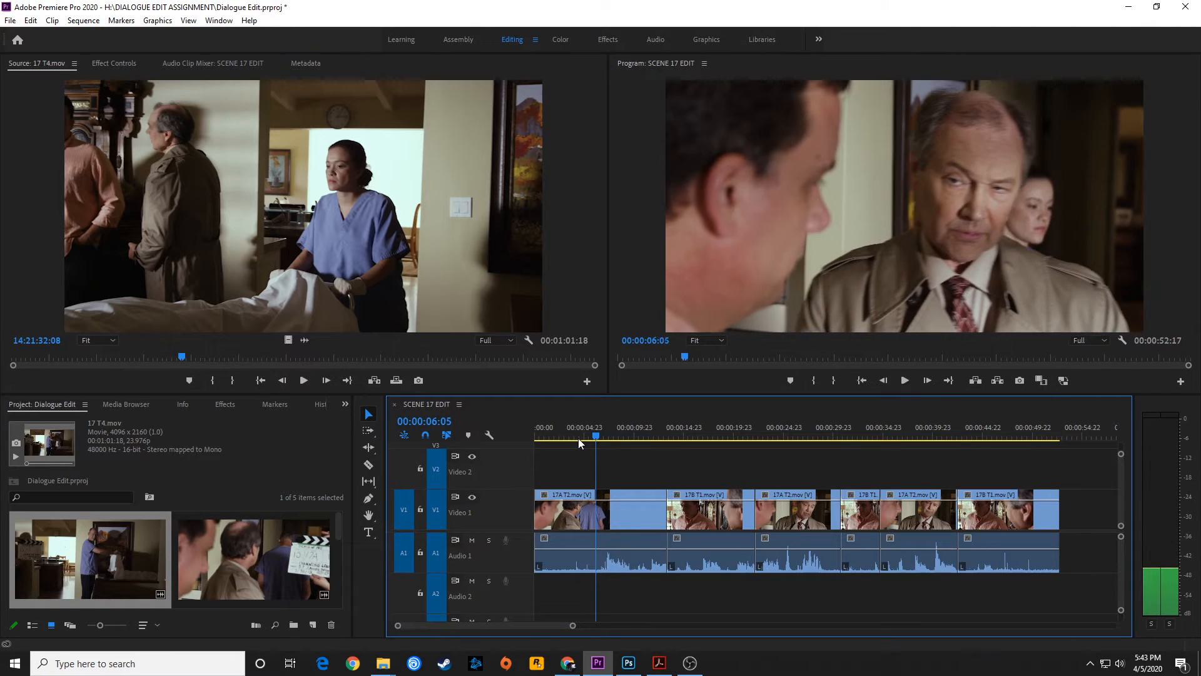
pyautogui.press('Right')
pyautogui.press('Right')
pyautogui.press('Right')
pyautogui.press('Right')
pyautogui.press('Right')
pyautogui.press('Right')
pyautogui.press('Right')
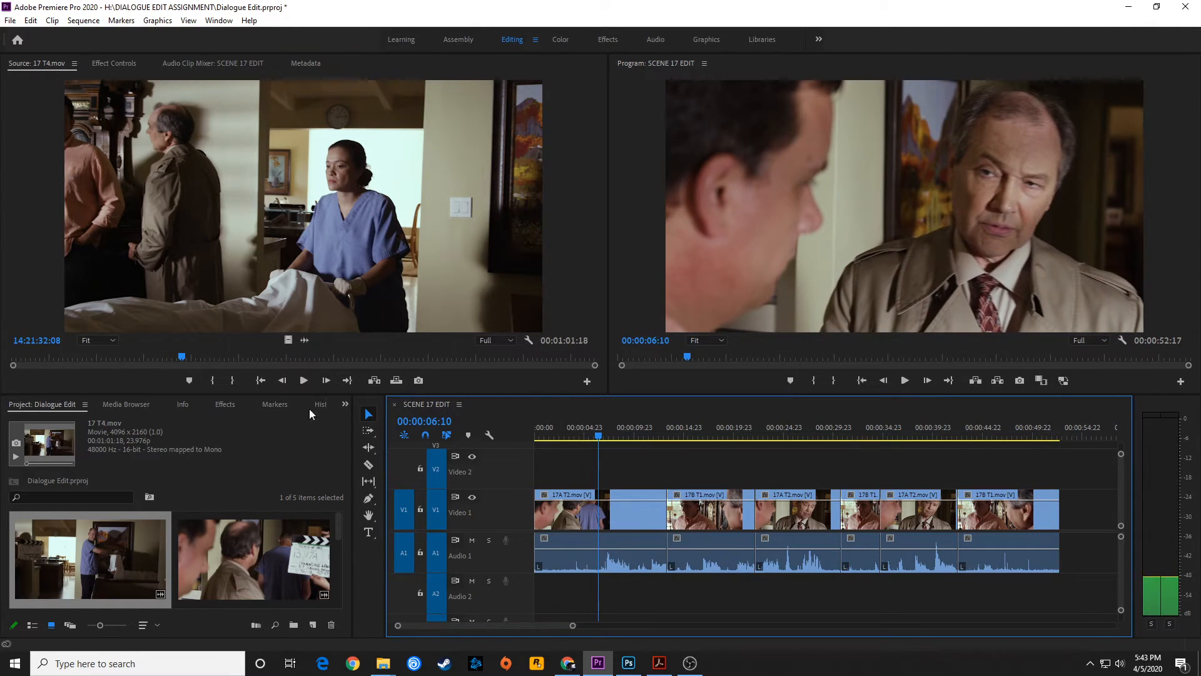
# Mark an in point at 14:21:32:08 in 17 T4.mov and mark the sequence from 00:00:06:10 to 00:00:09:05
pyautogui.click(229, 310)
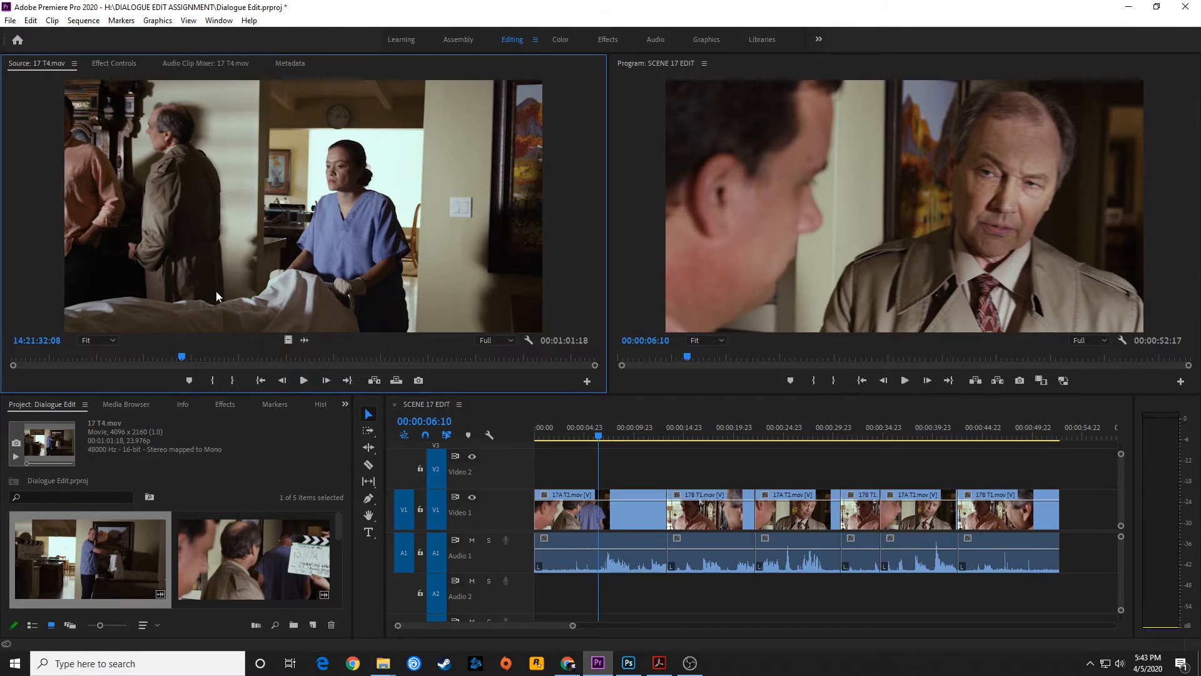
pyautogui.press('i')
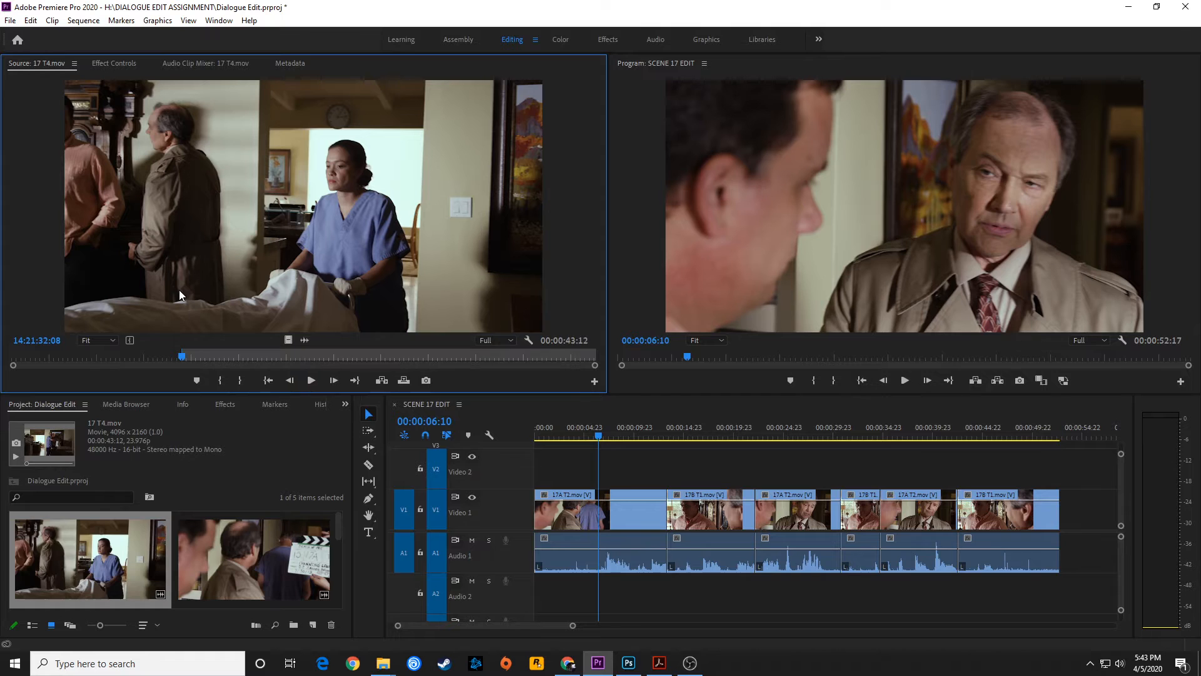
pyautogui.click(613, 477)
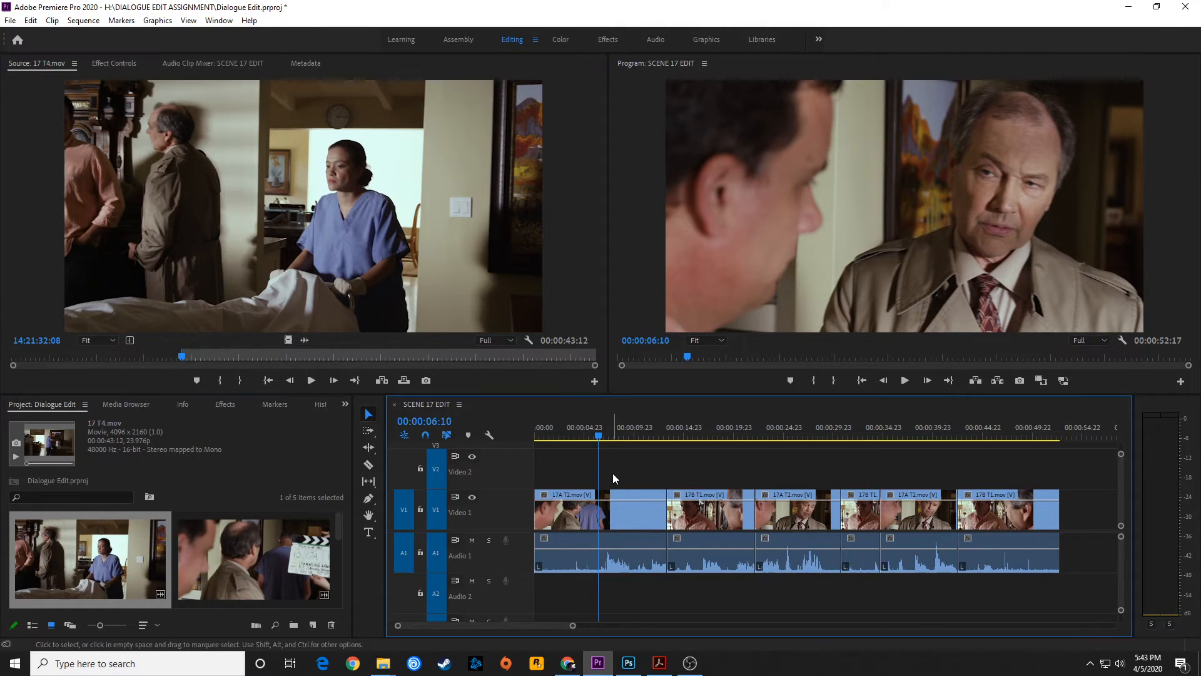
pyautogui.press('i')
pyautogui.press('space')
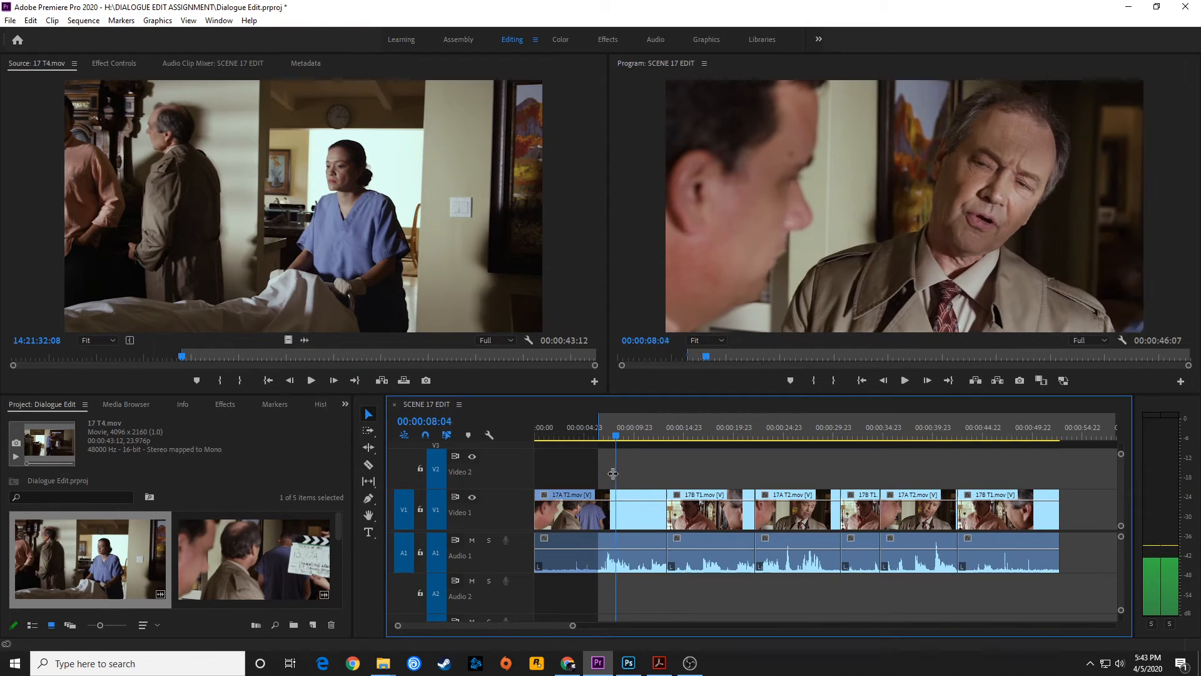
pyautogui.press('space')
pyautogui.press('o')
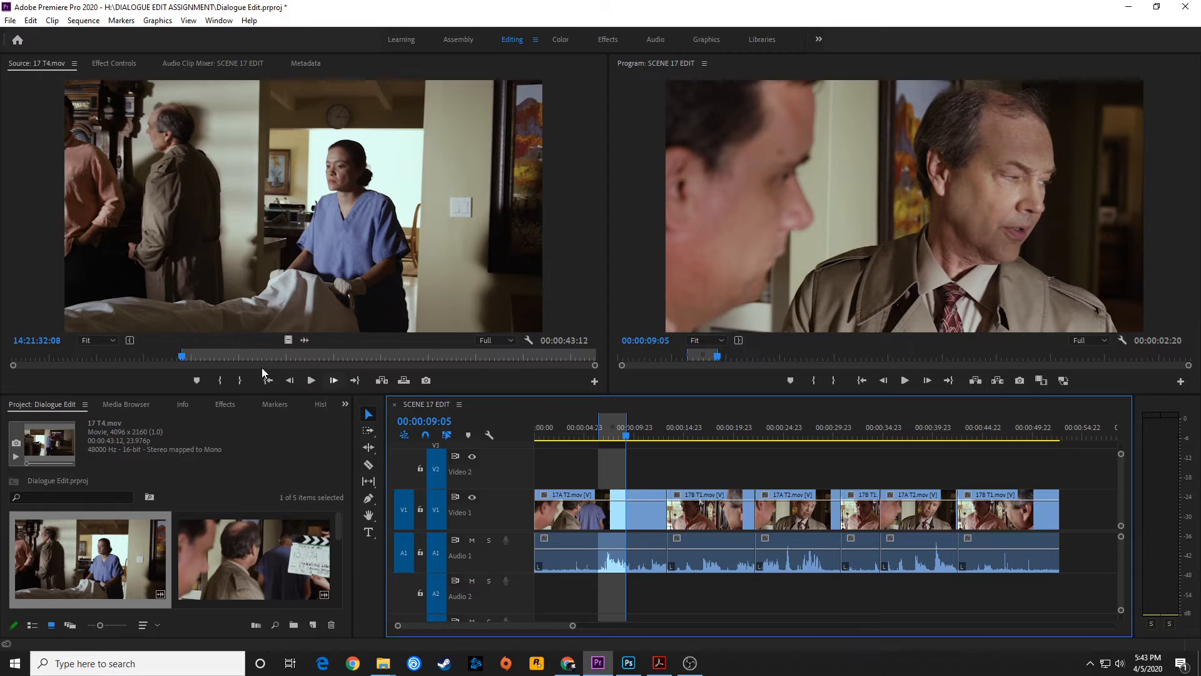
# Disable the source audio, patch the source video to V2 and overwrite 17 T4.mov into the marked sequence range
pyautogui.click(407, 559)
pyautogui.moveTo(407, 509); pyautogui.dragTo(407, 472)
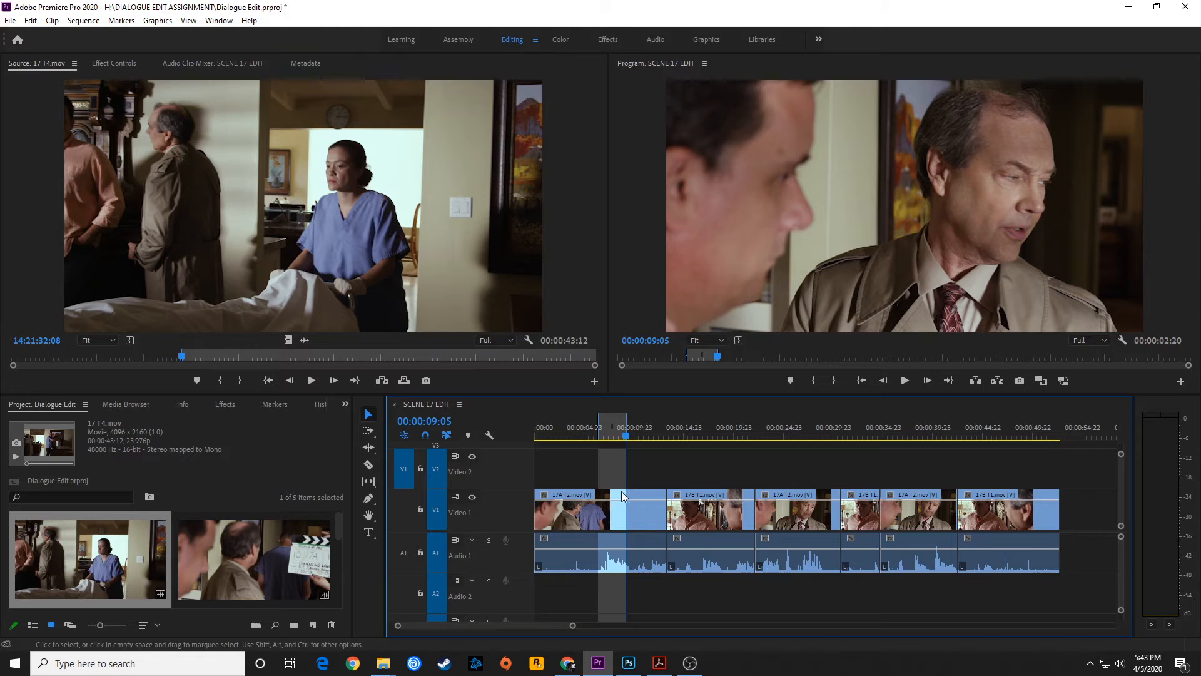
pyautogui.press('.')
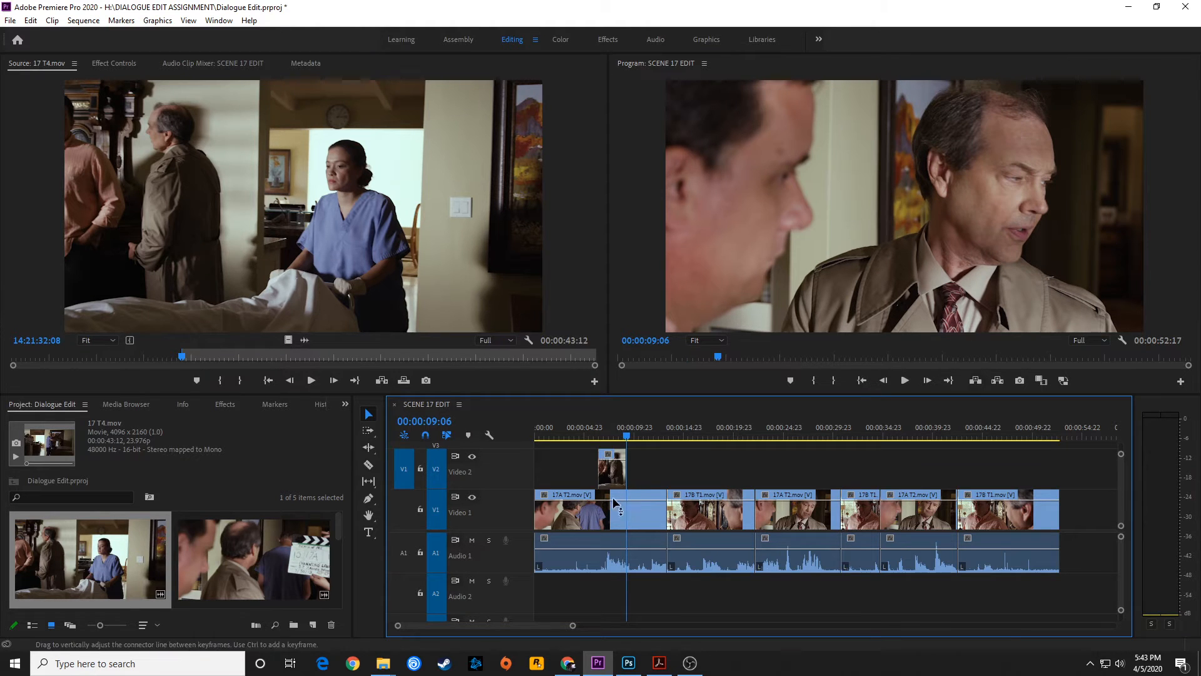
# Extend the start of the 17 T4.mov clip on V2 back to the beginning of the sequence
pyautogui.click(598, 429)
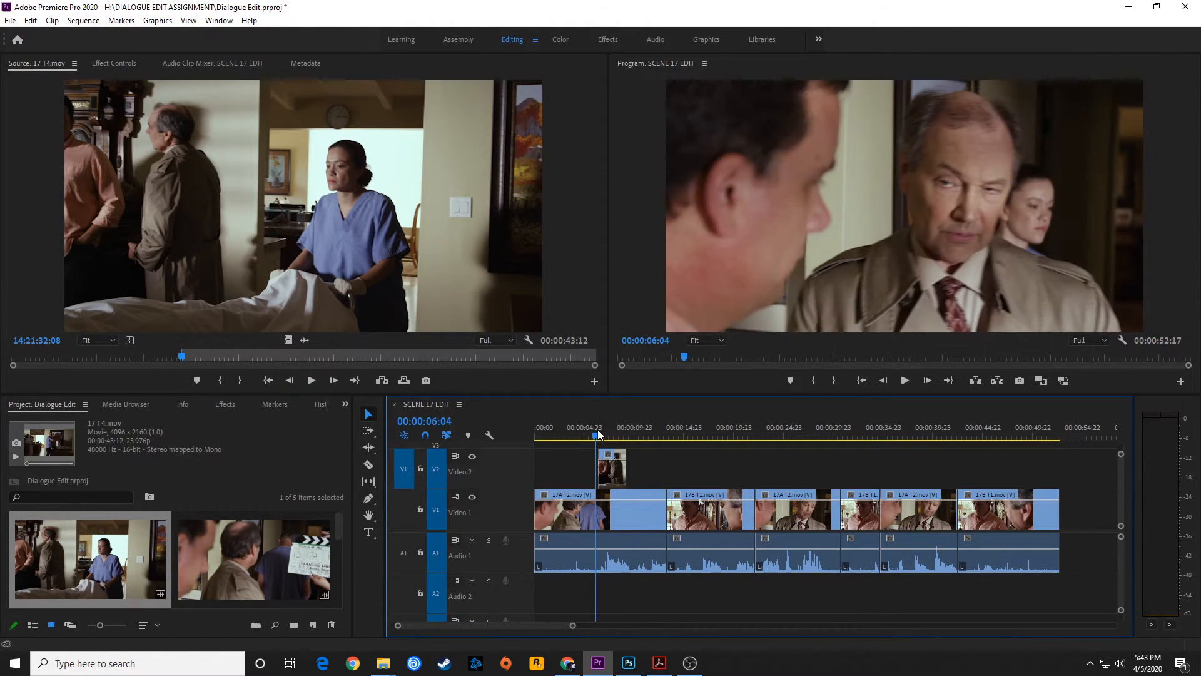
pyautogui.press('=')
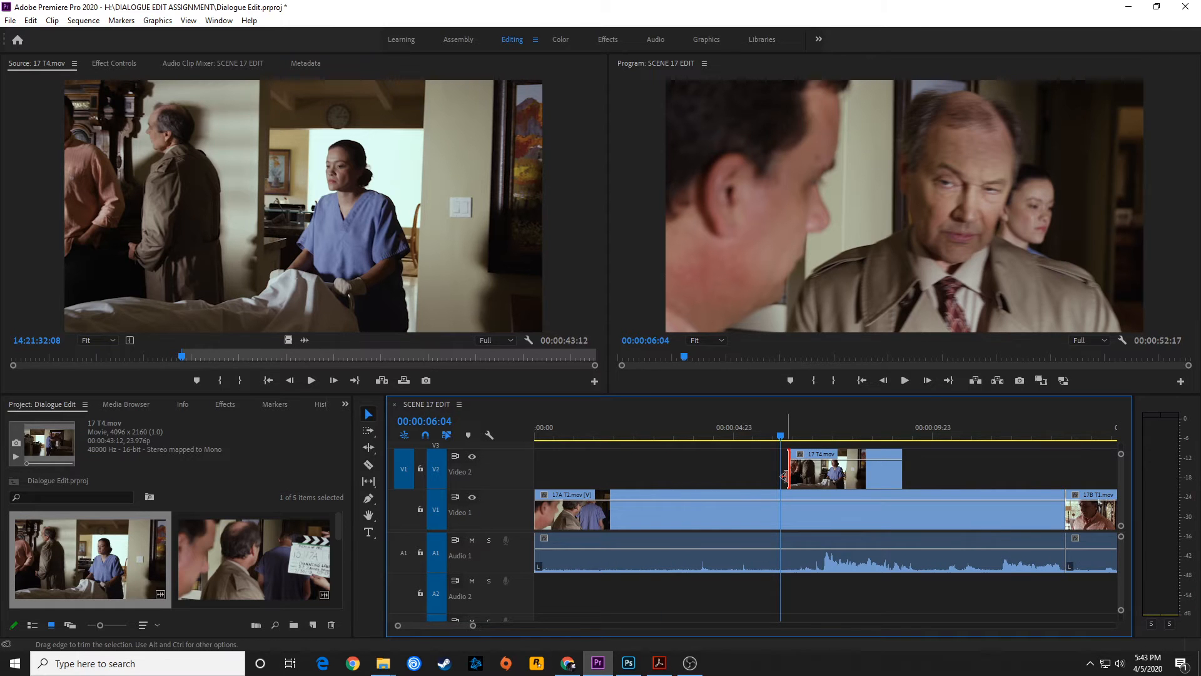
pyautogui.moveTo(784, 477); pyautogui.dragTo(597, 442)
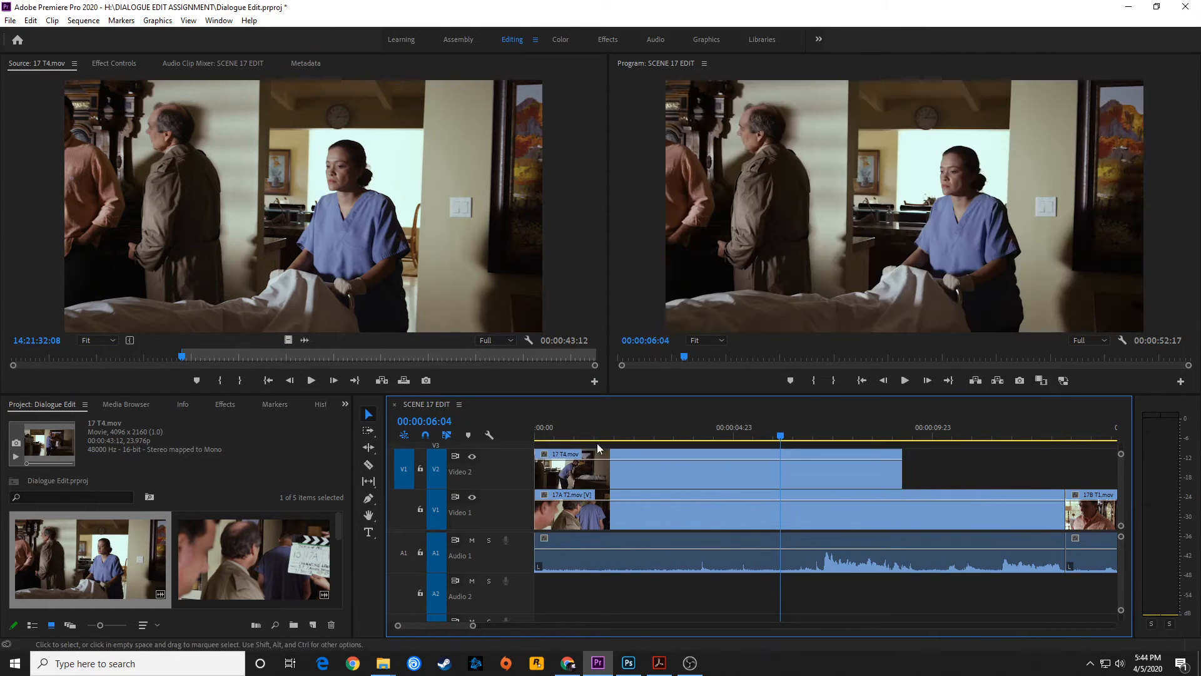
# Play the wide shot from the sequence start, then compare its sync with the 17 T4.mov source from 00:00:07:03
pyautogui.press('Home')
pyautogui.press('space')
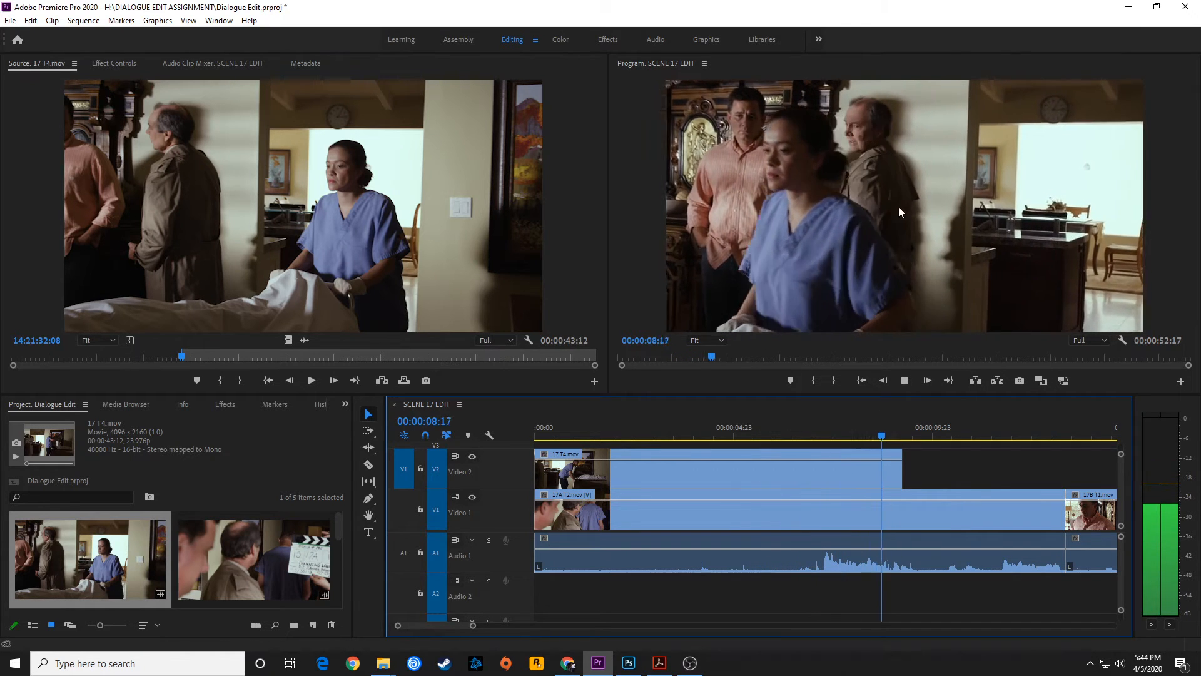
pyautogui.moveTo(835, 430); pyautogui.dragTo(820, 437)
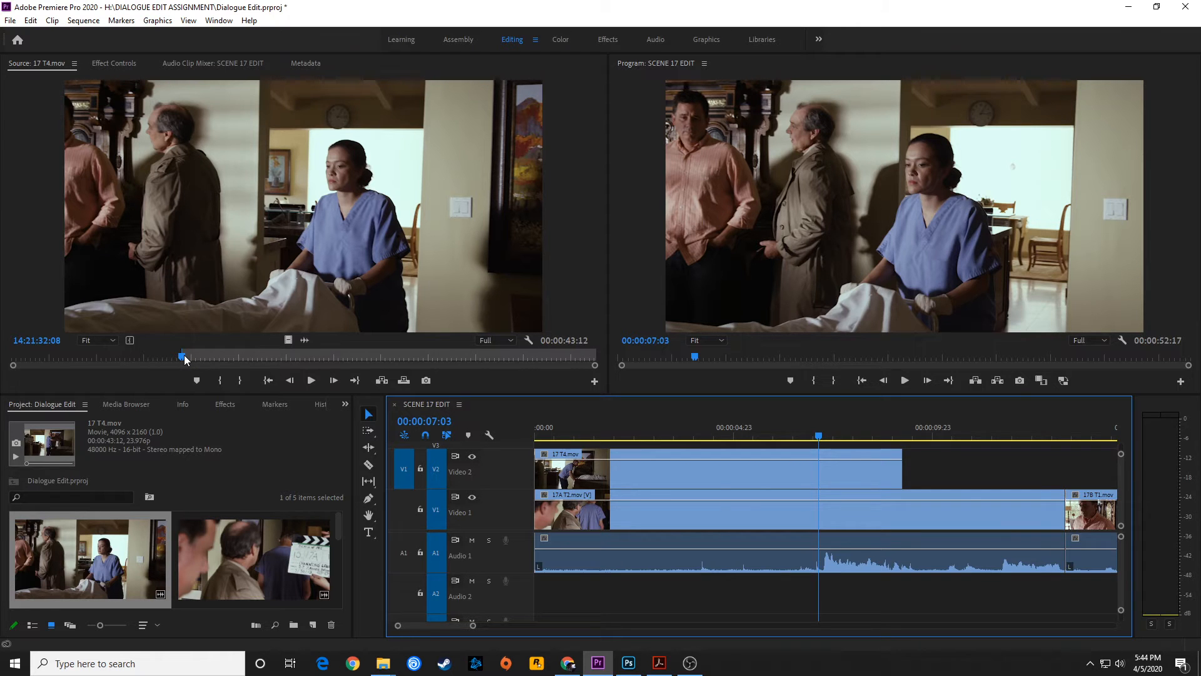
pyautogui.click(211, 245)
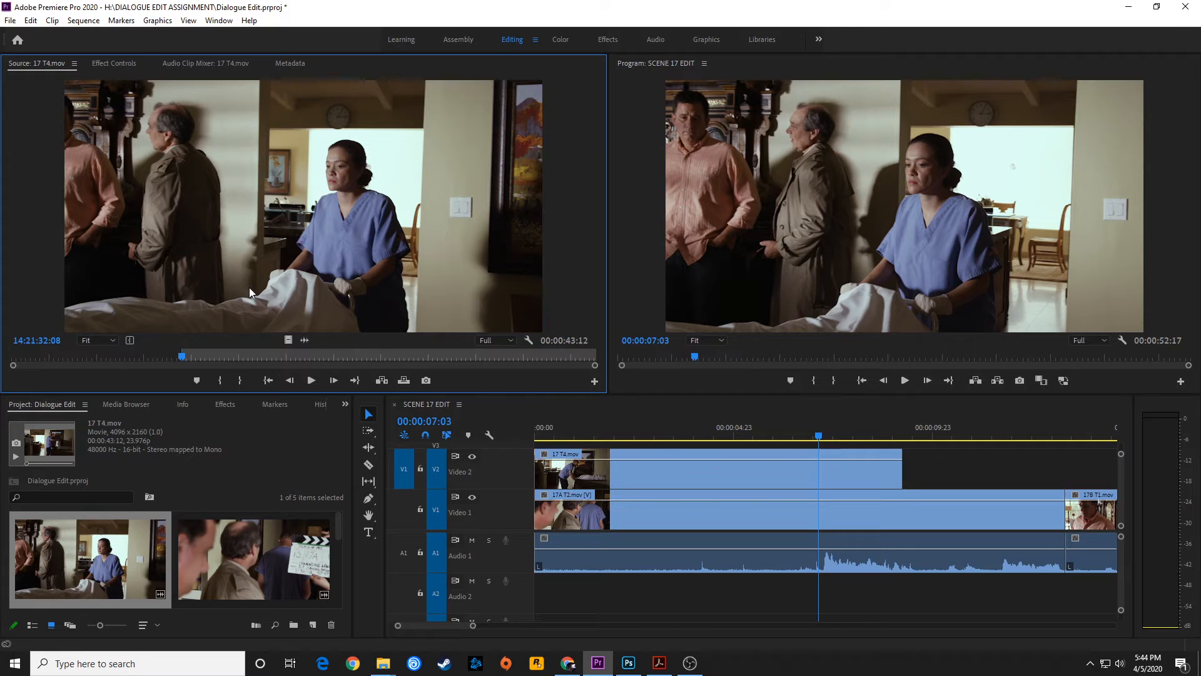
pyautogui.press('space')
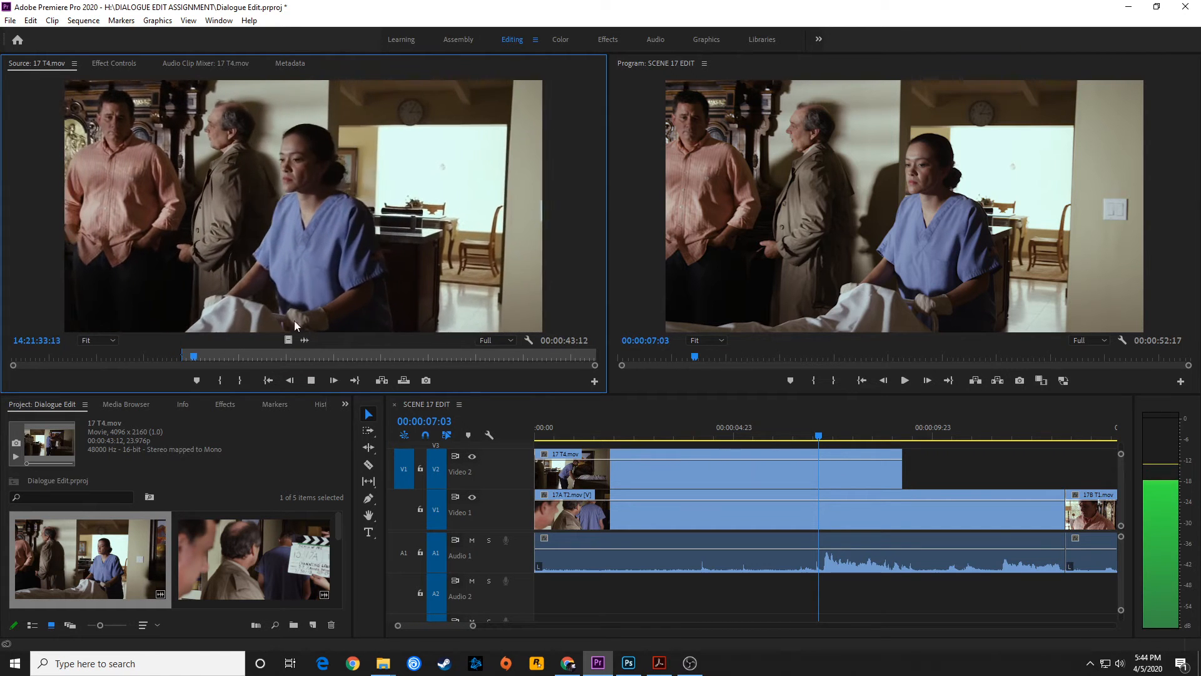
pyautogui.press('space')
pyautogui.click(836, 454)
pyautogui.press('space')
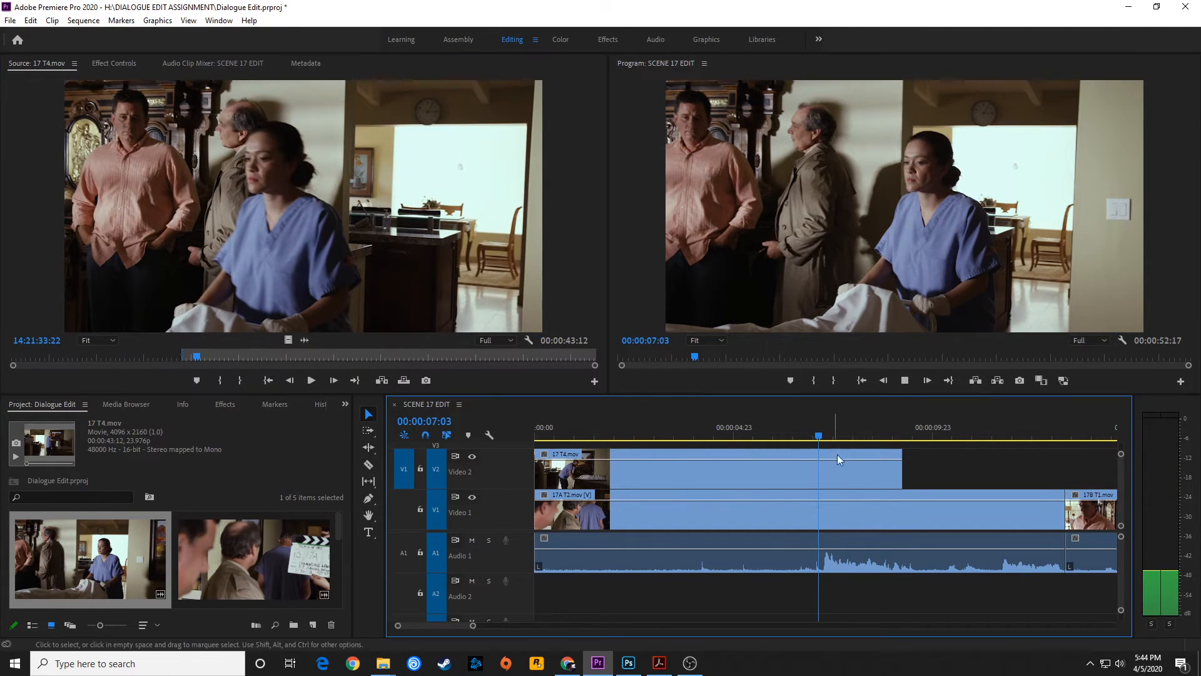
pyautogui.press('space')
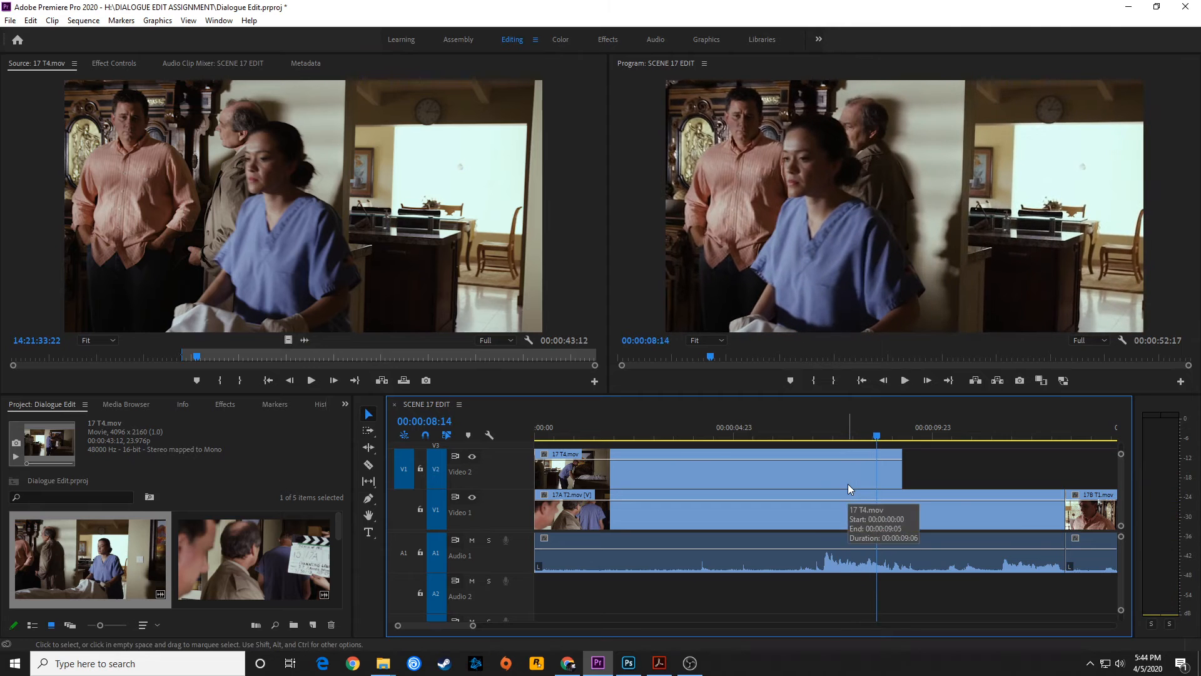
# Extend the end of the 17 T4.mov clip on V2 by one frame and move the clip down onto V1
pyautogui.click(873, 436)
pyautogui.moveTo(873, 436); pyautogui.dragTo(838, 436)
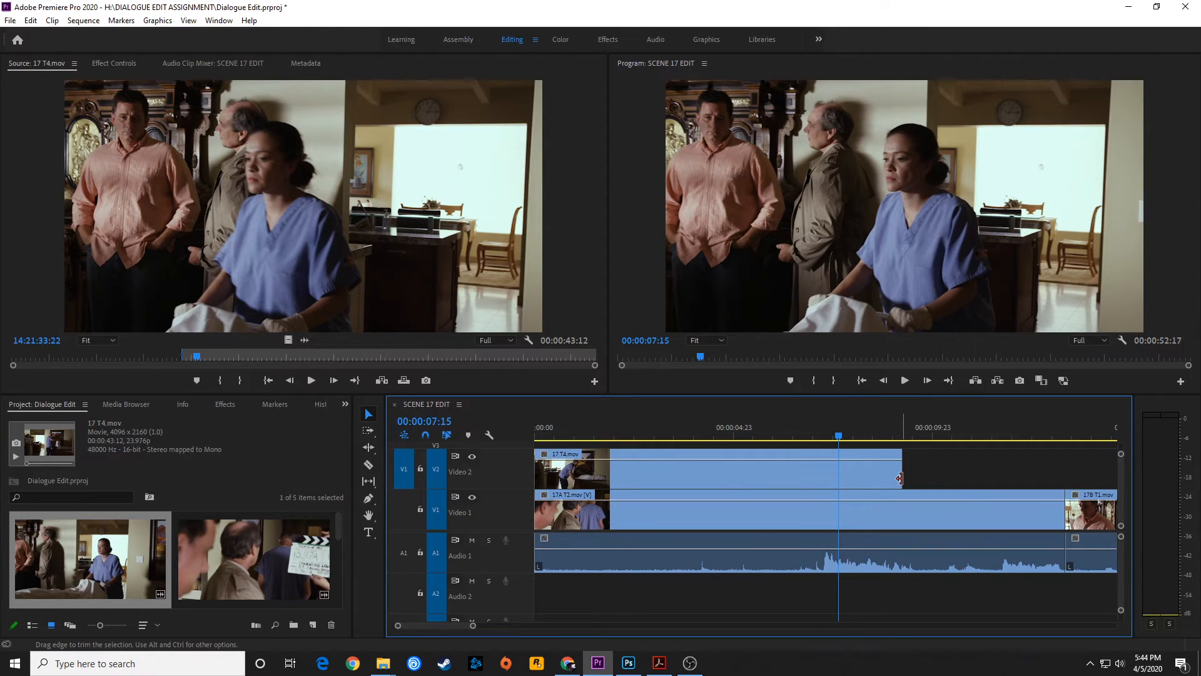
pyautogui.moveTo(899, 478)
pyautogui.mouseDown()
pyautogui.moveTo(834, 478)
pyautogui.moveTo(903, 478)
pyautogui.mouseUp()
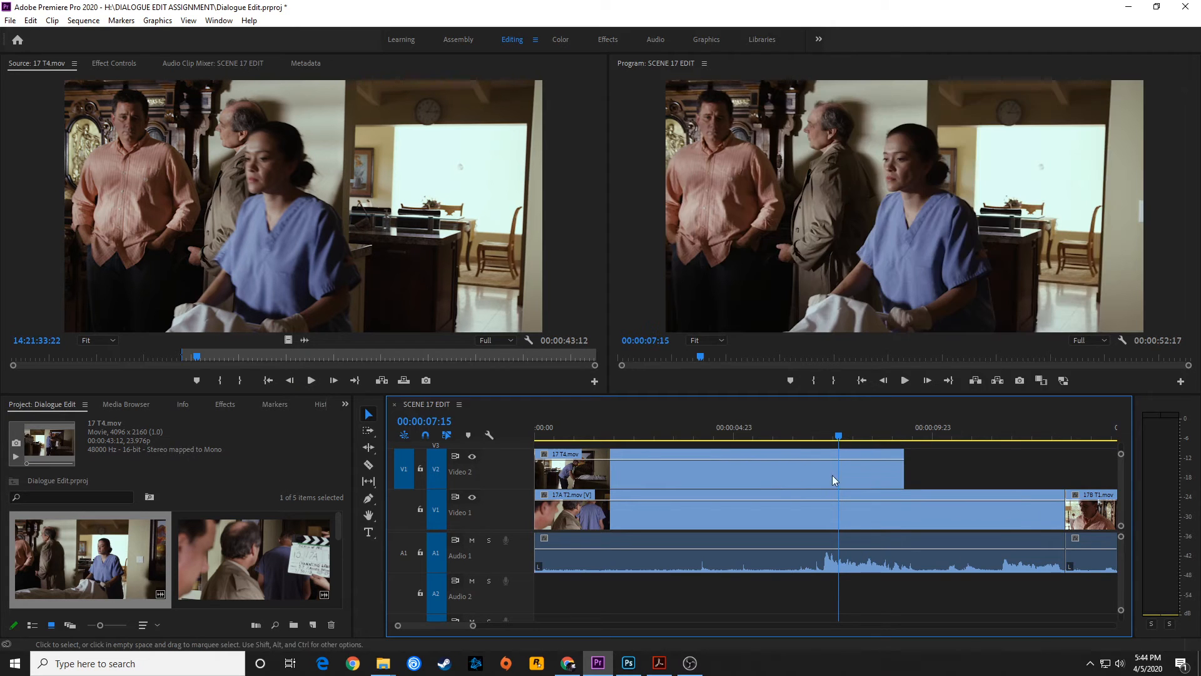
pyautogui.click(774, 478)
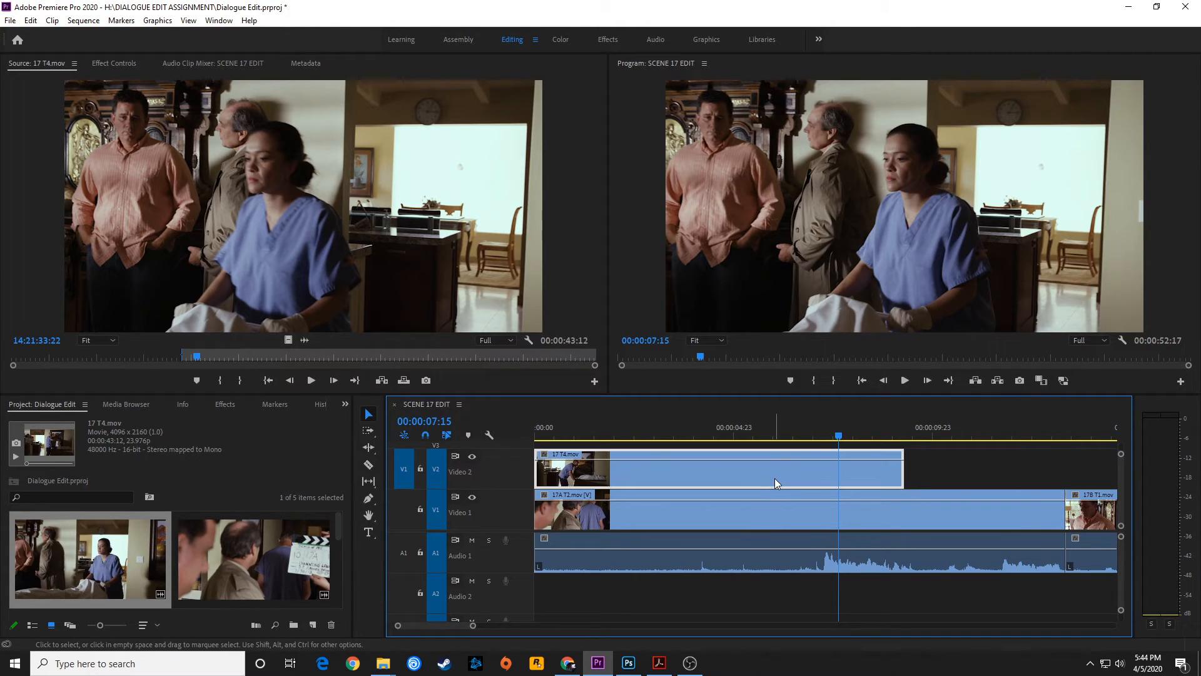
pyautogui.hotkey('alt', 'Down')
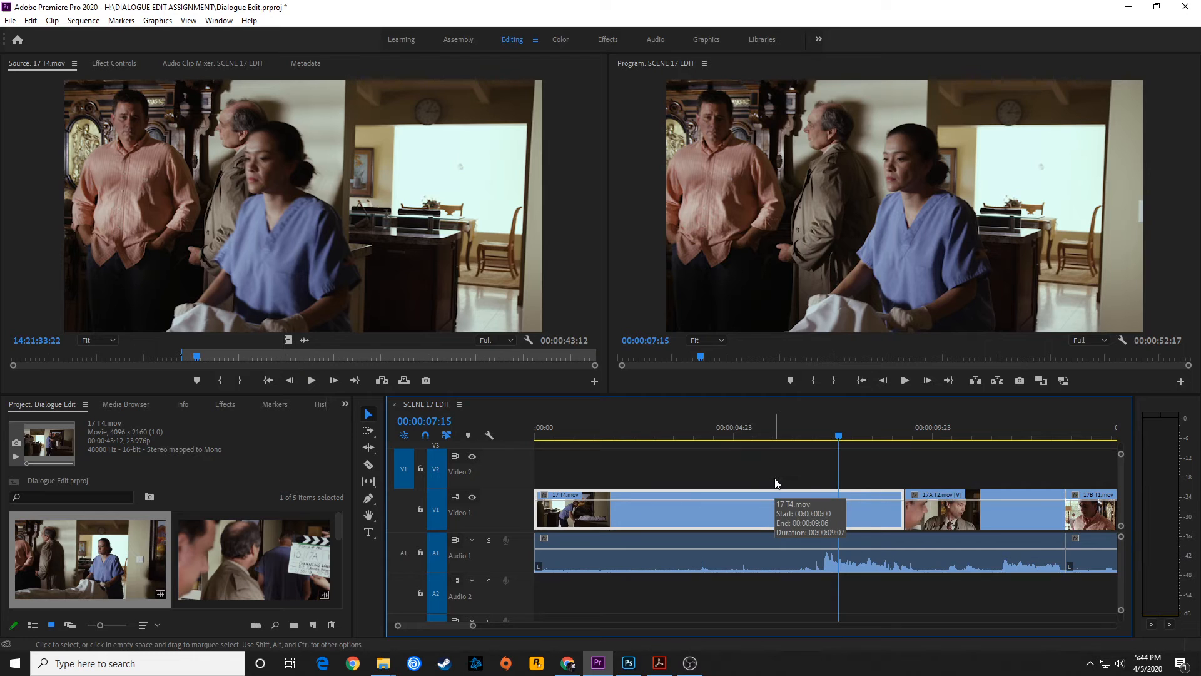
pyautogui.click(895, 474)
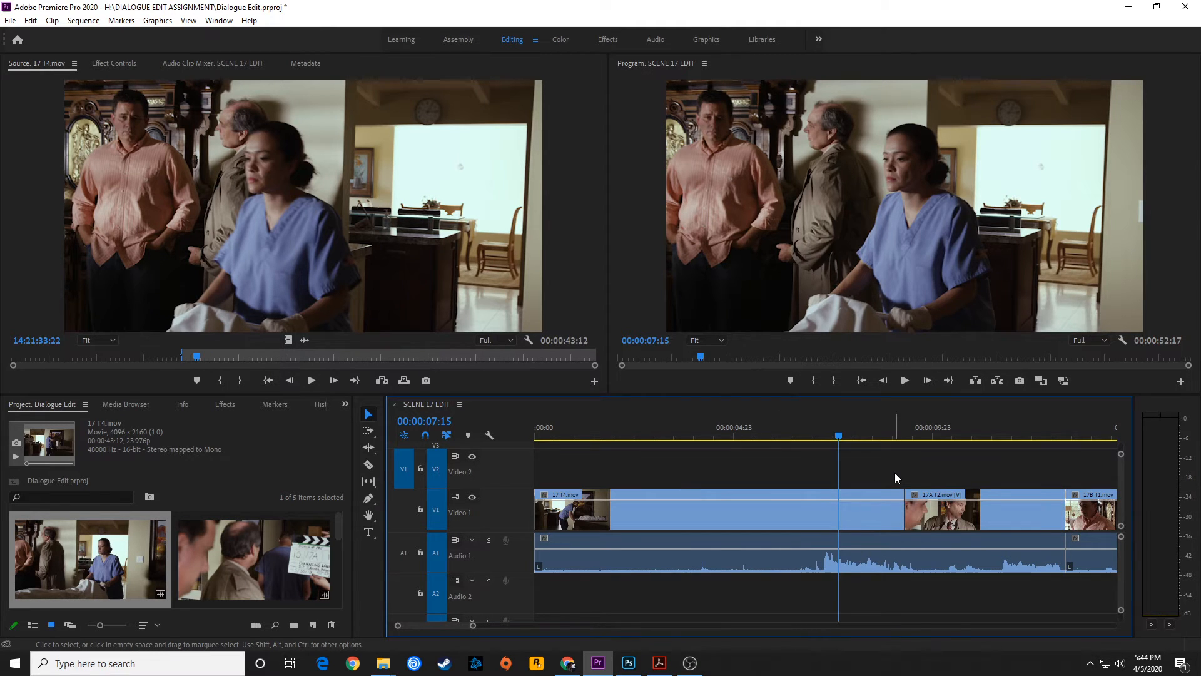
# Roll the edit between 17 T4.mov and 17A T2.mov back to 00:00:07:02 in trim mode
pyautogui.press('Down')
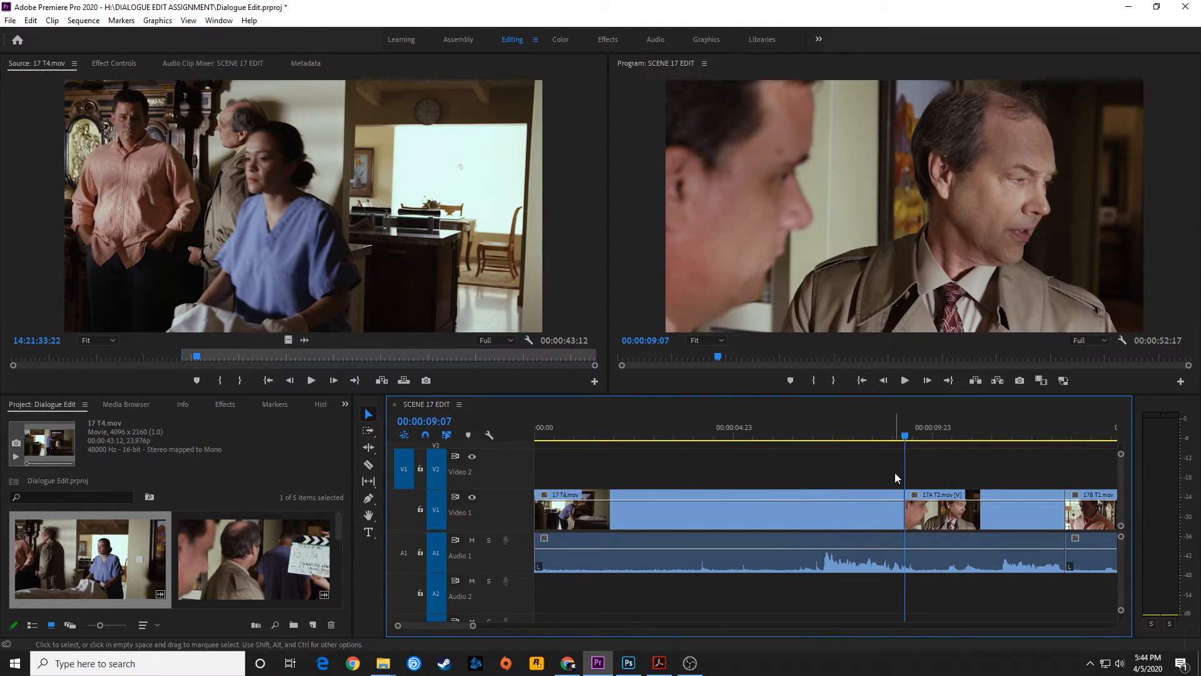
pyautogui.hotkey('shift', 't')
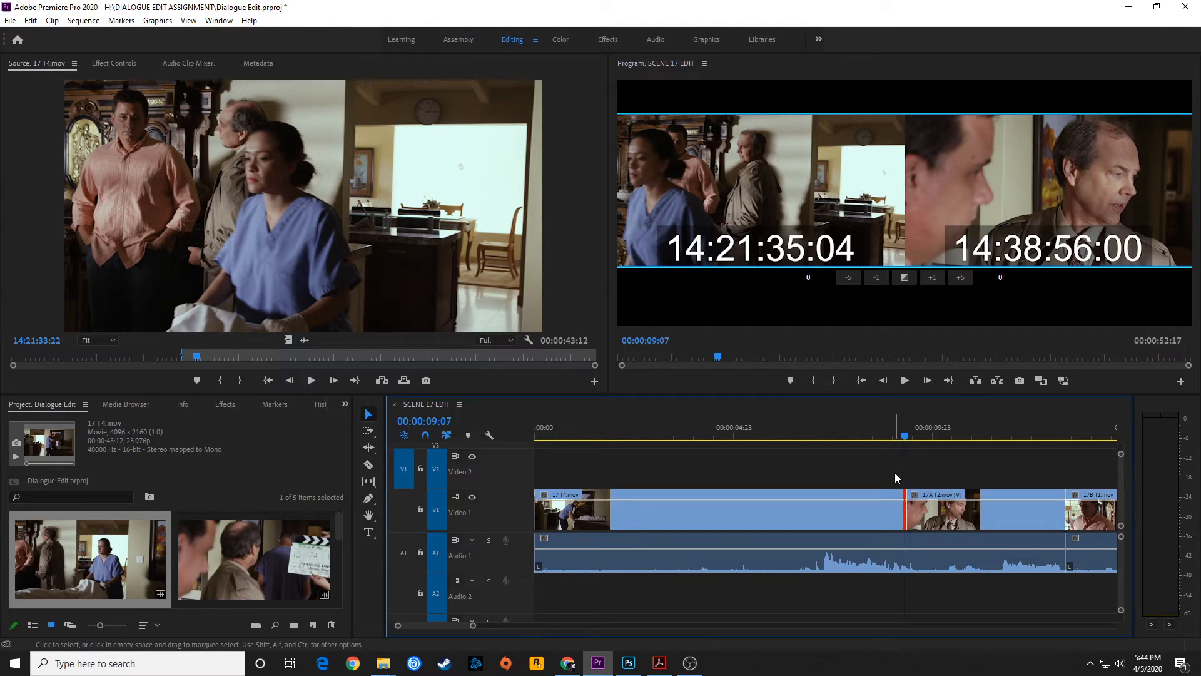
pyautogui.click(907, 175)
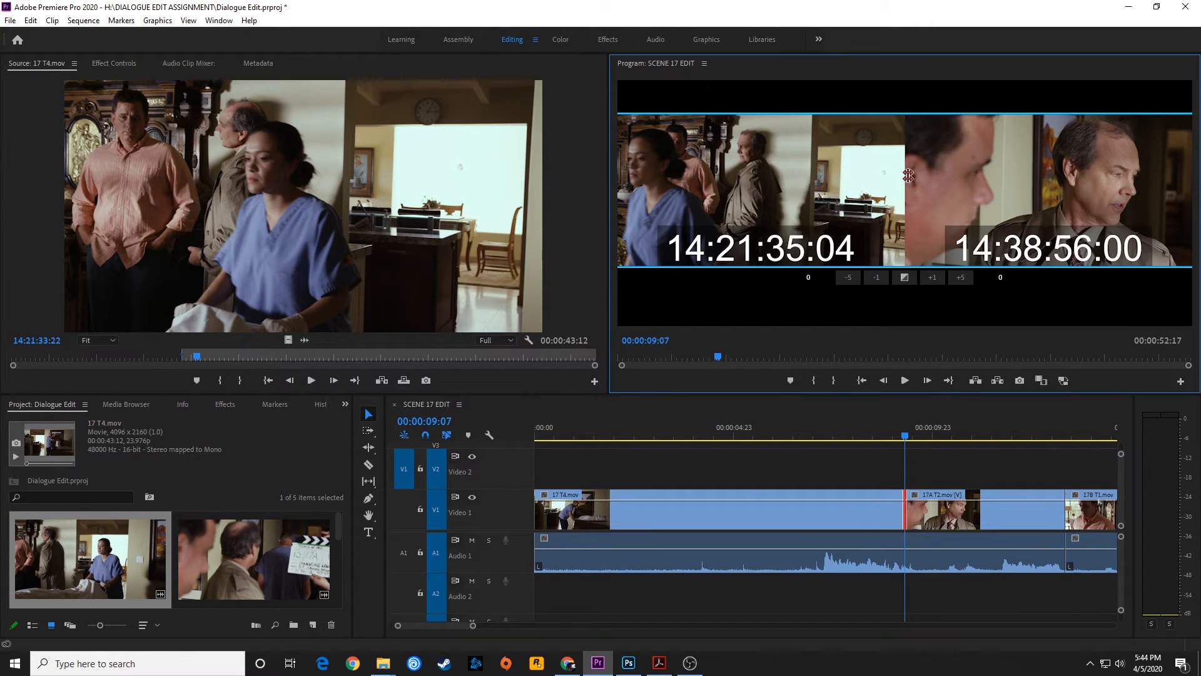
pyautogui.press('j')
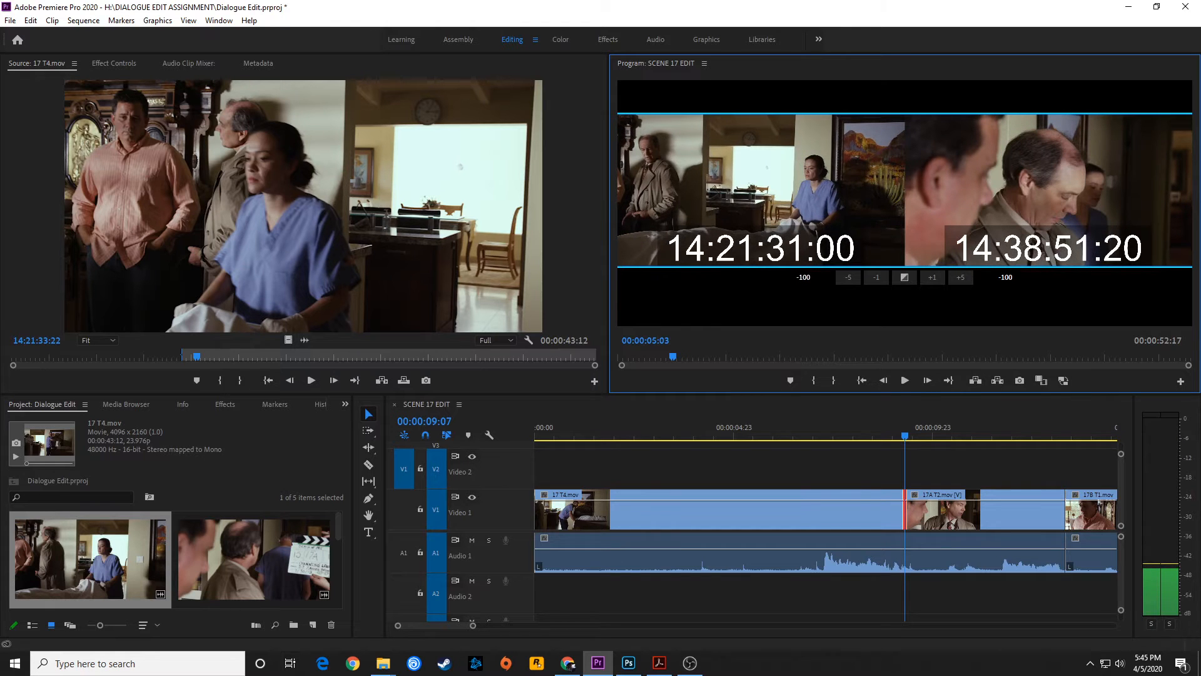
pyautogui.press('l')
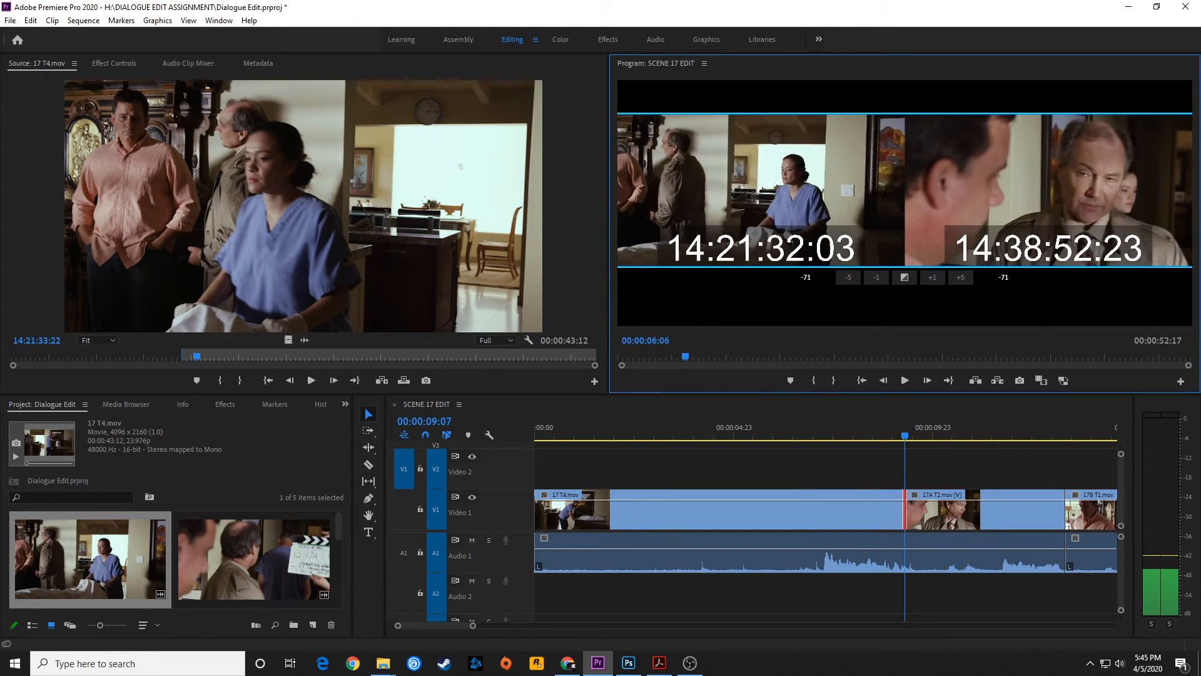
pyautogui.press('k')
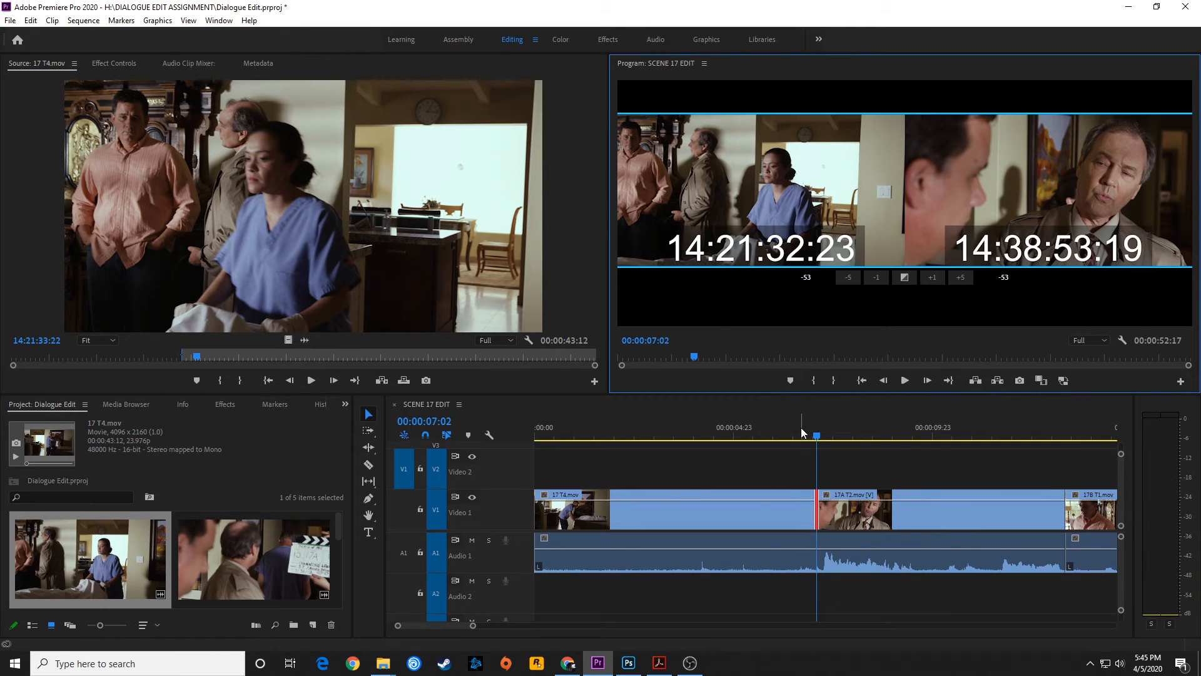
# Play across the rolled cut from 17 T4.mov to 17A T2.mov to check its timing against the dialogue
pyautogui.click(751, 426)
pyautogui.press('space')
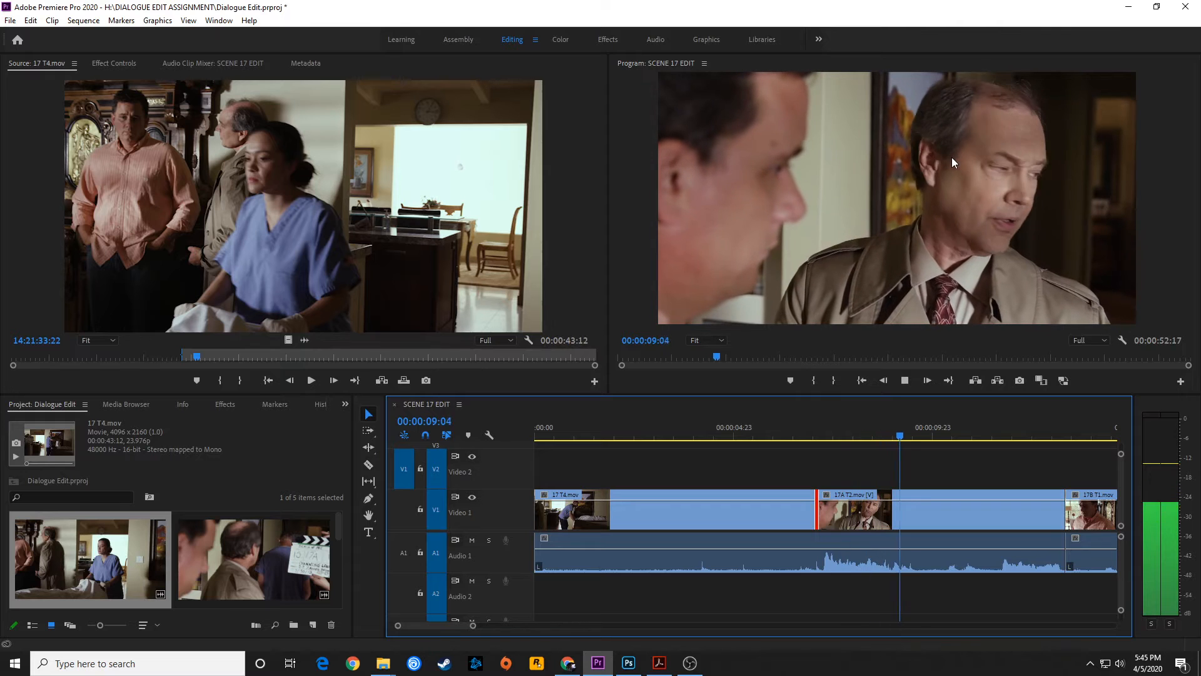
pyautogui.press('space')
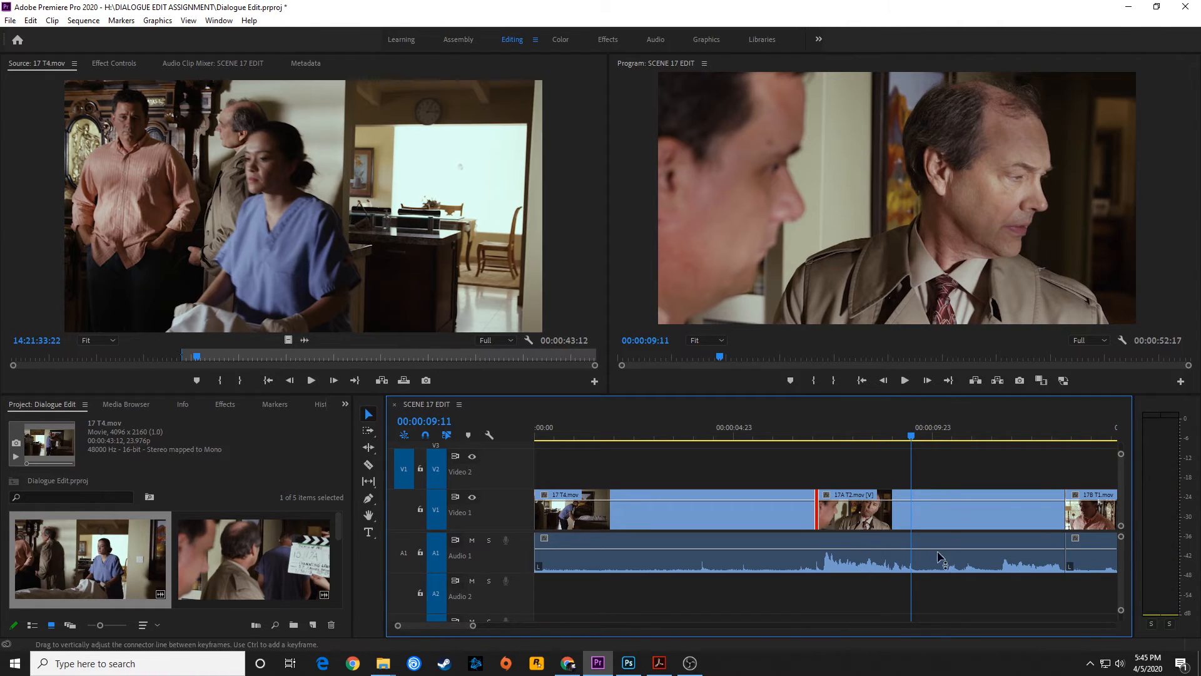
pyautogui.click(800, 428)
pyautogui.press('space')
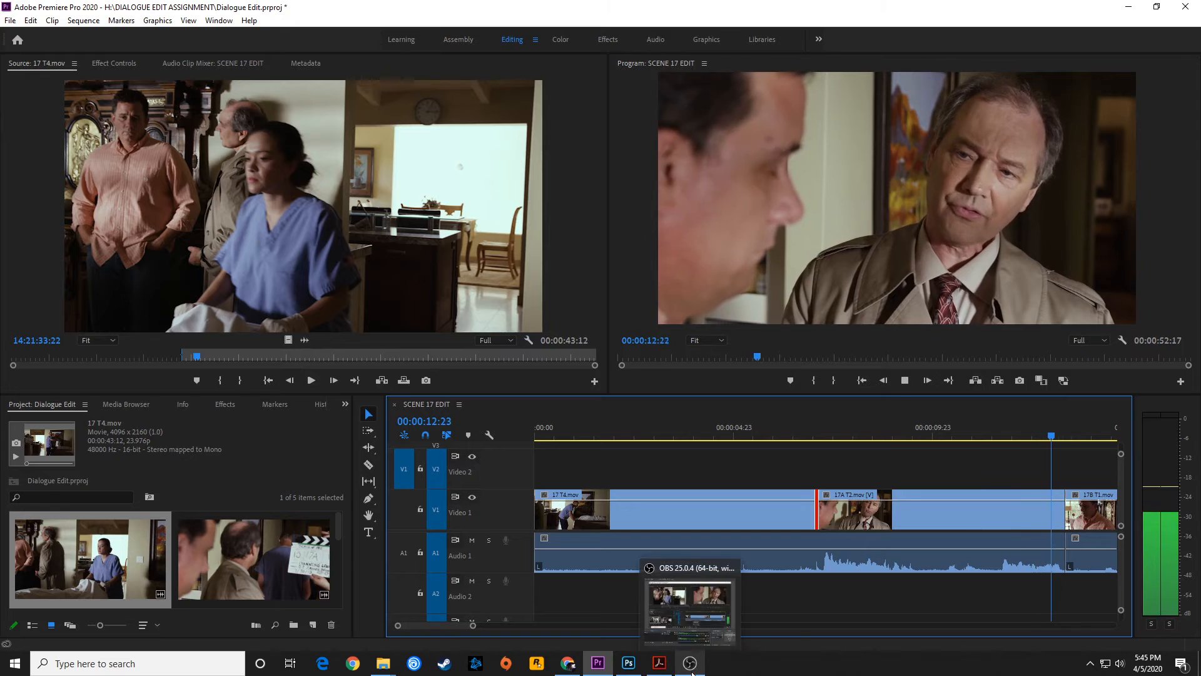
# Review the cut from 17A T2.mov to 17B T1.mov by playing through it from about 00:00:13:00
pyautogui.click(580, 436)
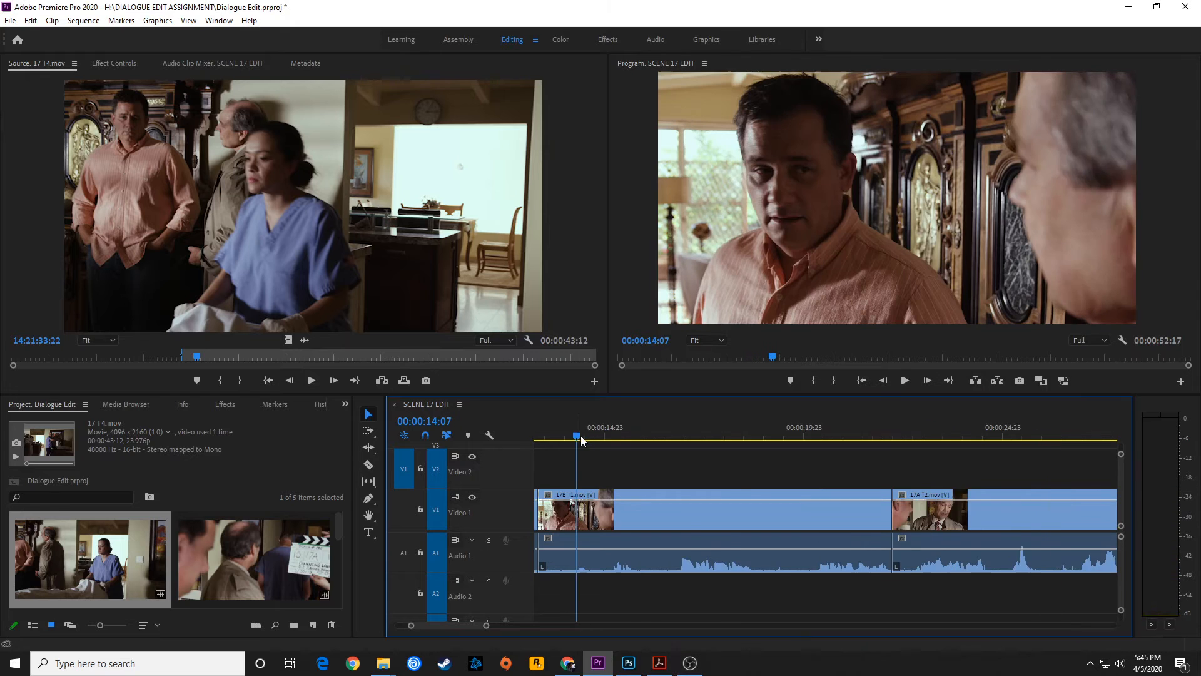
pyautogui.press('-')
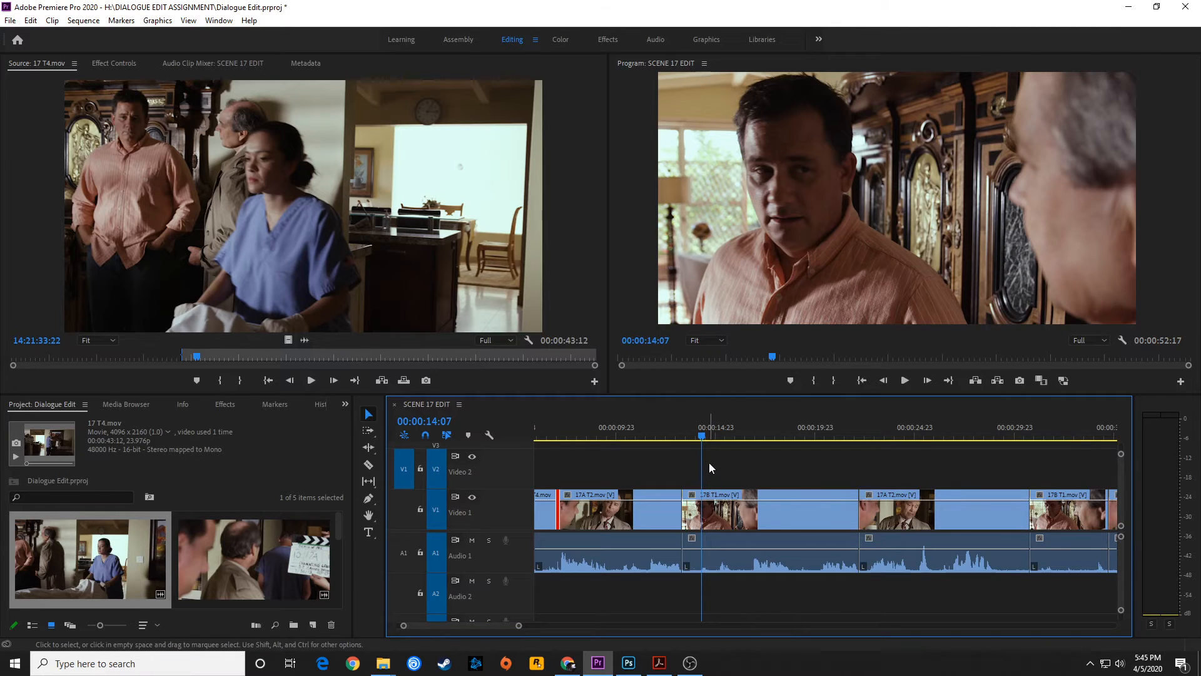
pyautogui.click(700, 430)
pyautogui.press('=')
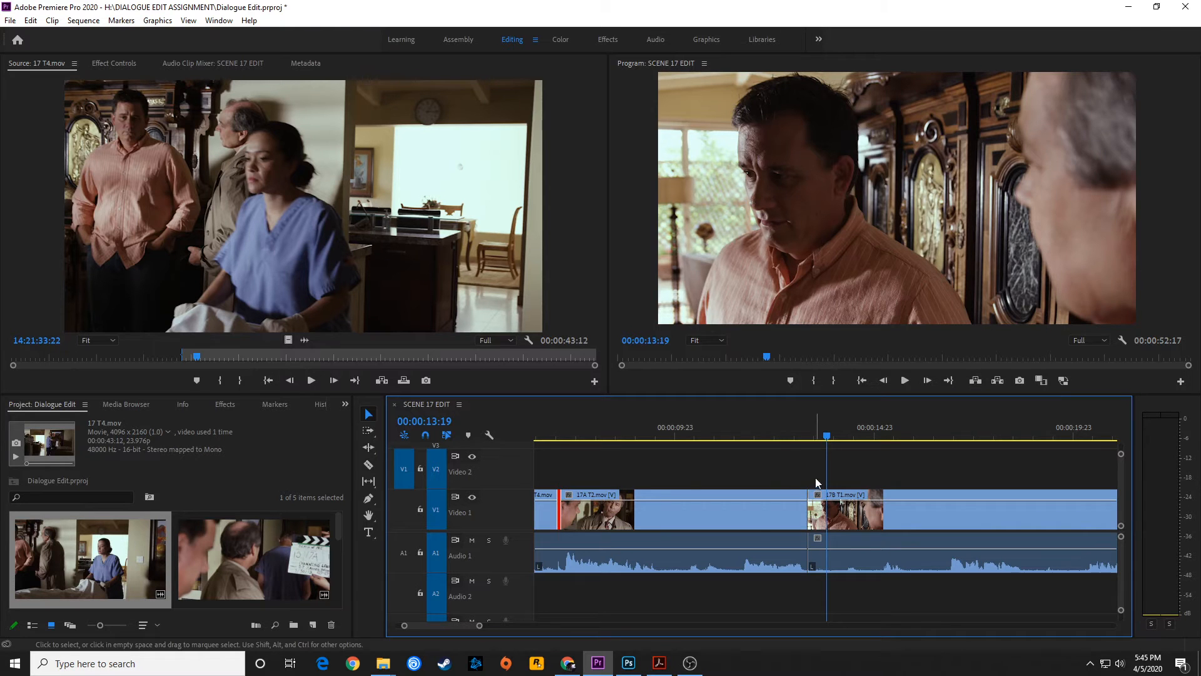
pyautogui.click(792, 437)
pyautogui.press('space')
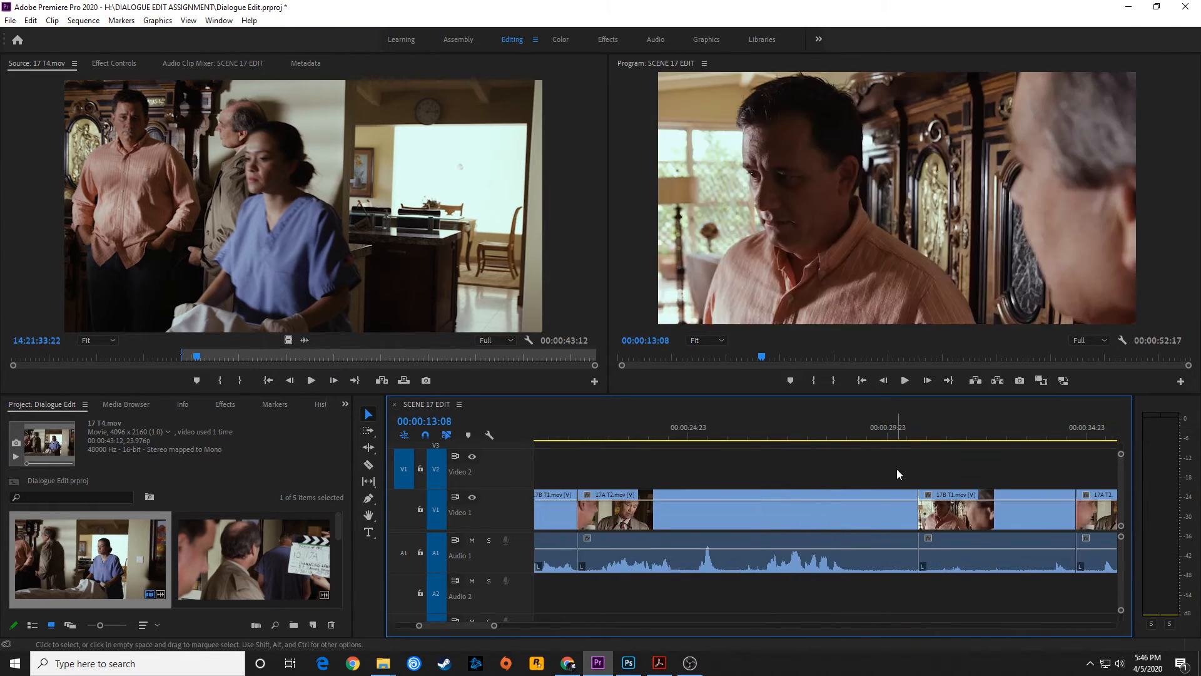
pyautogui.press('space')
pyautogui.press('space')
# Roll only the video cut between 17A T2.mov and 17B T1.mov earlier than its audio cut and play across it
pyautogui.press('-')
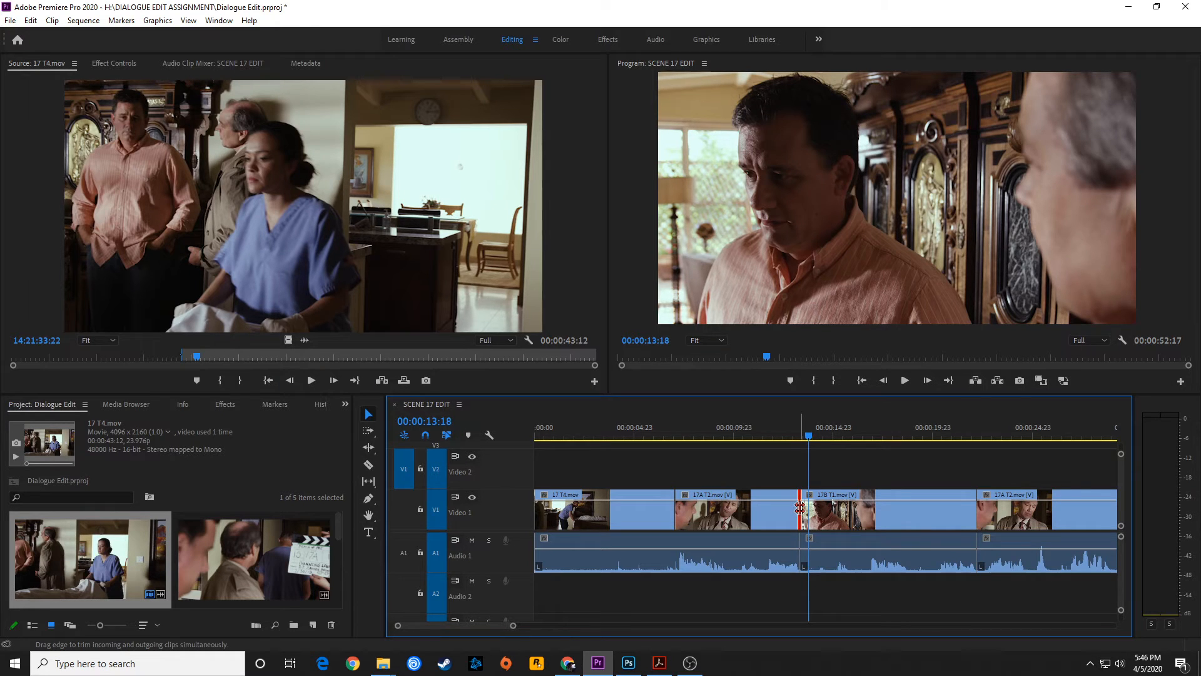
pyautogui.moveTo(800, 508); pyautogui.dragTo(778, 516)
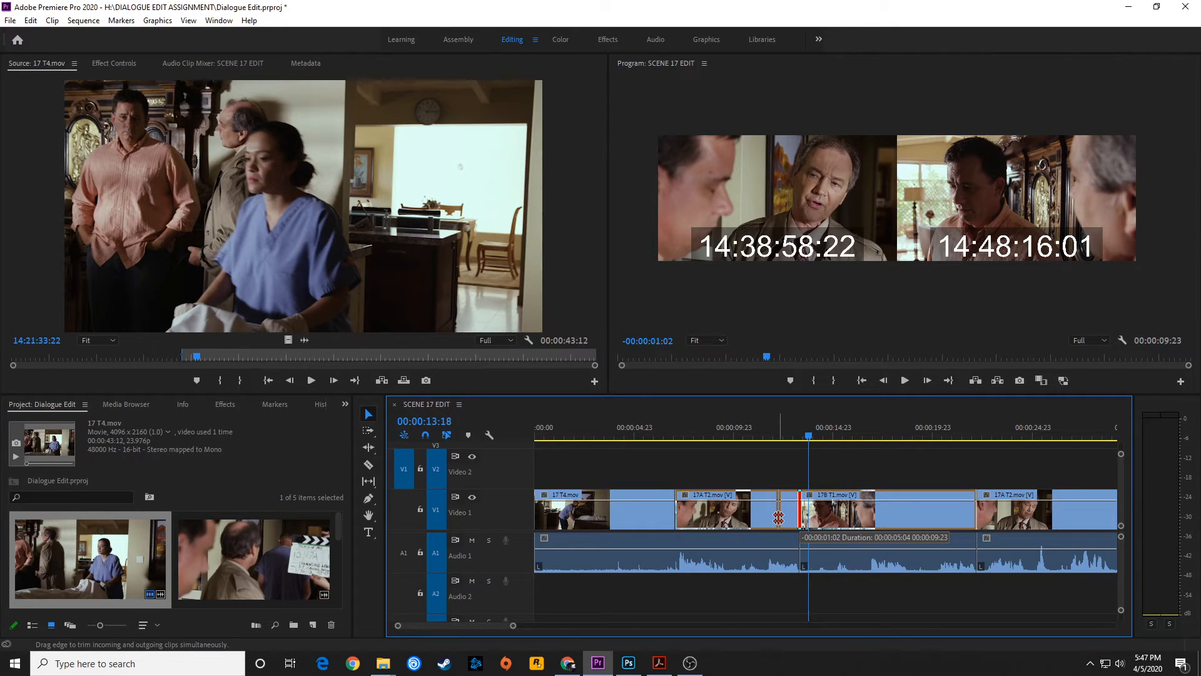
pyautogui.moveTo(778, 516)
pyautogui.mouseDown()
pyautogui.moveTo(790, 517)
pyautogui.moveTo(758, 525)
pyautogui.moveTo(786, 518)
pyautogui.mouseUp()
pyautogui.click(731, 430)
pyautogui.press('space')
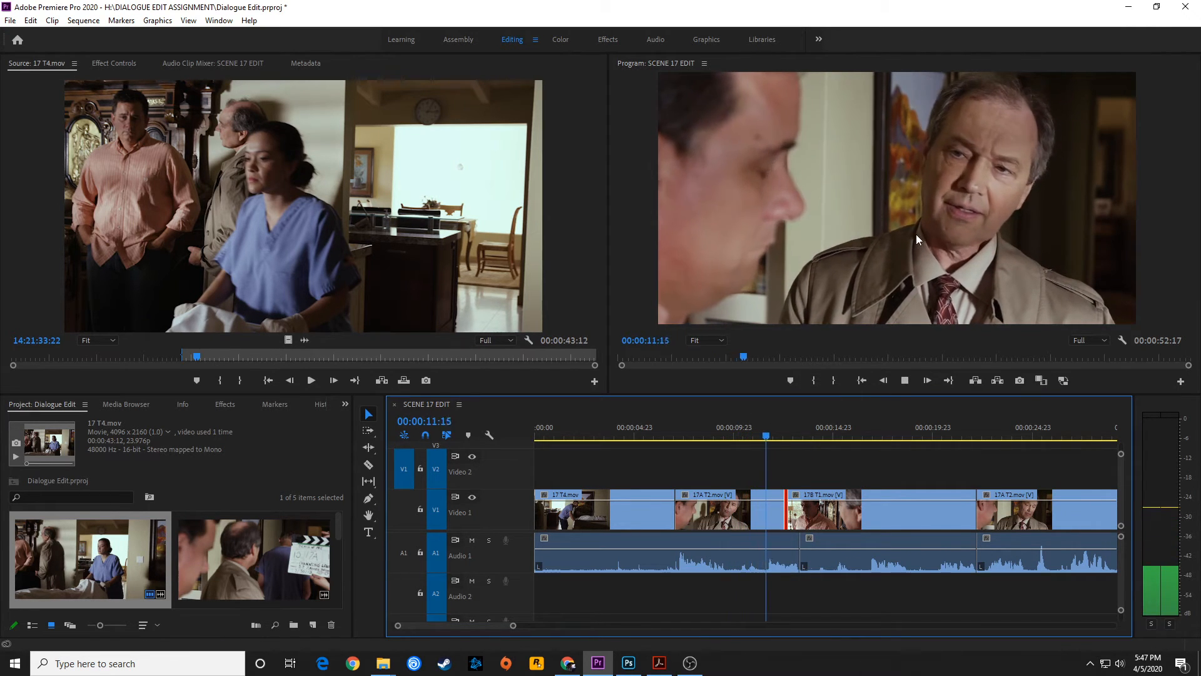
pyautogui.press('space')
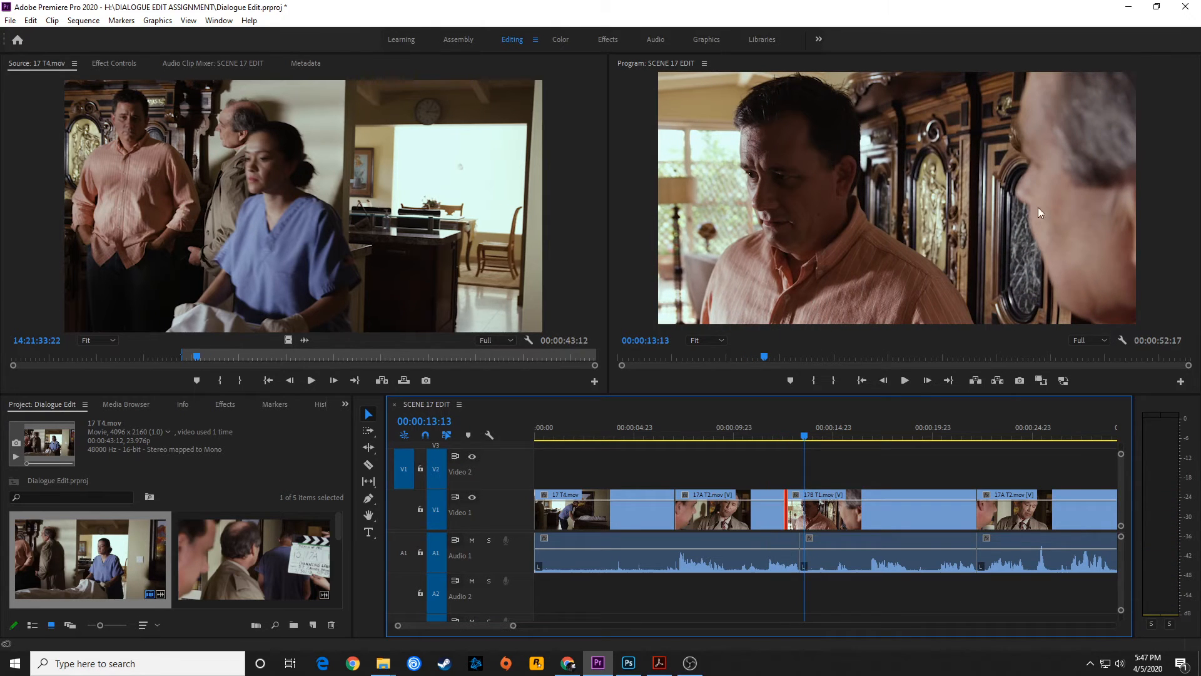
pyautogui.click(783, 427)
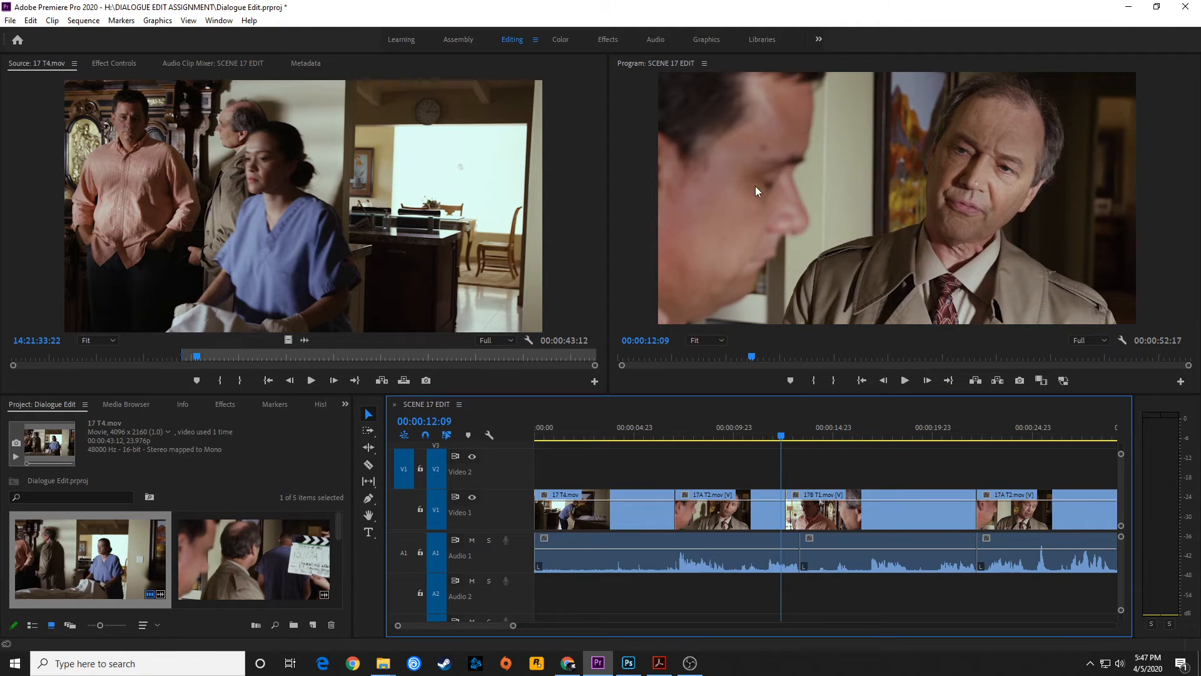
pyautogui.press('space')
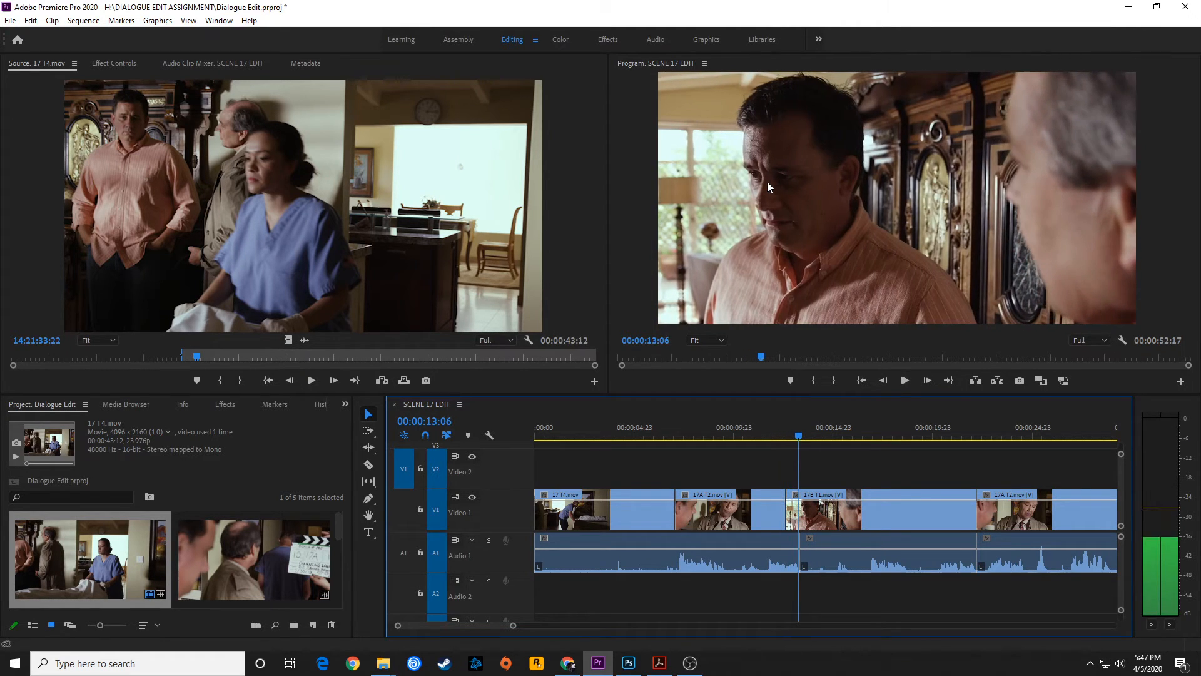
# Try the 17A T2.mov to 17B T1.mov video cut aligned with its audio cut, play it, and undo the roll
pyautogui.click(771, 432)
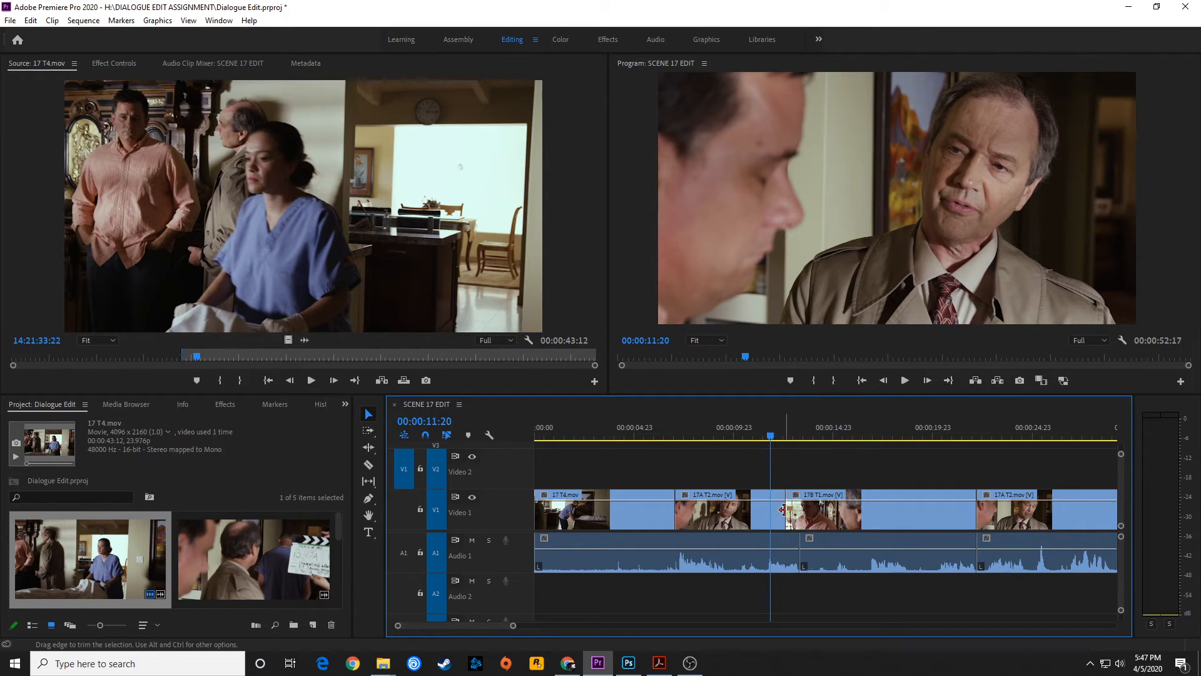
pyautogui.moveTo(787, 508); pyautogui.dragTo(800, 506)
pyautogui.press('space')
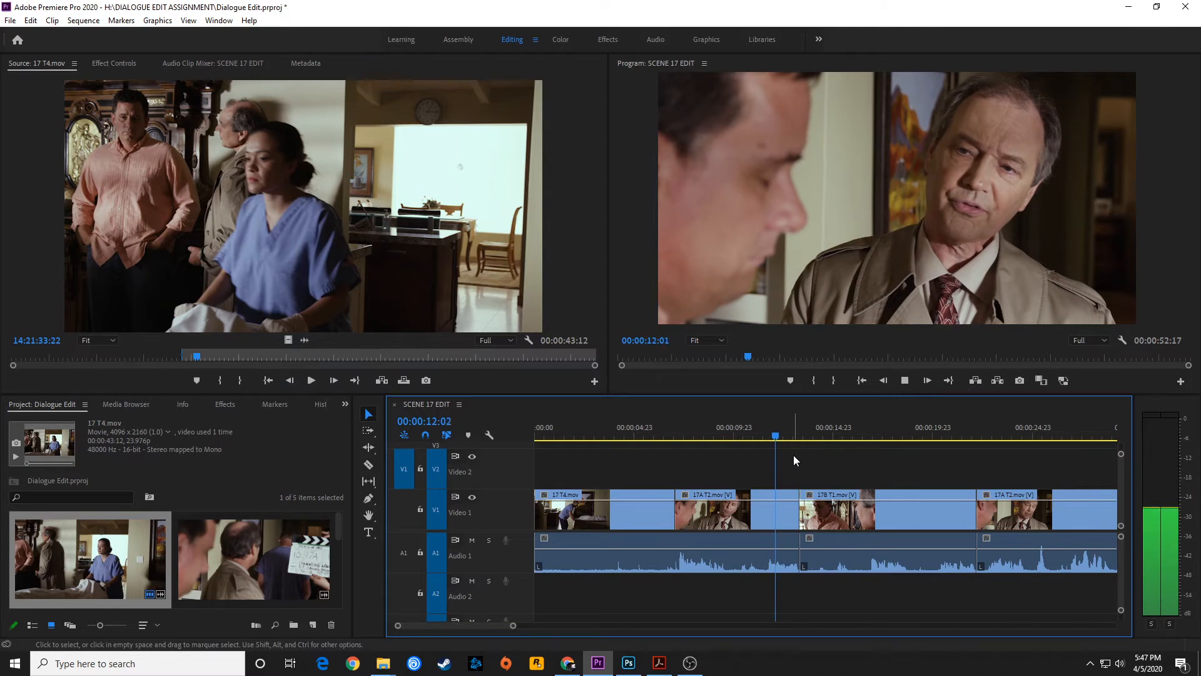
pyautogui.press('space')
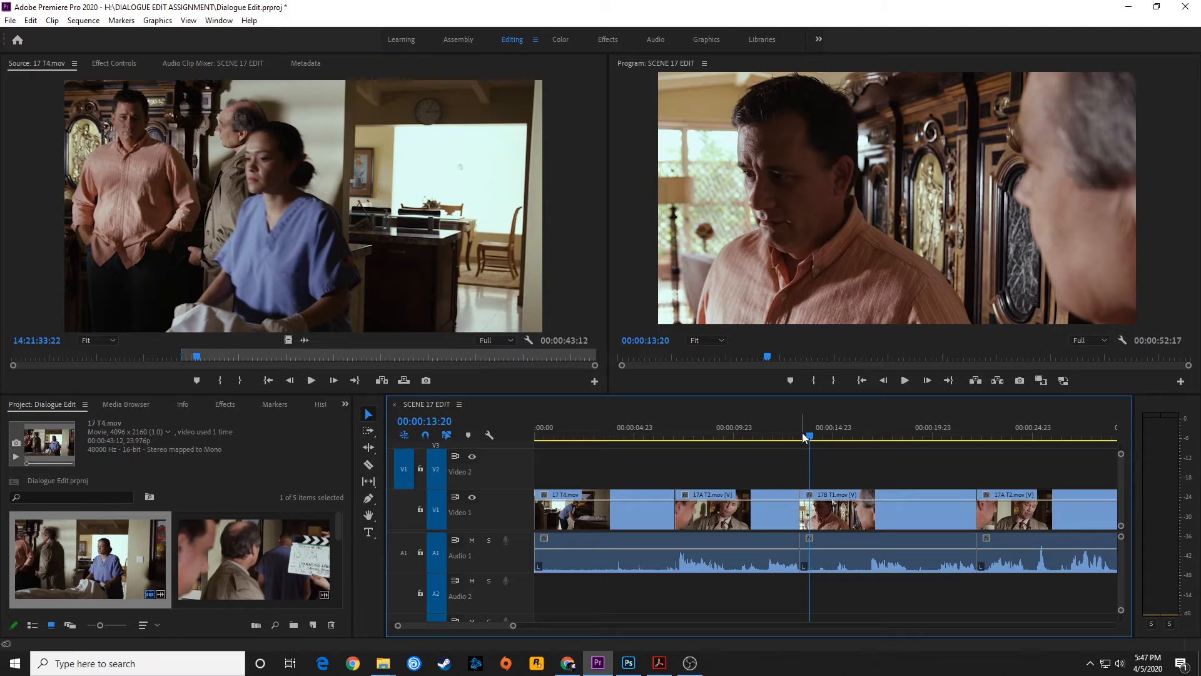
pyautogui.click(783, 435)
pyautogui.hotkey('ctrl', 'z')
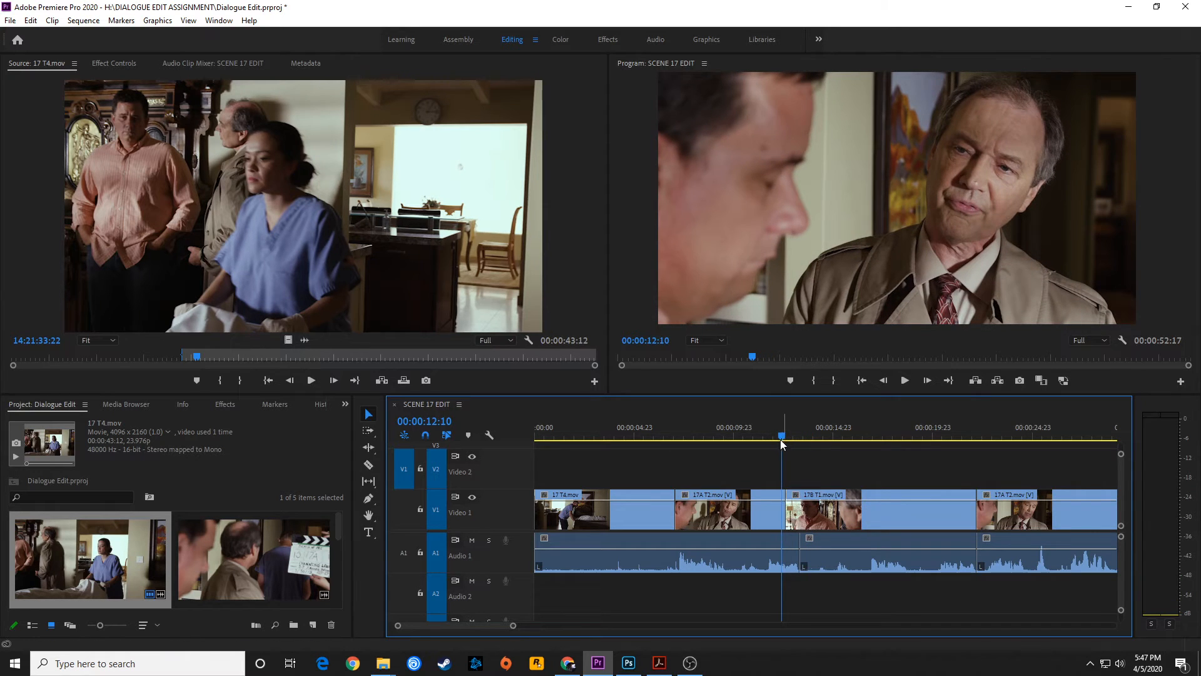
# Try rolling the 17B T1.mov video cut later than its audio cut, and undo the roll
pyautogui.moveTo(780, 437); pyautogui.dragTo(764, 526)
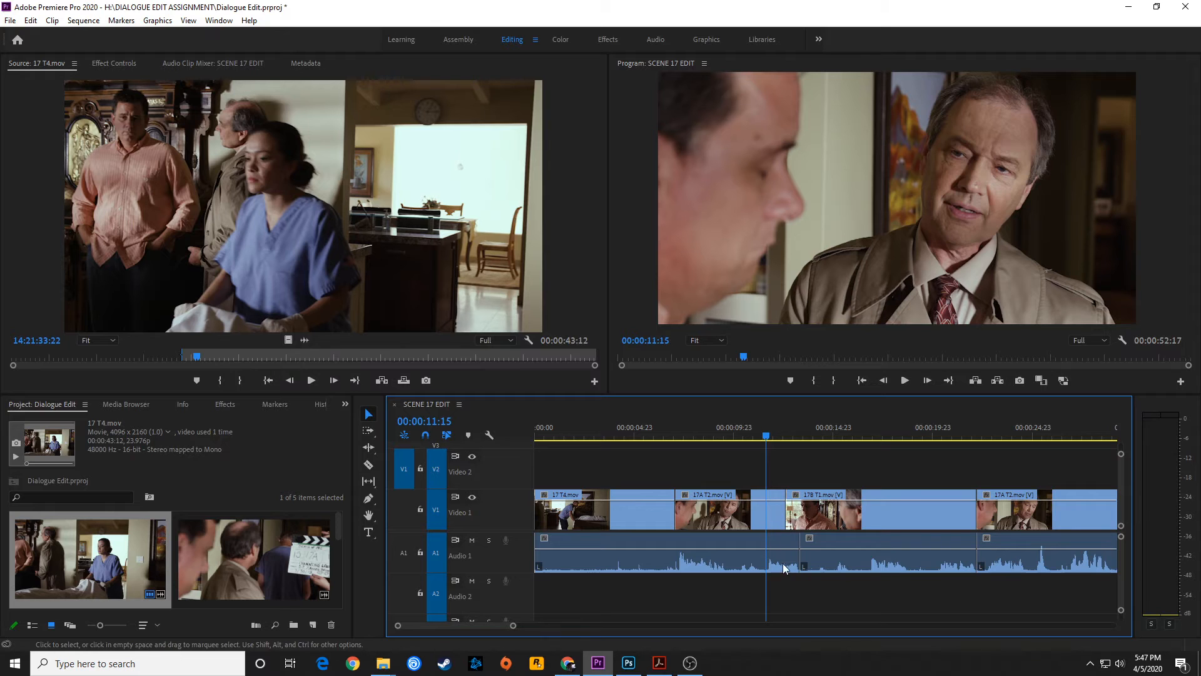
pyautogui.keyDown('ctrl'); pyautogui.click(787, 509); pyautogui.keyUp('ctrl')
pyautogui.moveTo(787, 509); pyautogui.dragTo(839, 509)
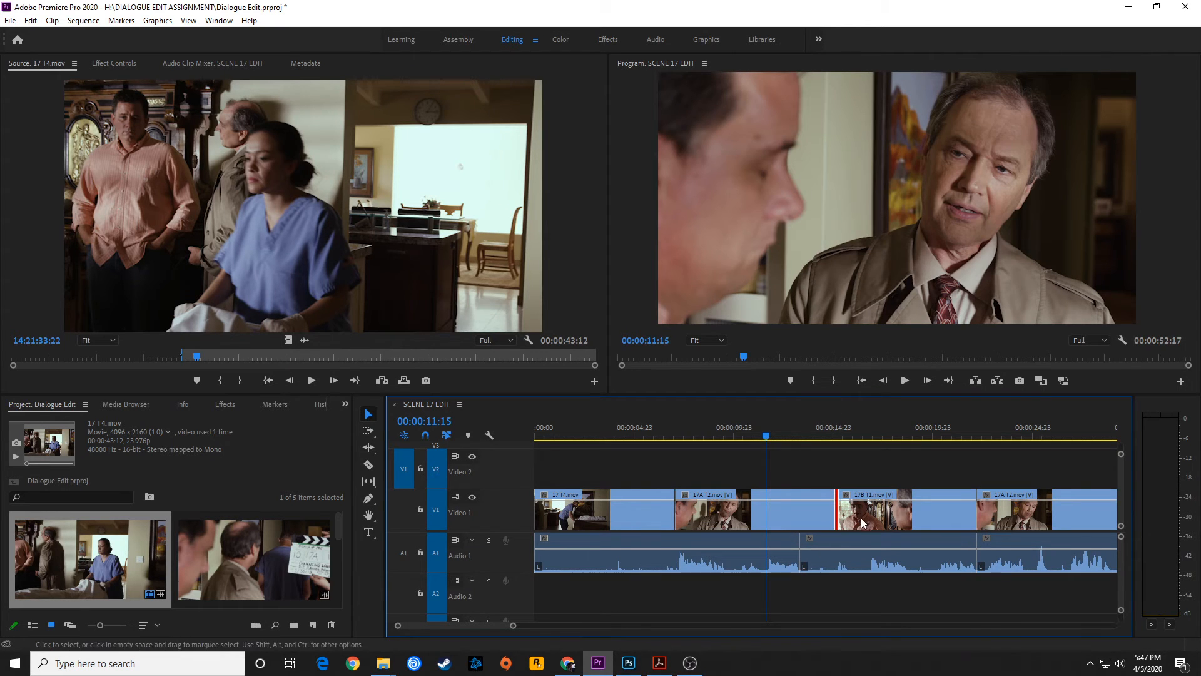
pyautogui.hotkey('ctrl', 'z')
pyautogui.click(785, 470)
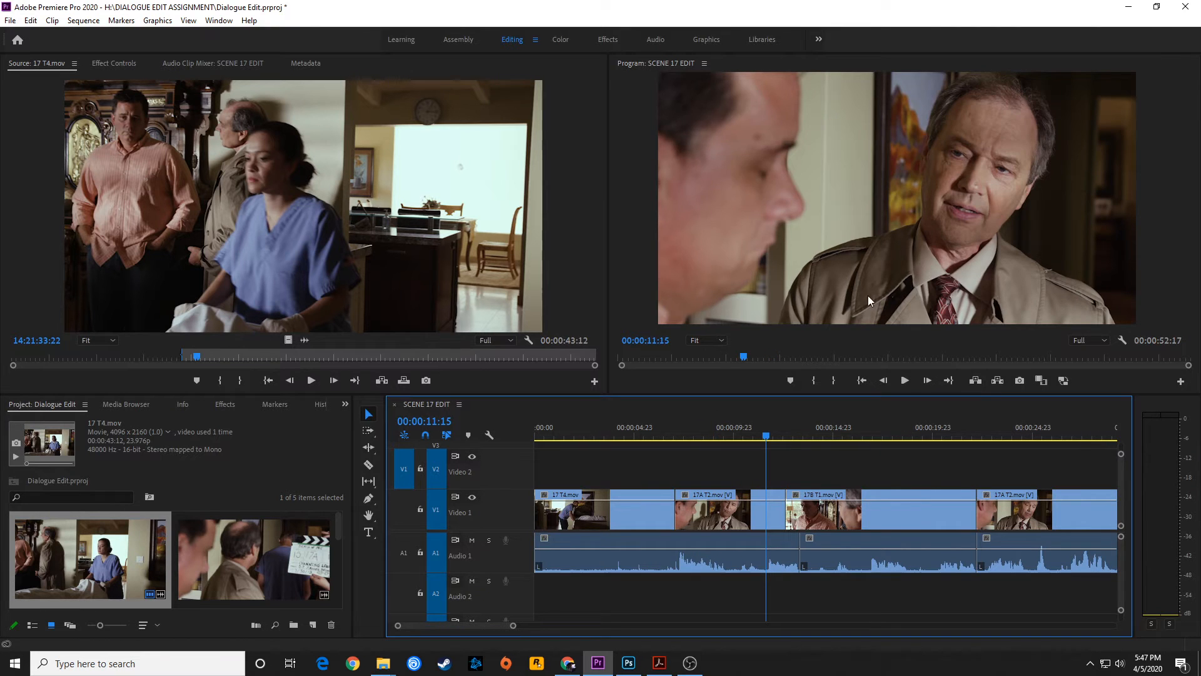
# Play the early video cut to 17B T1.mov from 00:00:11:15 through to the end of that clip
pyautogui.press('space')
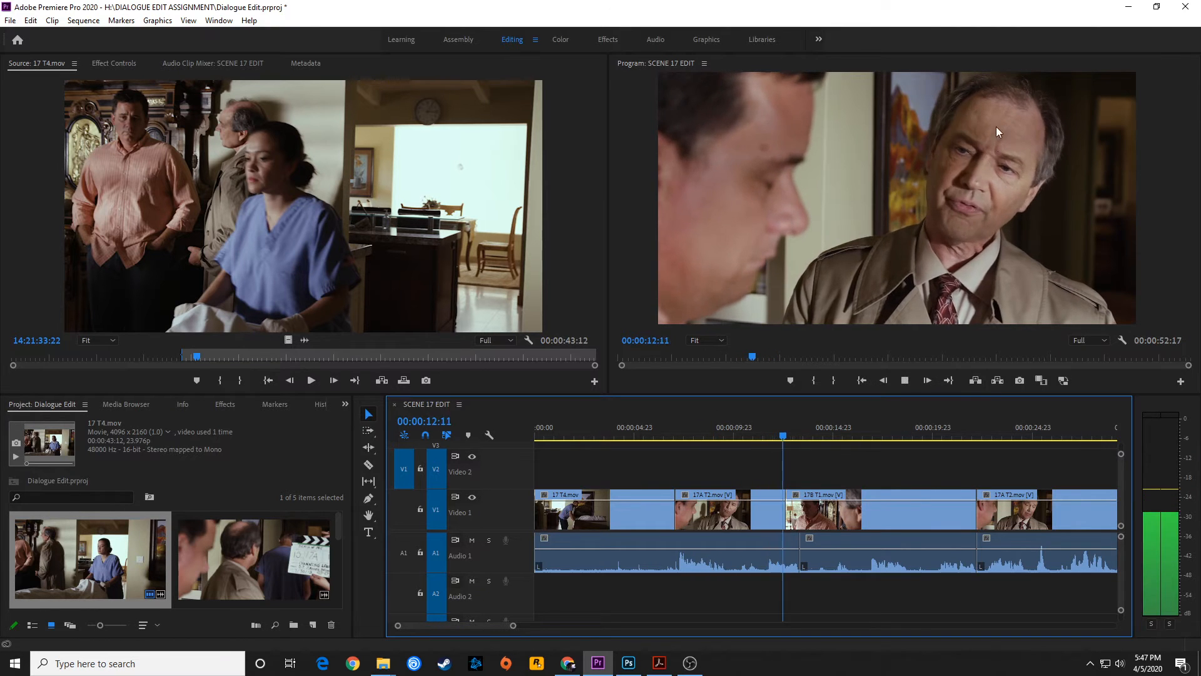
pyautogui.press('space')
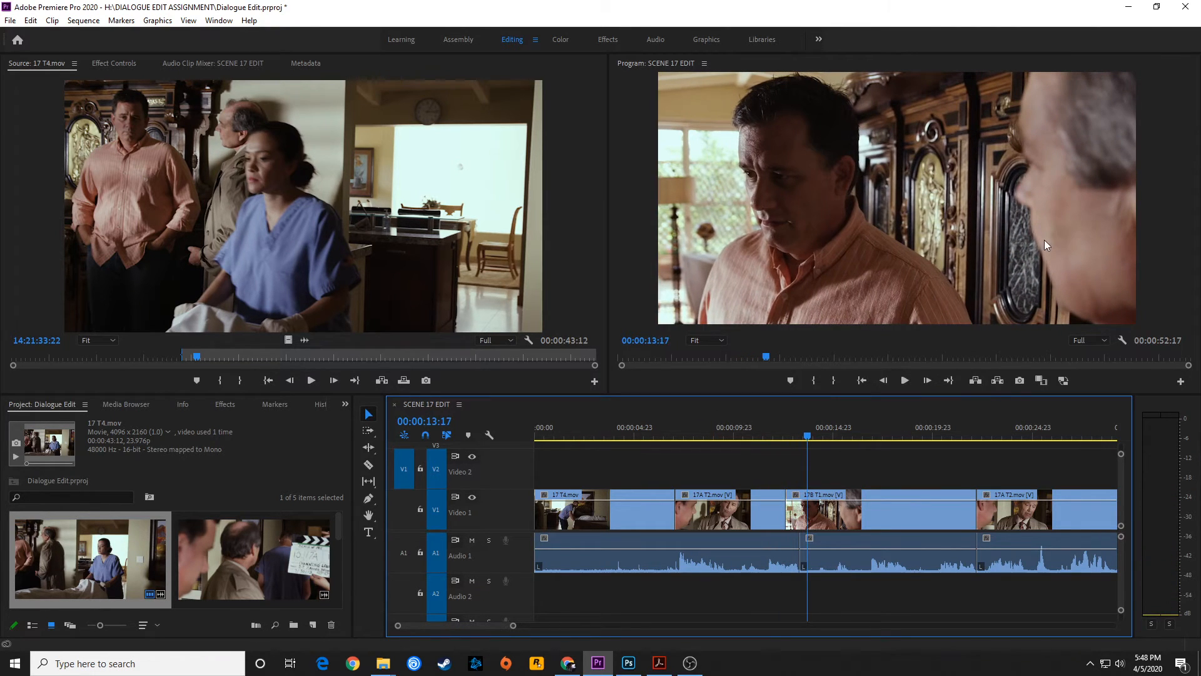
pyautogui.press('space')
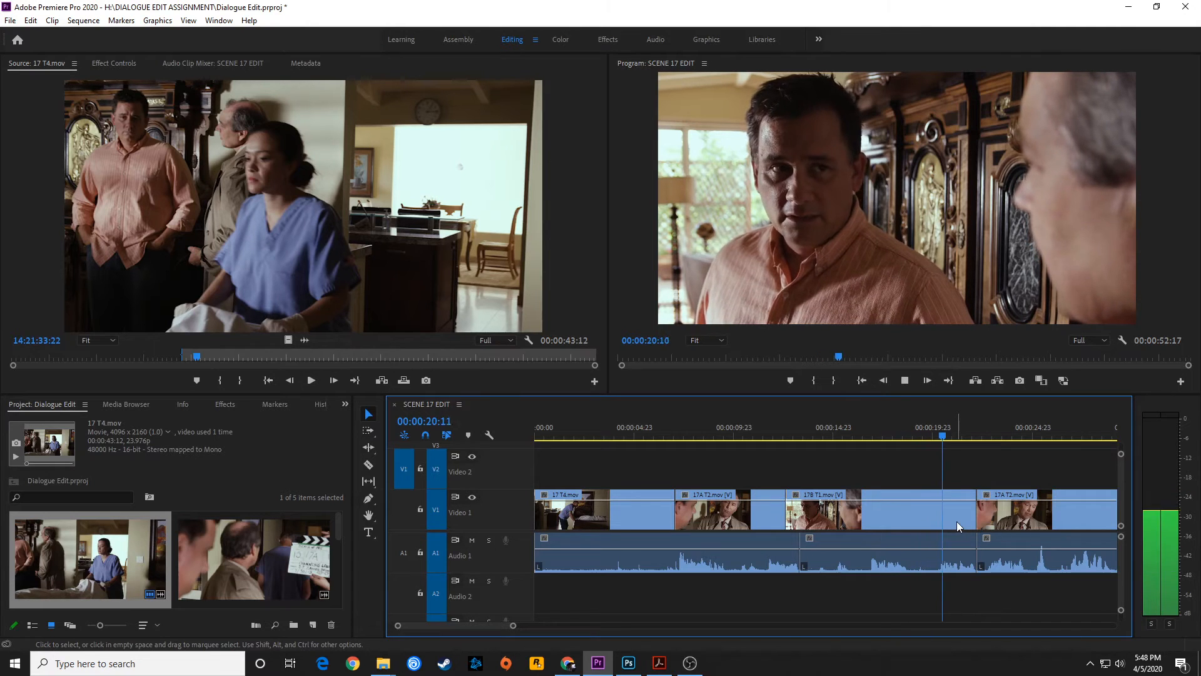
pyautogui.press('space')
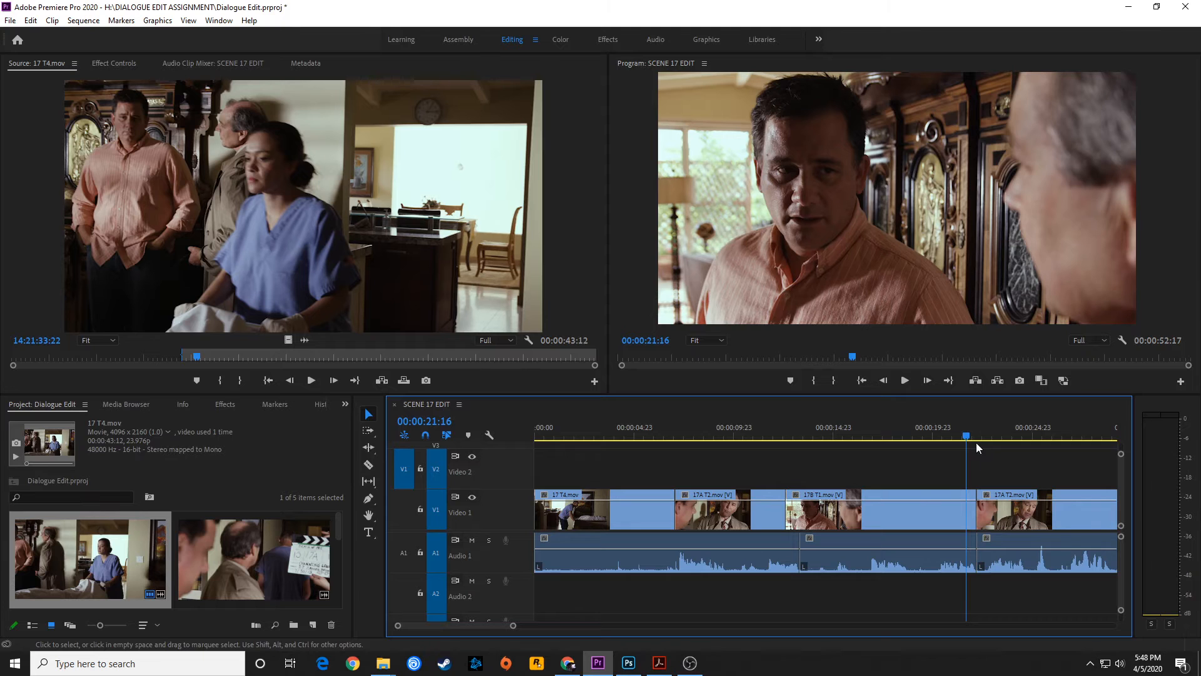
# Play the end of 17B T1.mov from 00:00:17:00 up to its cut to 17A T2.mov
pyautogui.moveTo(947, 433); pyautogui.dragTo(857, 438)
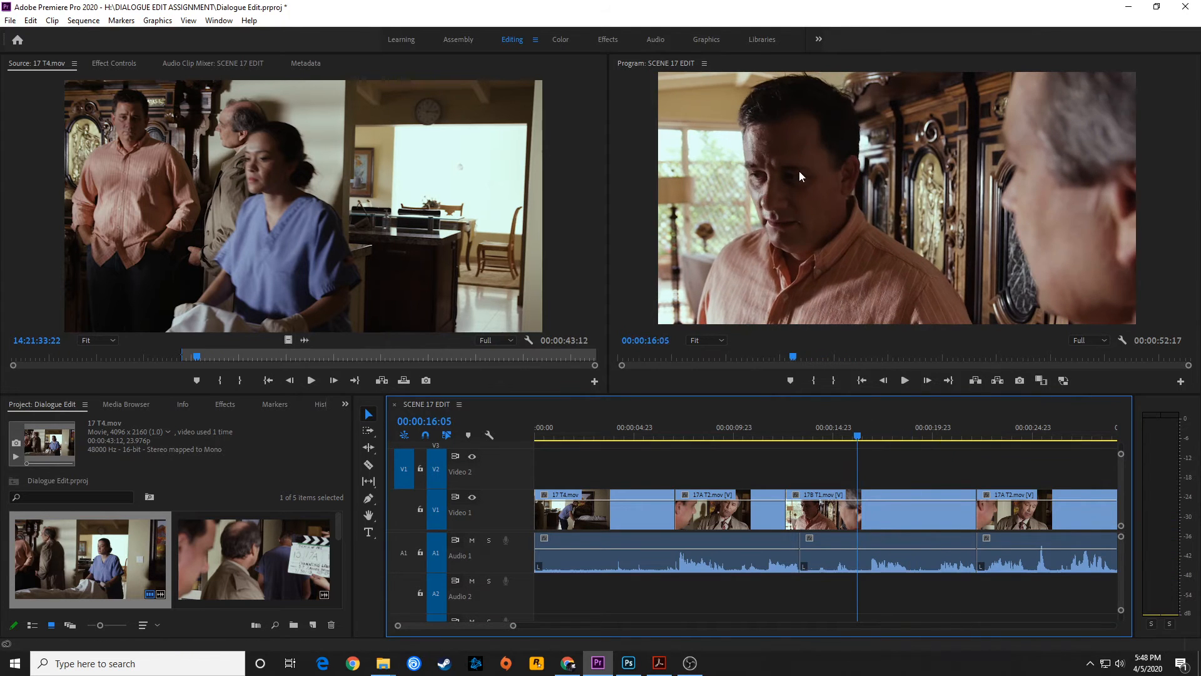
pyautogui.click(874, 436)
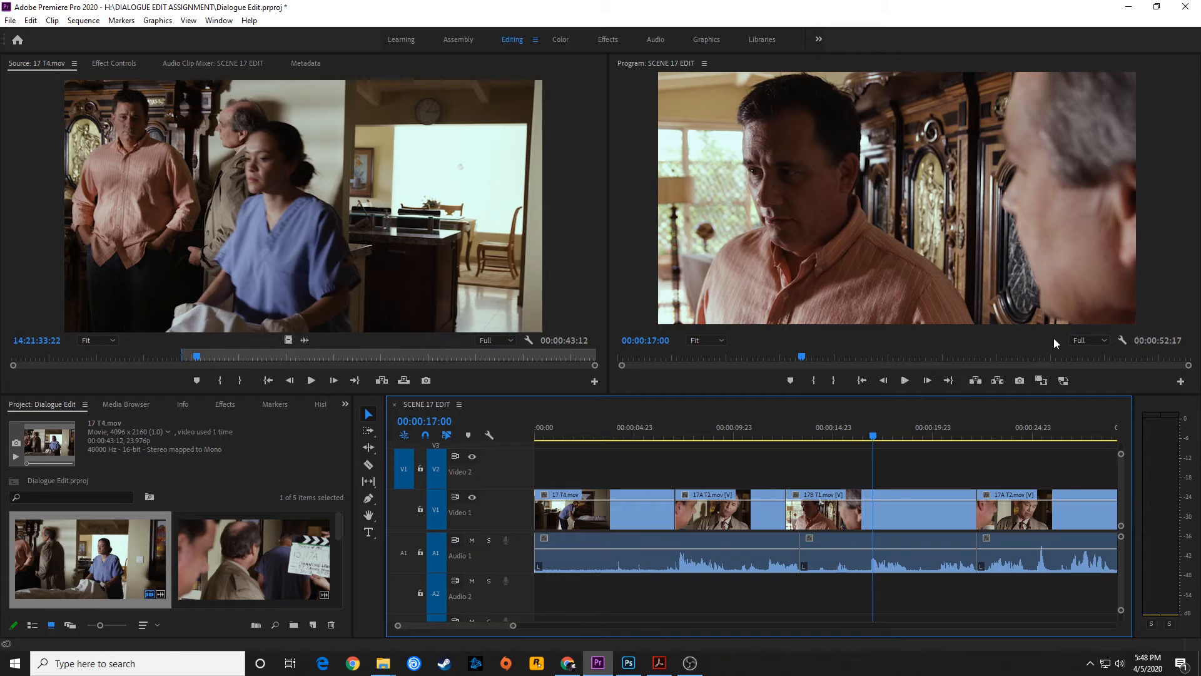
pyautogui.press('space')
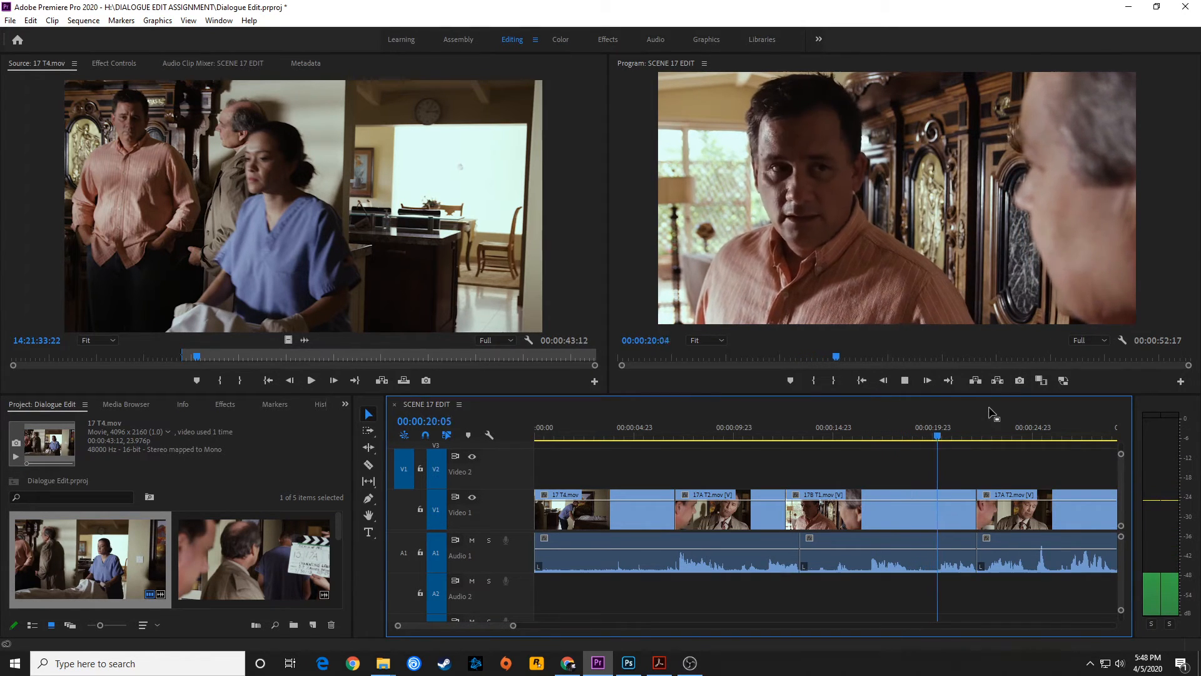
pyautogui.press('space')
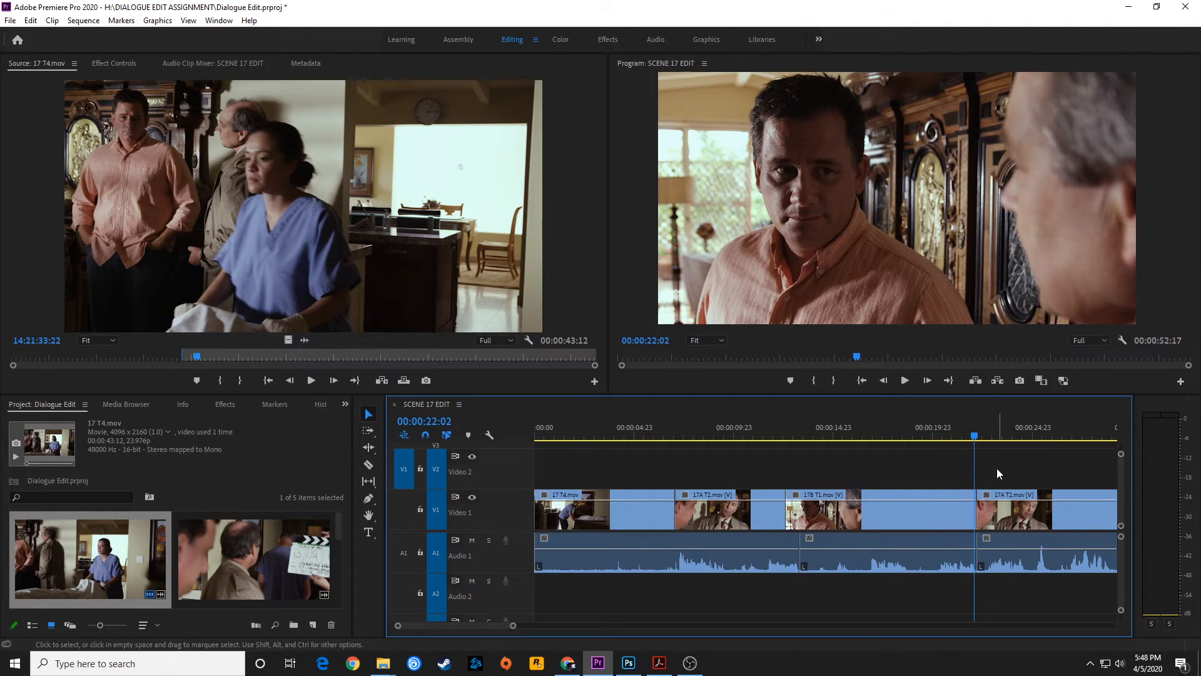
# Try rolling only the 17B T1.mov to 17A T2.mov video cut back to about 00:00:20:00, play across it, and undo the roll
pyautogui.press('=')
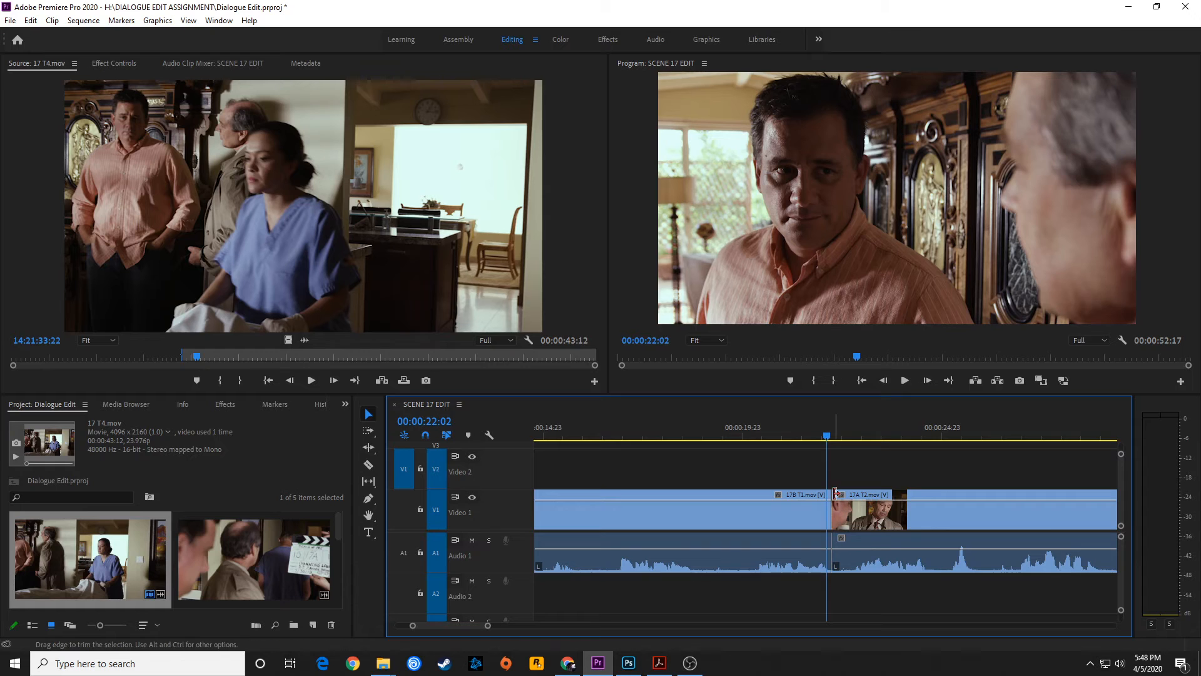
pyautogui.click(831, 431)
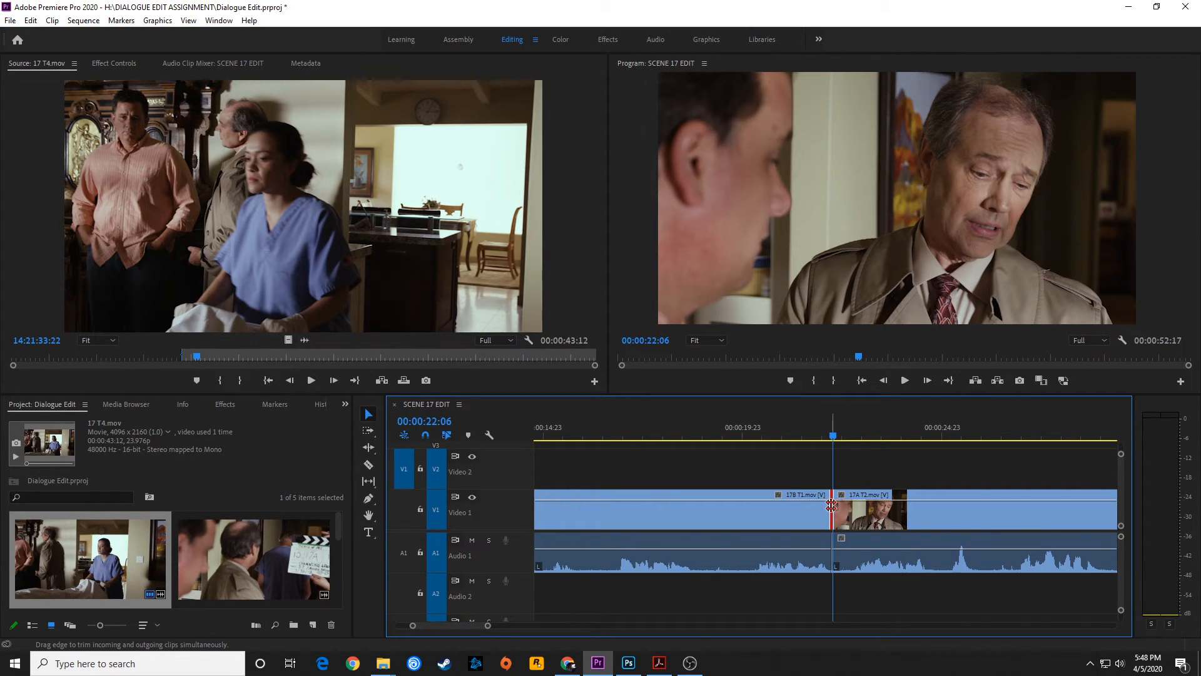
pyautogui.moveTo(831, 504); pyautogui.dragTo(743, 514)
pyautogui.click(719, 441)
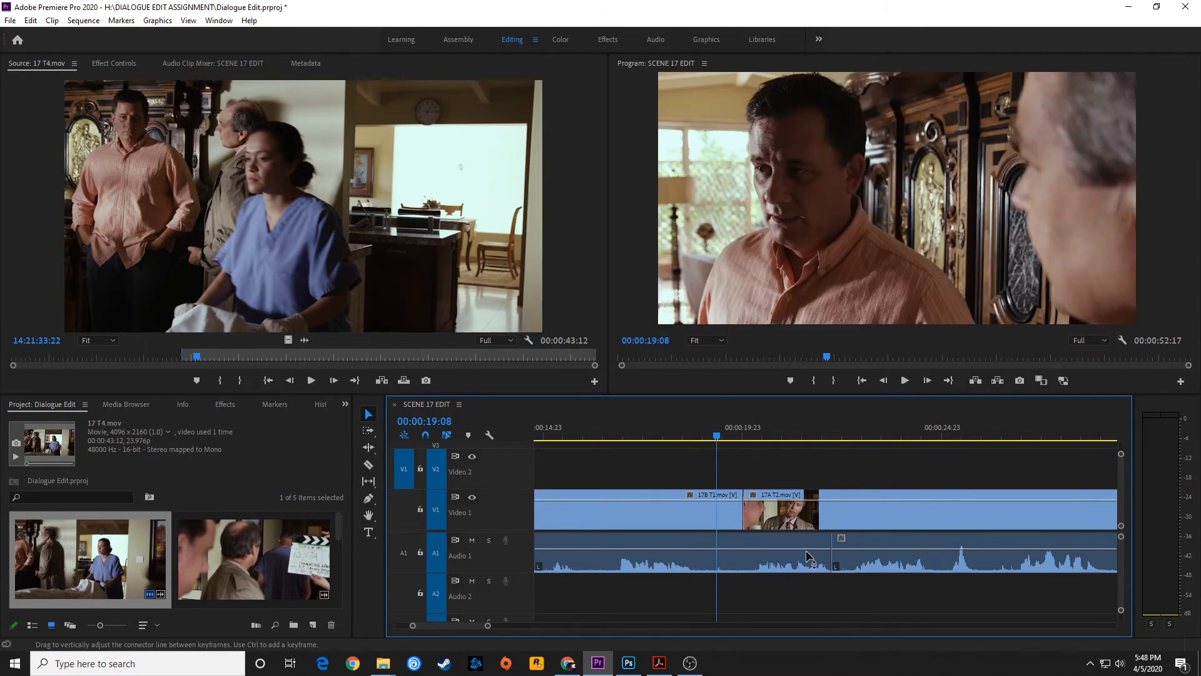
pyautogui.press('space')
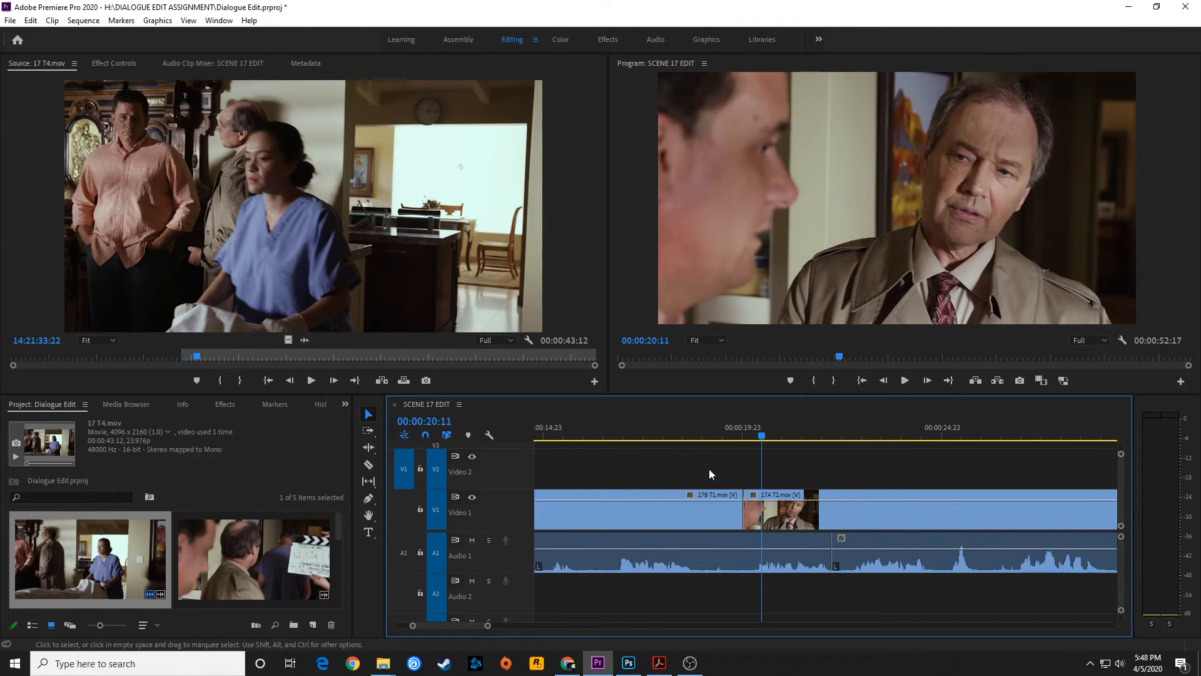
pyautogui.click(653, 437)
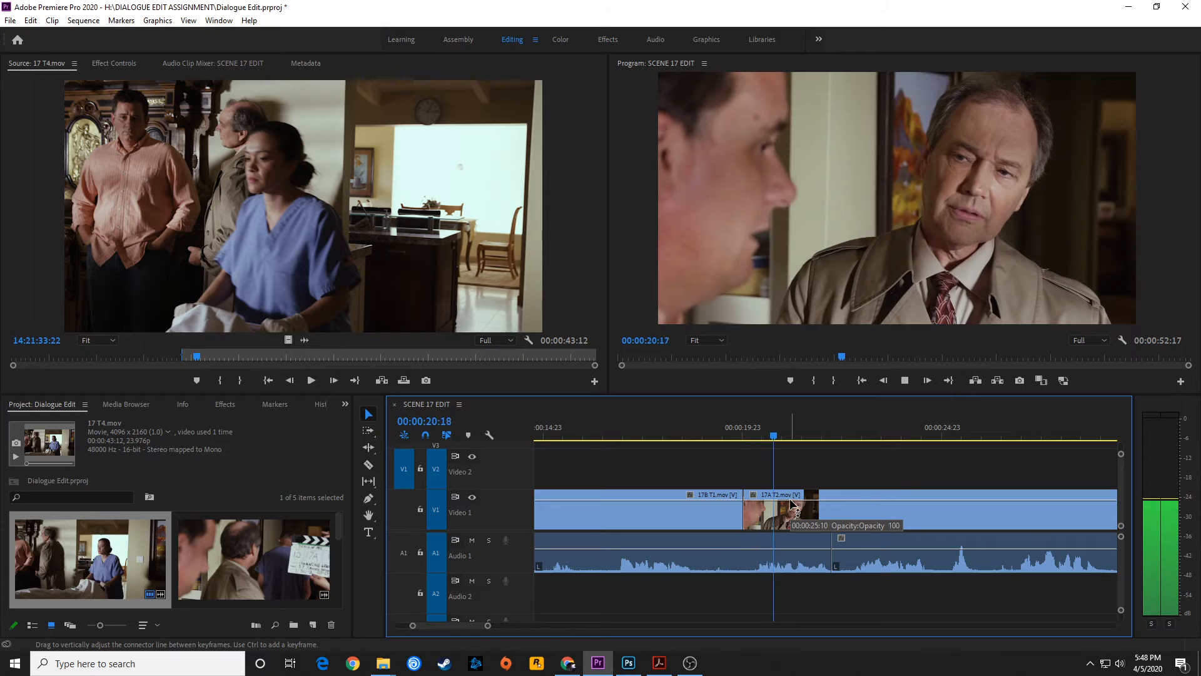
pyautogui.press('space')
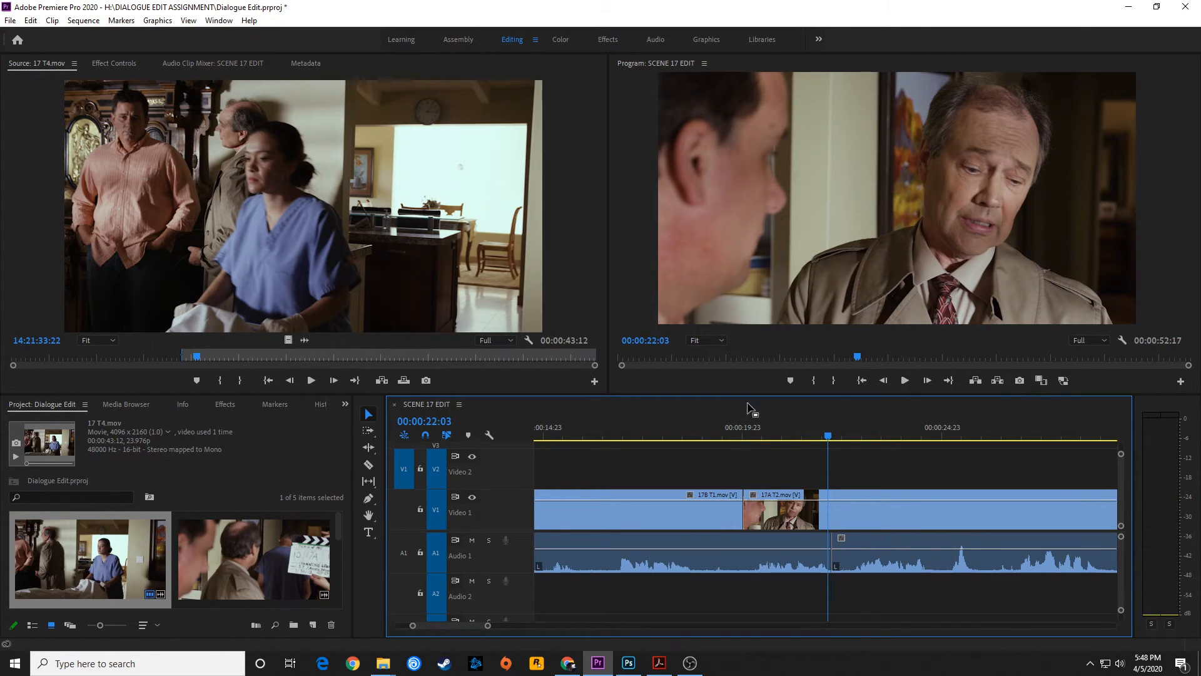
pyautogui.moveTo(747, 433)
pyautogui.mouseDown()
pyautogui.moveTo(729, 433)
pyautogui.moveTo(769, 434)
pyautogui.mouseUp()
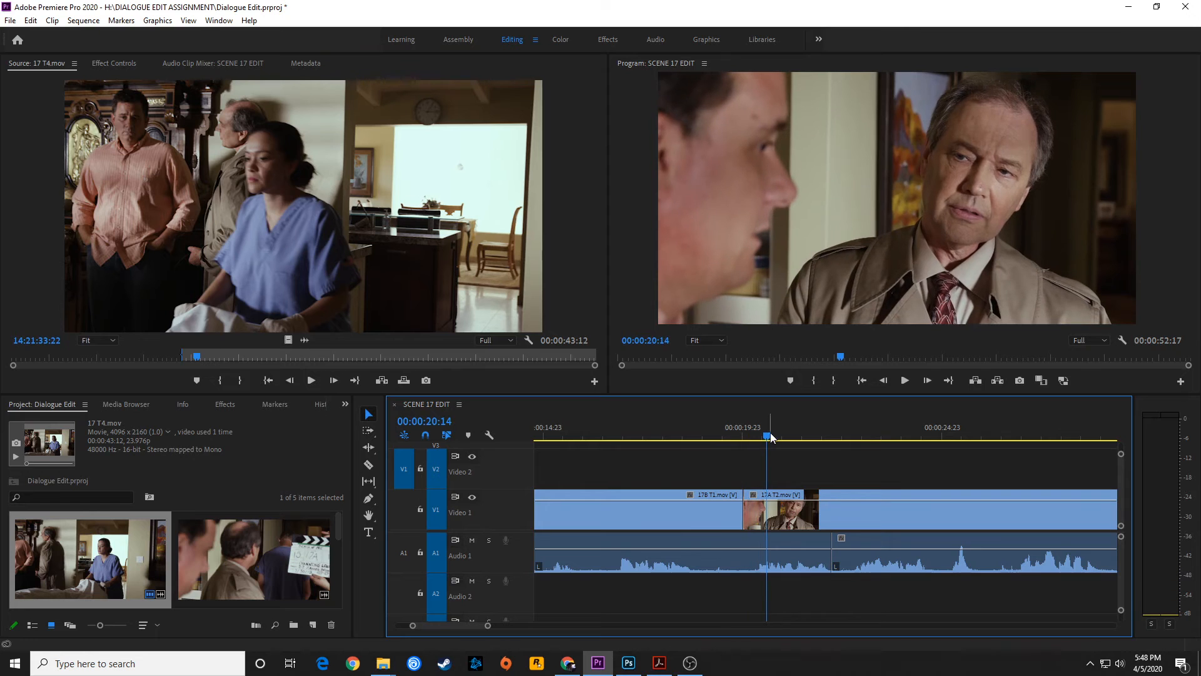
pyautogui.hotkey('ctrl', 'z')
# Move the second 17A T2.mov clip's video up to Video 2 and its audio down to Audio 2
pyautogui.click(854, 509)
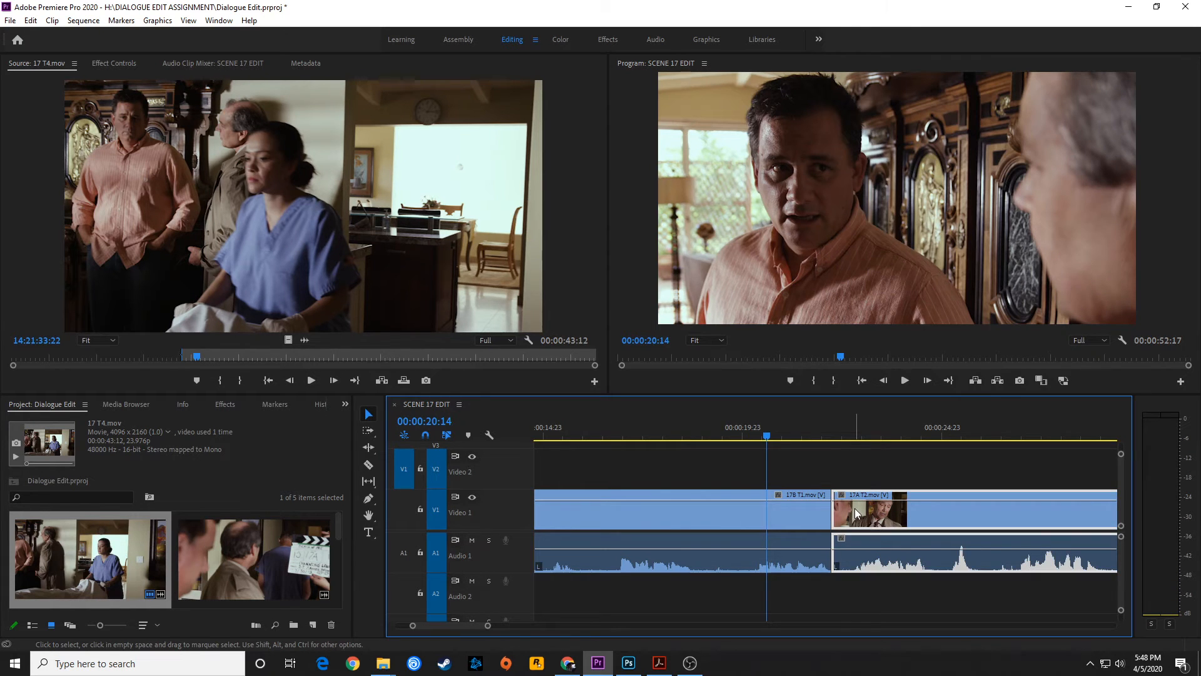
pyautogui.click(862, 488)
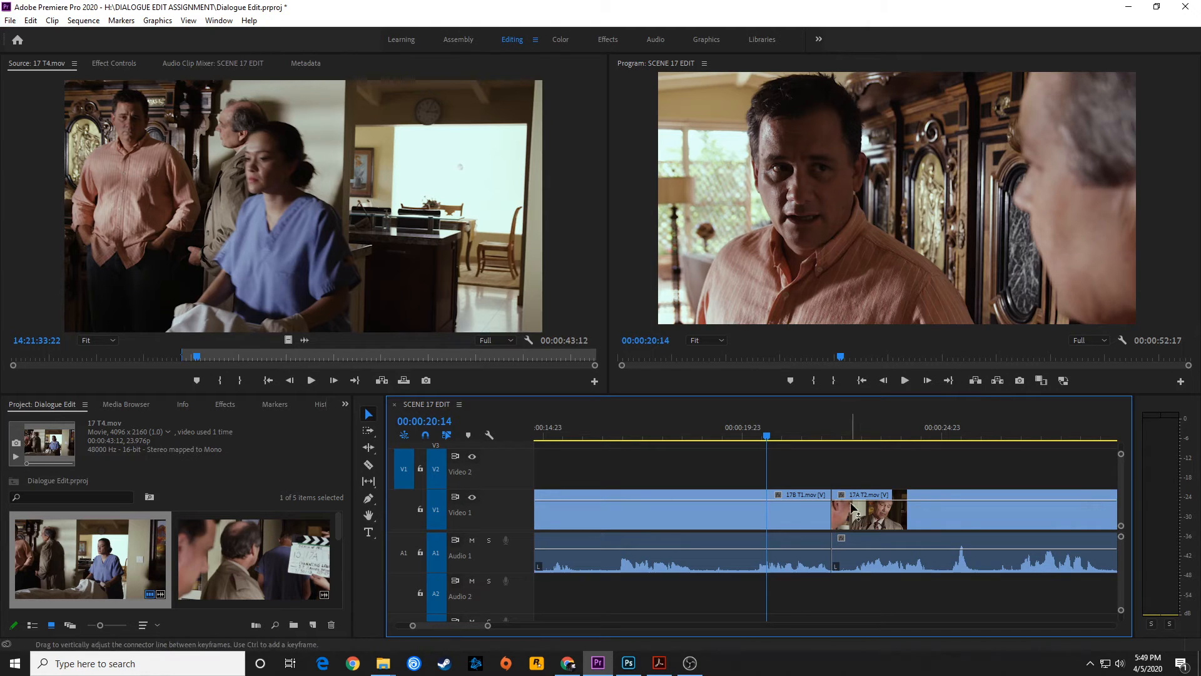
pyautogui.click(851, 505)
pyautogui.hotkey('alt', 'Up')
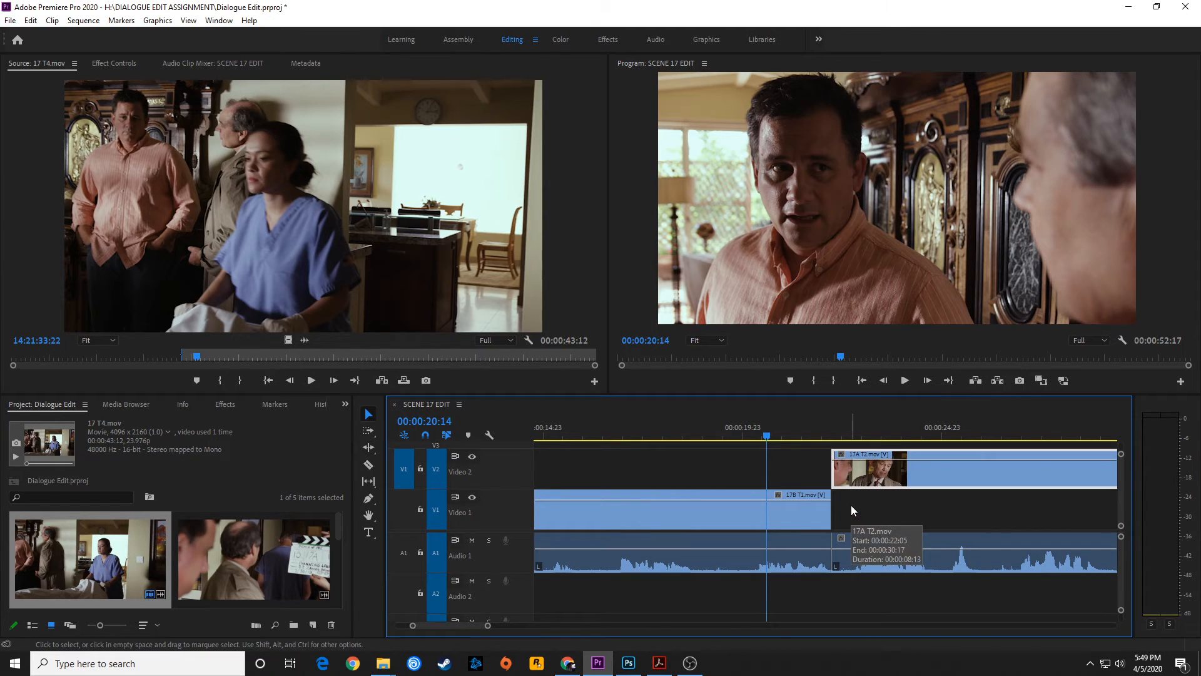
pyautogui.click(868, 535)
pyautogui.hotkey('alt', 'Down')
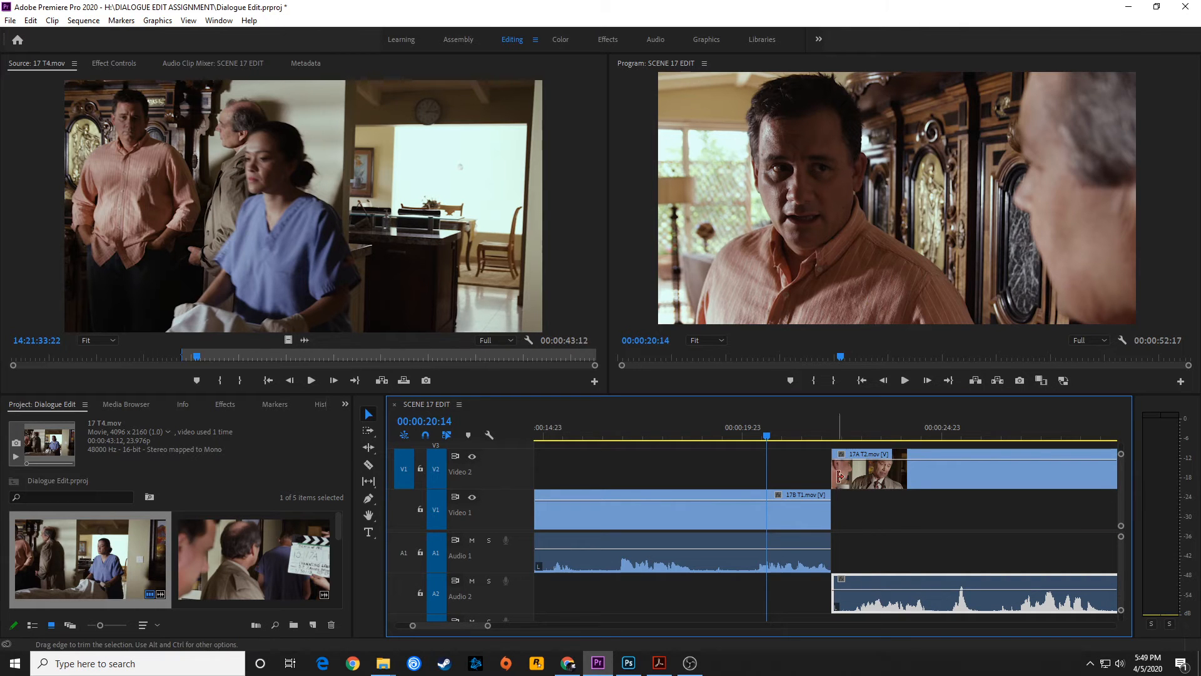
# Extend the start of 17A T2.mov on Video 2 and Audio 2 back to about 00:00:19:22 and play its overlap with 17B T1.mov
pyautogui.moveTo(834, 470); pyautogui.dragTo(741, 475)
pyautogui.press('=')
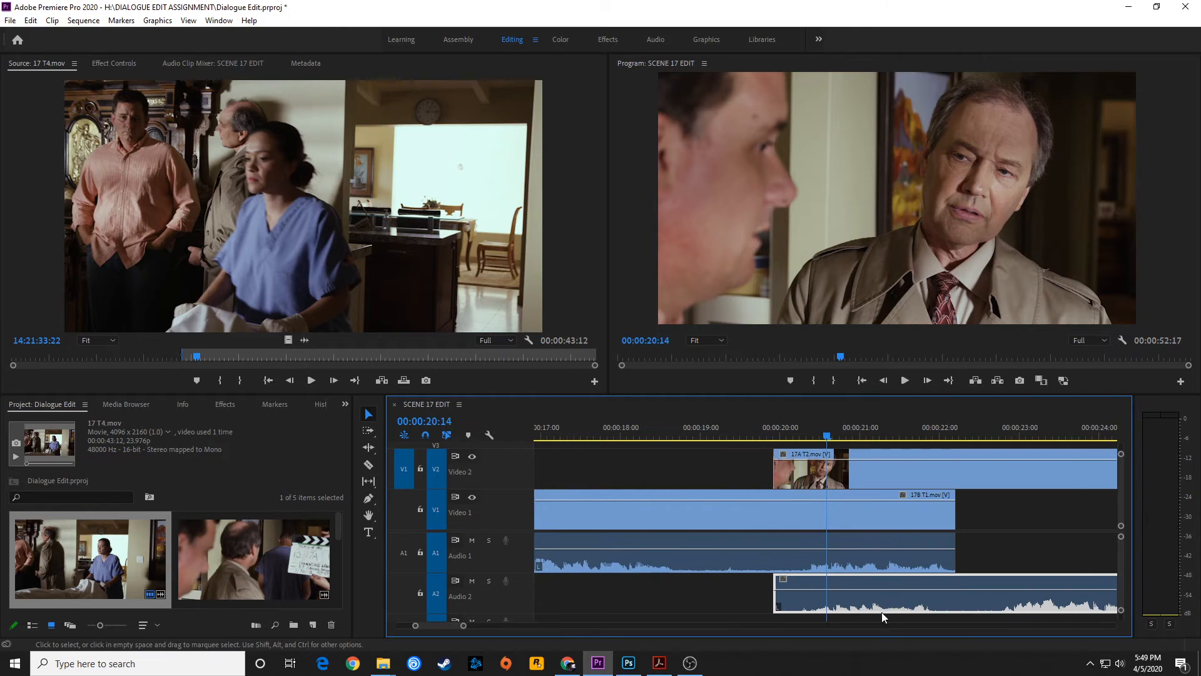
pyautogui.press('=')
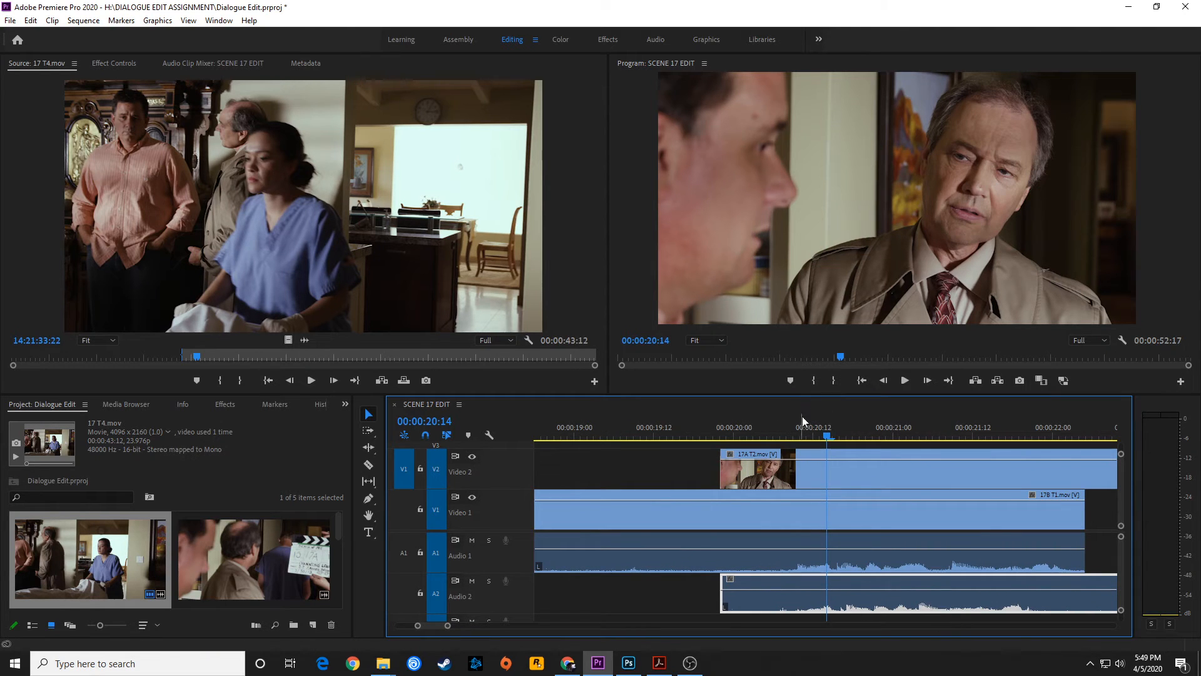
pyautogui.press('space')
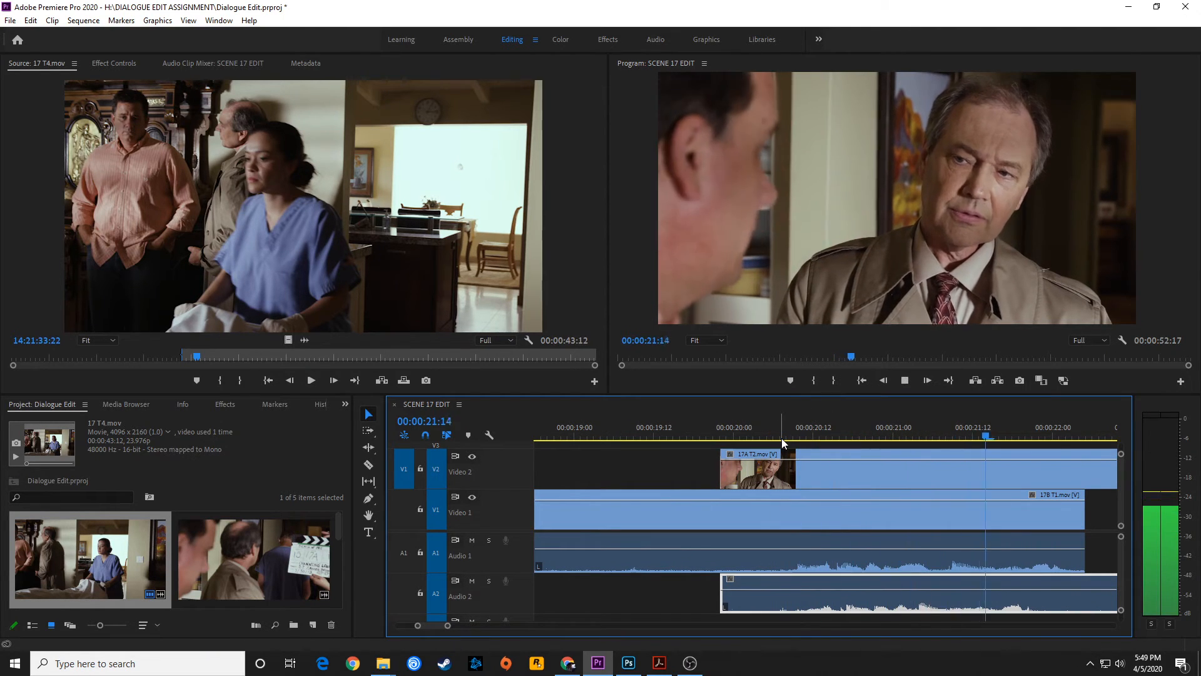
pyautogui.press('space')
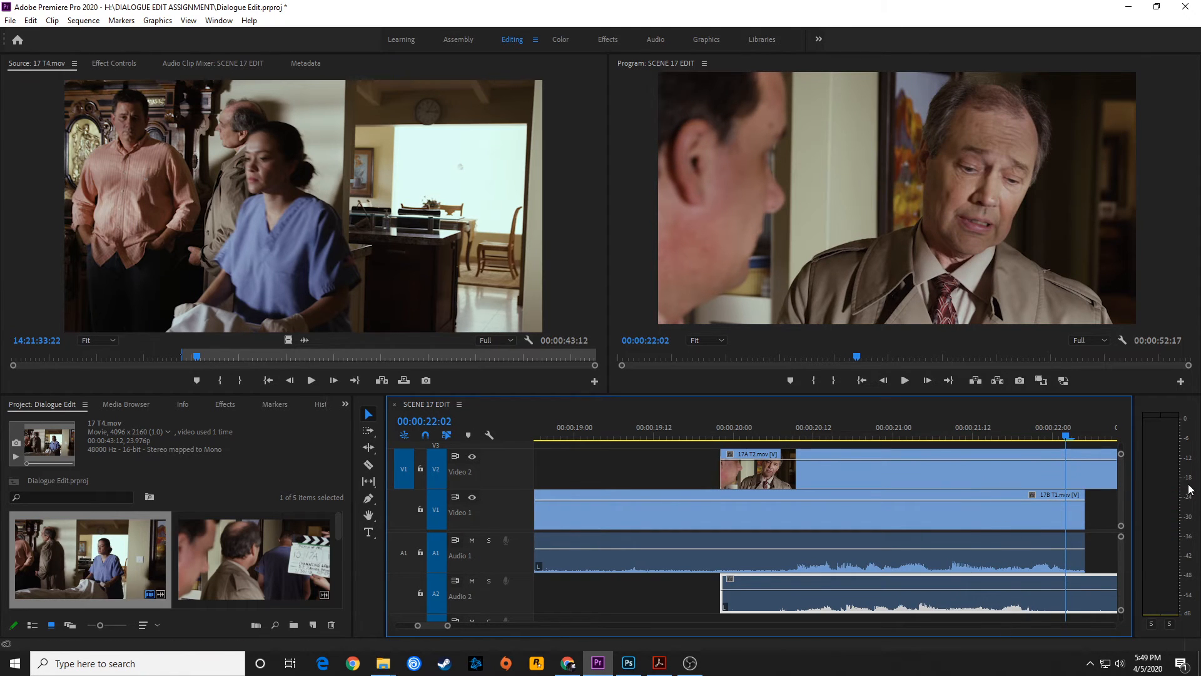
# Select 17A T2.mov on Video 2 and everything after it with Track Select Forward and nudge it six frames later
pyautogui.press('-')
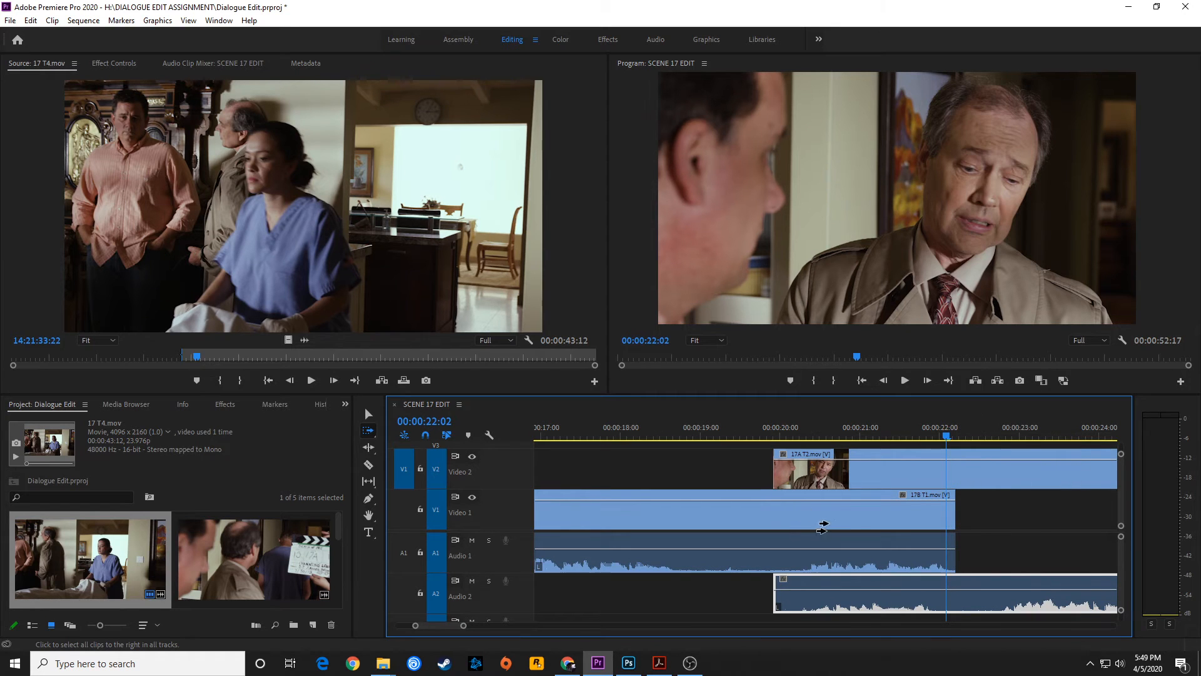
pyautogui.click(989, 473)
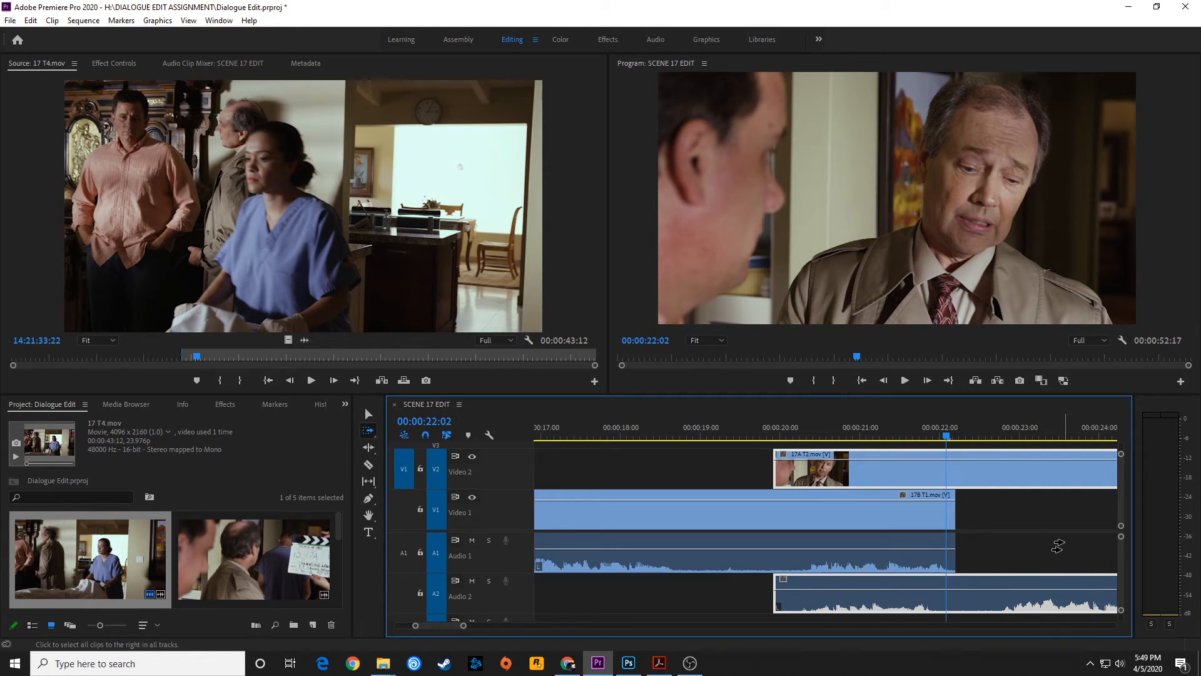
pyautogui.hotkey('alt', 'Right')
pyautogui.hotkey('alt', 'Right')
pyautogui.hotkey('alt', 'Right')
pyautogui.hotkey('alt', 'Right')
pyautogui.hotkey('alt', 'Right')
pyautogui.hotkey('alt', 'Right')
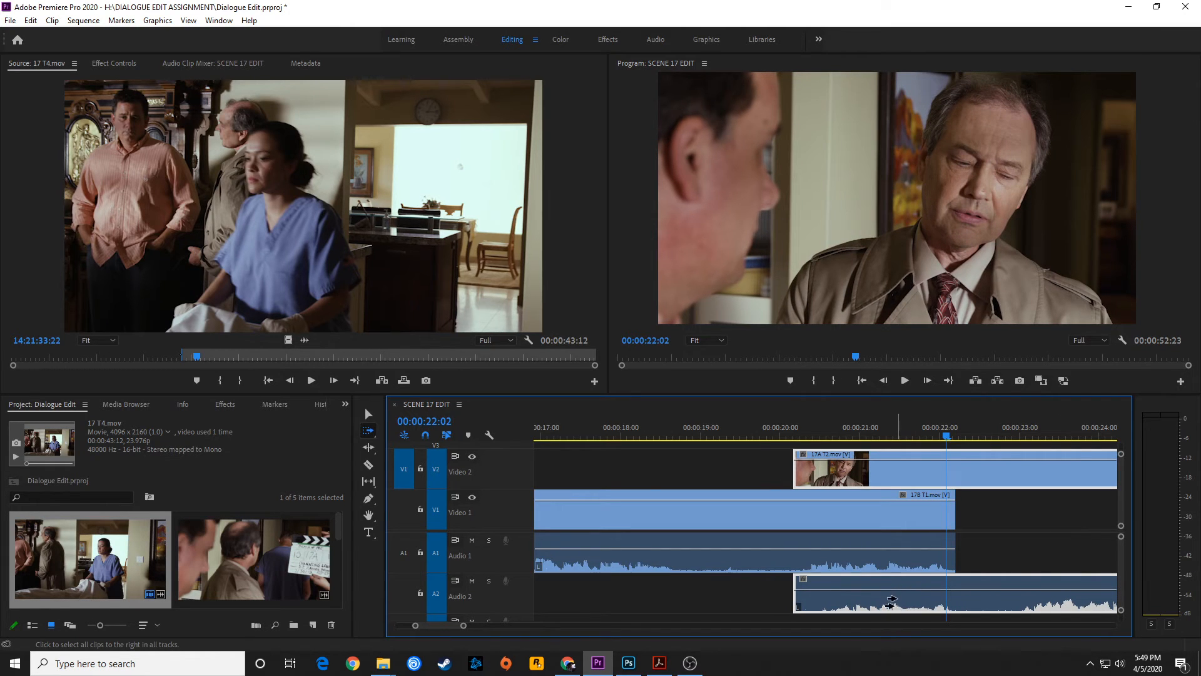
# Play the overlap of 17B T1.mov and 17A T2.mov to check that the dialogue is in sync
pyautogui.click(882, 426)
pyautogui.press('space')
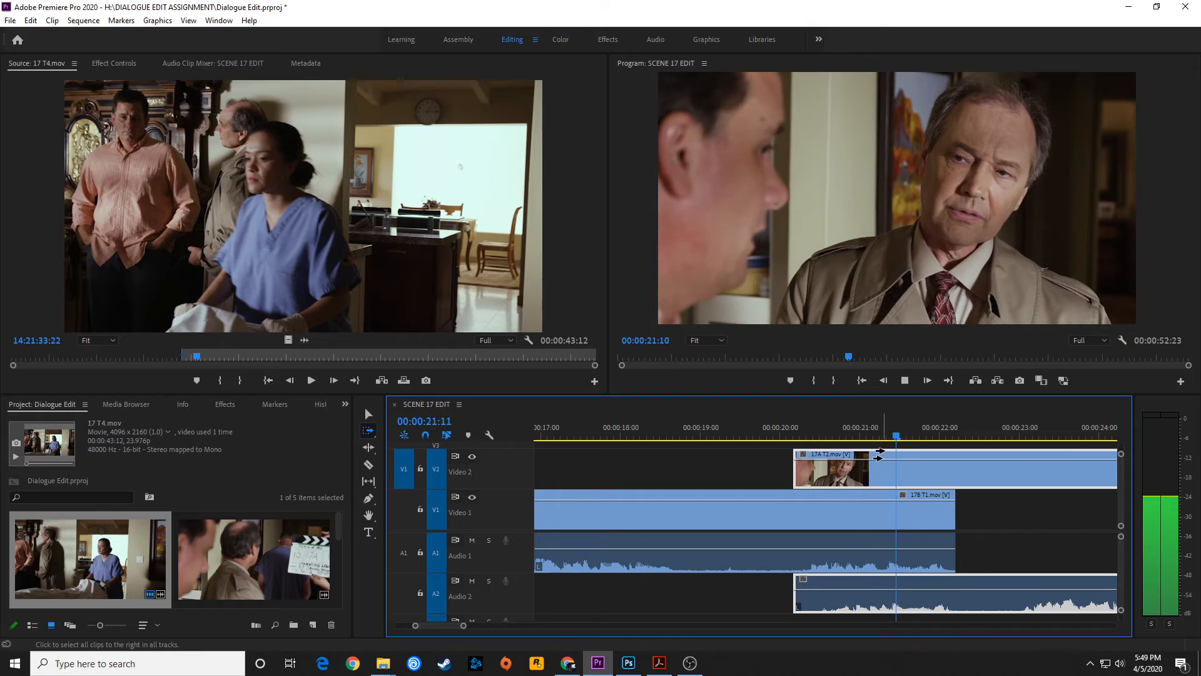
pyautogui.click(816, 437)
pyautogui.press('space')
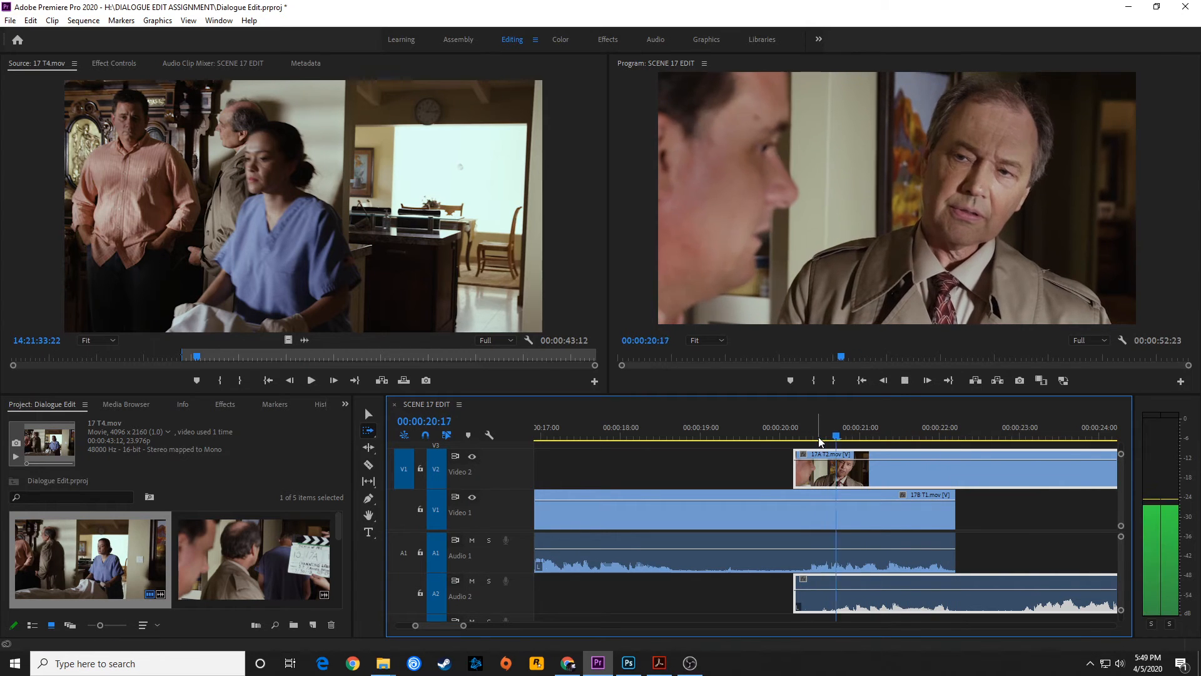
pyautogui.press('space')
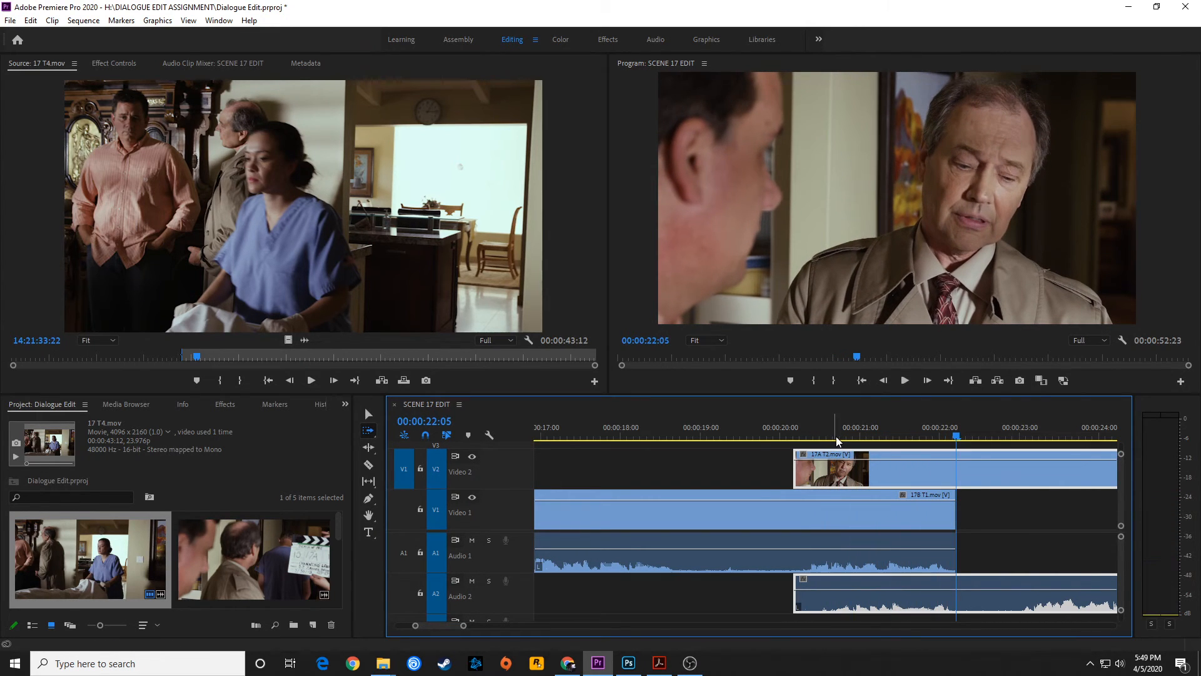
# Trim the start of 17A T2.mov on Video 2 and Audio 2 to the end of 17B T1.mov at 00:00:22:05
pyautogui.press('v')
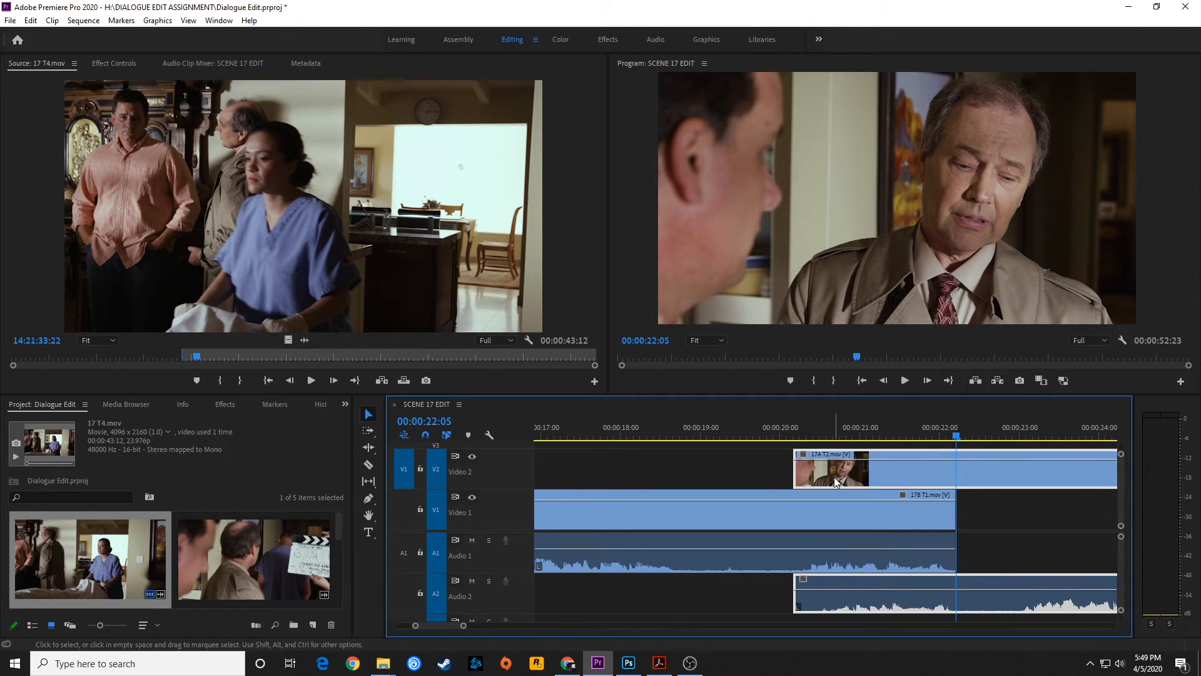
pyautogui.moveTo(795, 476); pyautogui.dragTo(956, 487)
pyautogui.click(992, 501)
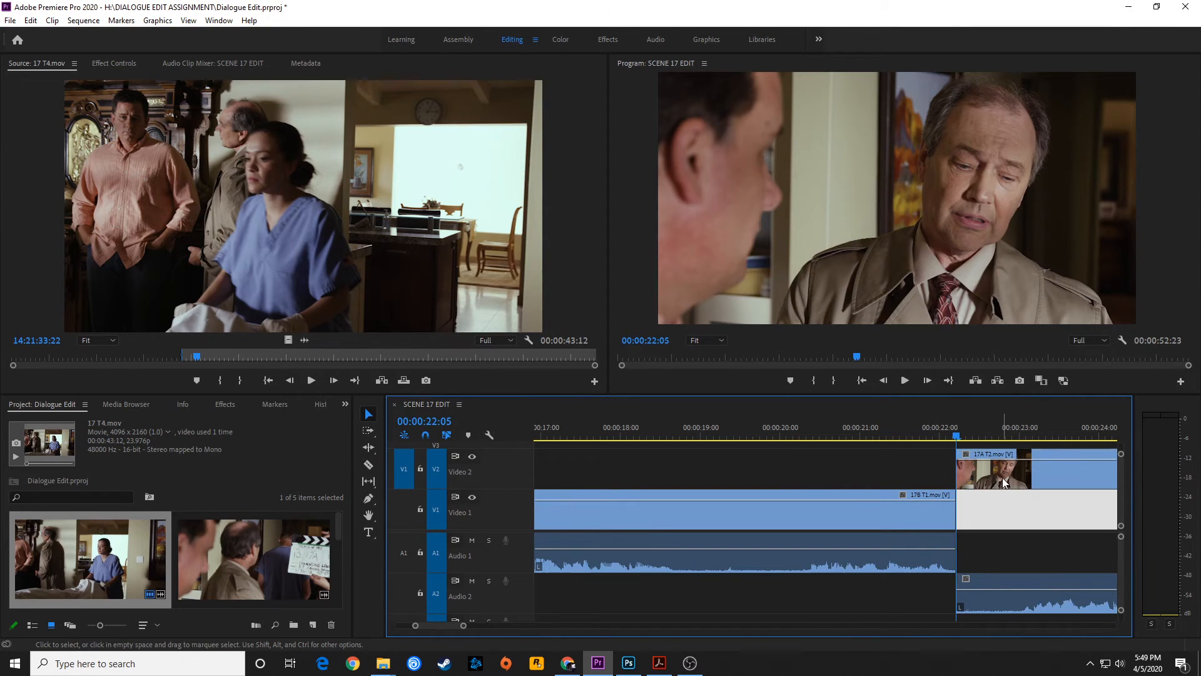
# Return 17A T2.mov's video to Video 1 and its audio to Audio 1, directly after 17B T1.mov
pyautogui.keyDown('alt'); pyautogui.click(1002, 478); pyautogui.keyUp('alt')
pyautogui.hotkey('alt', 'Down')
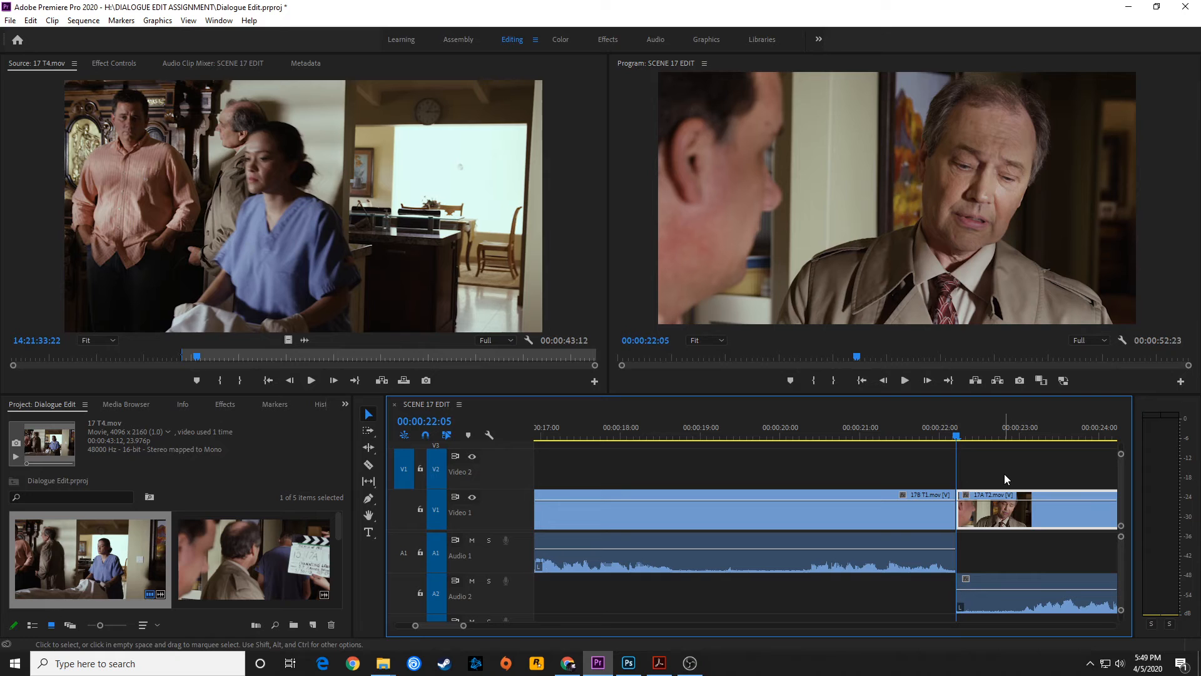
pyautogui.keyDown('alt'); pyautogui.click(1001, 576); pyautogui.keyUp('alt')
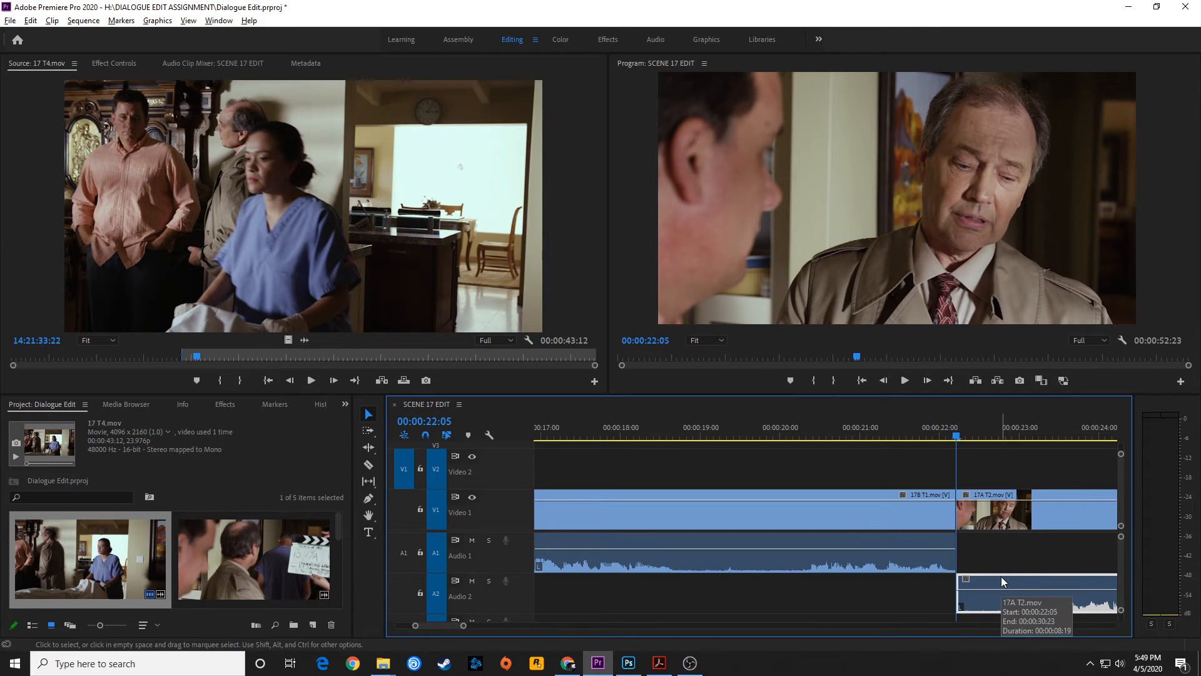
pyautogui.hotkey('alt', 'Up')
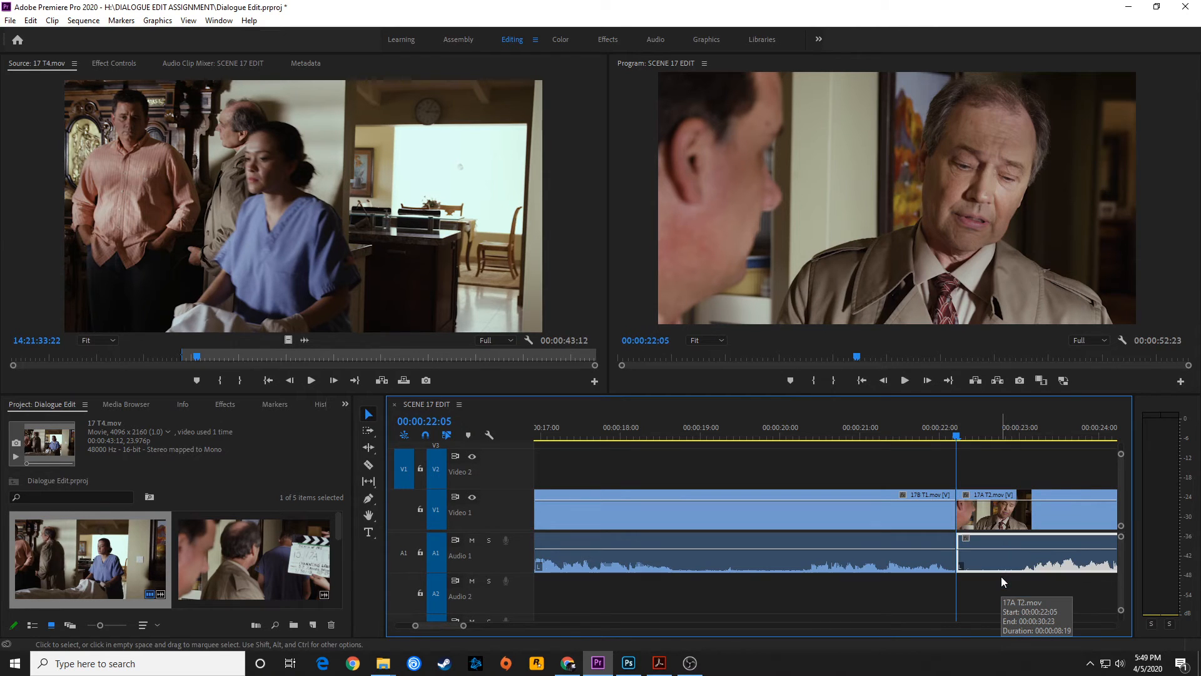
# Roll only the 17B T1.mov to 17A T2.mov video cut earlier to about 00:00:21:08 and play across it
pyautogui.keyDown('alt'); pyautogui.click(993, 517); pyautogui.keyUp('alt')
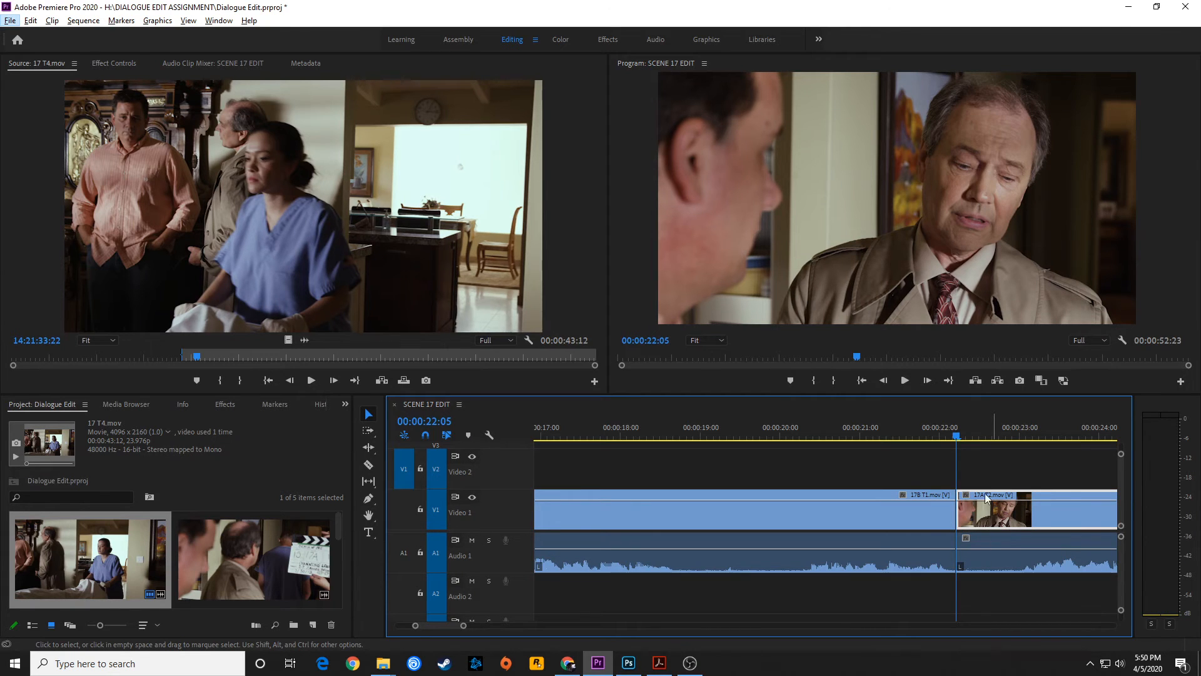
pyautogui.click(981, 454)
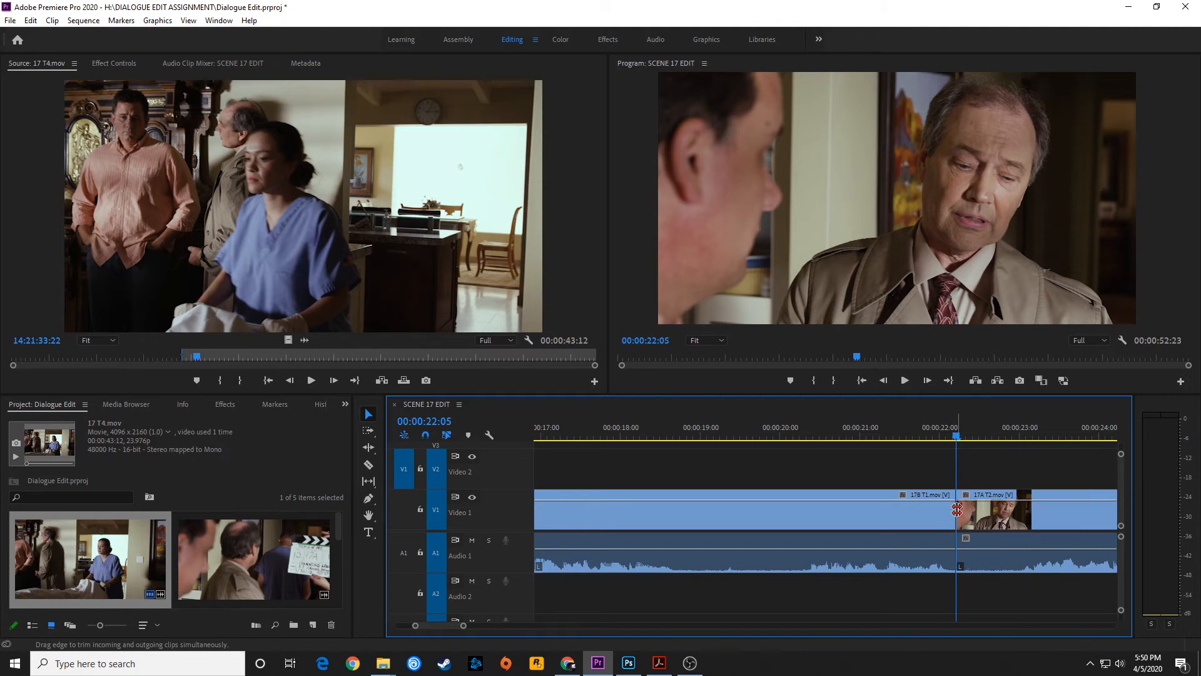
pyautogui.moveTo(951, 511); pyautogui.dragTo(887, 525)
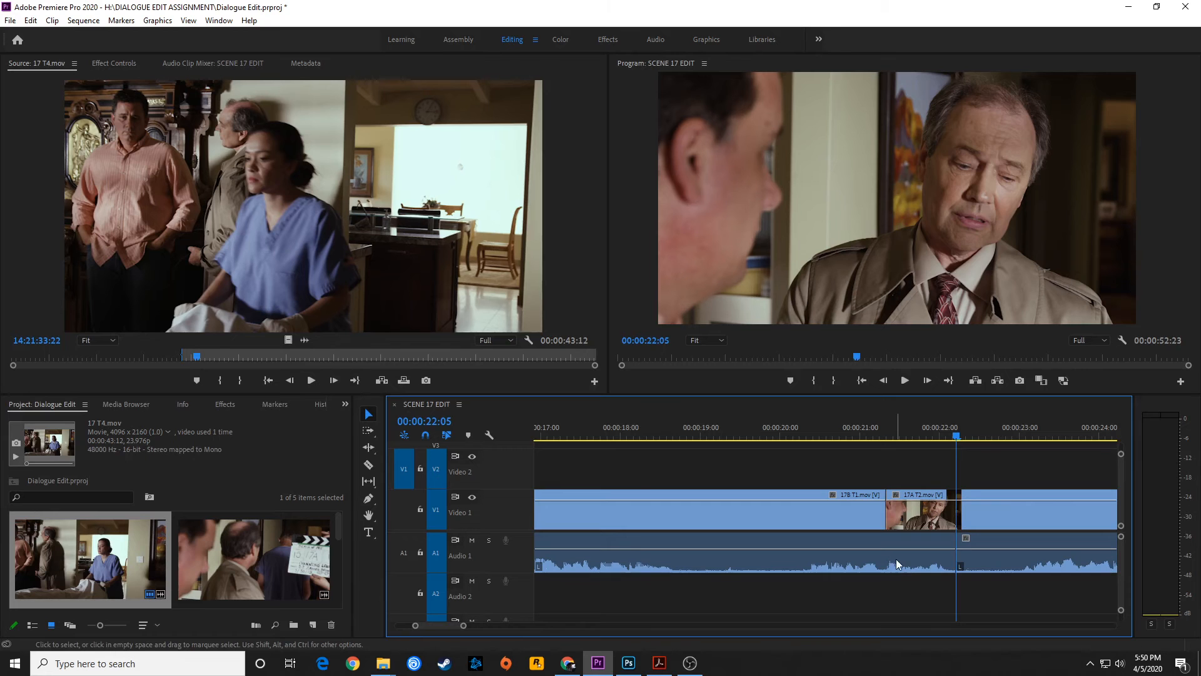
pyautogui.moveTo(933, 429); pyautogui.dragTo(786, 436)
pyautogui.press('space')
pyautogui.press('space')
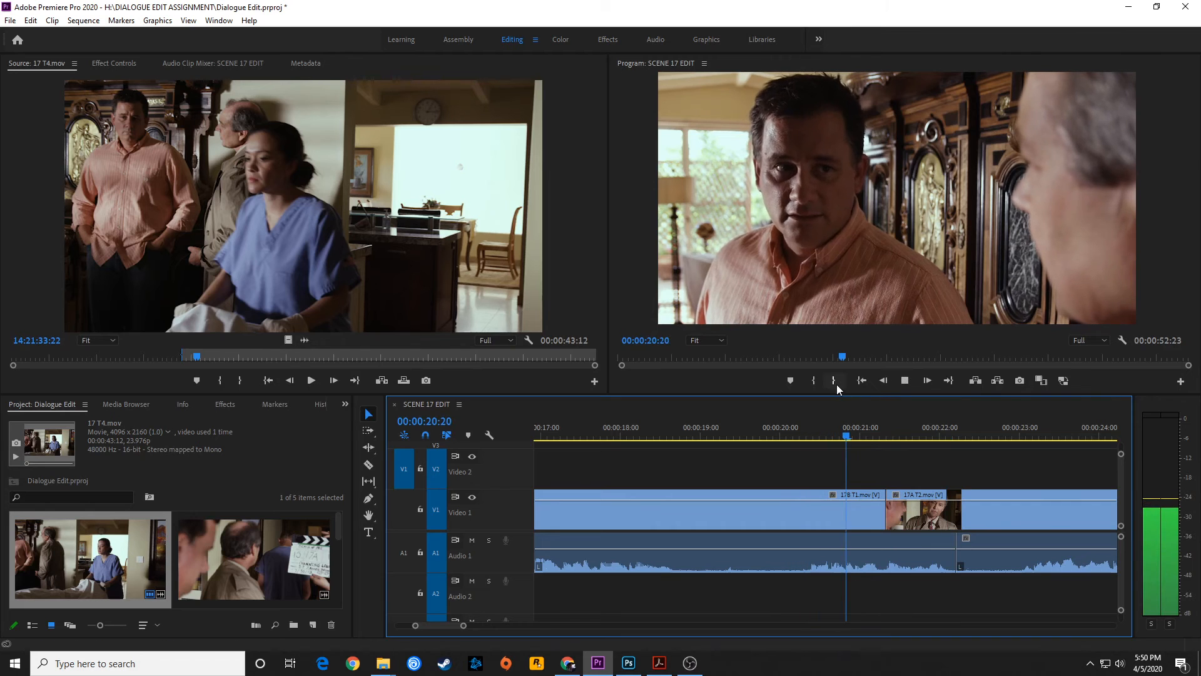
pyautogui.press('space')
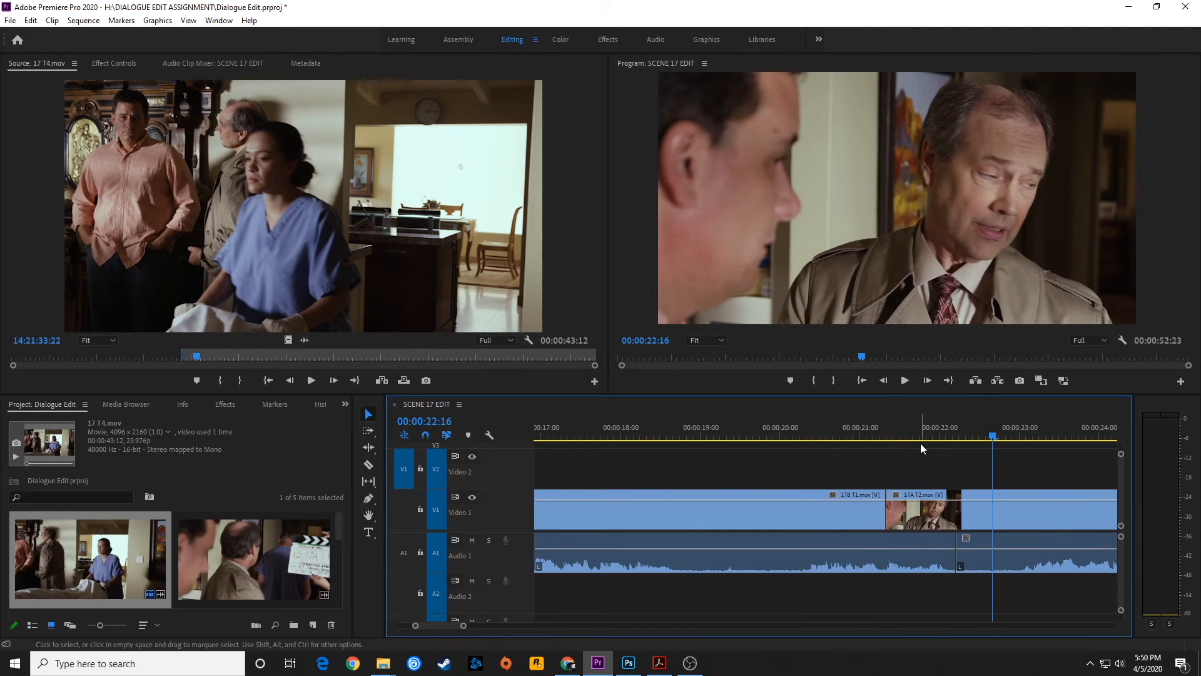
# Close the gap on the timeline between 17A T2.mov and the 17B T1.mov clip that follows it
pyautogui.press('-')
pyautogui.press('space')
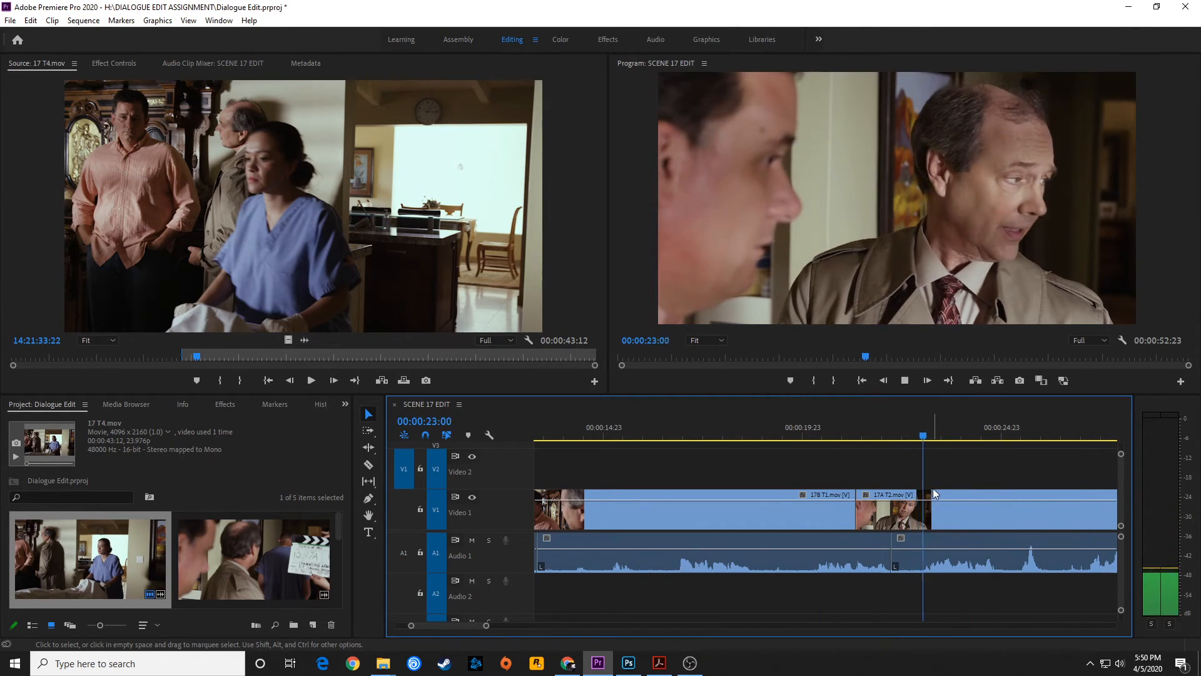
pyautogui.press('-')
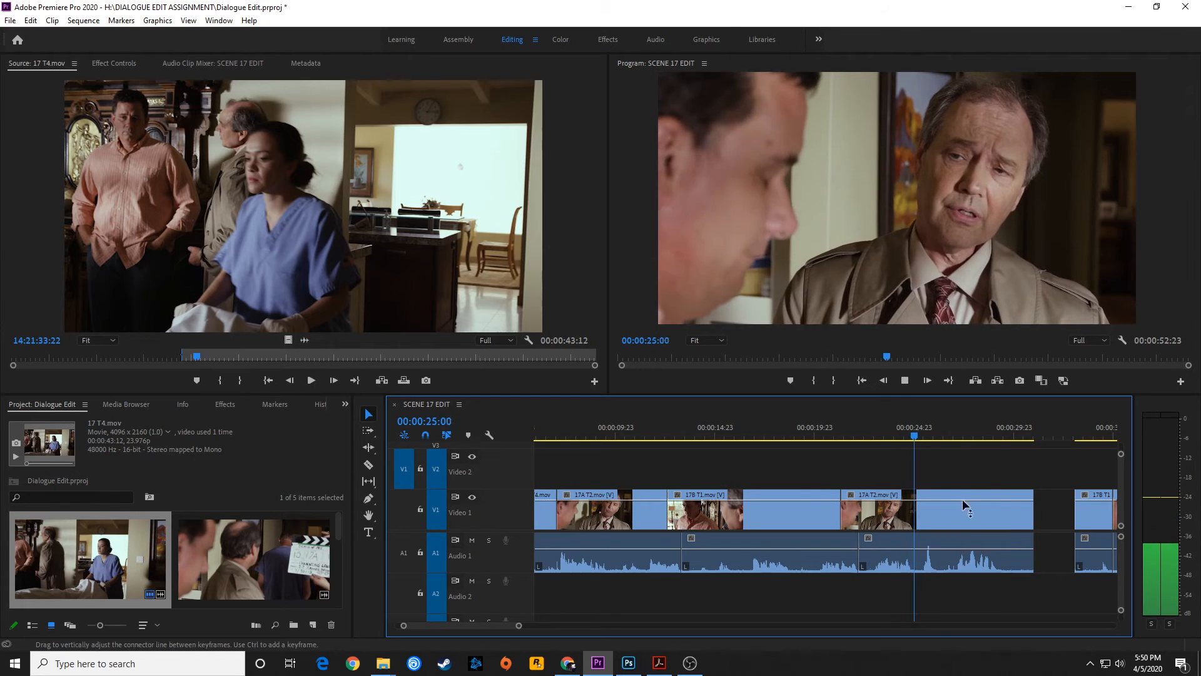
pyautogui.press('space')
pyautogui.click(1047, 511)
pyautogui.press('space')
pyautogui.press('space')
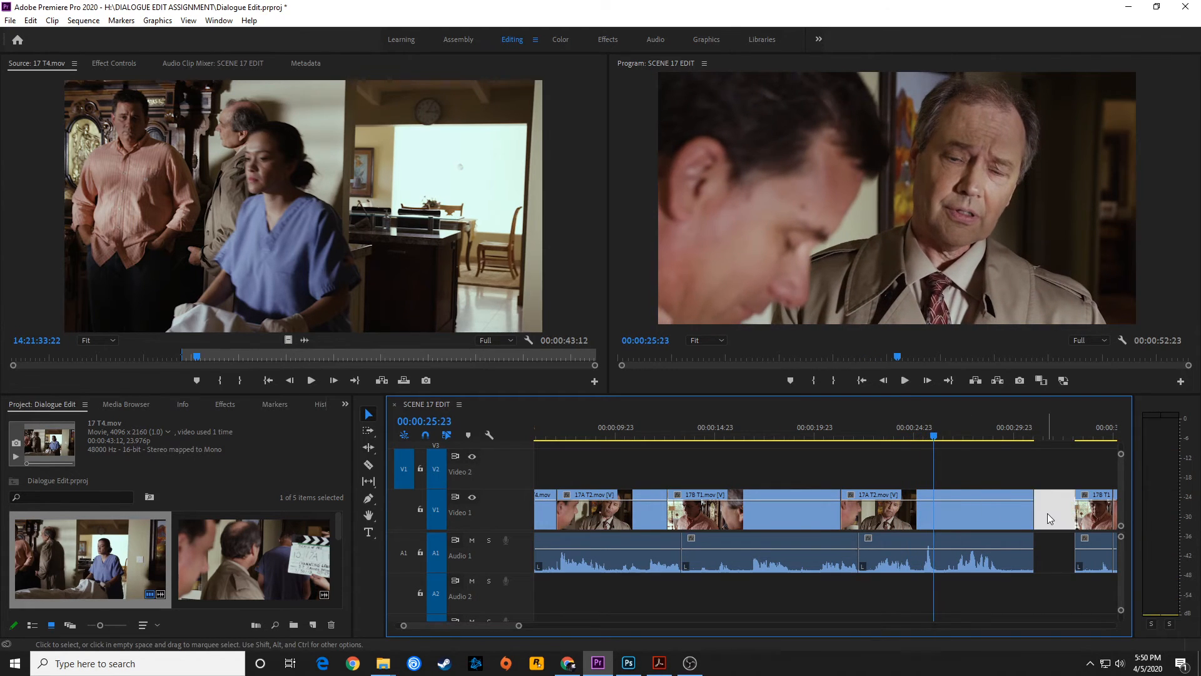
pyautogui.press('Delete')
pyautogui.press('space')
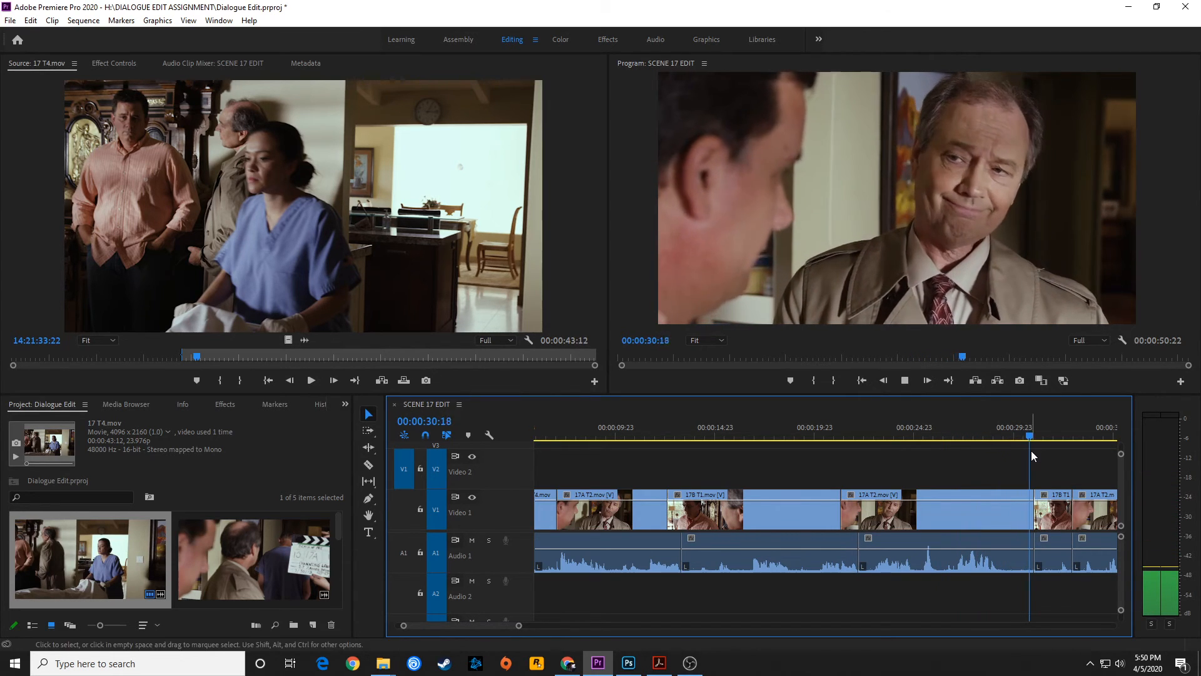
# Play 17A T2.mov from about 00:00:25:06 and into 17B T1.mov to judge where a reaction shot could go
pyautogui.moveTo(1037, 443); pyautogui.dragTo(941, 448)
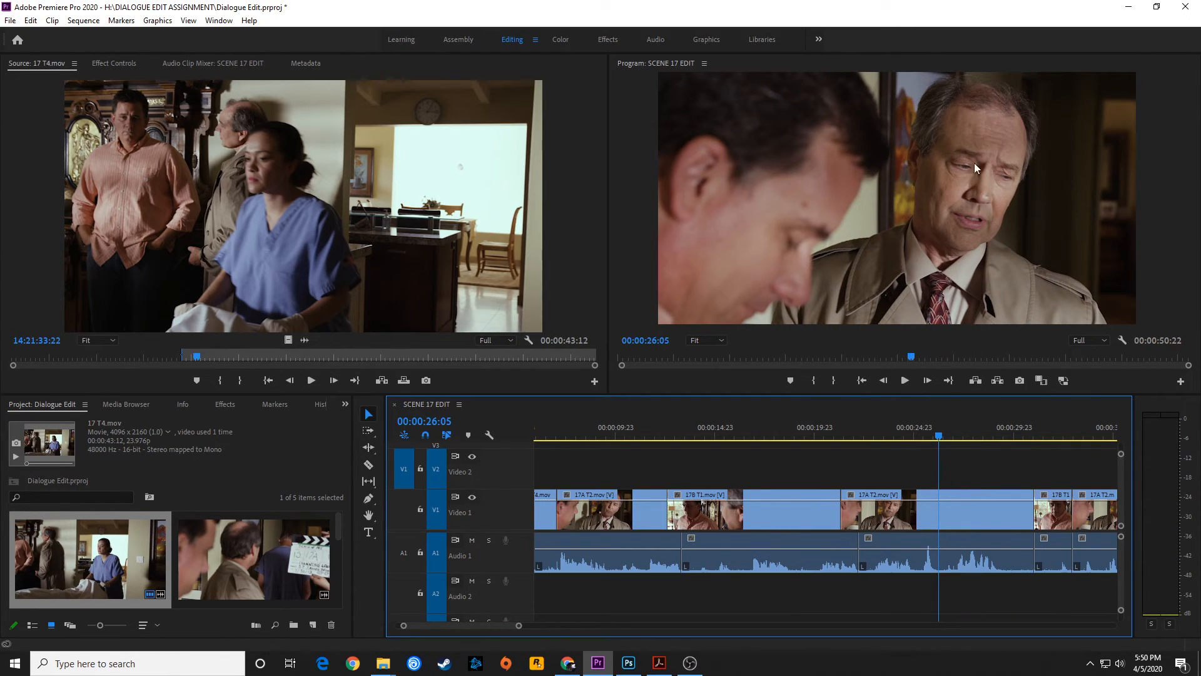
pyautogui.press('space')
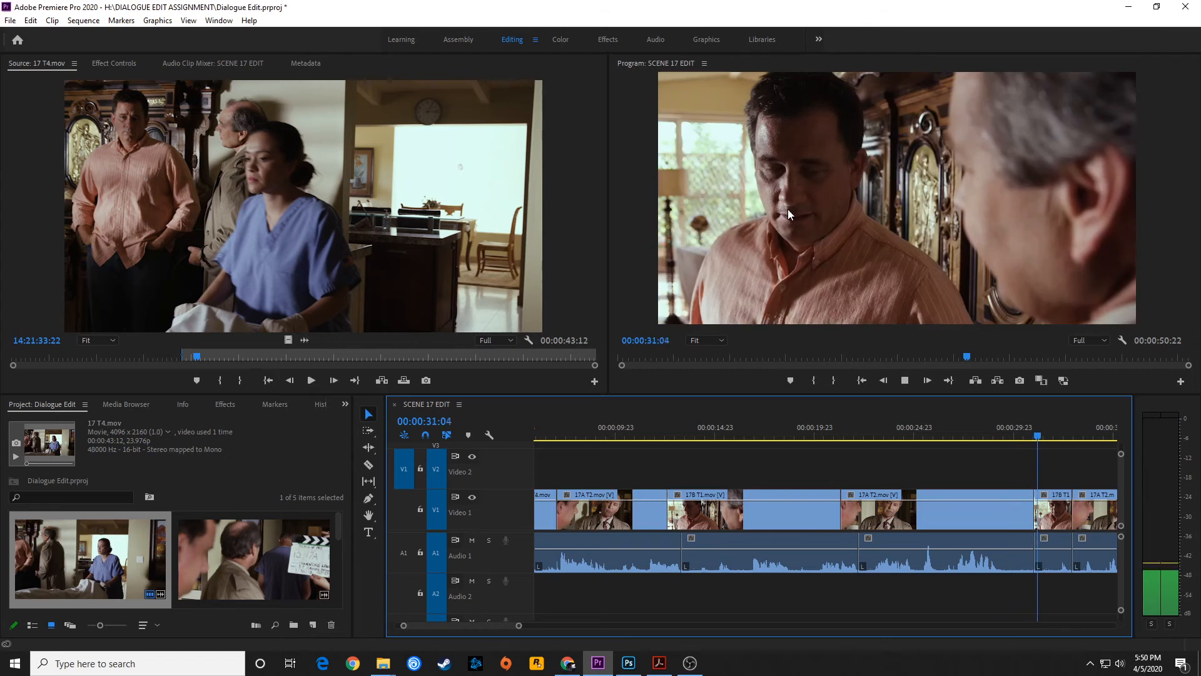
pyautogui.press('space')
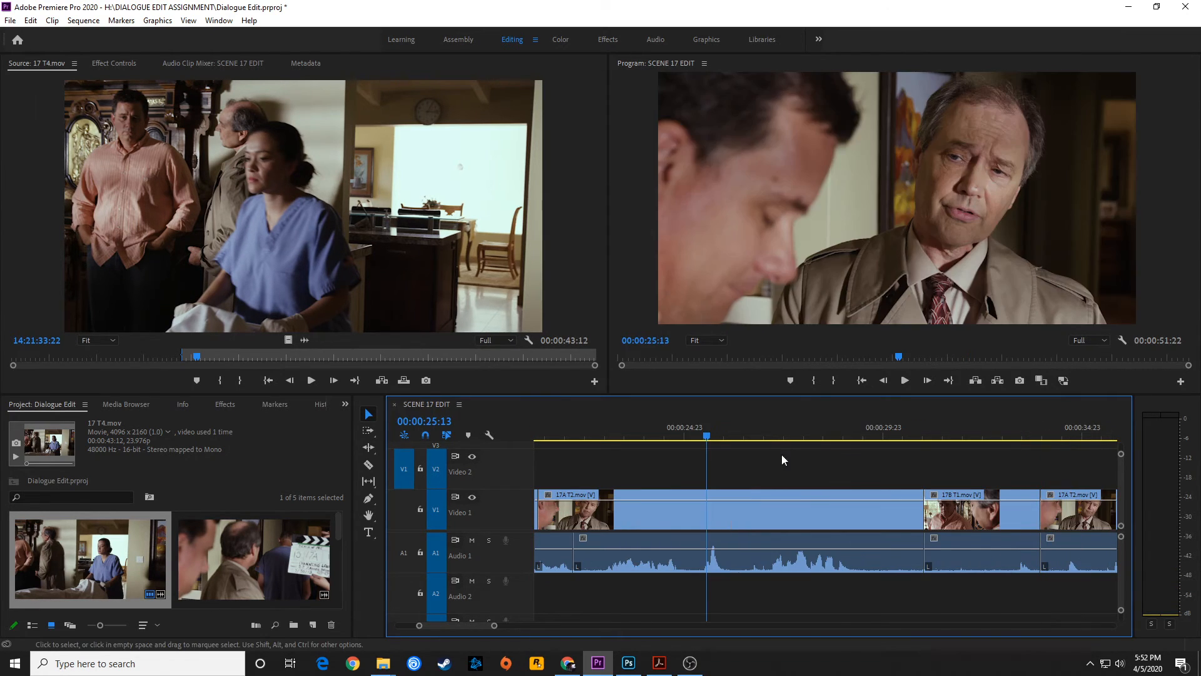
pyautogui.moveTo(707, 436); pyautogui.dragTo(694, 436)
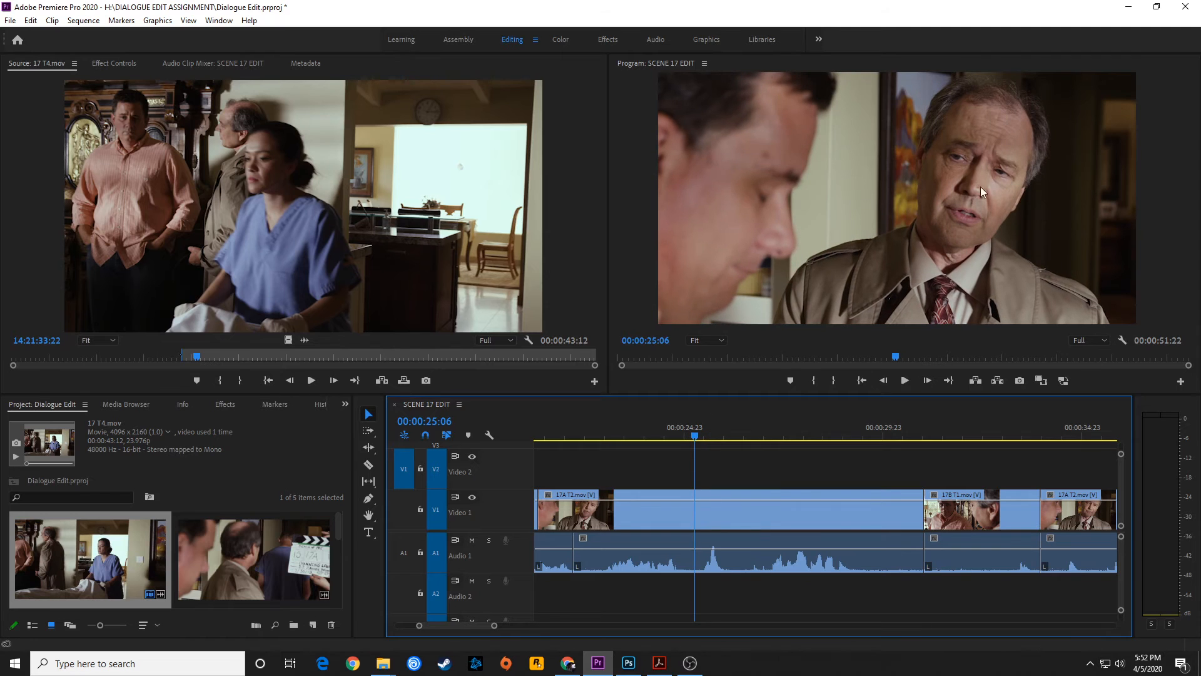
pyautogui.press('space')
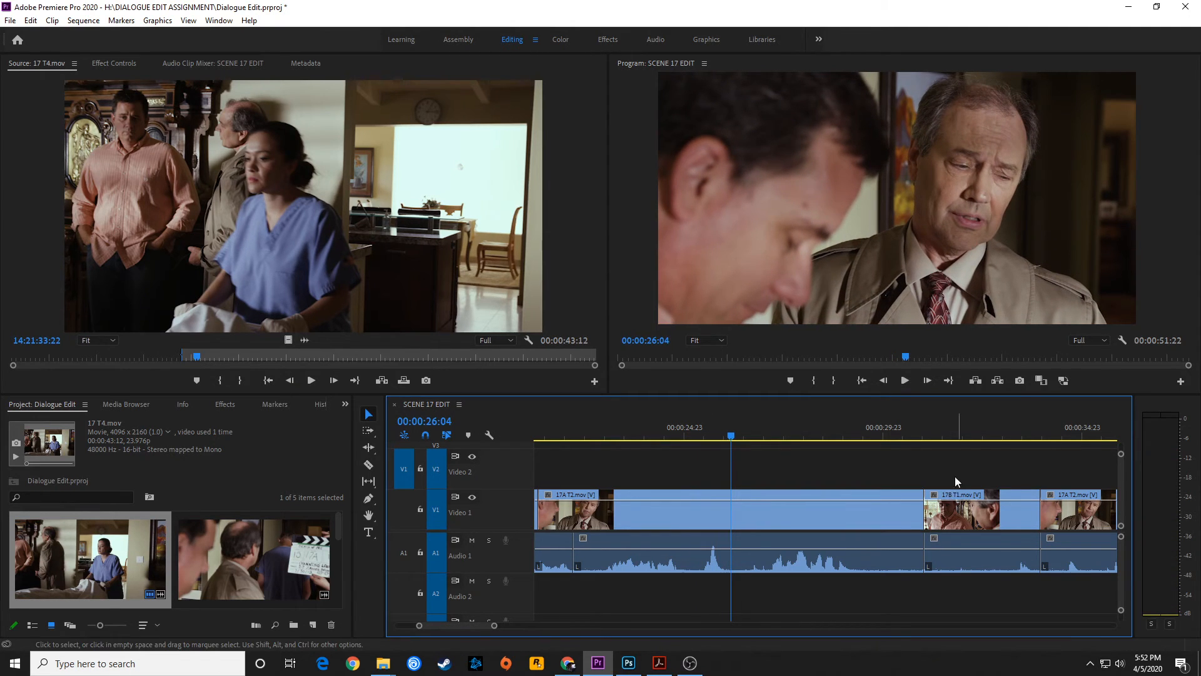
# Move the 17B T1.mov clip at 00:00:31:00 up to Video 2 and its audio down to Audio 2
pyautogui.click(948, 525)
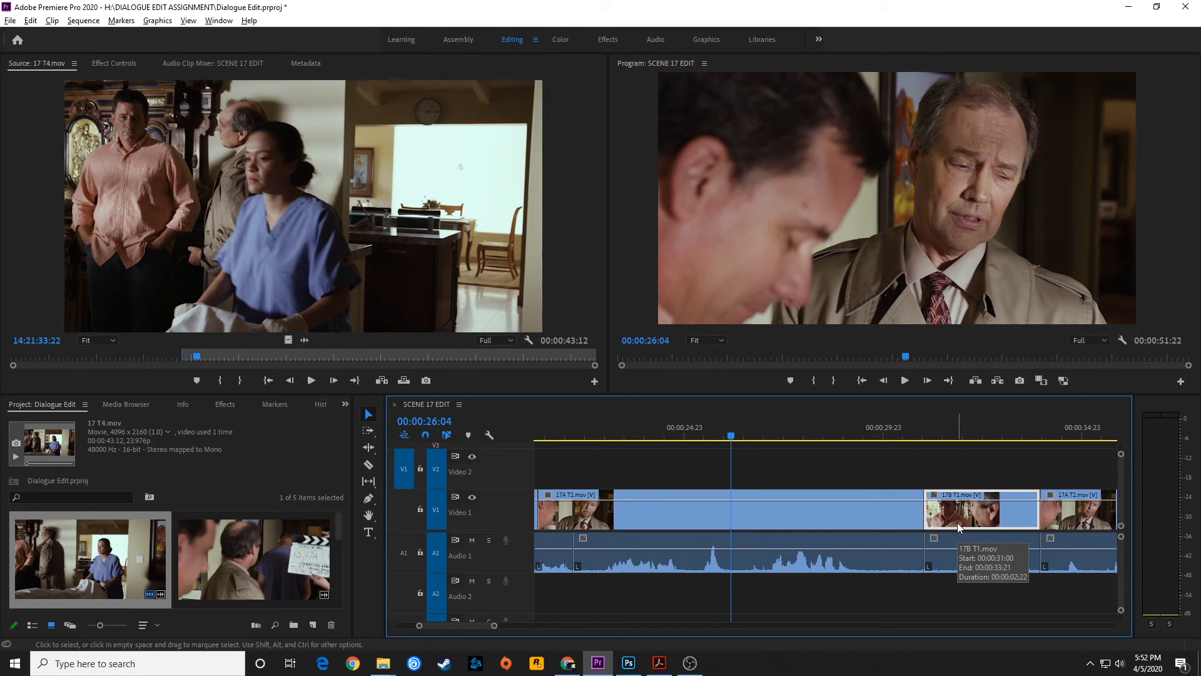
pyautogui.hotkey('alt', 'Up')
pyautogui.click(958, 546)
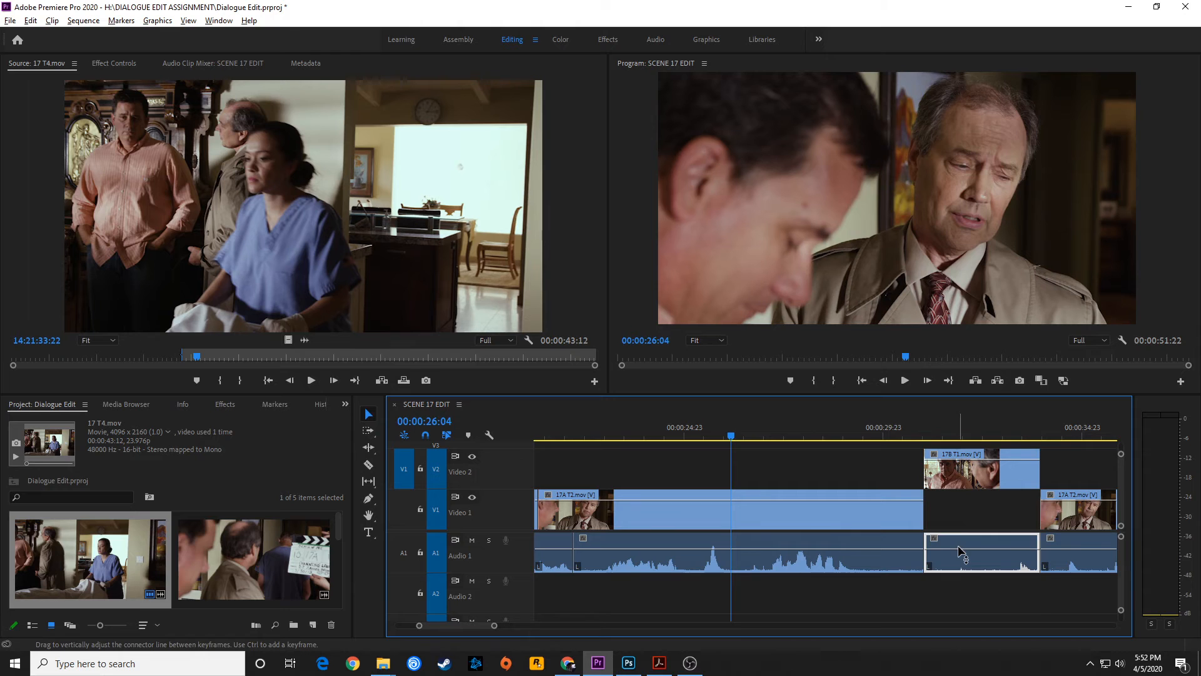
pyautogui.hotkey('alt', 'Down')
pyautogui.click(944, 524)
# Extend the start of 17B T1.mov back to 00:00:24:04 and play its overlap with 17A T2.mov to check sync
pyautogui.click(927, 474)
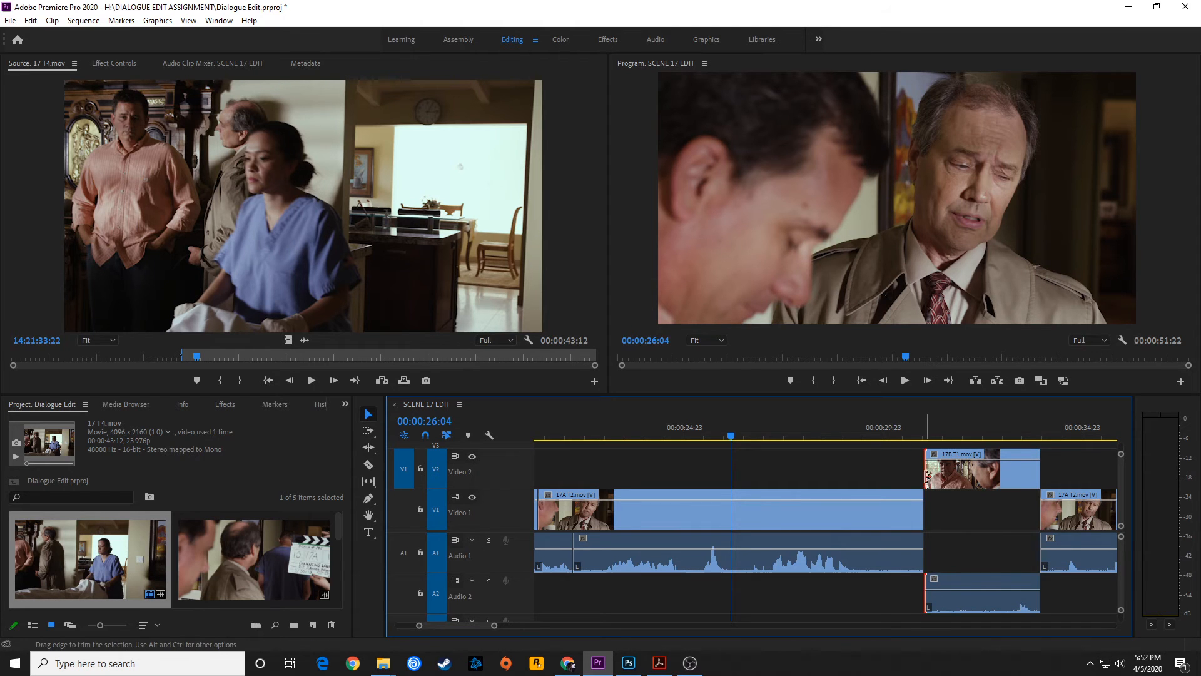
pyautogui.moveTo(917, 473); pyautogui.dragTo(655, 468)
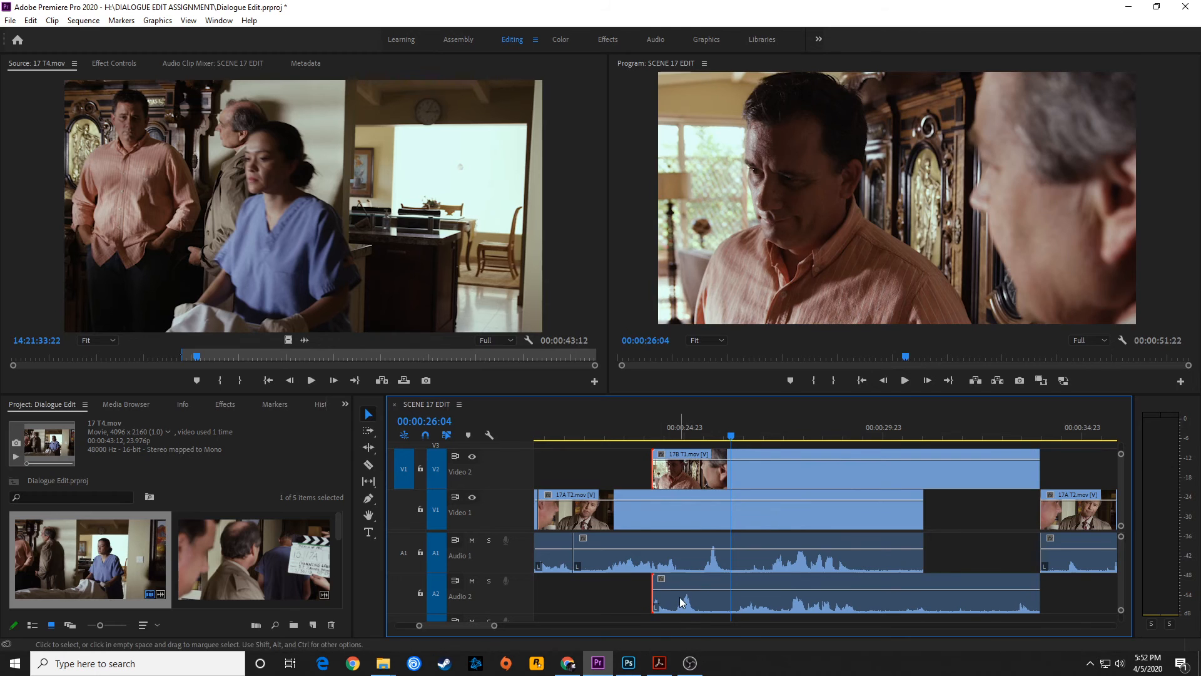
pyautogui.click(665, 428)
pyautogui.press('space')
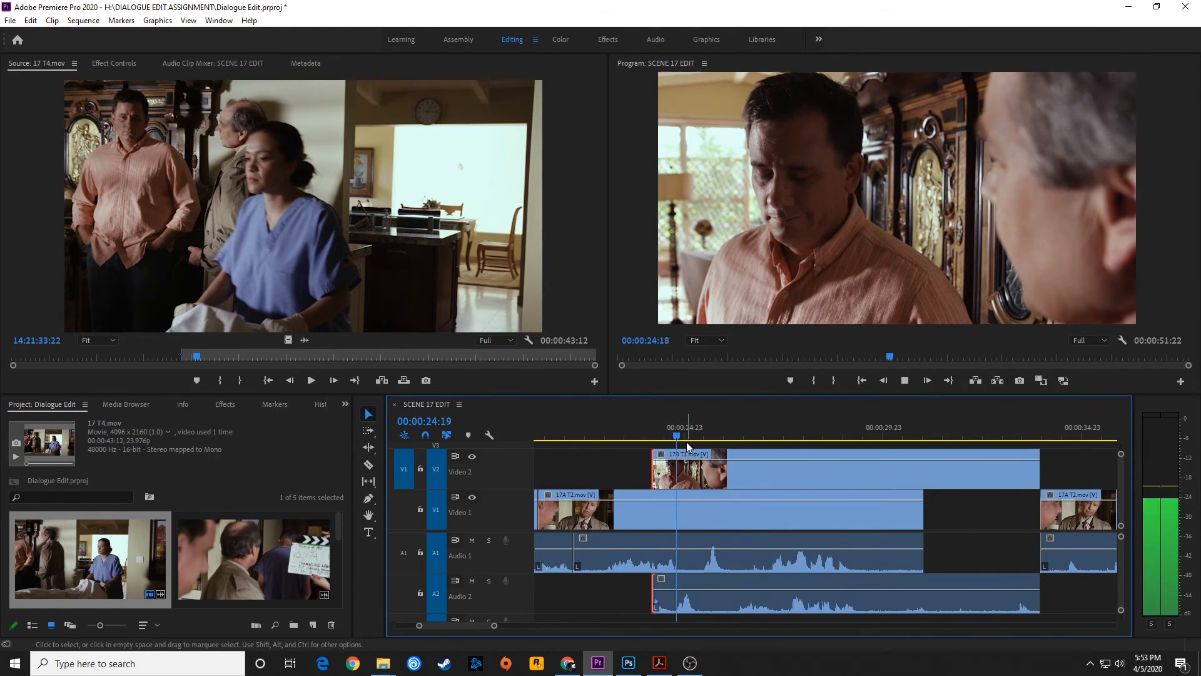
pyautogui.press('space')
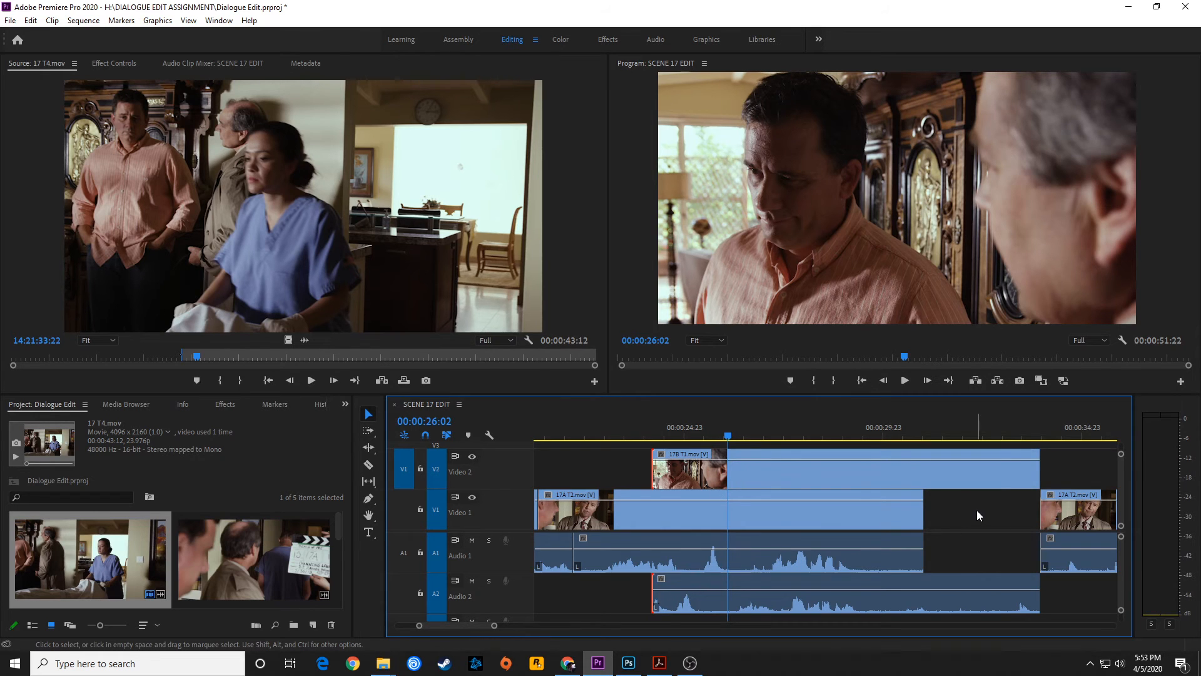
# Shift 17B T1.mov and all clips after it 17 frames later, so that it starts at 00:00:24:21 in sync with 17A T2.mov
pyautogui.press('a')
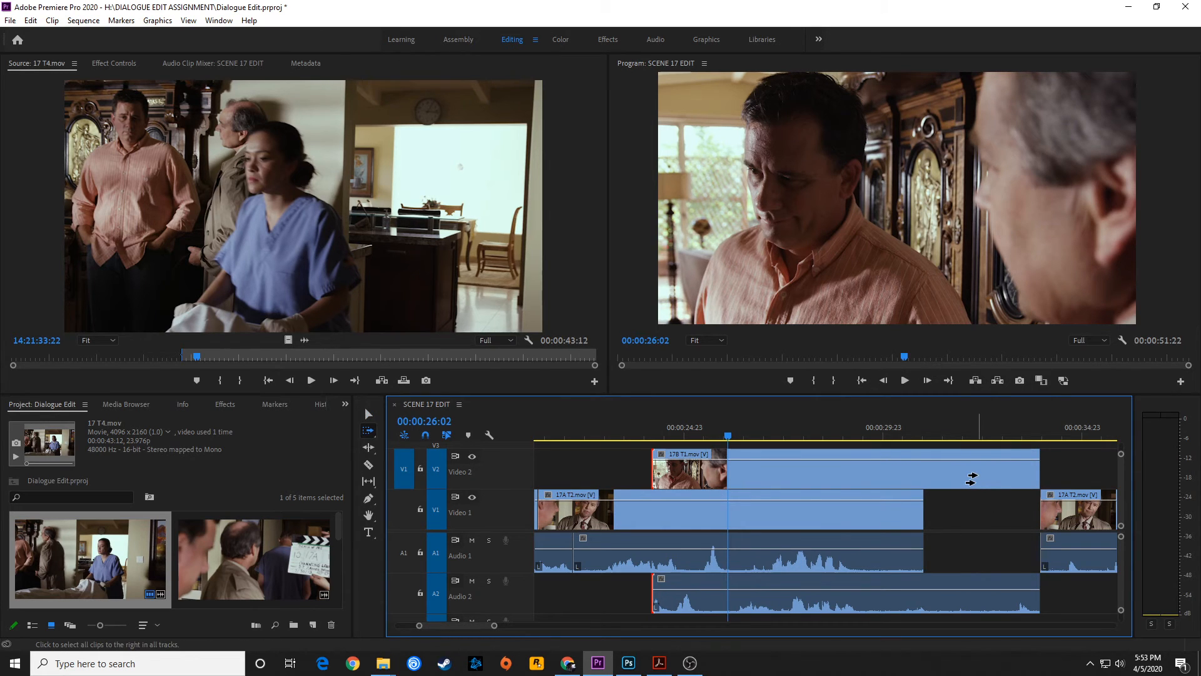
pyautogui.click(971, 478)
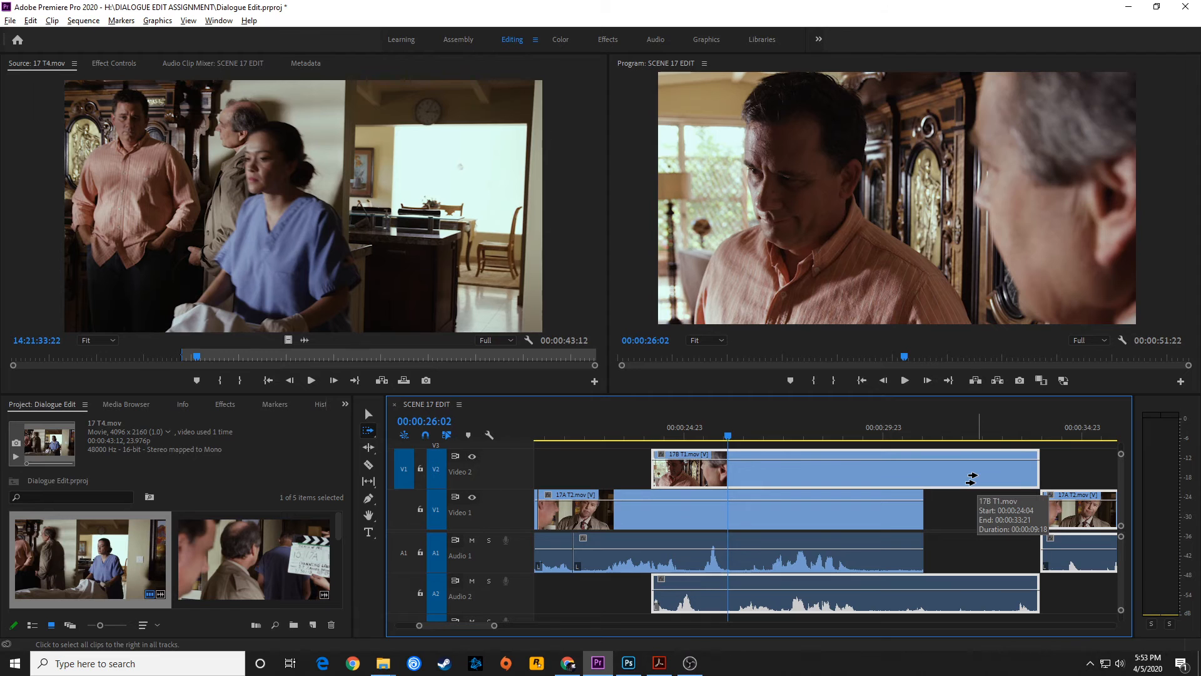
pyautogui.hotkey('alt', 'Right')
pyautogui.hotkey('alt', 'Right')
pyautogui.hotkey('alt', 'Right')
pyautogui.hotkey('alt', 'Right')
pyautogui.hotkey('alt', 'Right')
pyautogui.hotkey('alt', 'Right')
pyautogui.hotkey('alt', 'Right')
pyautogui.hotkey('alt', 'Right')
pyautogui.hotkey('alt', 'Right')
pyautogui.hotkey('alt', 'Right')
pyautogui.hotkey('alt', 'Right')
pyautogui.hotkey('alt', 'Right')
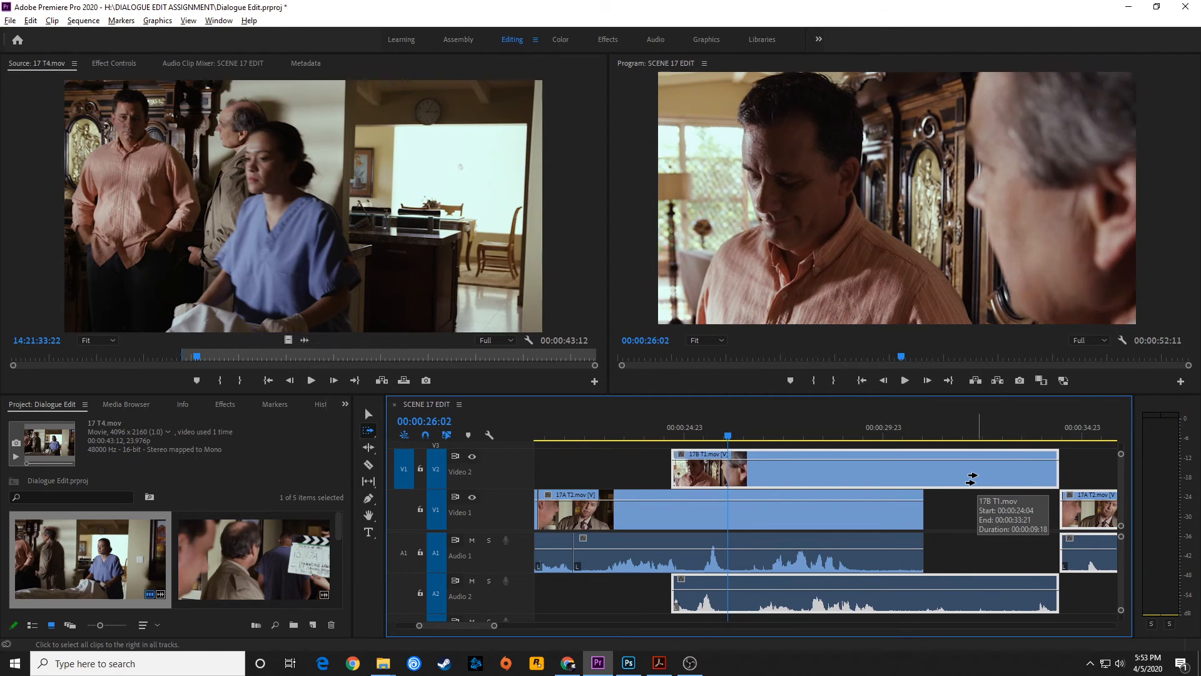
pyautogui.hotkey('alt', 'Right')
pyautogui.hotkey('alt', 'Right')
pyautogui.hotkey('alt', 'Right')
pyautogui.hotkey('alt', 'Right')
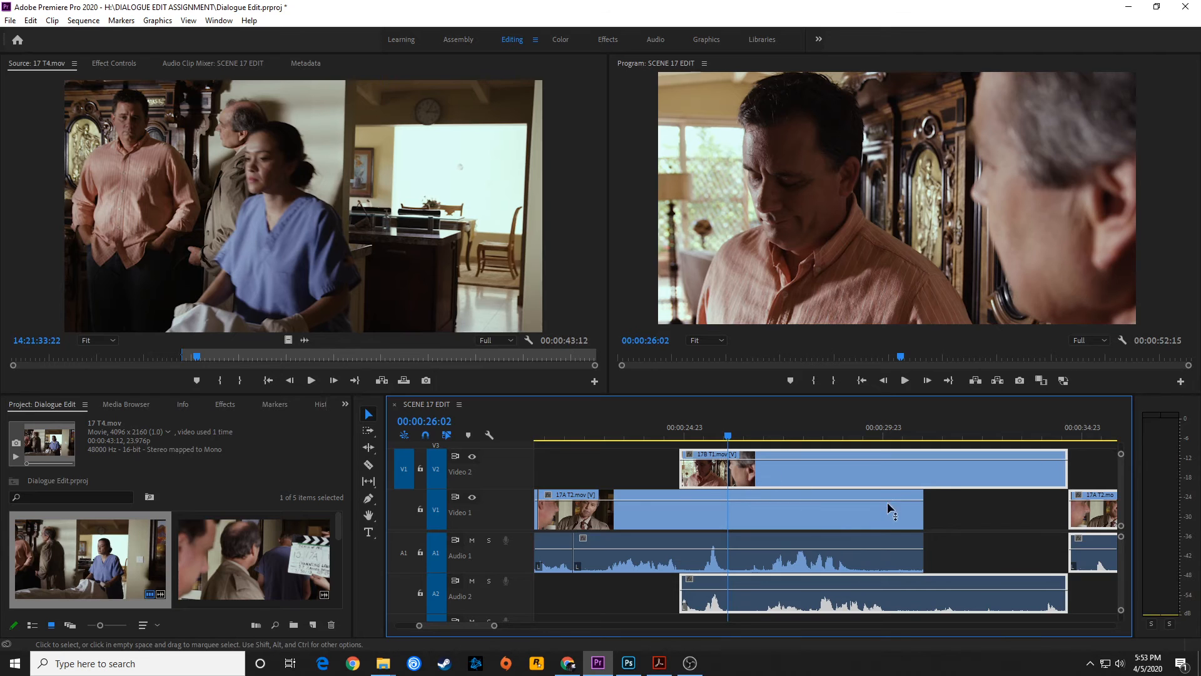
# Split 17B T1.mov on Video 2 and Audio 2 at the end of 17A T2.mov
pyautogui.press('v')
pyautogui.press('c')
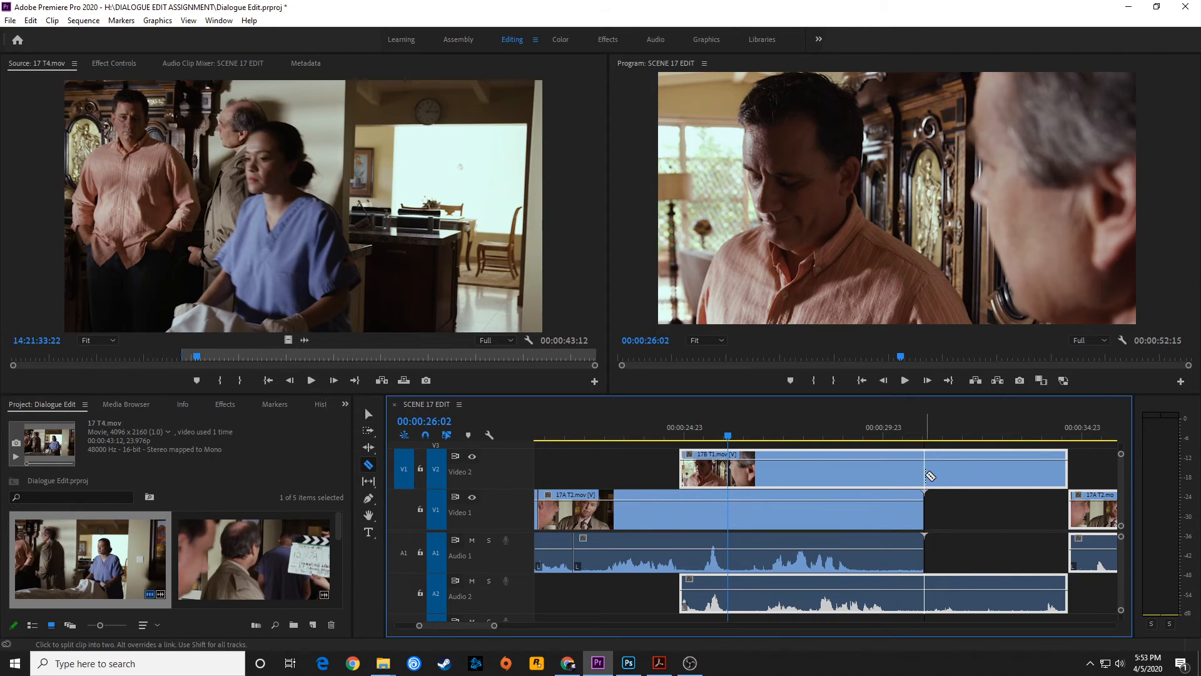
pyautogui.click(930, 476)
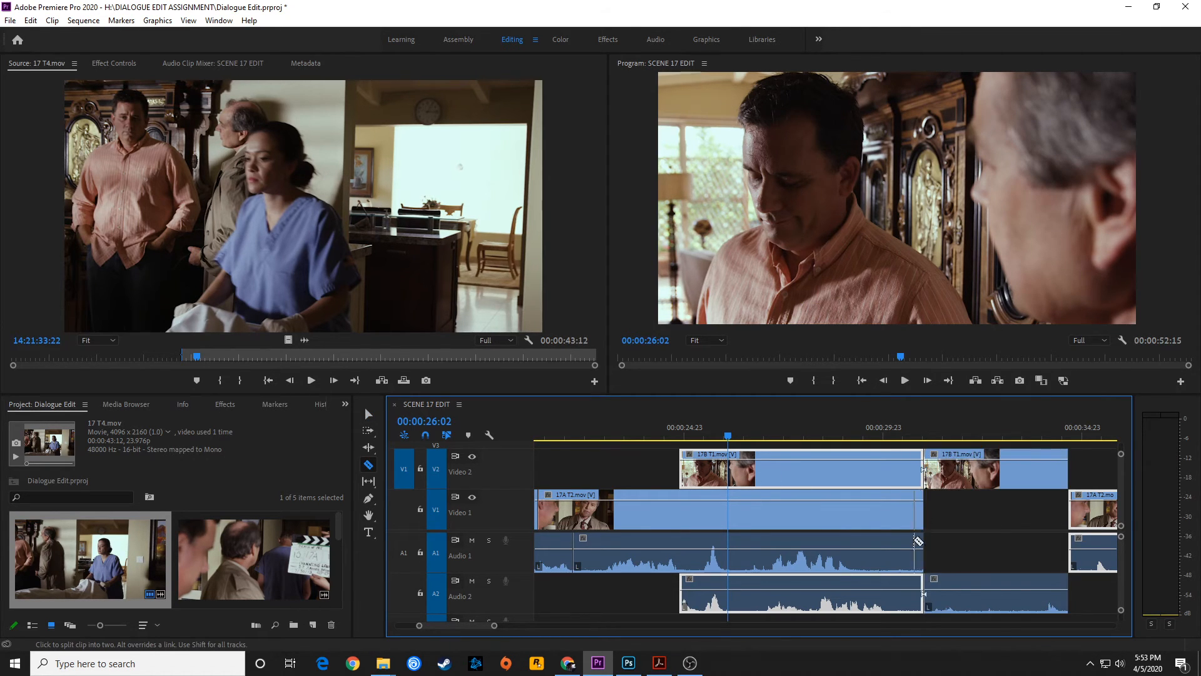
pyautogui.press('v')
# Delete only the audio of the first 17B T1.mov part and trim the end of its video back to 00:00:26:20
pyautogui.click(644, 605)
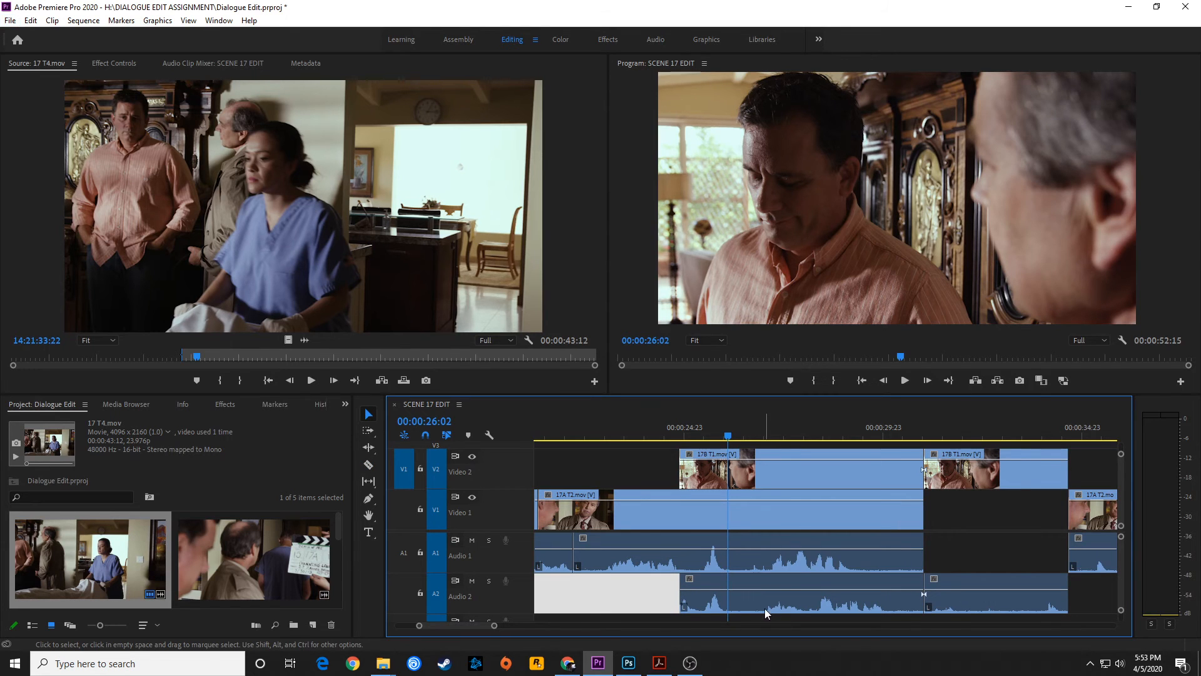
pyautogui.keyDown('alt'); pyautogui.click(777, 598); pyautogui.keyUp('alt')
pyautogui.press('Delete')
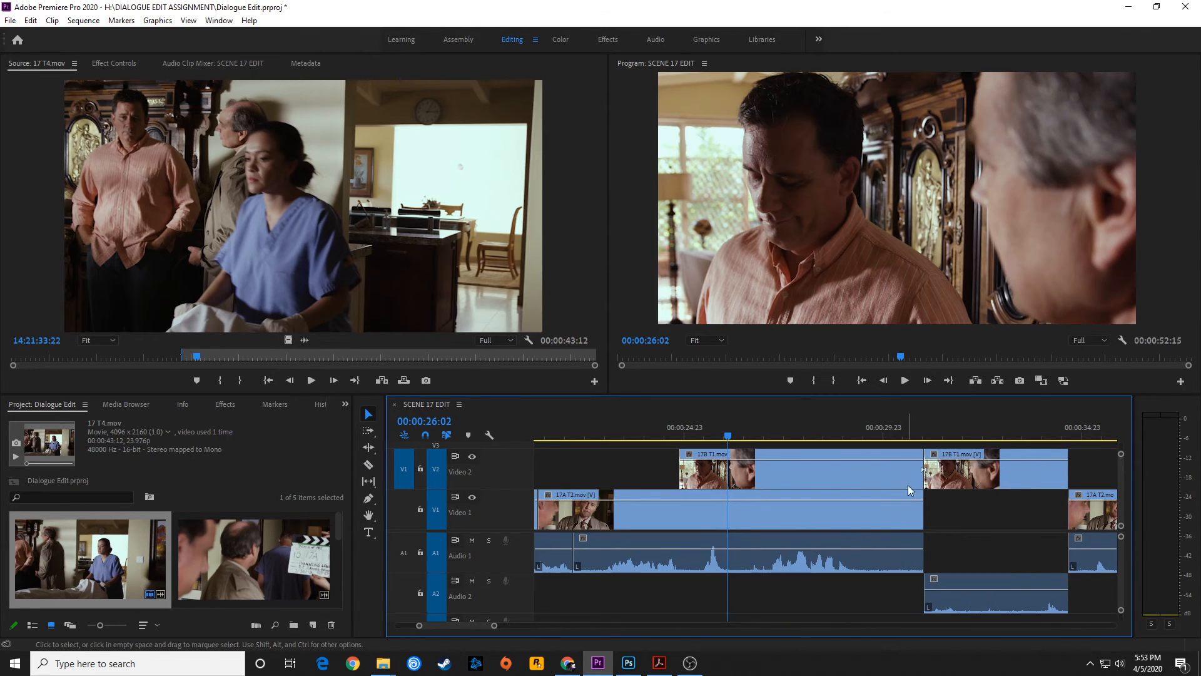
pyautogui.moveTo(923, 468); pyautogui.dragTo(760, 472)
# Return the second 17B T1.mov part to Video 1 and its audio to Audio 1, directly after 17A T2.mov
pyautogui.click(943, 481)
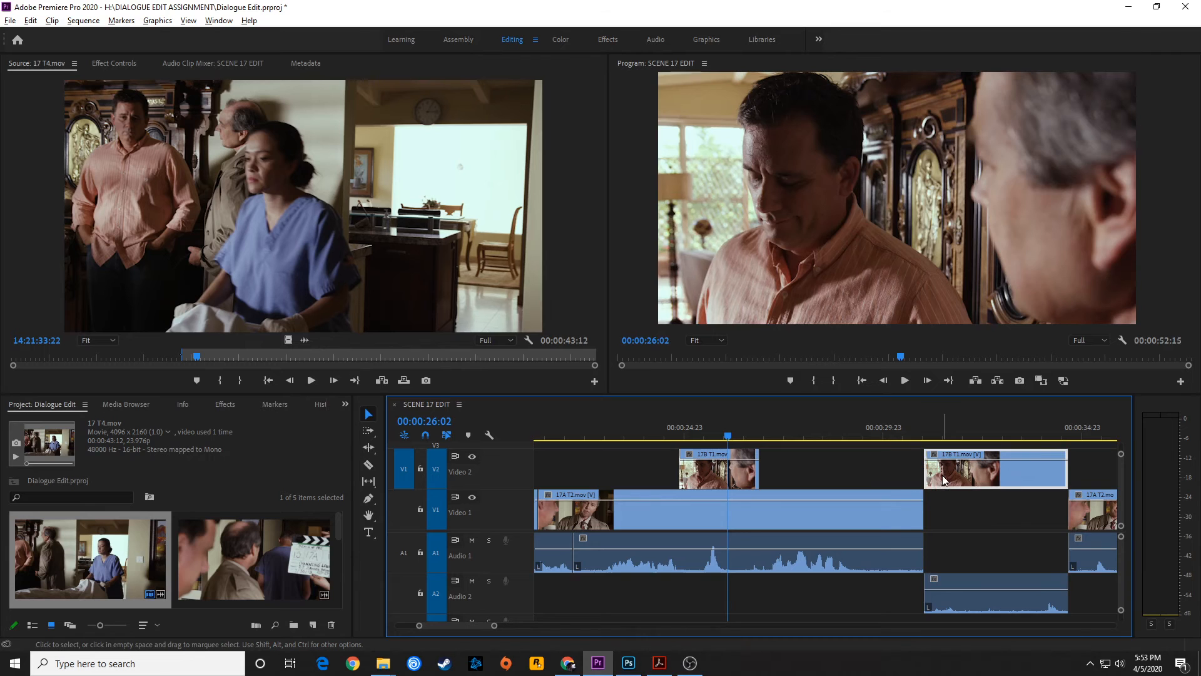
pyautogui.hotkey('alt', 'Down')
pyautogui.click(945, 578)
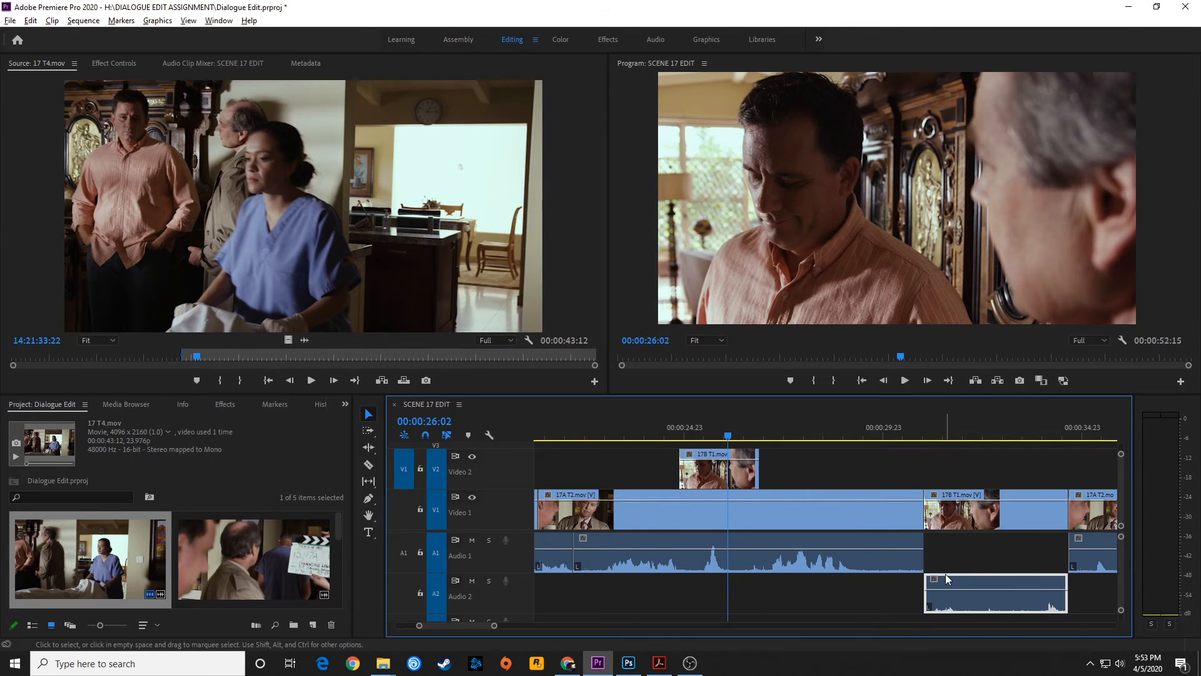
pyautogui.hotkey('alt', 'Up')
# Play from about 00:00:24:00 to review the 17B T1.mov reaction shot on Video 2 over the 17A T2.mov dialogue
pyautogui.click(643, 438)
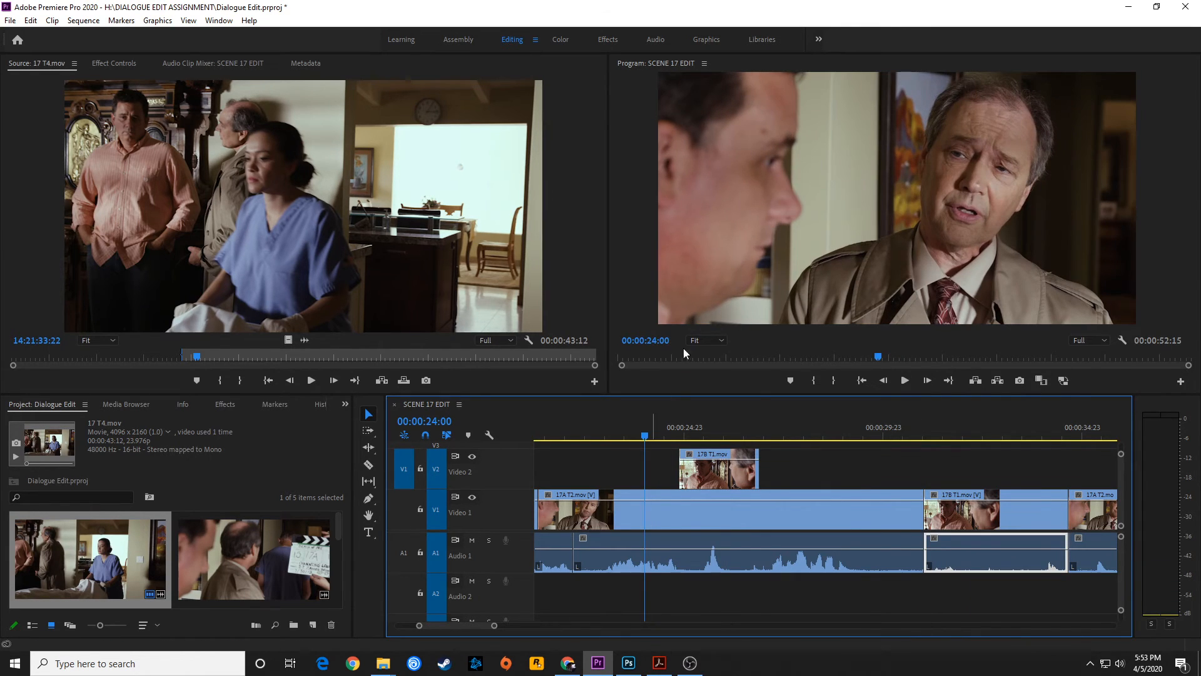
pyautogui.press('space')
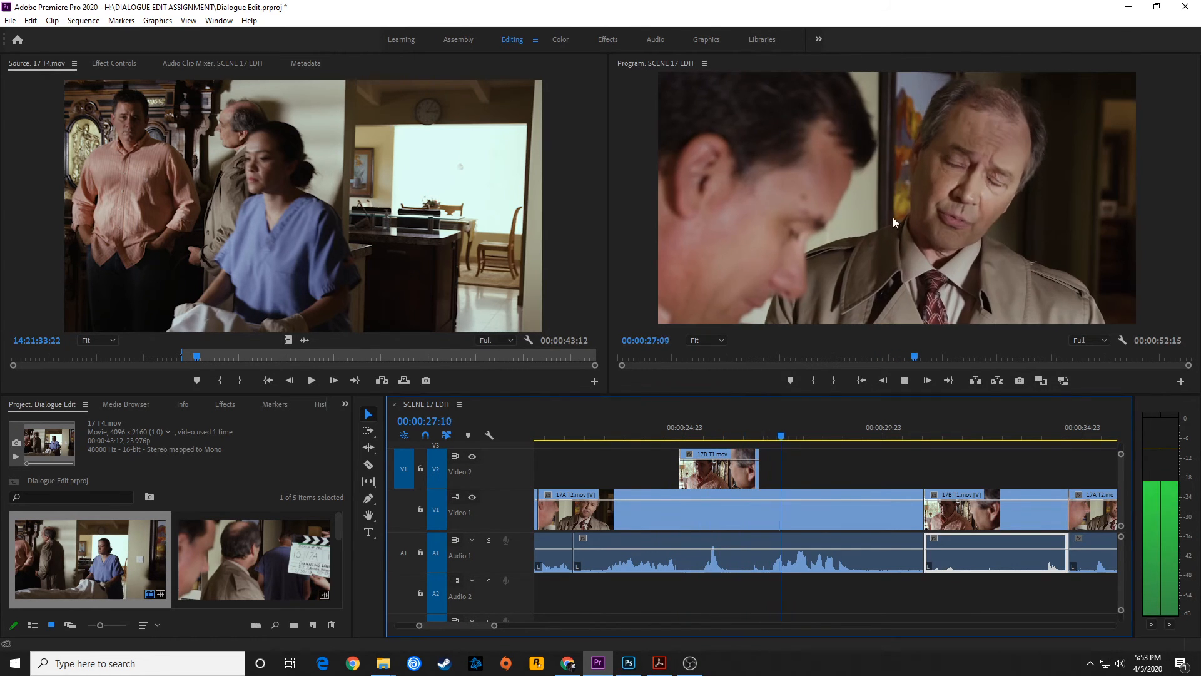
pyautogui.press('space')
pyautogui.click(641, 437)
pyautogui.press('space')
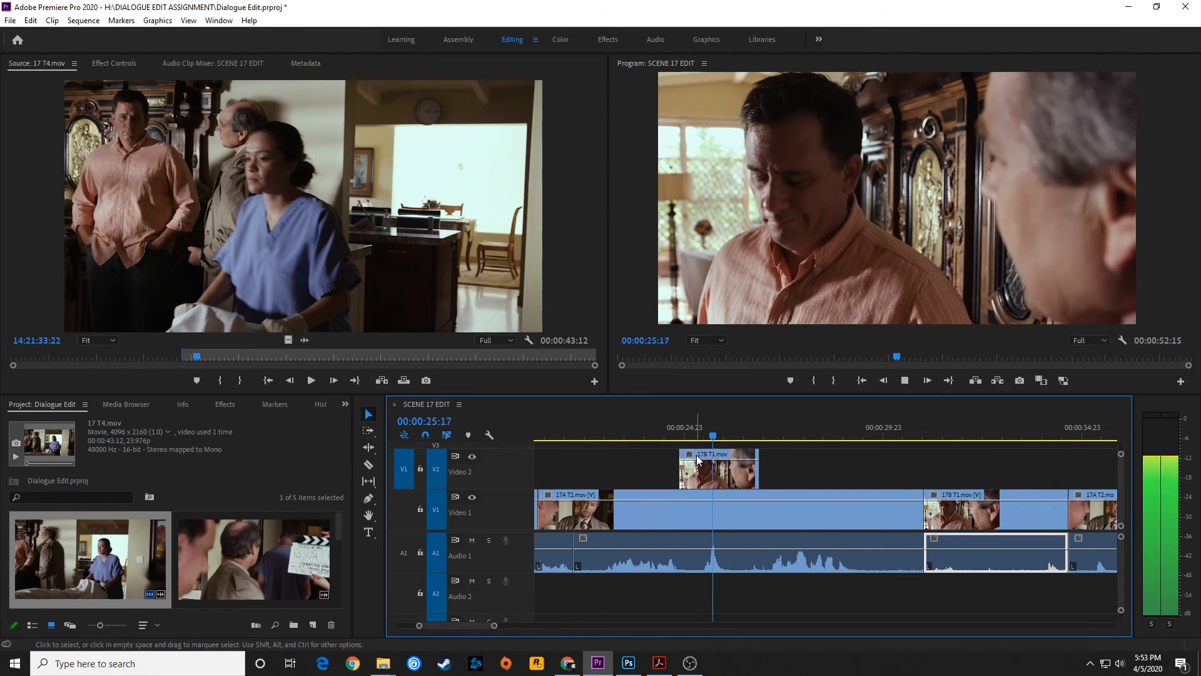
pyautogui.press('space')
# Move the 17B T1.mov reaction shot from Video 2 down into 17A T2.mov on Video 1 and play across it
pyautogui.click(665, 436)
pyautogui.click(725, 480)
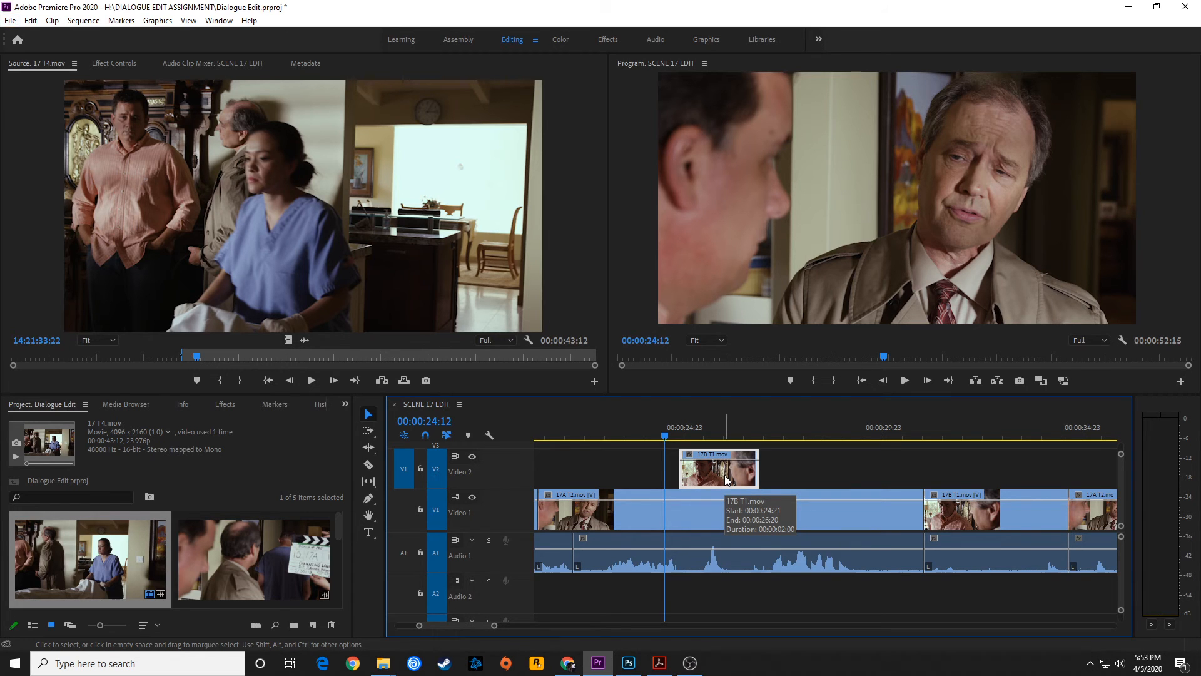
pyautogui.hotkey('alt', 'Down')
pyautogui.press('space')
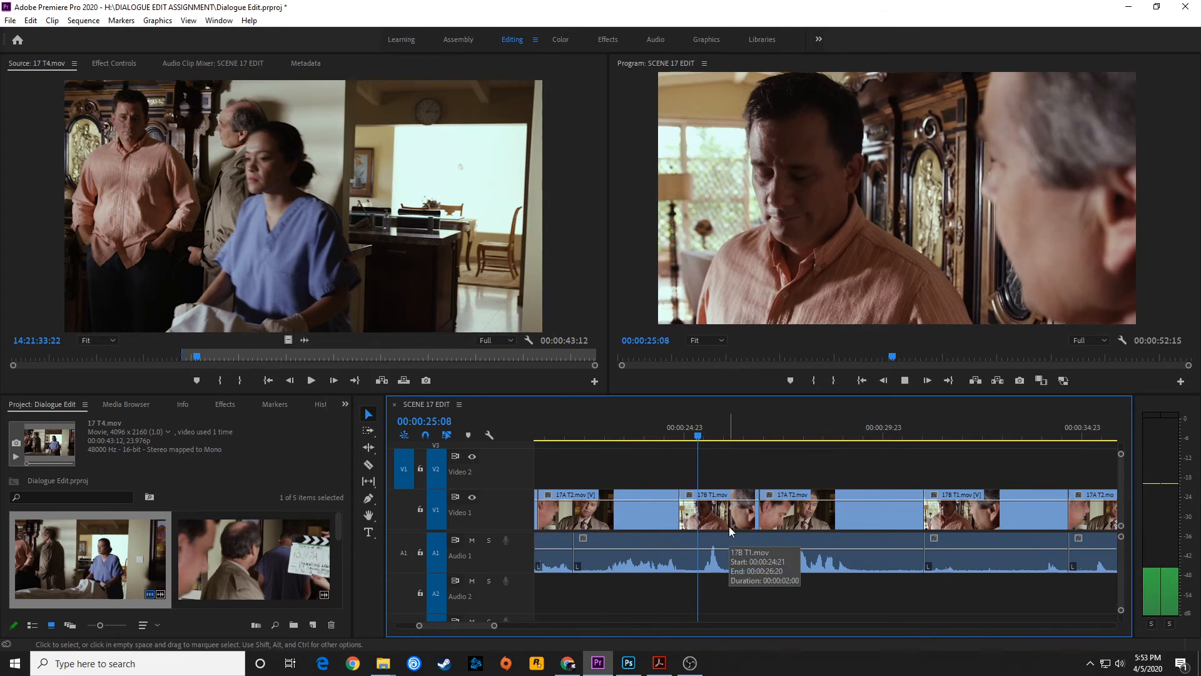
pyautogui.press('space')
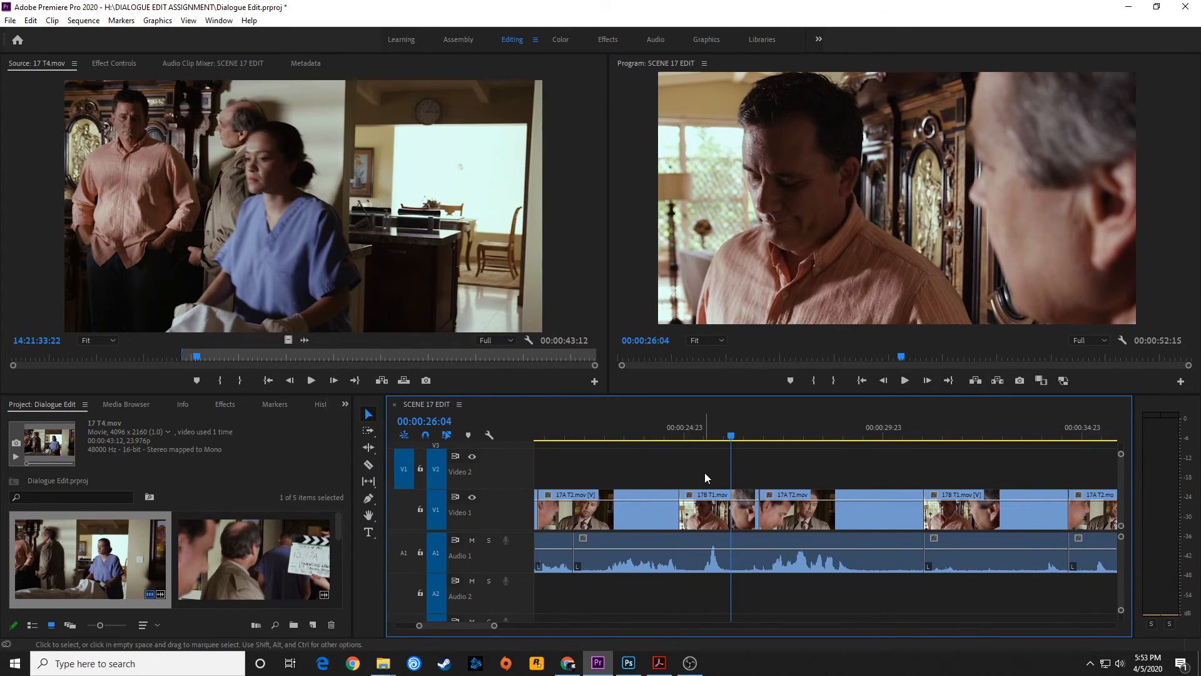
# Roll the cut from 17A T2.mov to the 17B T1.mov reaction shot 22 frames earlier and play across it
pyautogui.press('Up')
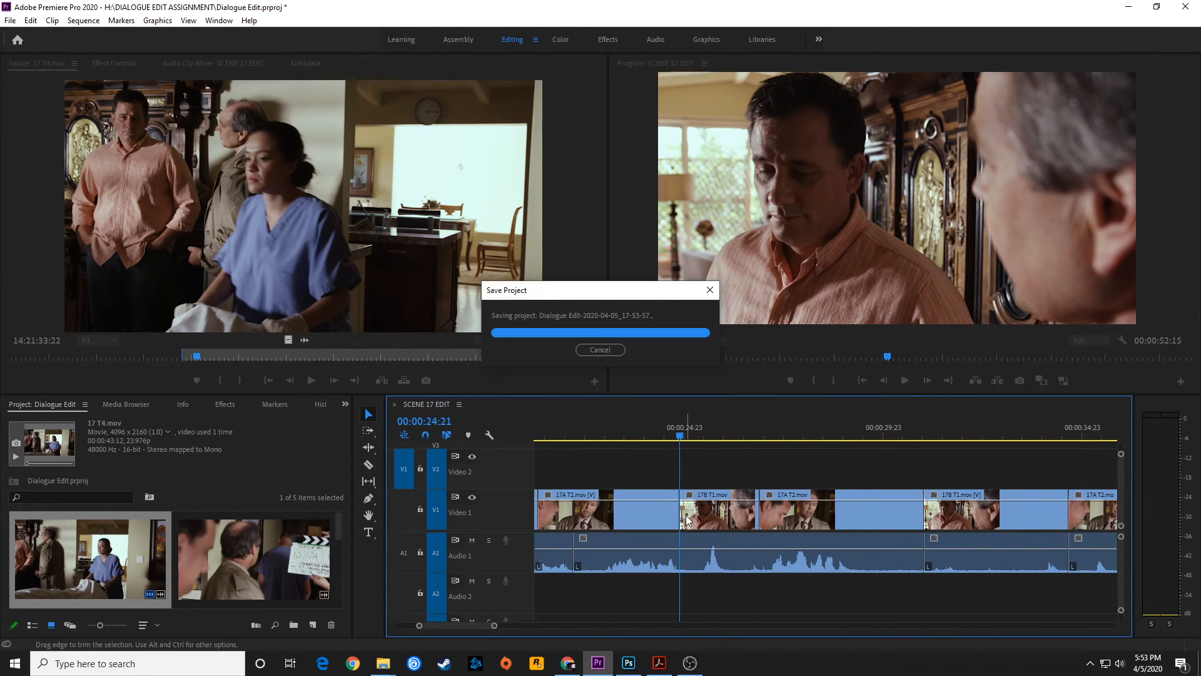
pyautogui.doubleClick(687, 519)
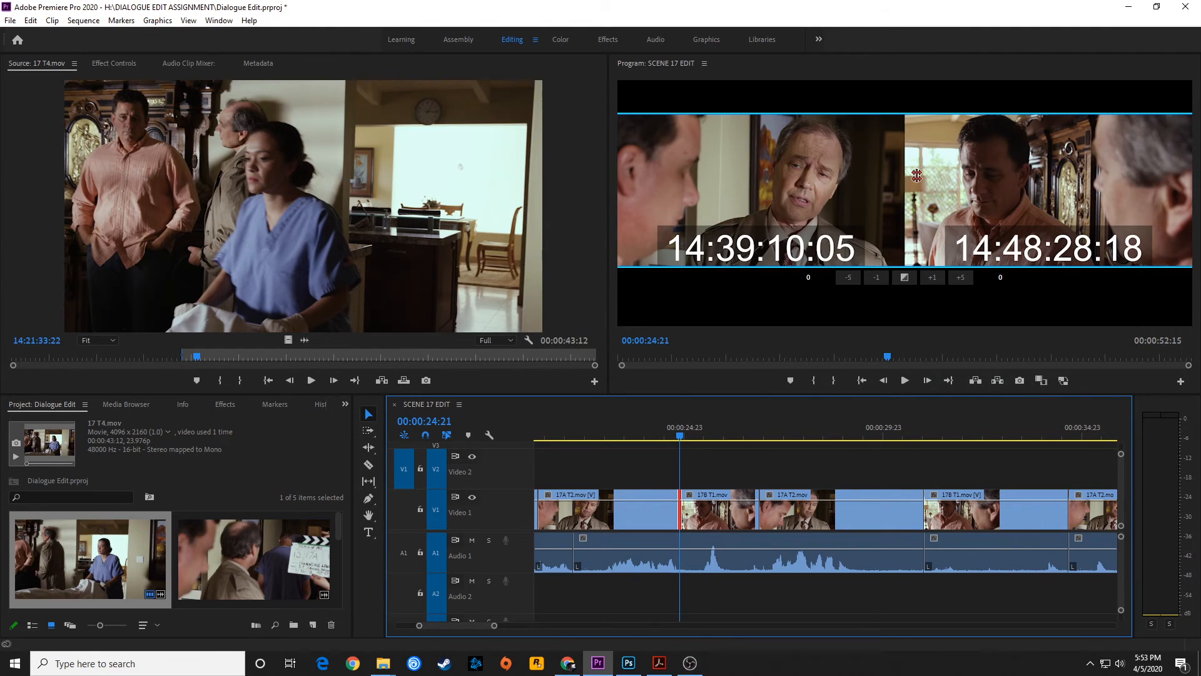
pyautogui.moveTo(916, 176); pyautogui.dragTo(874, 176)
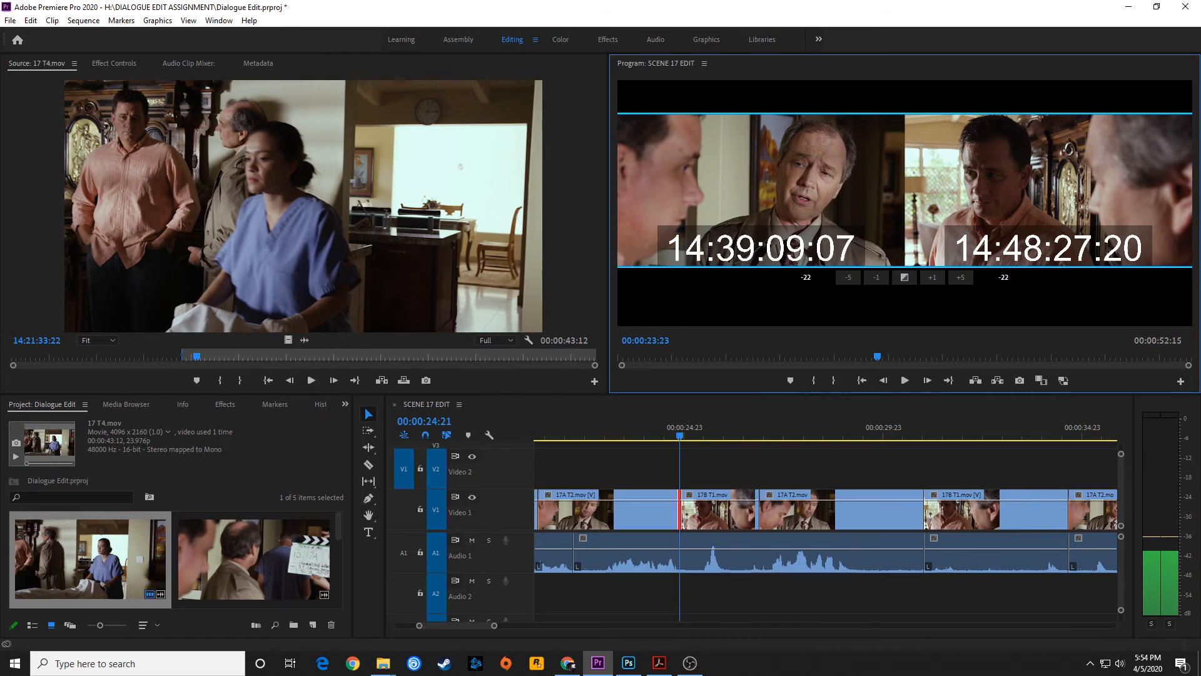
pyautogui.click(616, 436)
pyautogui.press('space')
pyautogui.click(617, 436)
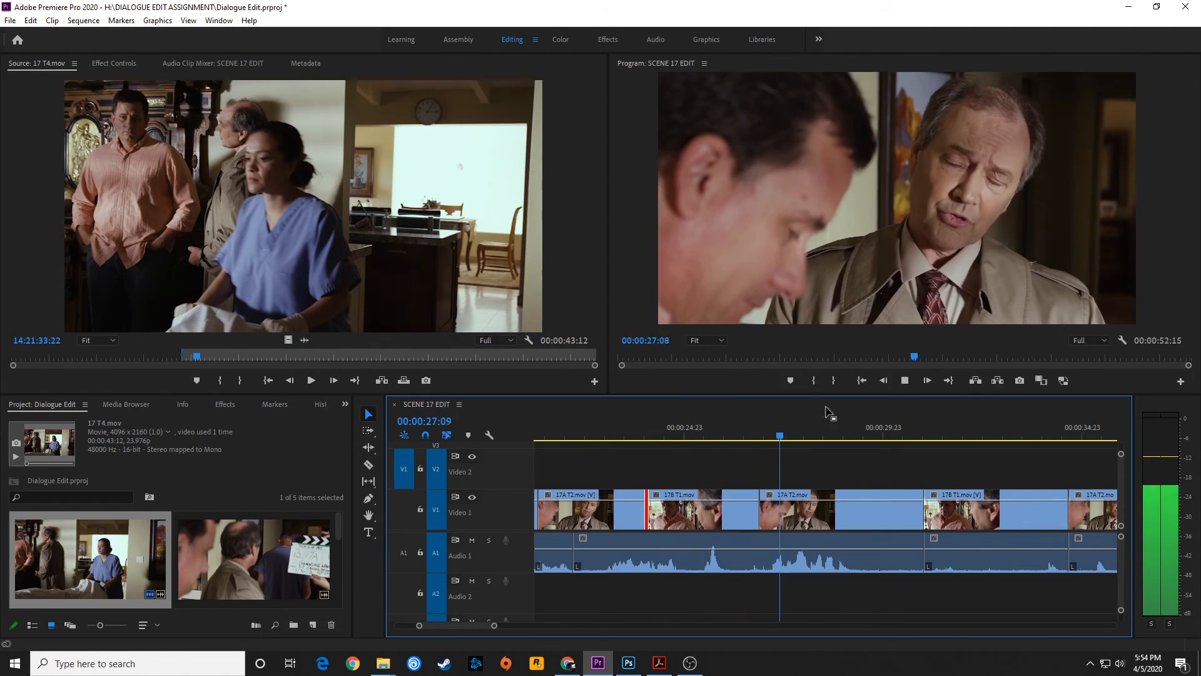
# Play SCENE 17 EDIT from about 00:00:25:09 to 00:00:39:09 to review the 17B T1.mov reaction shot and the following cuts
pyautogui.click(700, 436)
pyautogui.press('space')
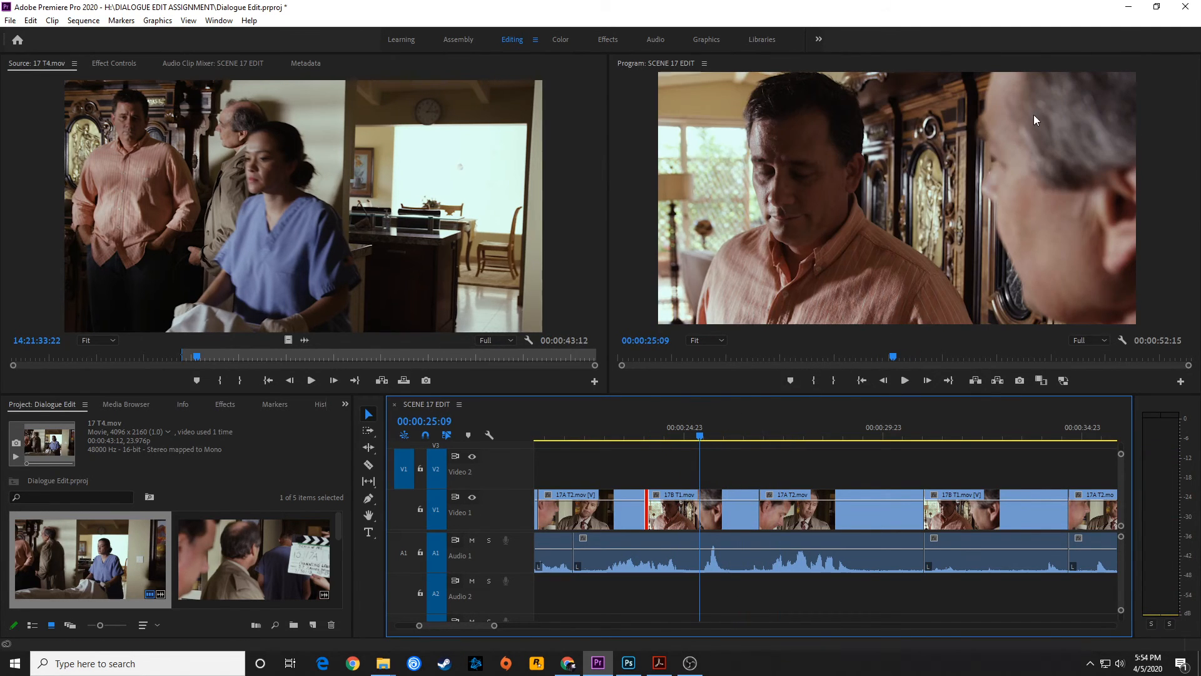
pyautogui.press('space')
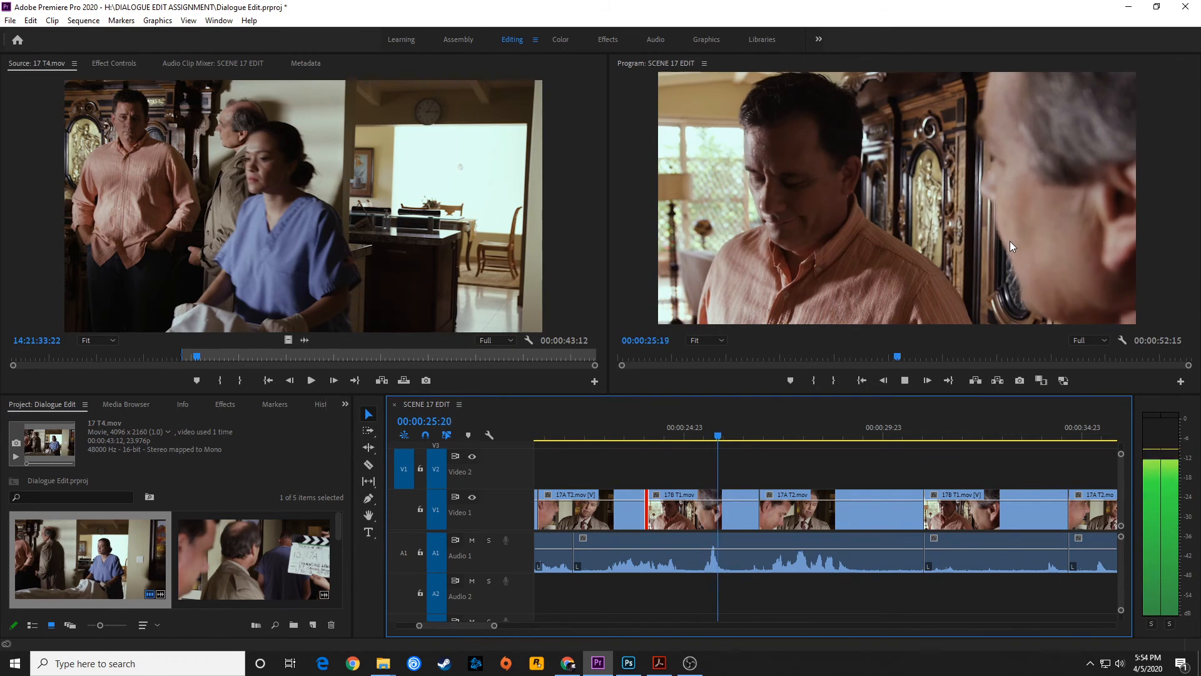
pyautogui.press('space')
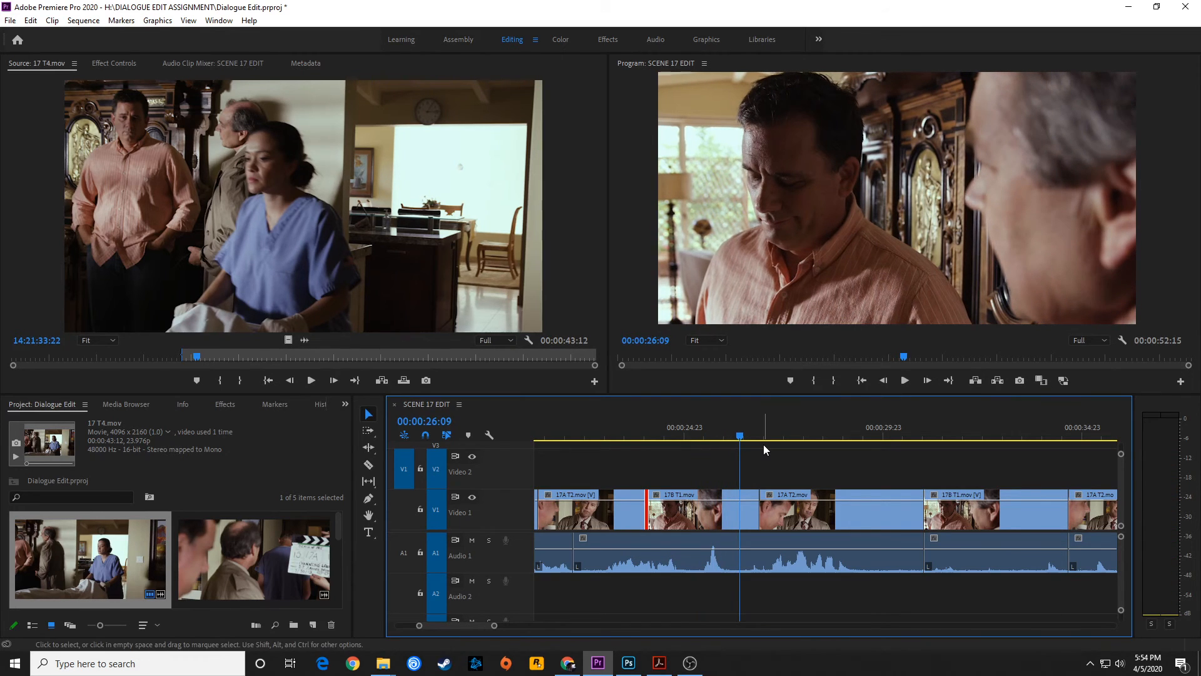
pyautogui.press('space')
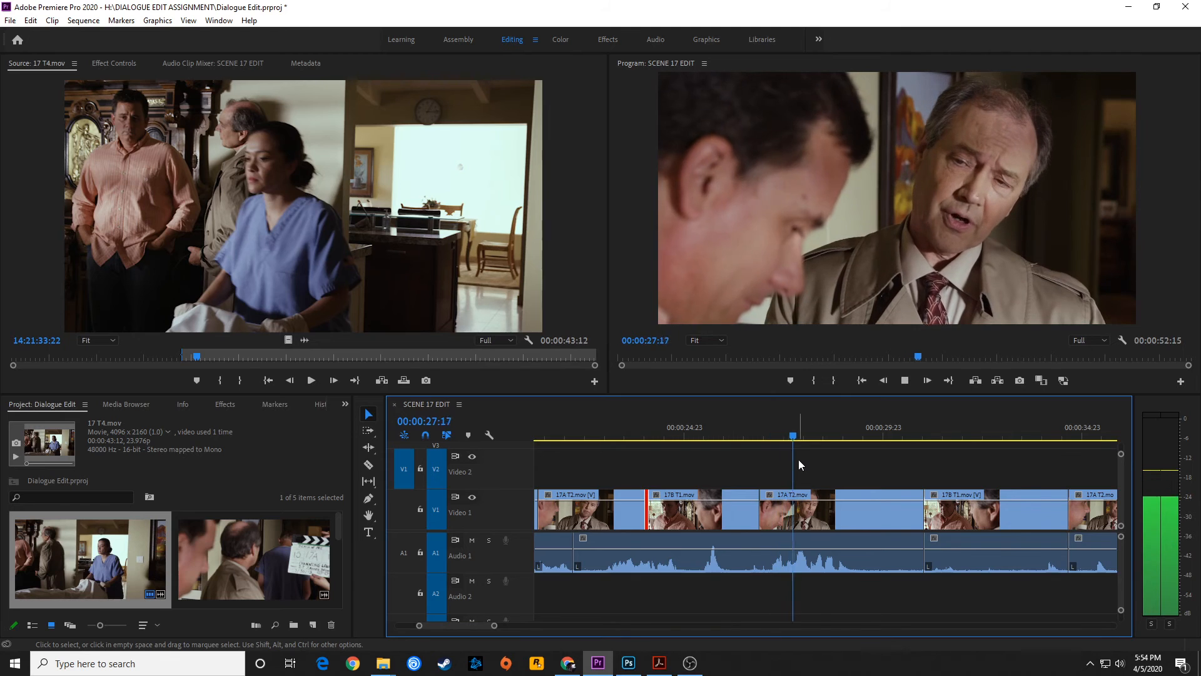
pyautogui.press('\\')
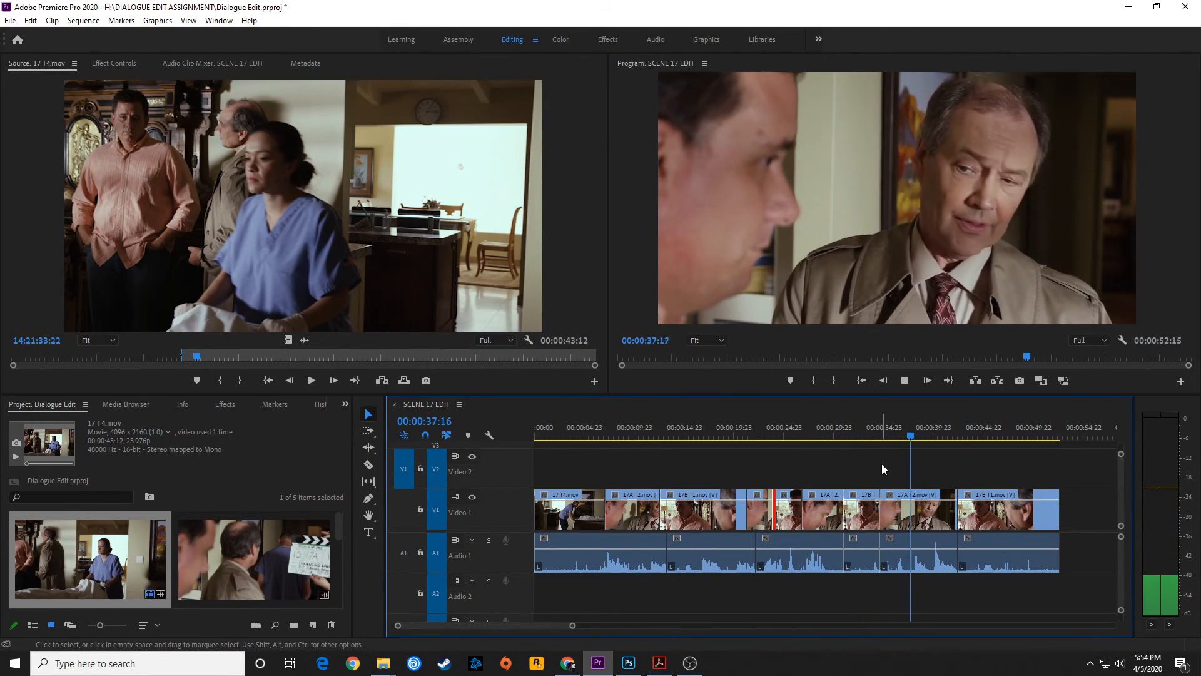
pyautogui.press('space')
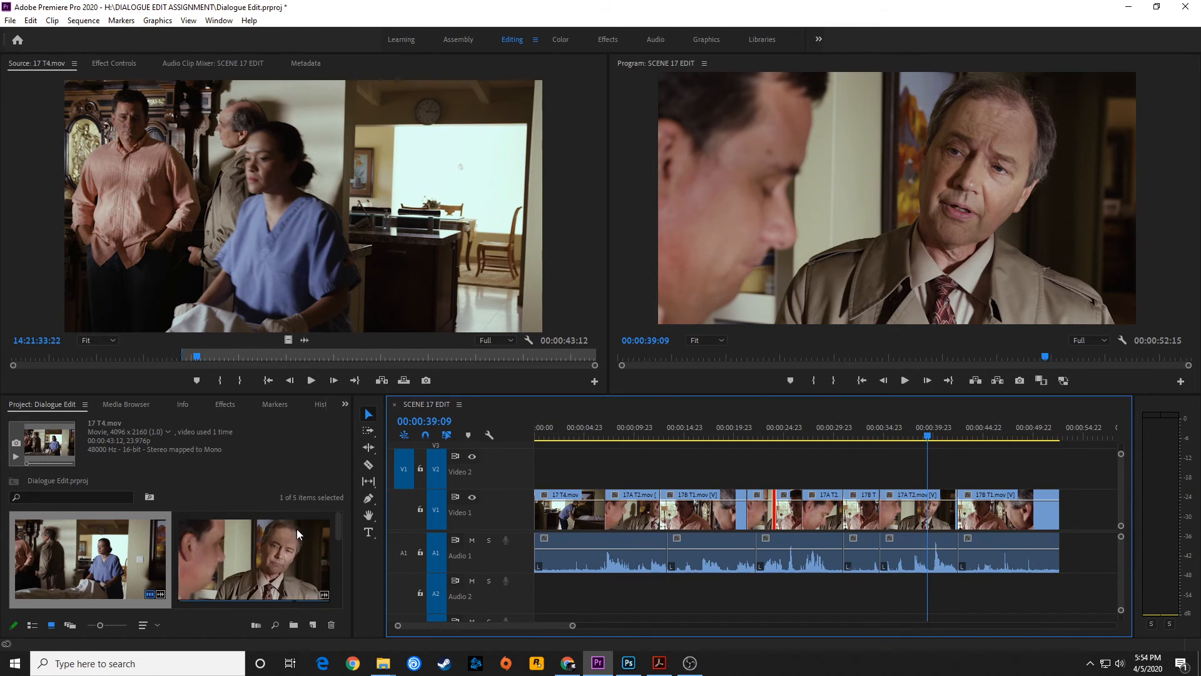
# Open SCENE 17 EDIT from the project and play back and forth over the handshake in the 17 T4.mov source, around 14:22:05 to 14:22:06
pyautogui.press('`')
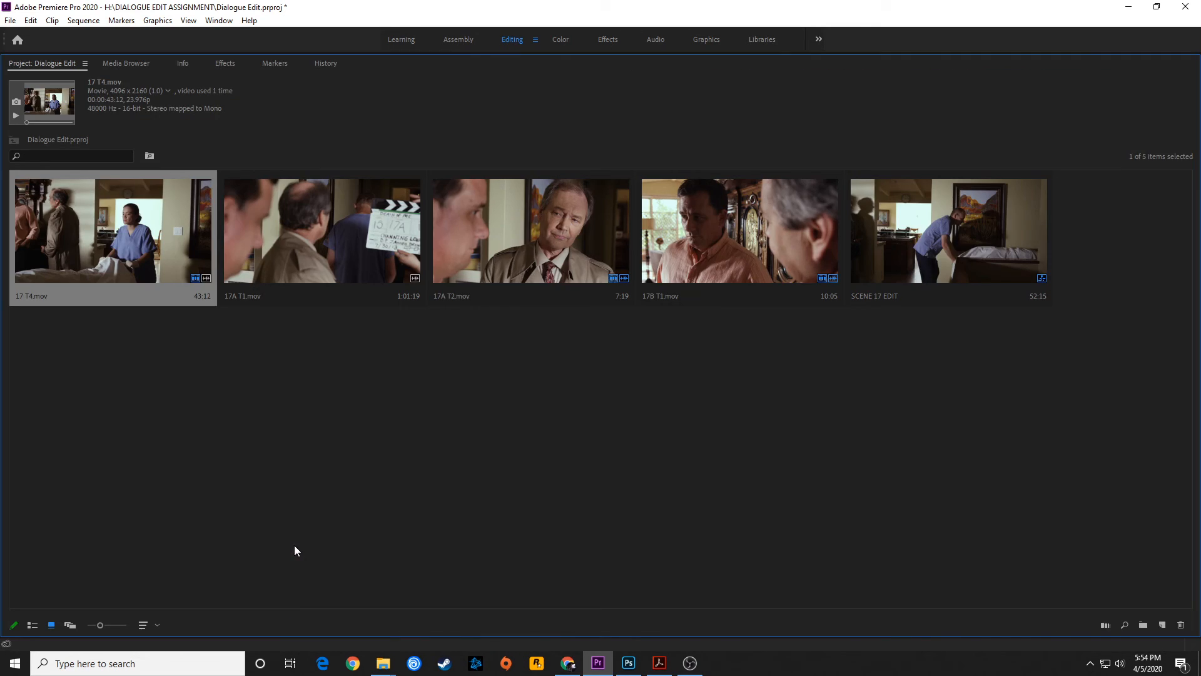
pyautogui.click(490, 373)
pyautogui.doubleClick(885, 250)
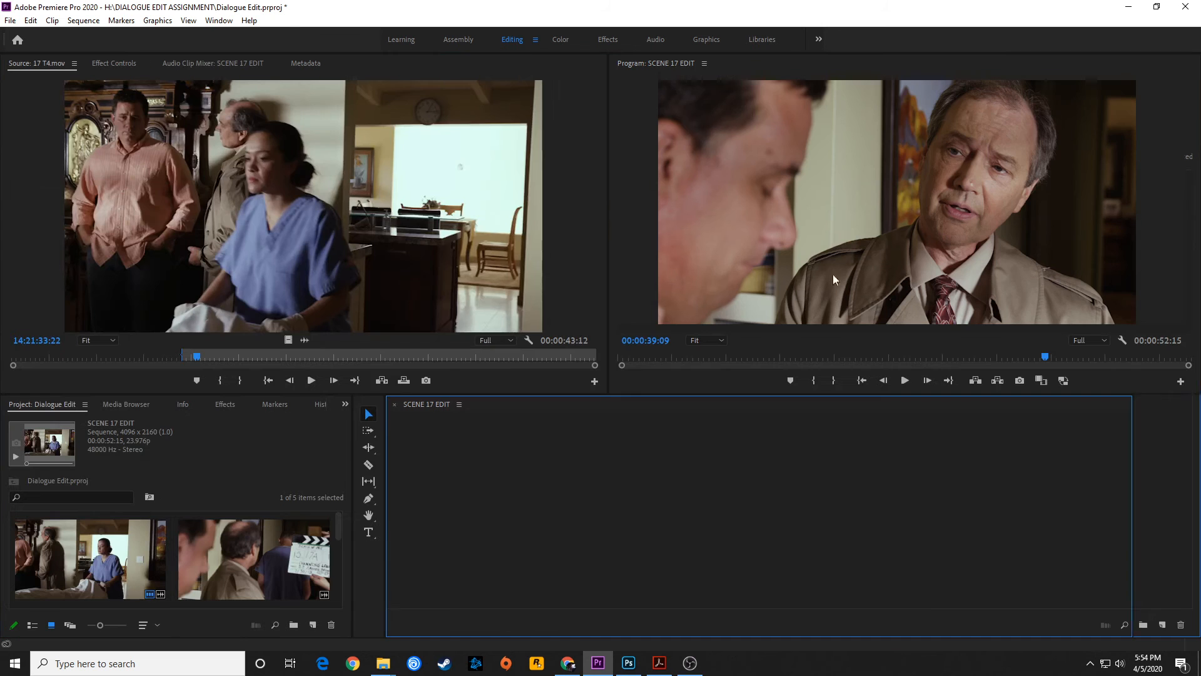
pyautogui.moveTo(268, 354); pyautogui.dragTo(459, 365)
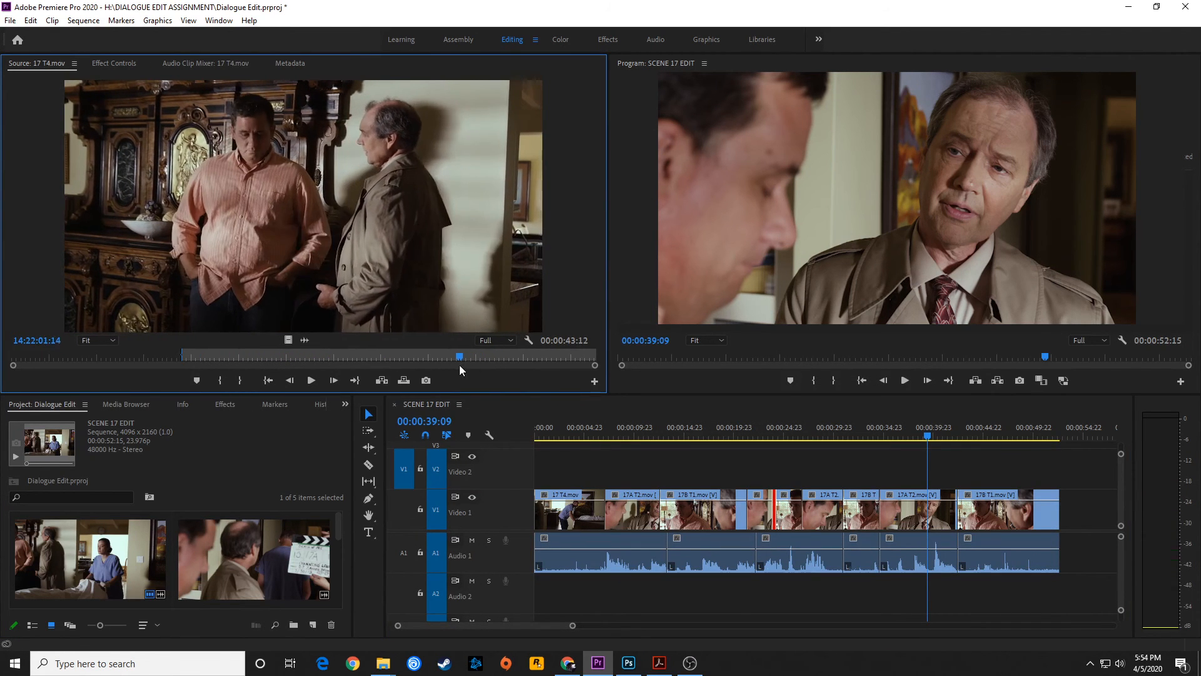
pyautogui.press('space')
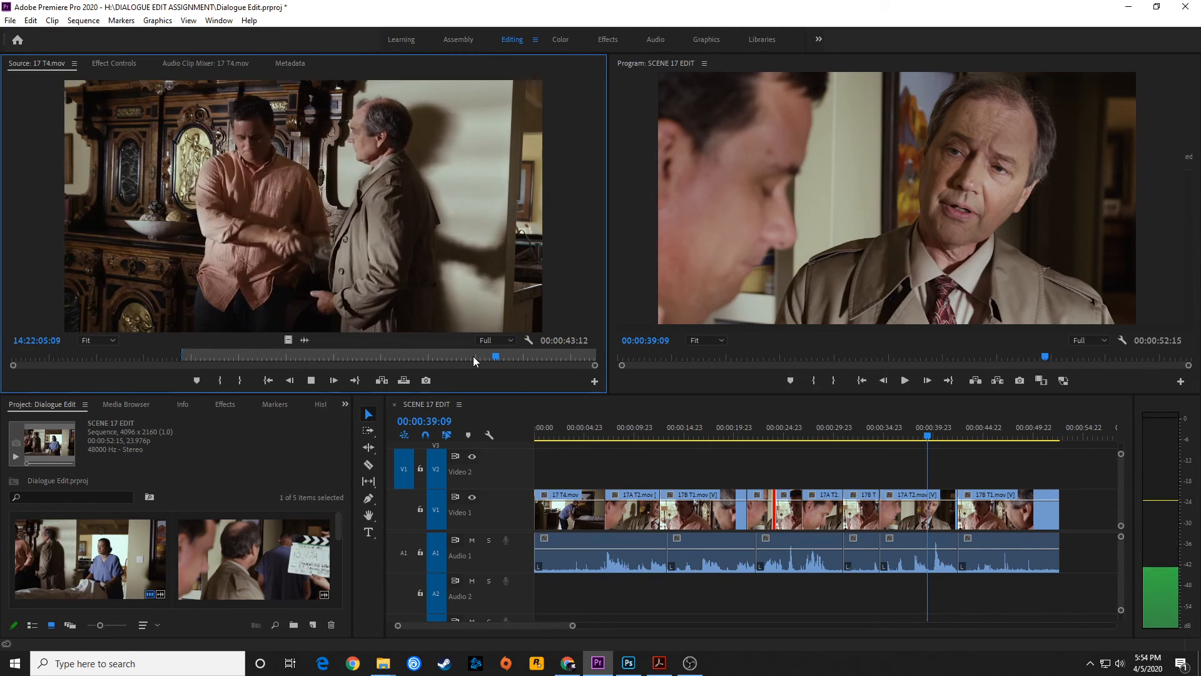
pyautogui.press('j')
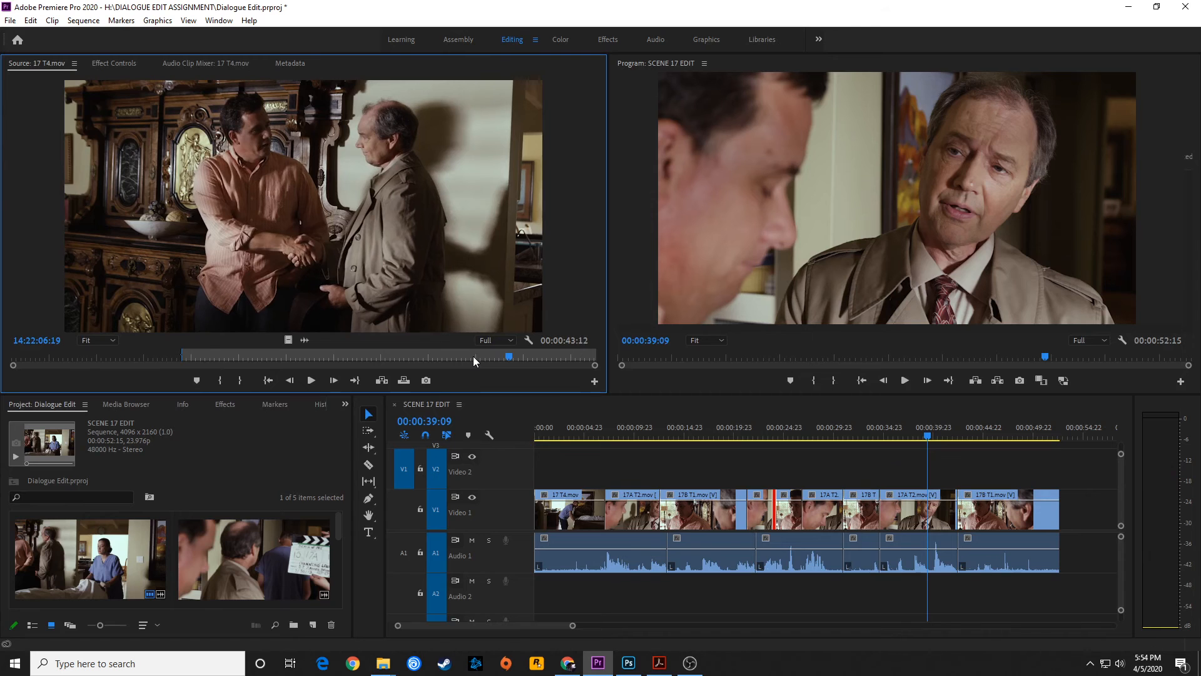
pyautogui.press('k')
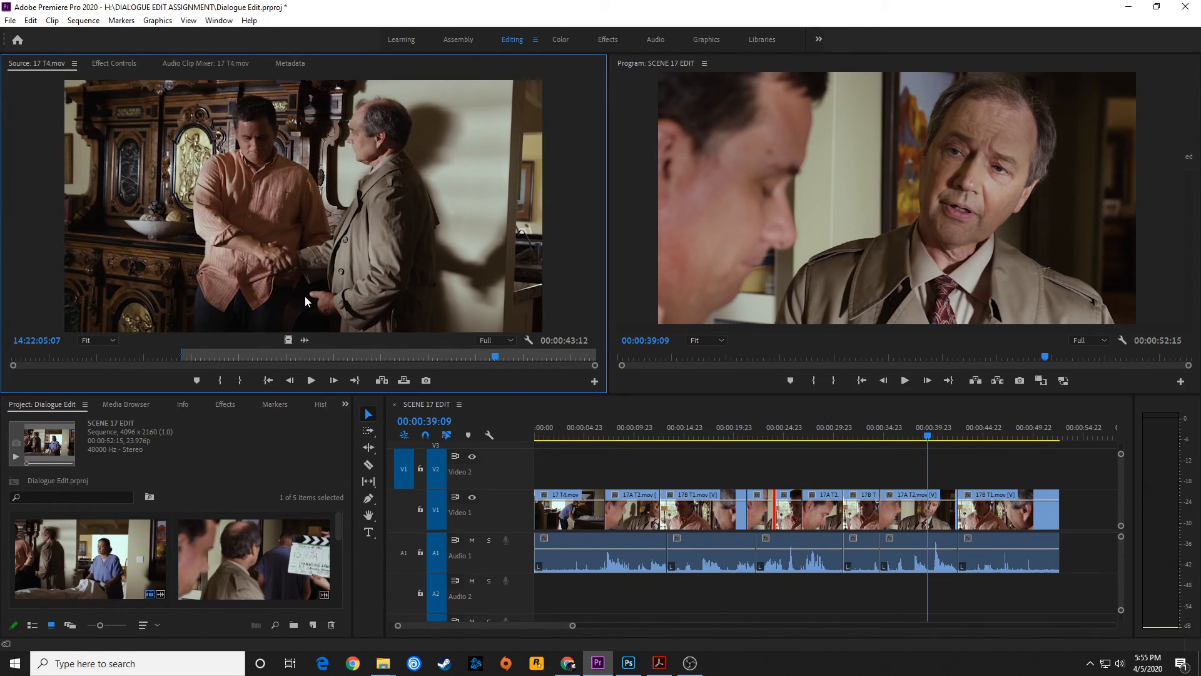
pyautogui.press('l')
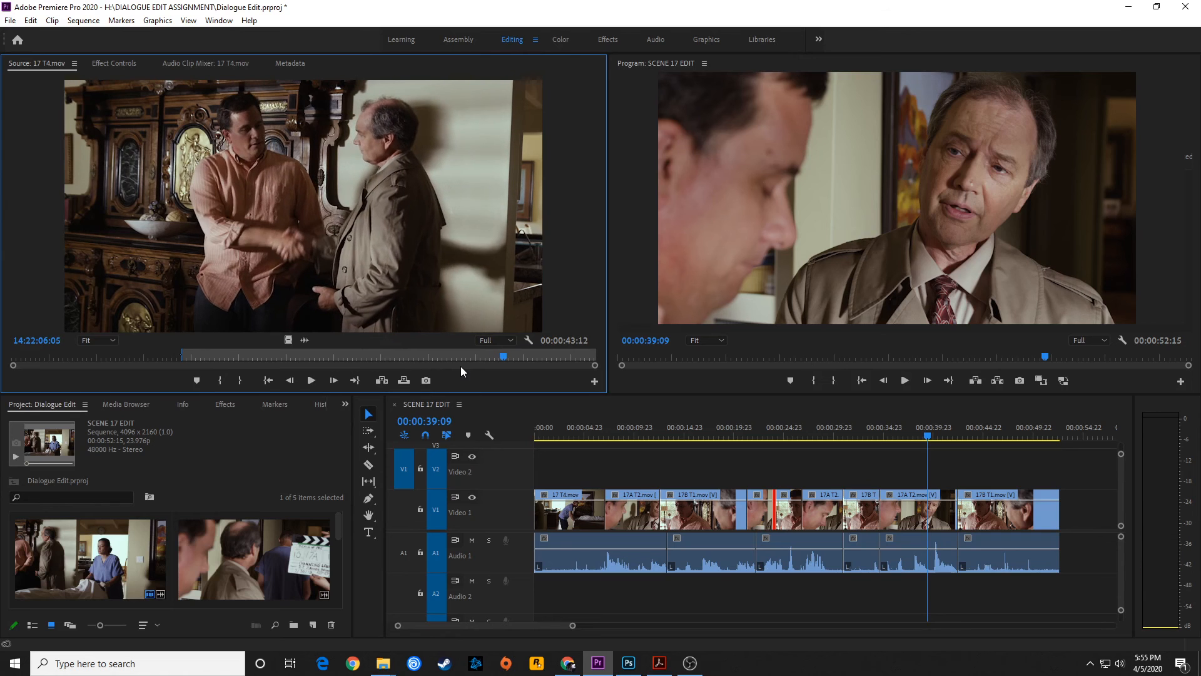
pyautogui.press('k')
pyautogui.press('j')
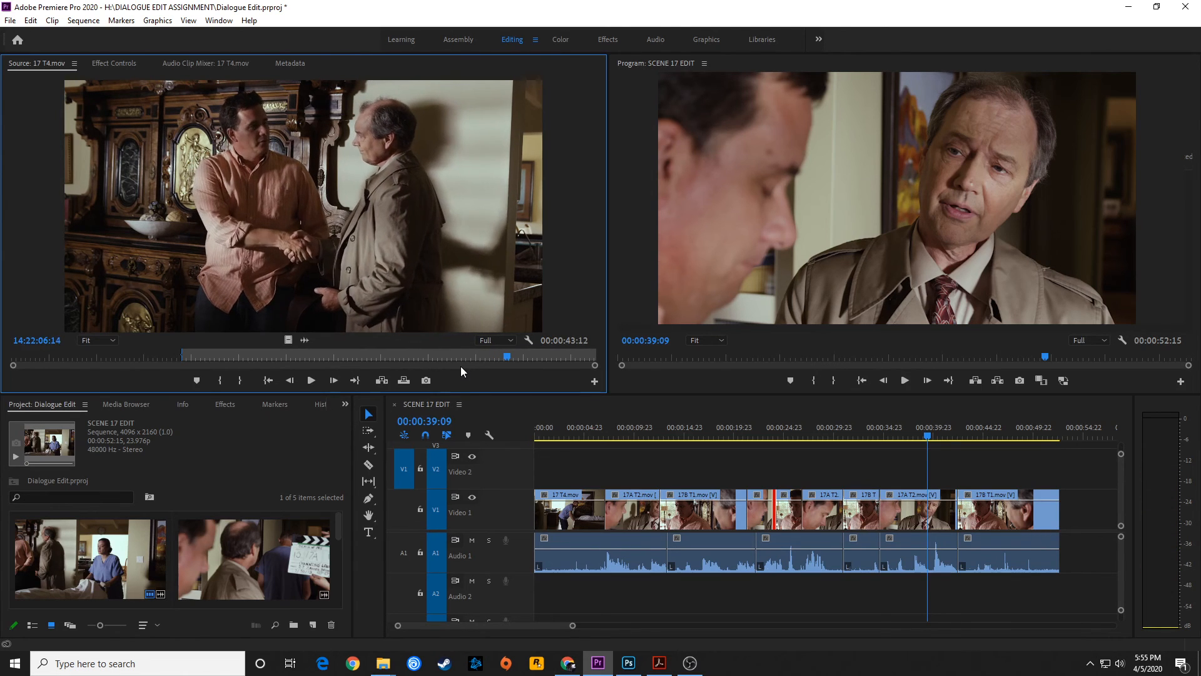
# Find the handshake frame at 14:22:06:11 in the 17 T4.mov source and mark the In point there
pyautogui.click(1015, 431)
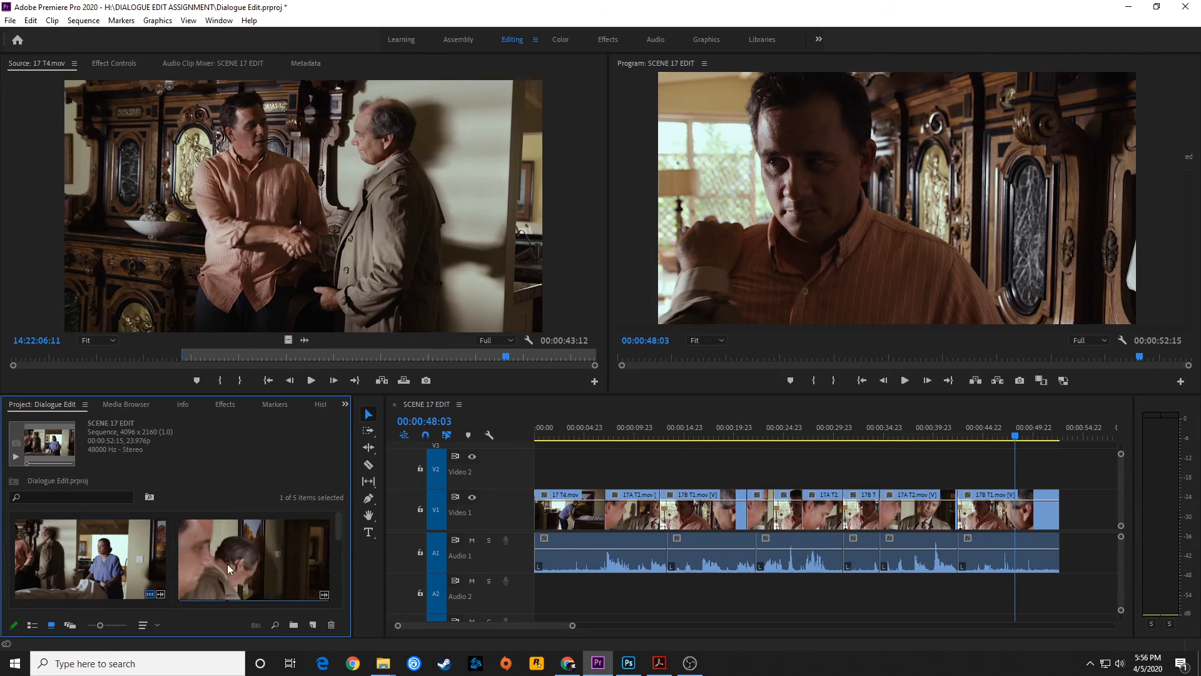
pyautogui.moveTo(508, 358)
pyautogui.mouseDown()
pyautogui.moveTo(487, 363)
pyautogui.moveTo(504, 356)
pyautogui.mouseUp()
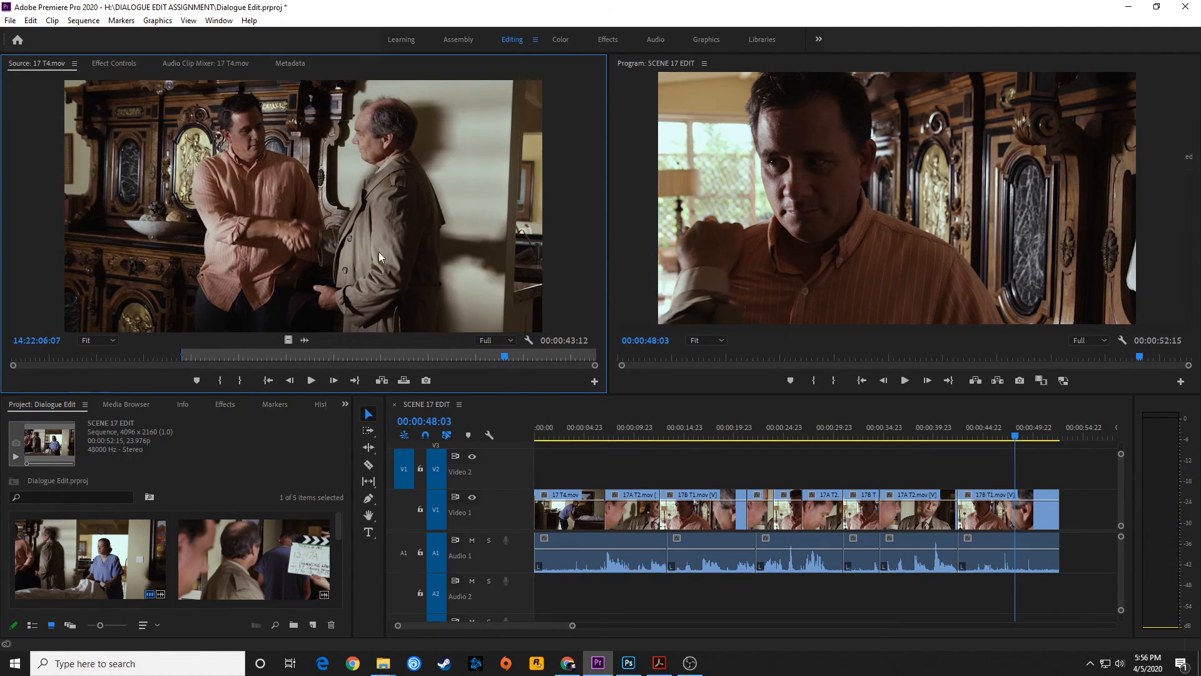
pyautogui.press('space')
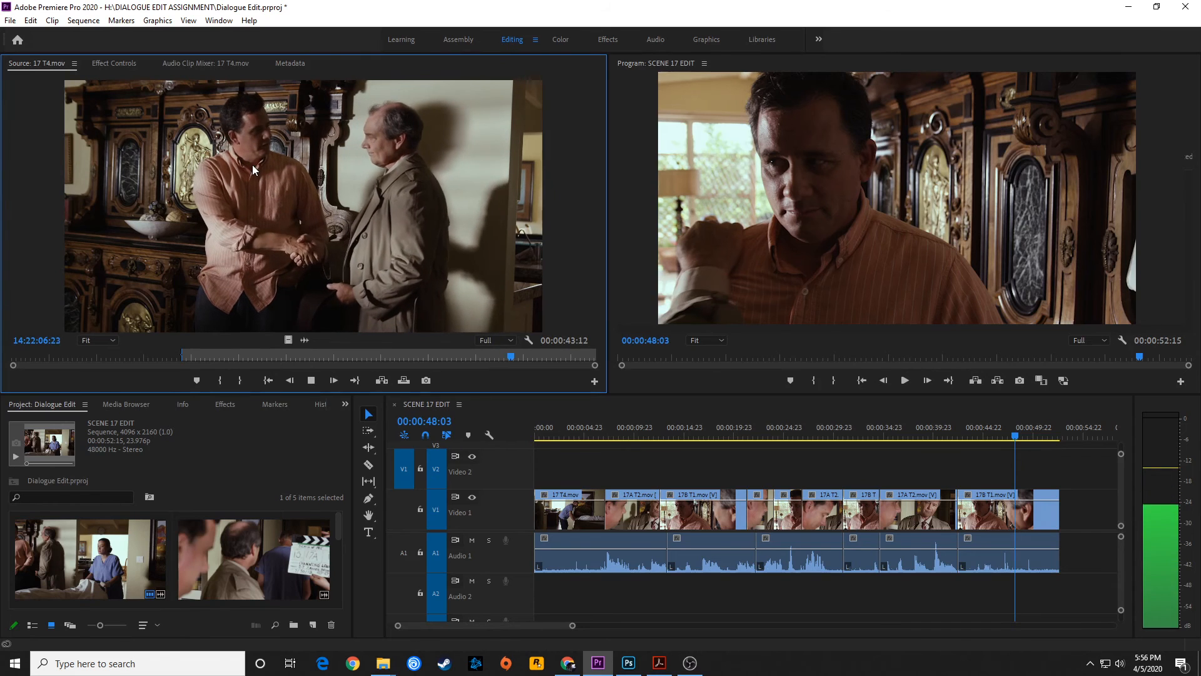
pyautogui.press('j')
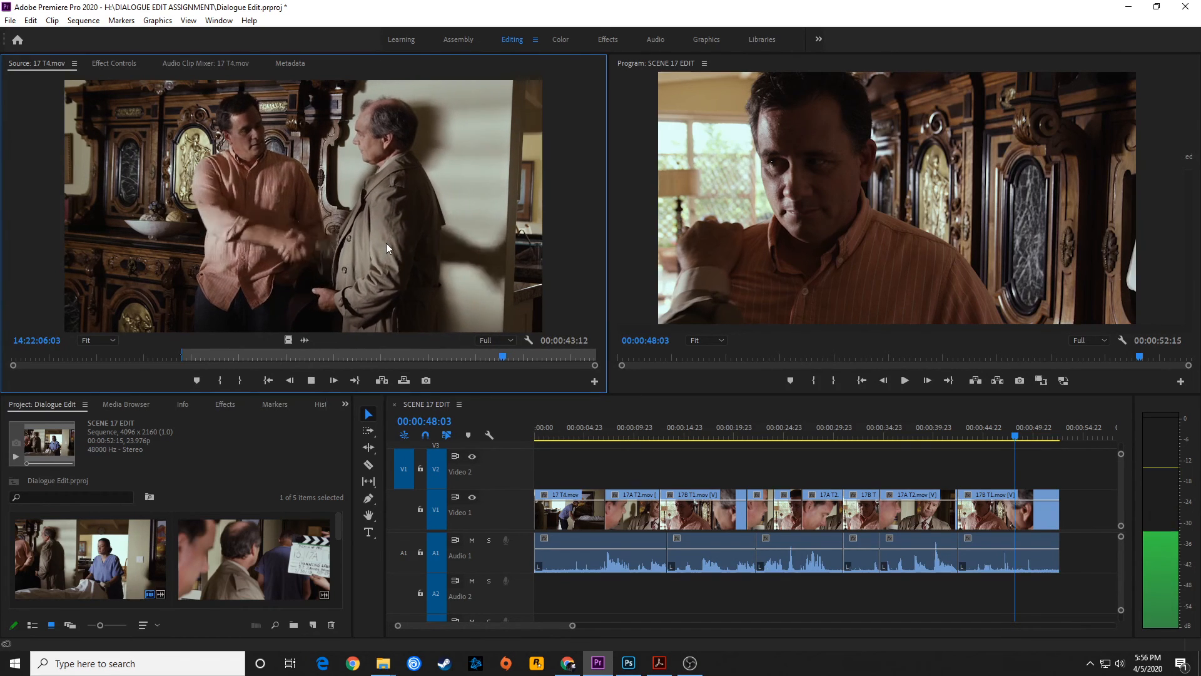
pyautogui.press('l')
pyautogui.press('space')
pyautogui.press('Right')
pyautogui.press('Right')
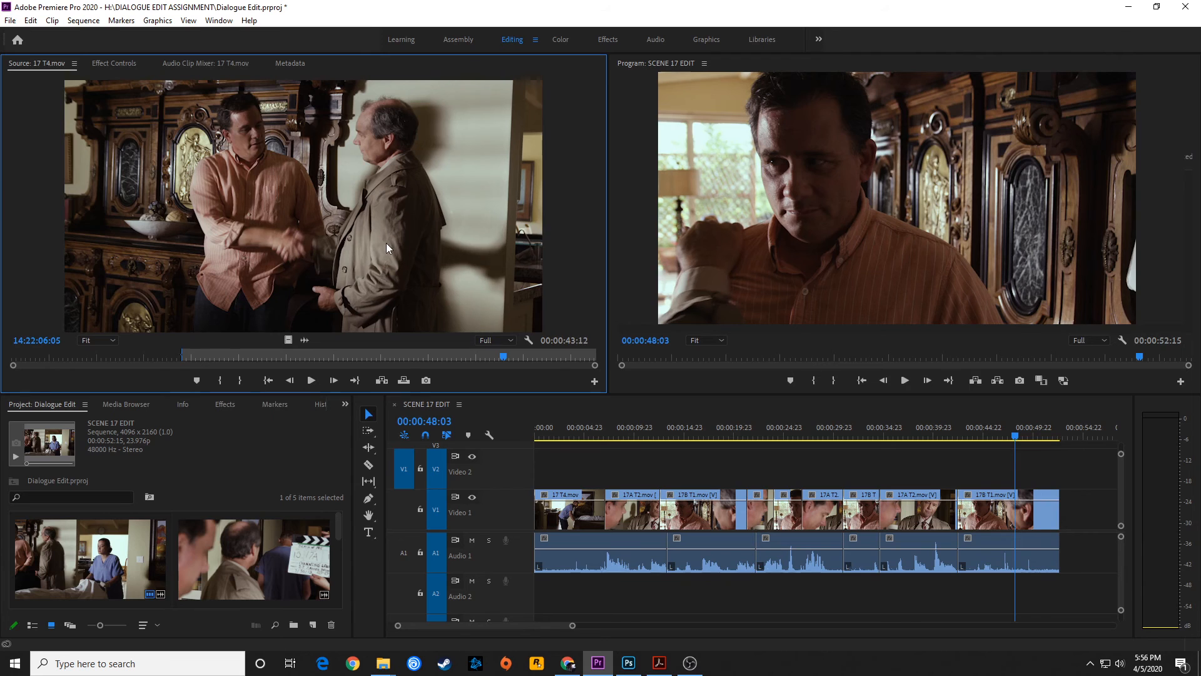
pyautogui.press('Right')
pyautogui.press('Right')
pyautogui.press('Right')
pyautogui.press('Right')
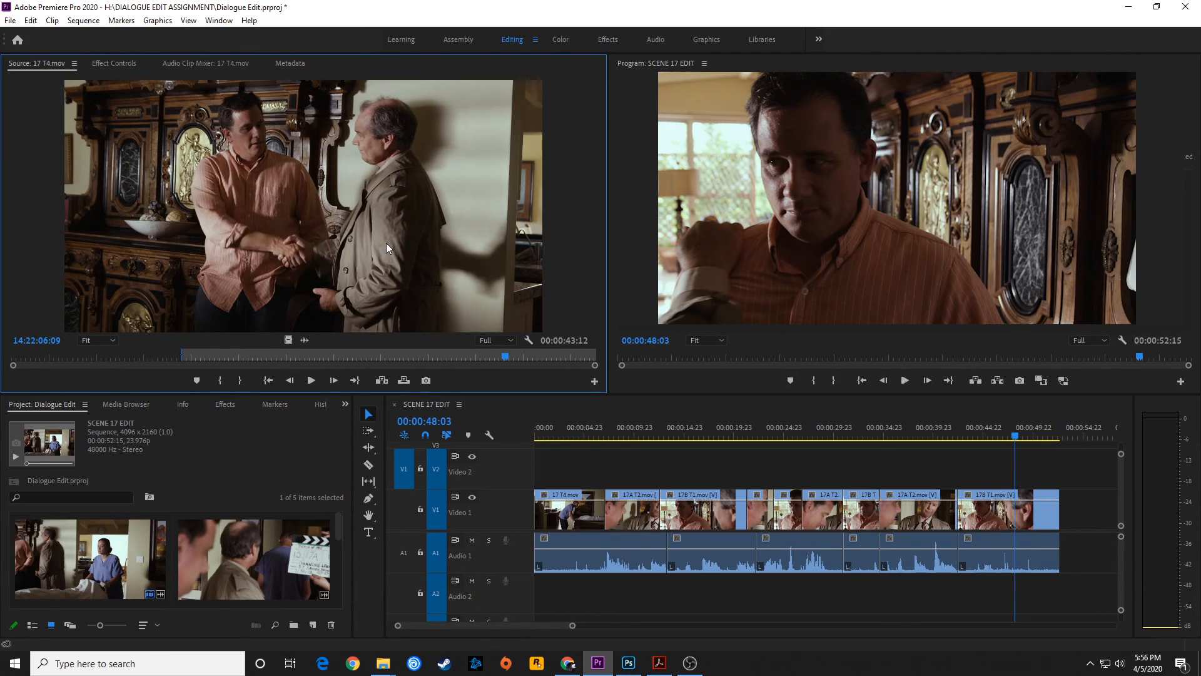
pyautogui.press('Right')
pyautogui.press('Right')
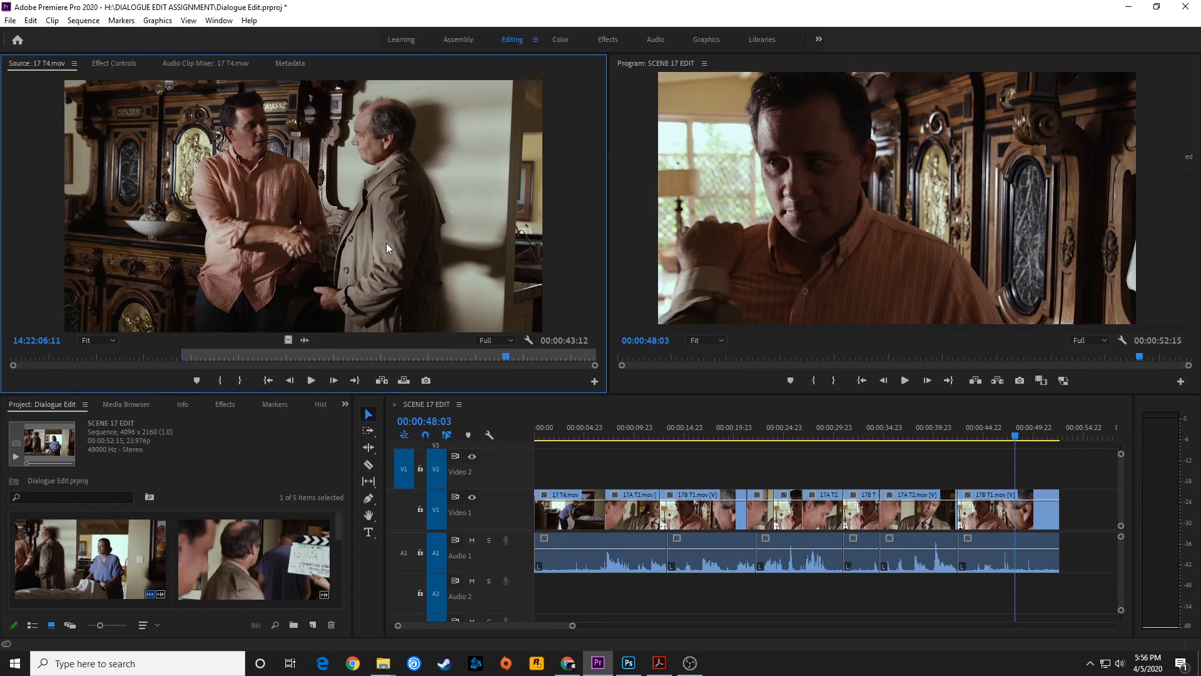
pyautogui.press('i')
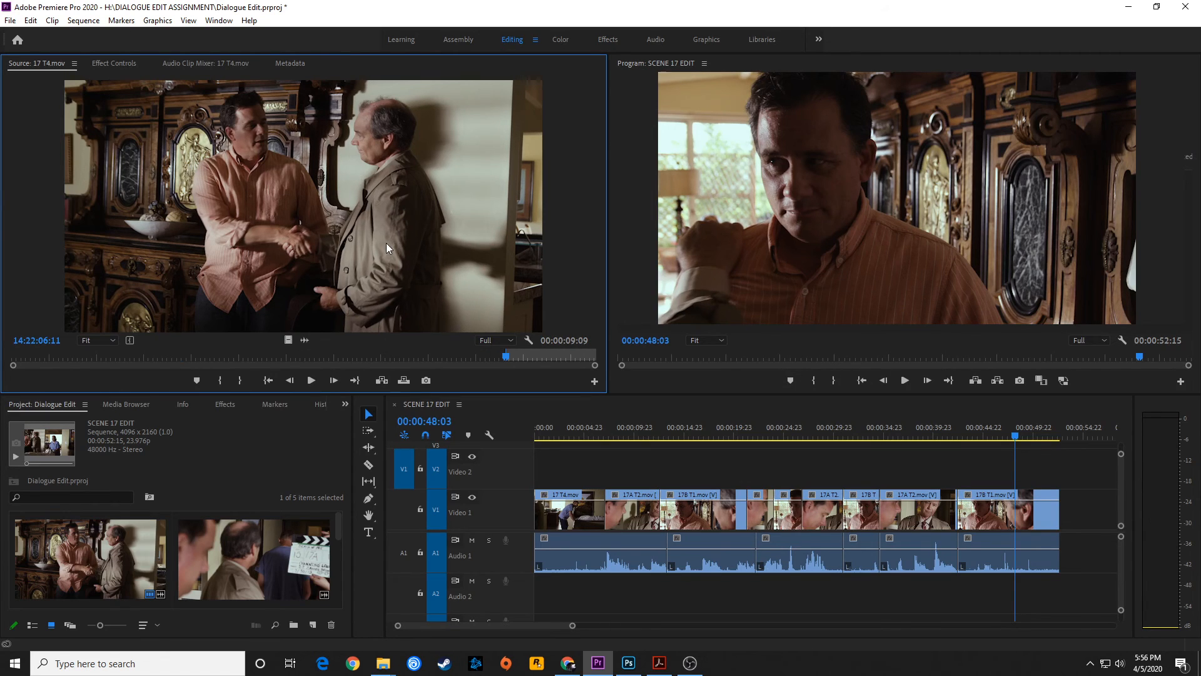
# Overwrite the marked part of 17 T4.mov onto Video 2 at the handshake in 17B T1.mov, at 00:00:45:03
pyautogui.moveTo(985, 431); pyautogui.dragTo(981, 432)
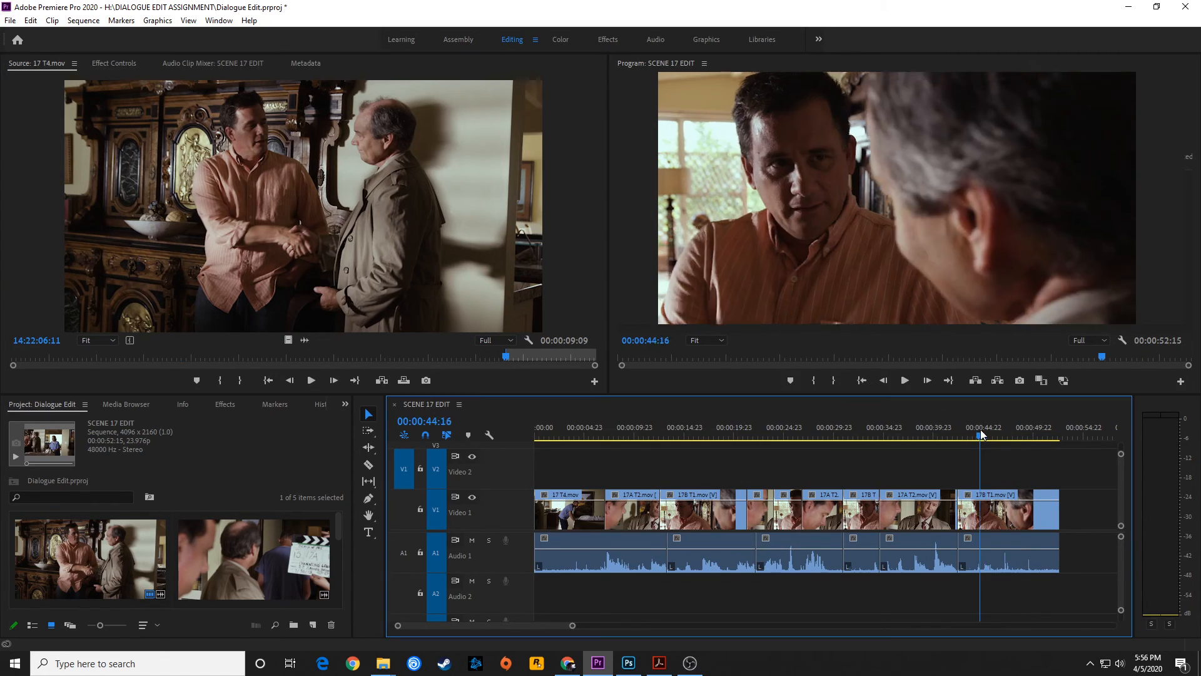
pyautogui.press('Right')
pyautogui.press('Right')
pyautogui.press('Right')
pyautogui.press('Right')
pyautogui.press('Right')
pyautogui.press('Right')
pyautogui.press('Right')
pyautogui.press('Right')
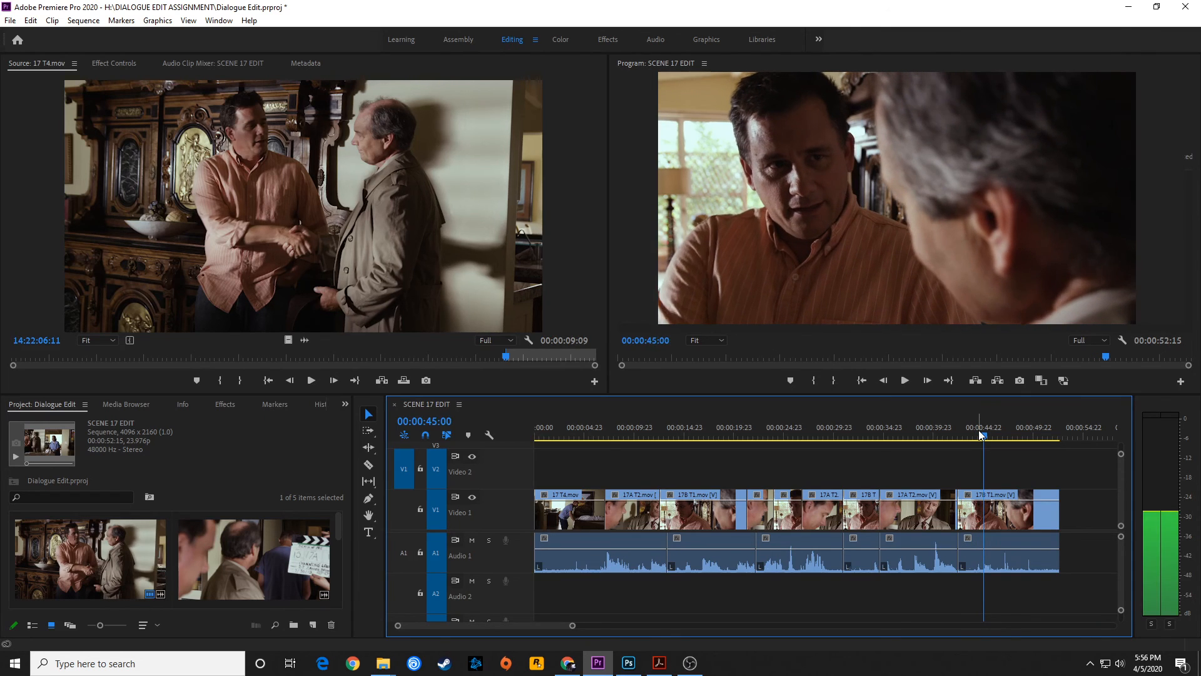
pyautogui.press('Left')
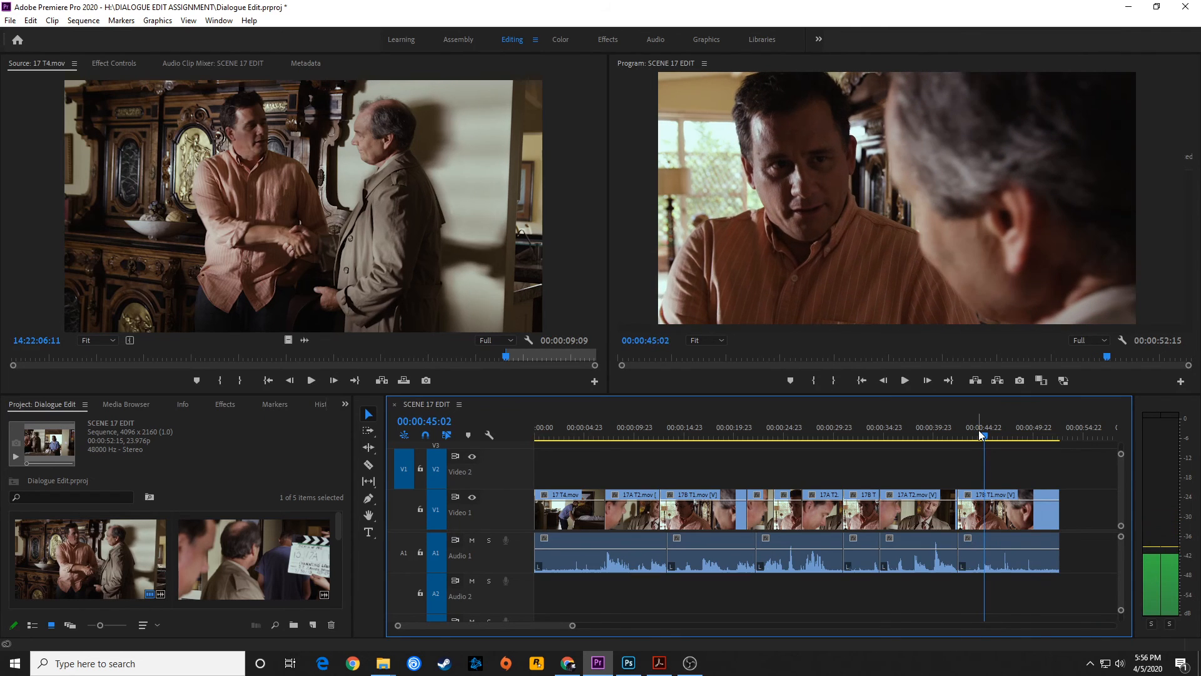
pyautogui.press('Right')
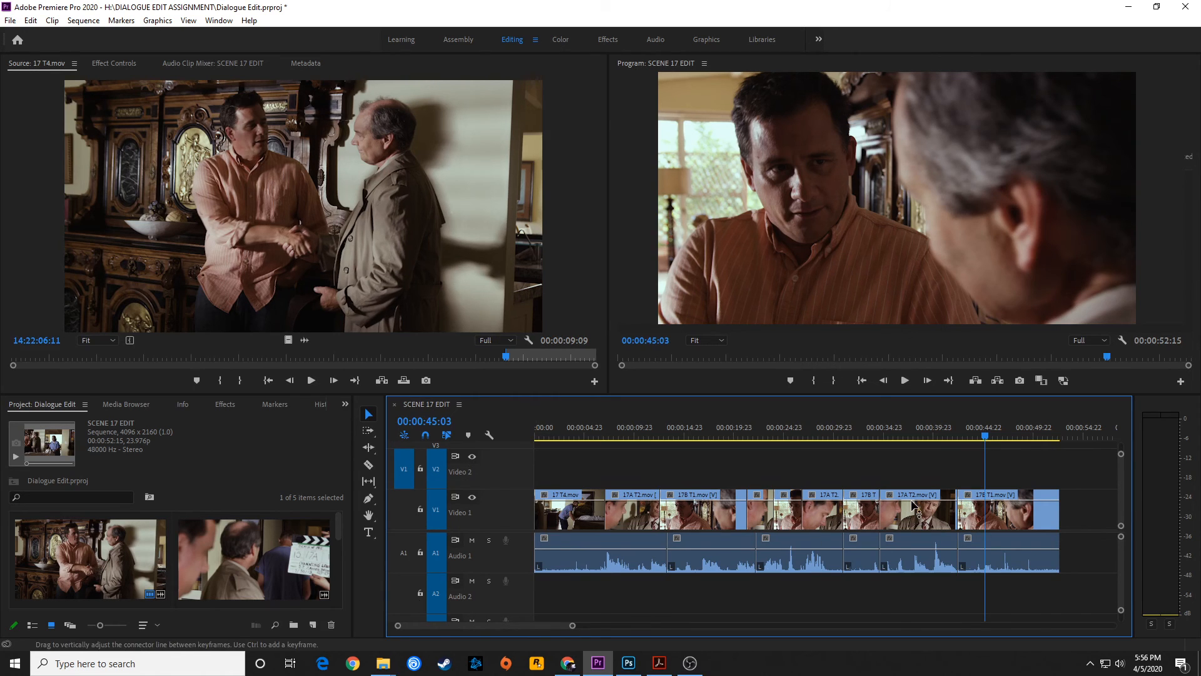
pyautogui.press('.')
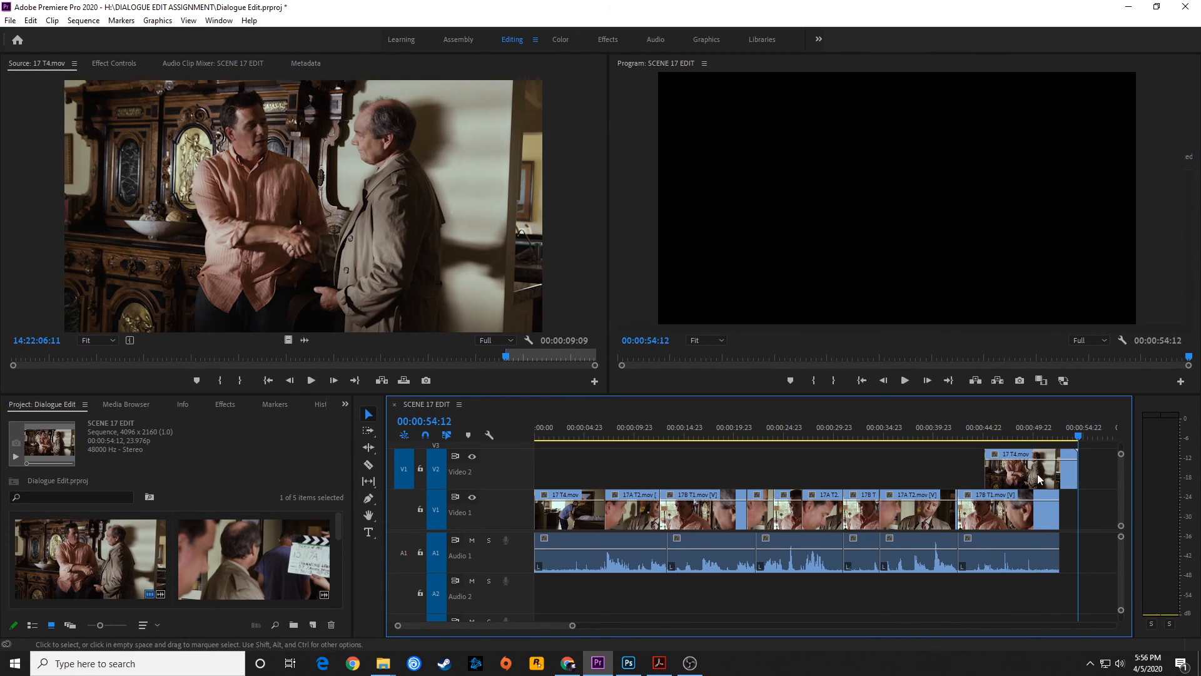
# Extend the start of 17 T4.mov on Video 2 back to the start of the last 17B T1.mov clip and play across it
pyautogui.moveTo(1005, 444); pyautogui.dragTo(959, 475)
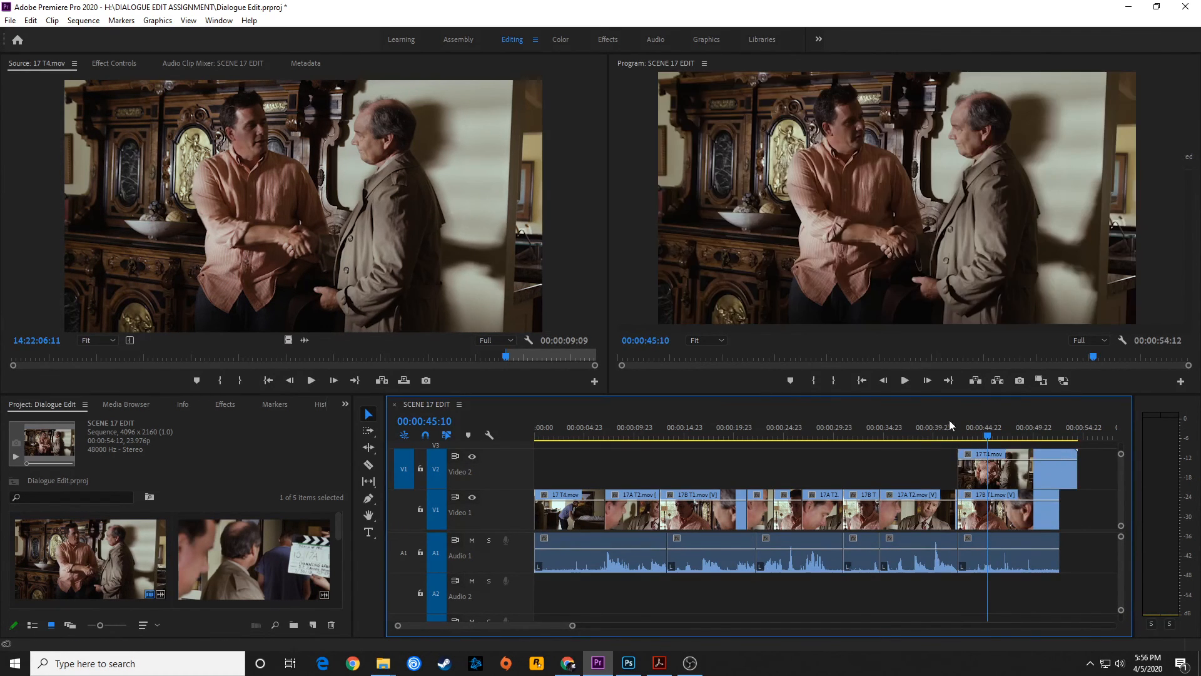
pyautogui.moveTo(946, 427); pyautogui.dragTo(930, 432)
pyautogui.press('space')
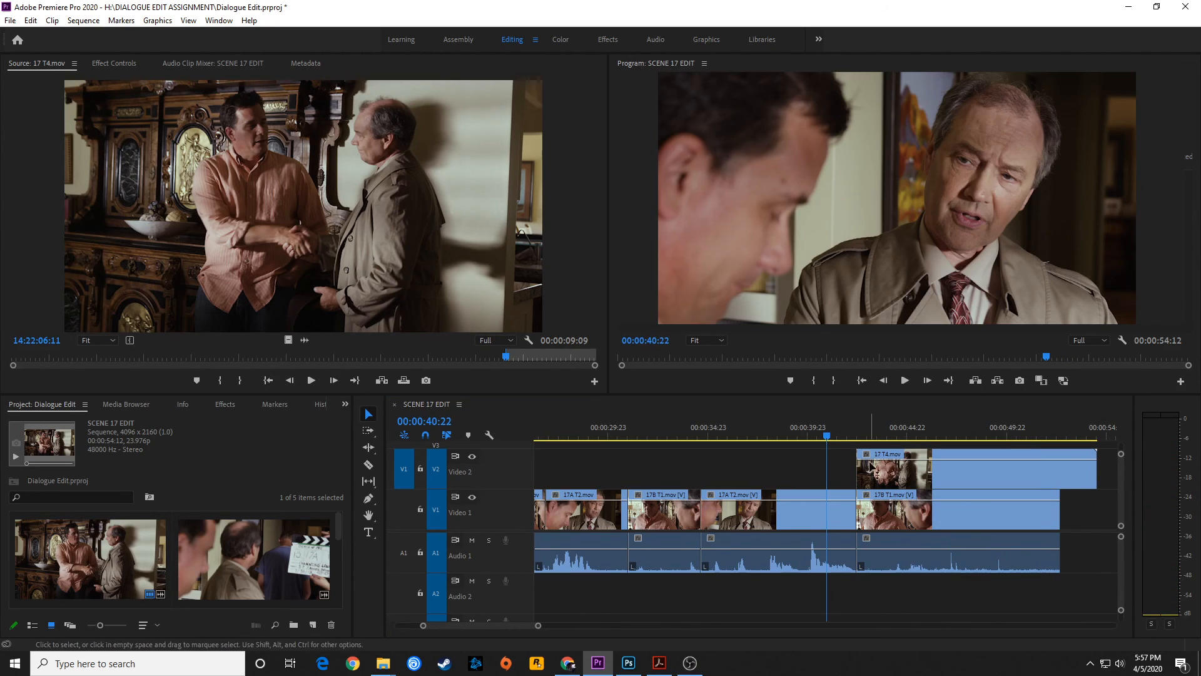
pyautogui.press('space')
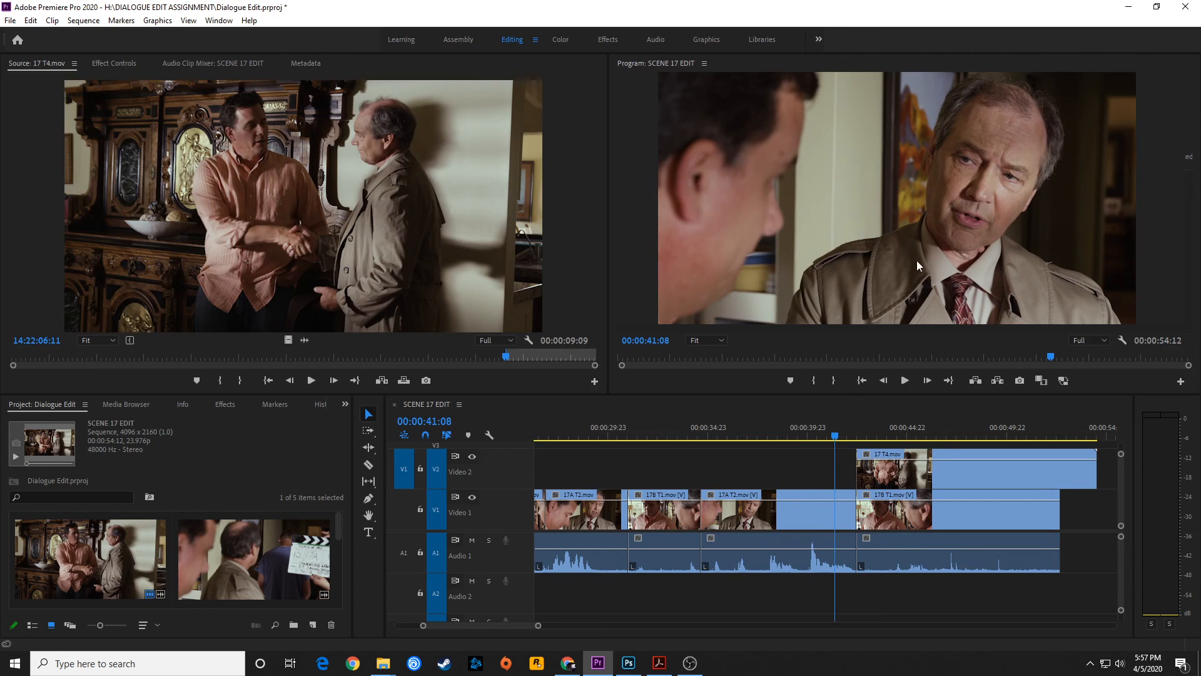
pyautogui.press('space')
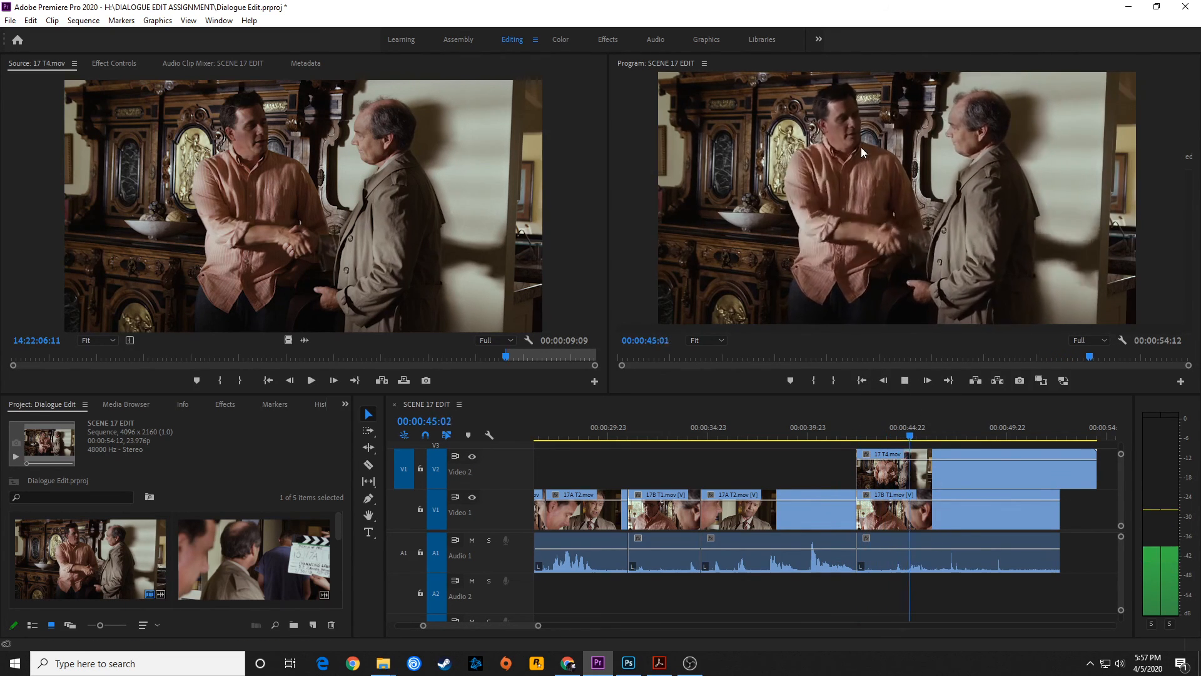
pyautogui.press('space')
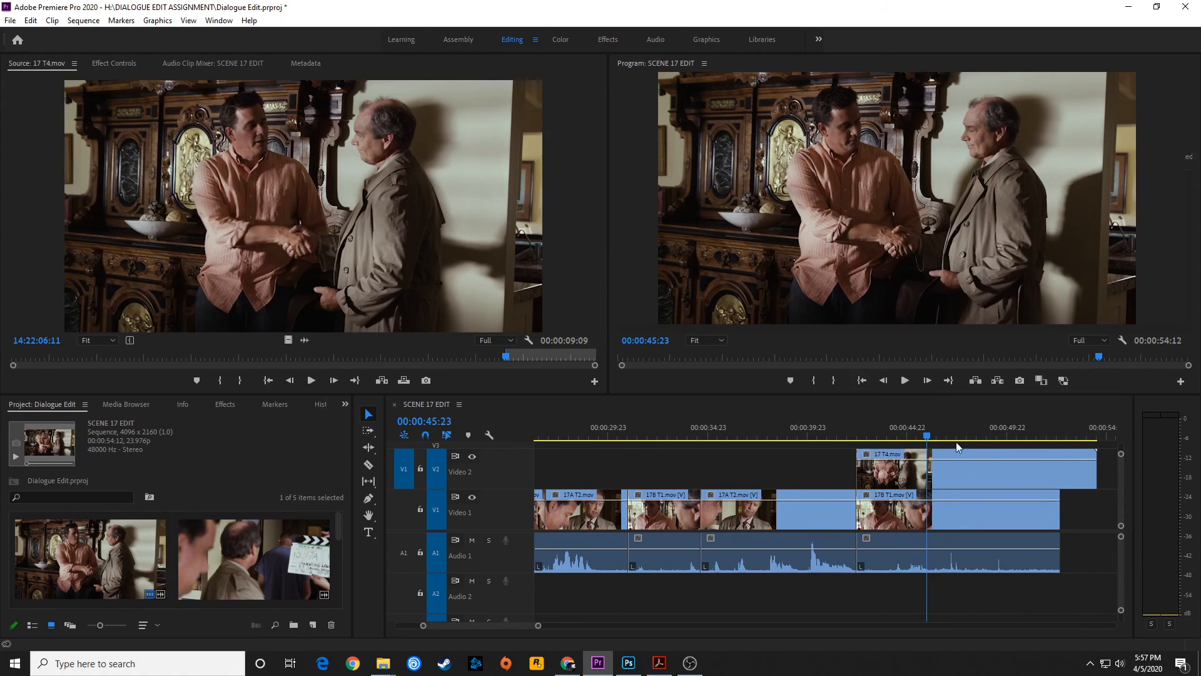
pyautogui.press('space')
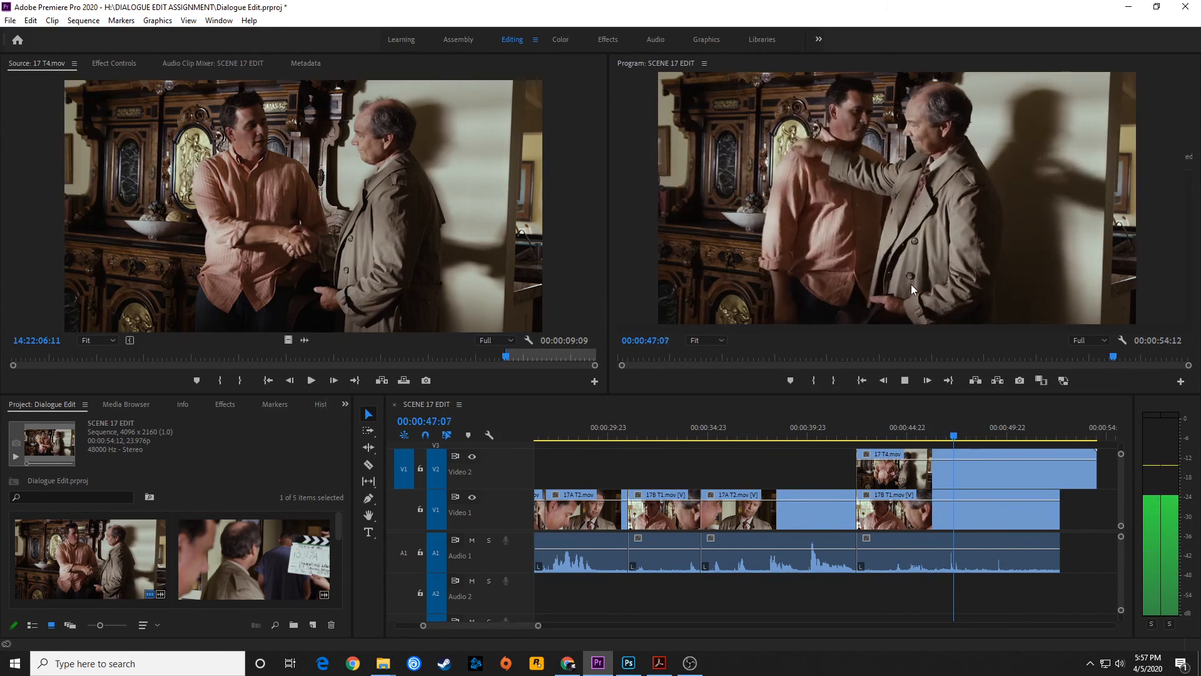
pyautogui.press('space')
# Move the 17 T4.mov clip from Video 2 down onto Video 1, overwriting the picture of the last 17B T1.mov clip
pyautogui.click(911, 436)
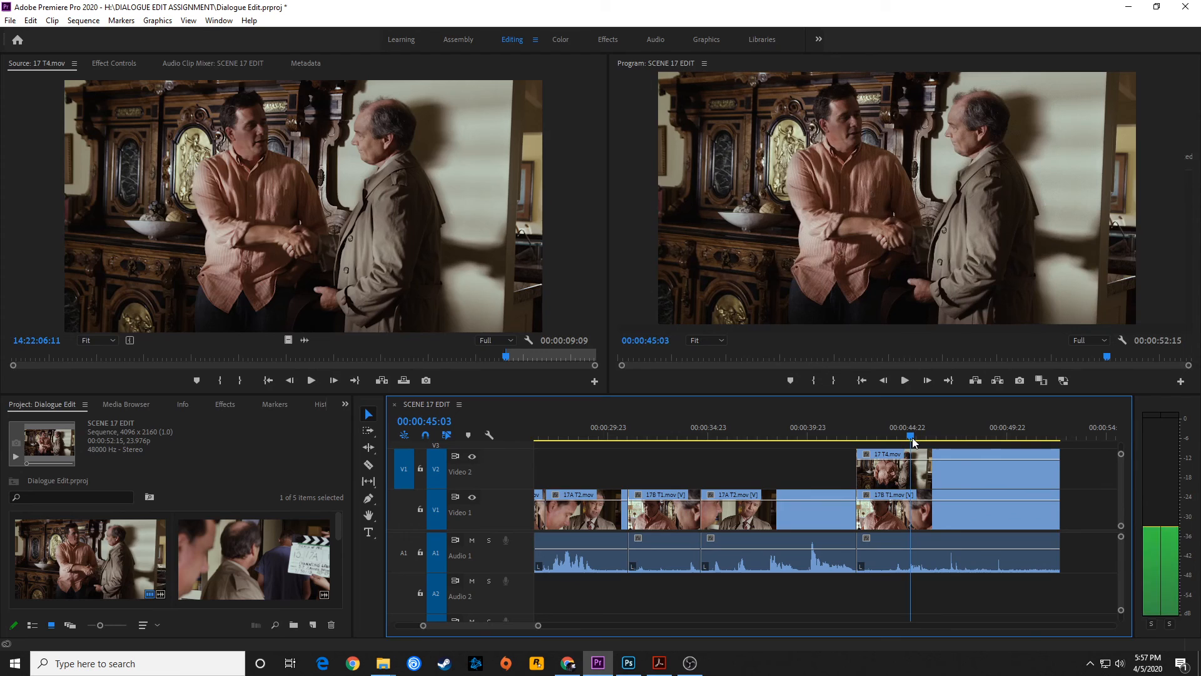
pyautogui.click(903, 479)
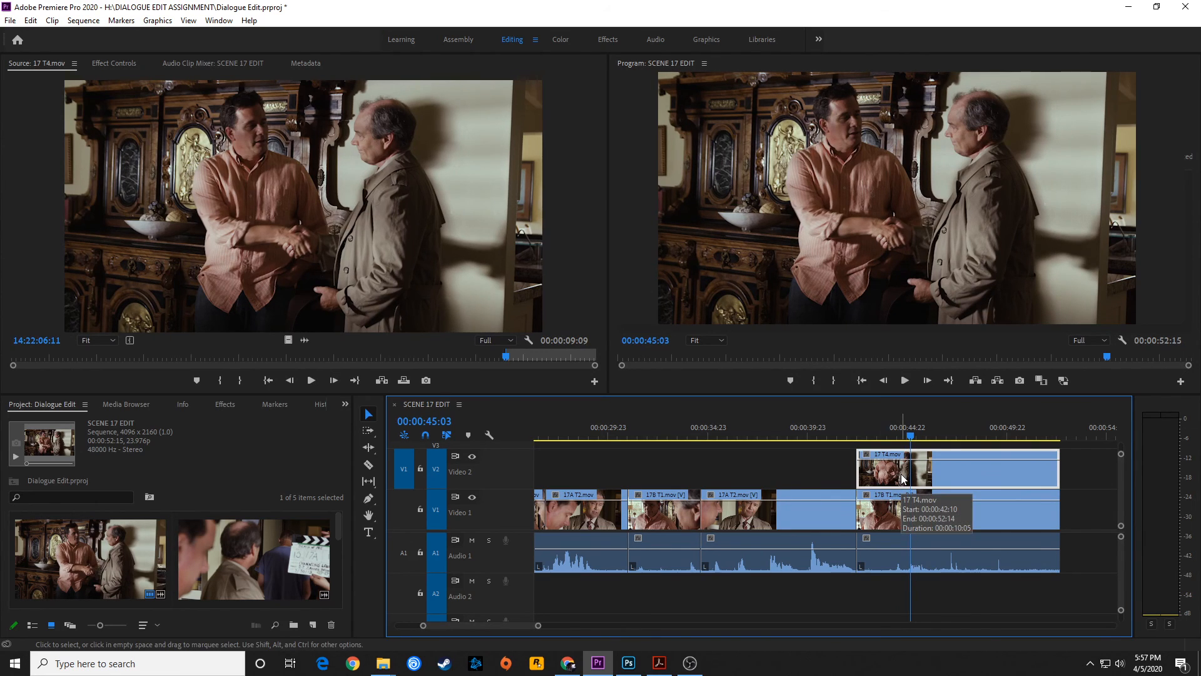
pyautogui.hotkey('alt', 'Down')
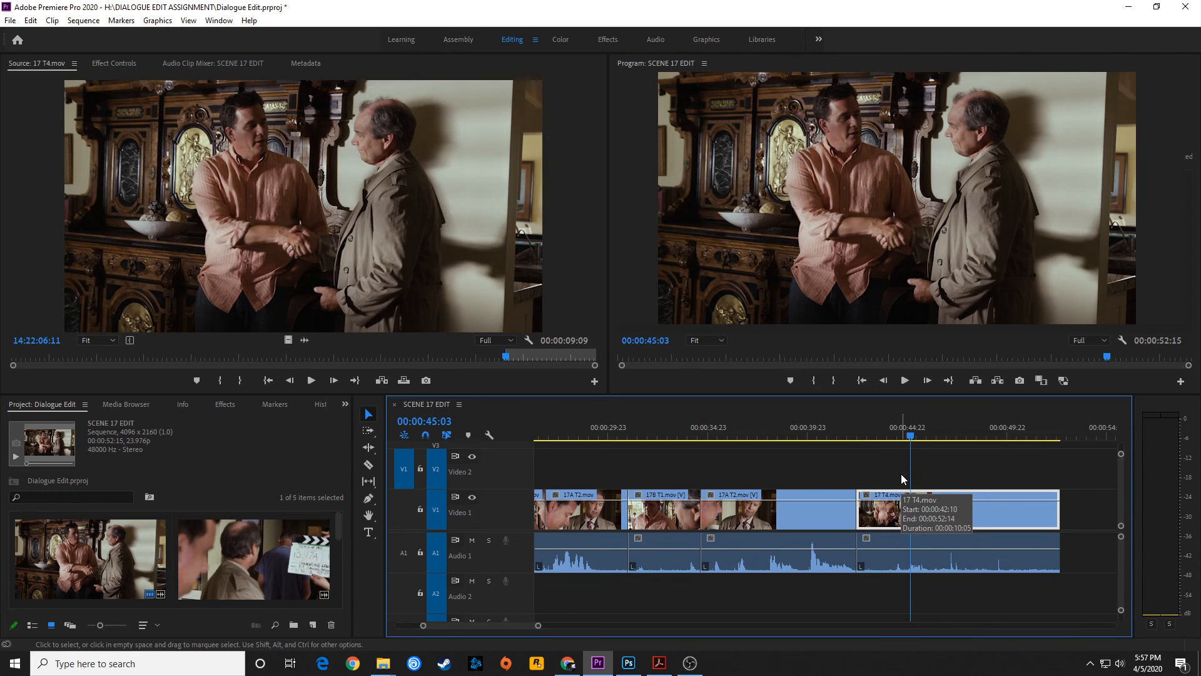
# Play back the cut from 17A T2.mov to 17 T4.mov on Video 1, starting just before 00:00:42:00
pyautogui.moveTo(872, 436); pyautogui.dragTo(844, 436)
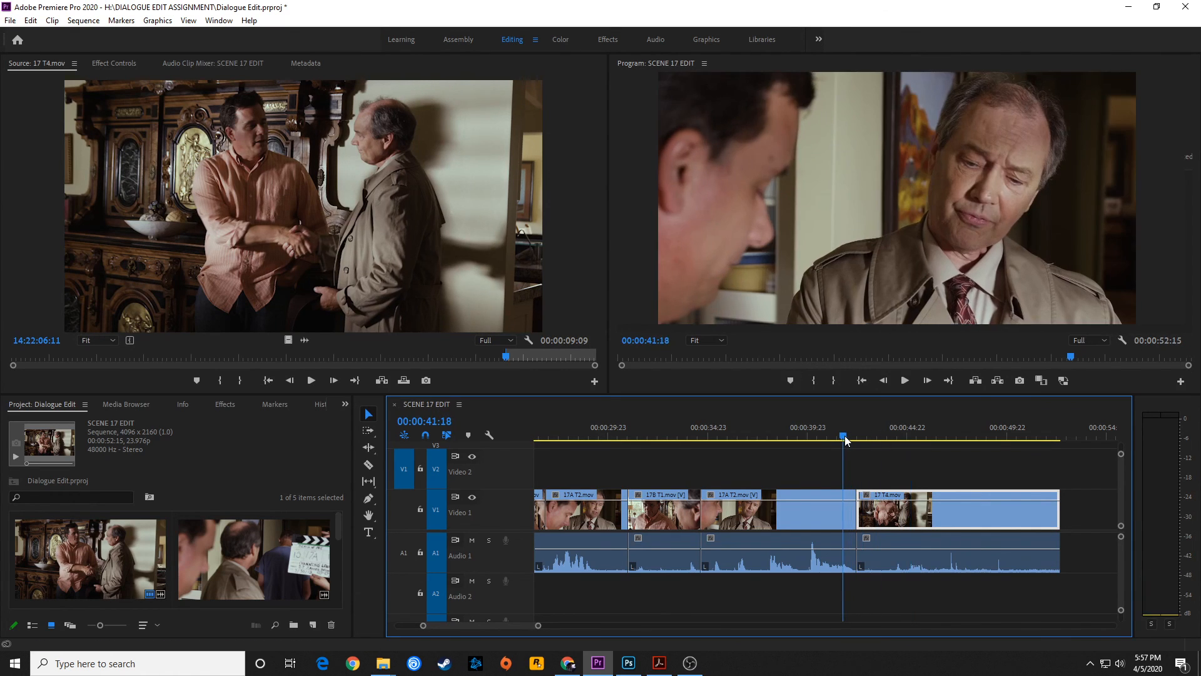
pyautogui.press('space')
pyautogui.press('space')
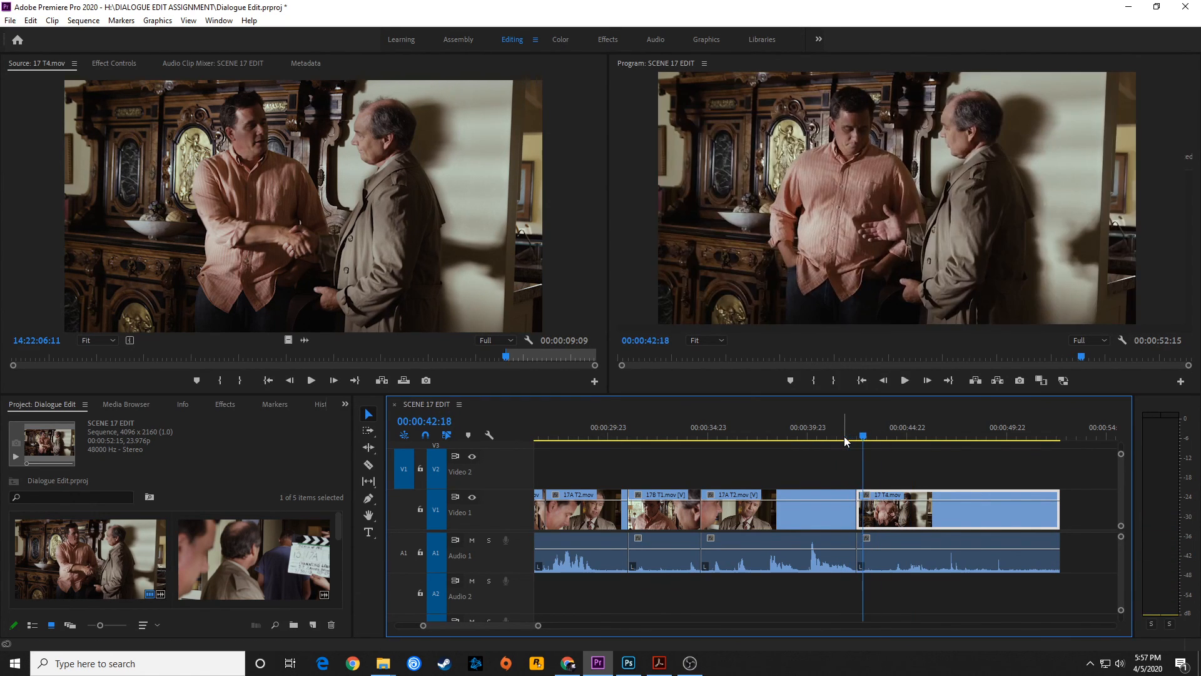
pyautogui.moveTo(863, 436); pyautogui.dragTo(832, 439)
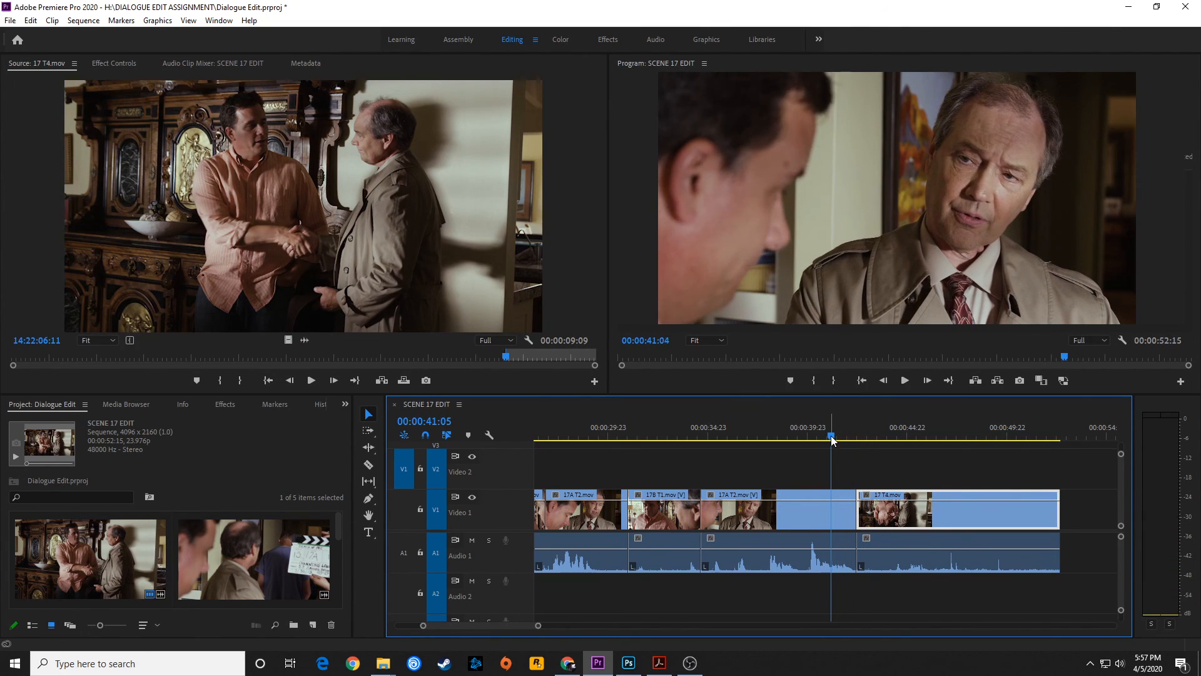
pyautogui.press('space')
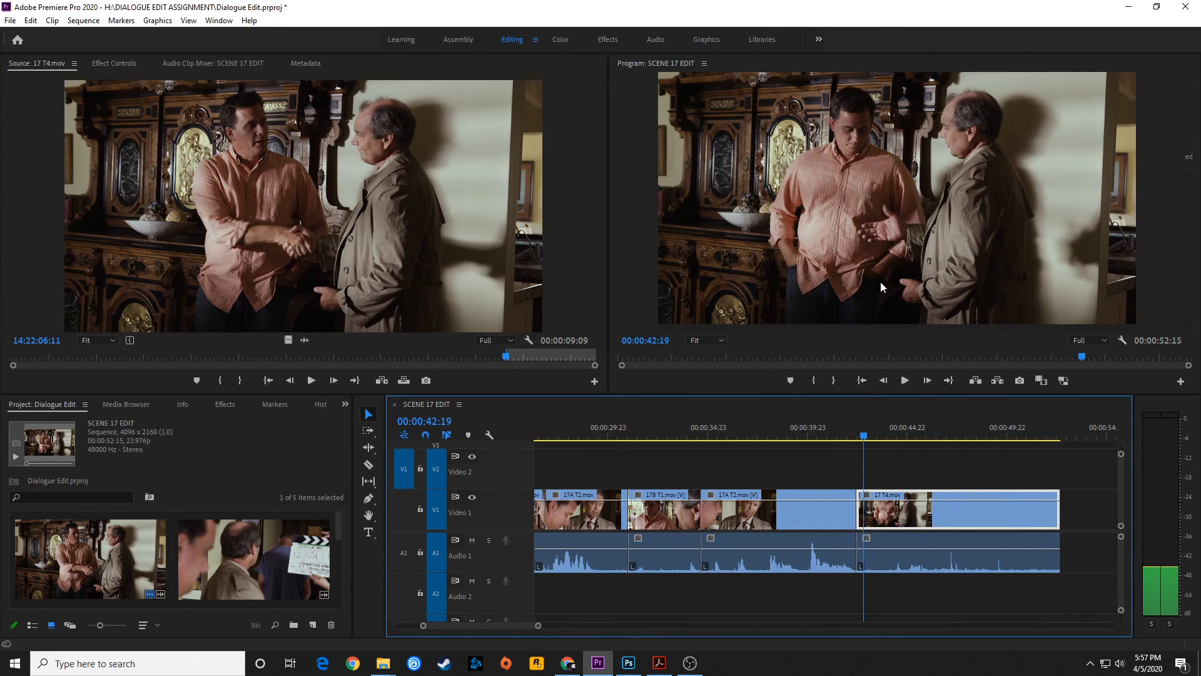
# Find the frame at 00:00:42:19 in the final 17 T4.mov clip and ripple trim the start of its picture and sound to it
pyautogui.click(878, 482)
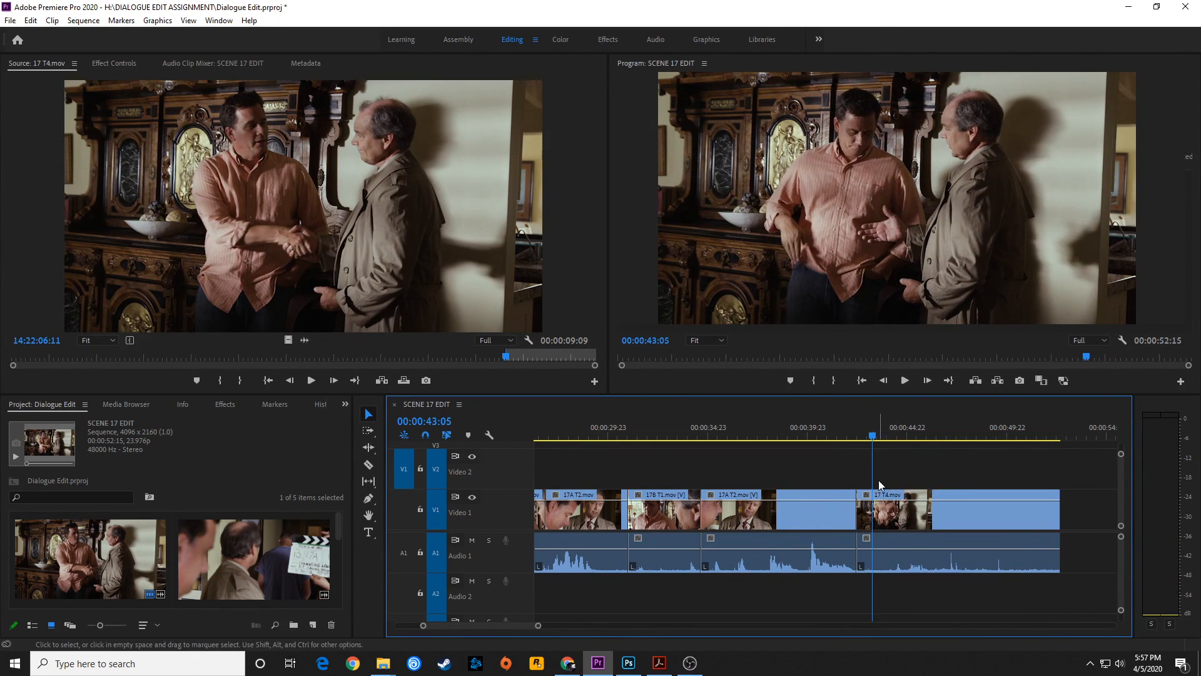
pyautogui.press('Left')
pyautogui.press('Left')
pyautogui.press('Left')
pyautogui.press('Left')
pyautogui.hotkey('shift', 'Left')
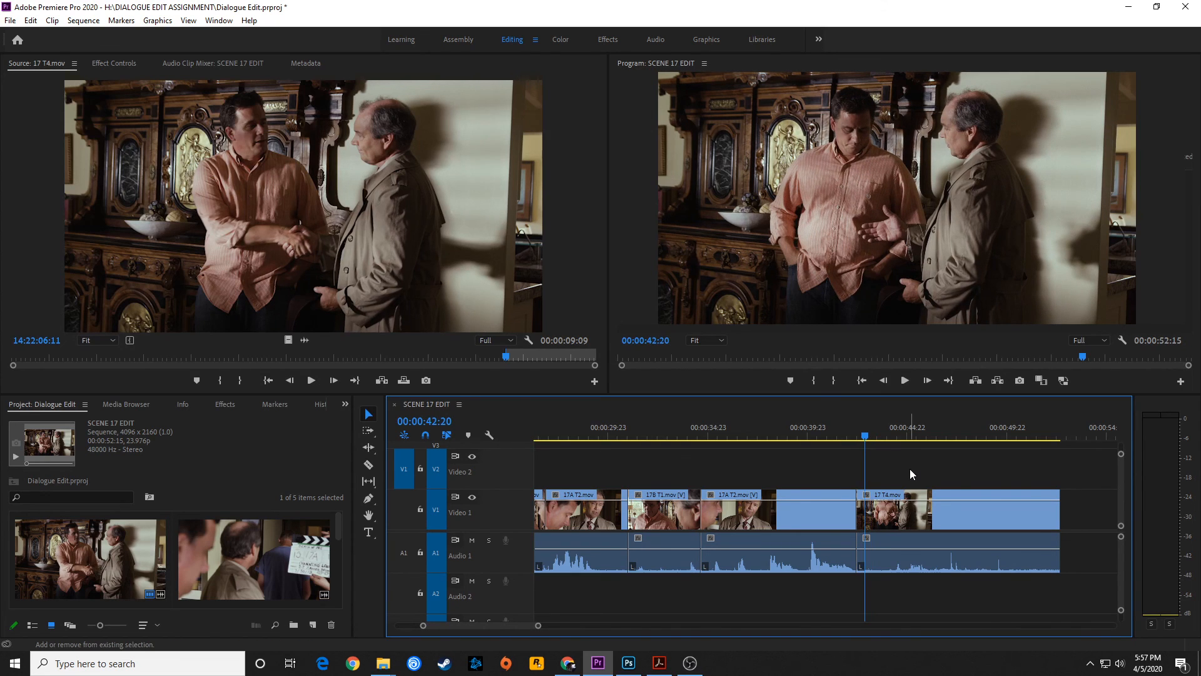
pyautogui.press('Left')
pyautogui.press('Left')
pyautogui.press('Left')
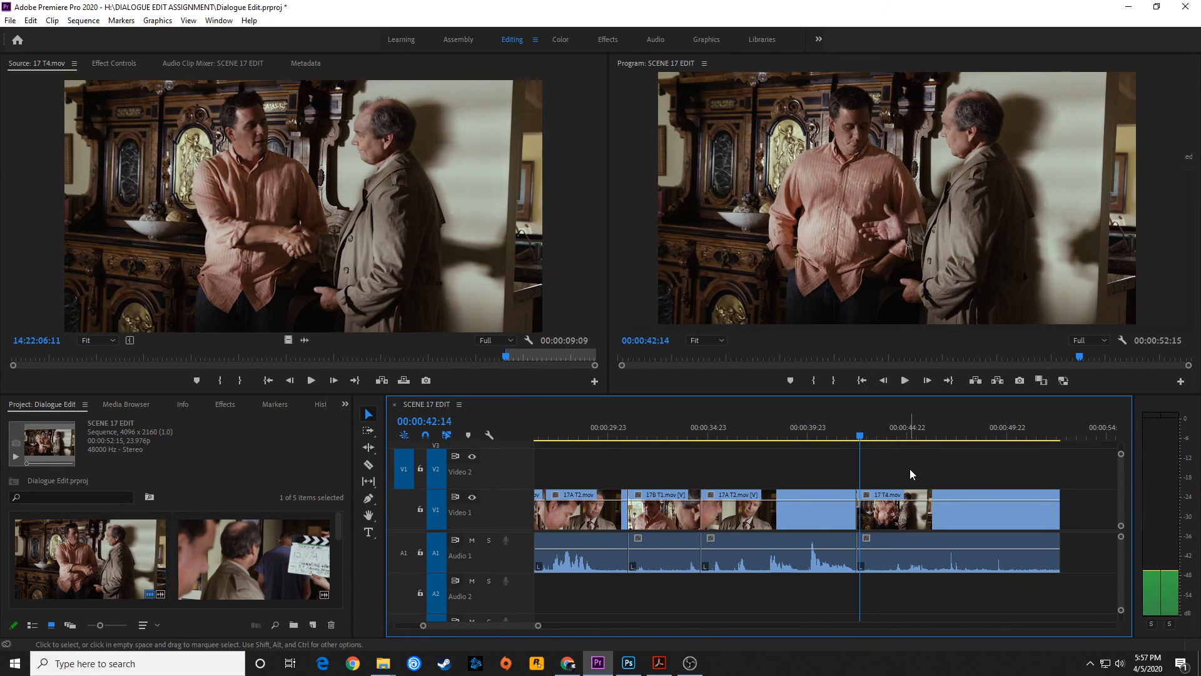
pyautogui.press('Right')
pyautogui.press('Right')
pyautogui.press('Right')
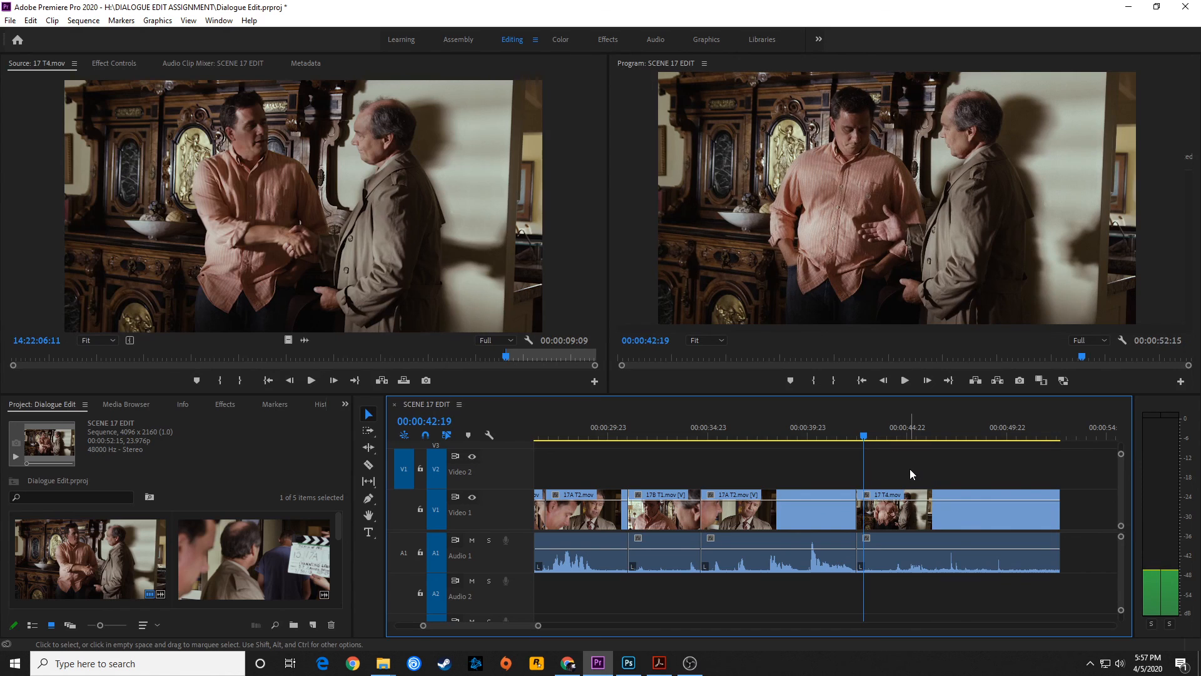
pyautogui.press('q')
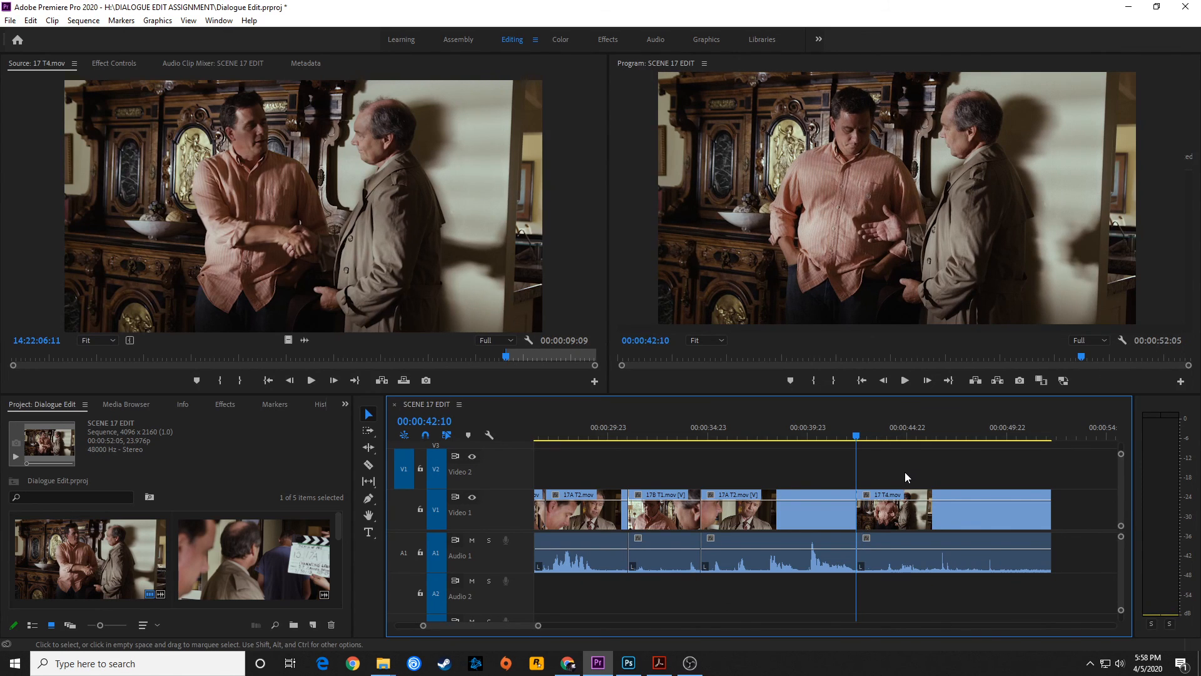
# Play across the trimmed cut into 17 T4.mov from about 00:00:41:09 through the handshake and exit
pyautogui.click(835, 428)
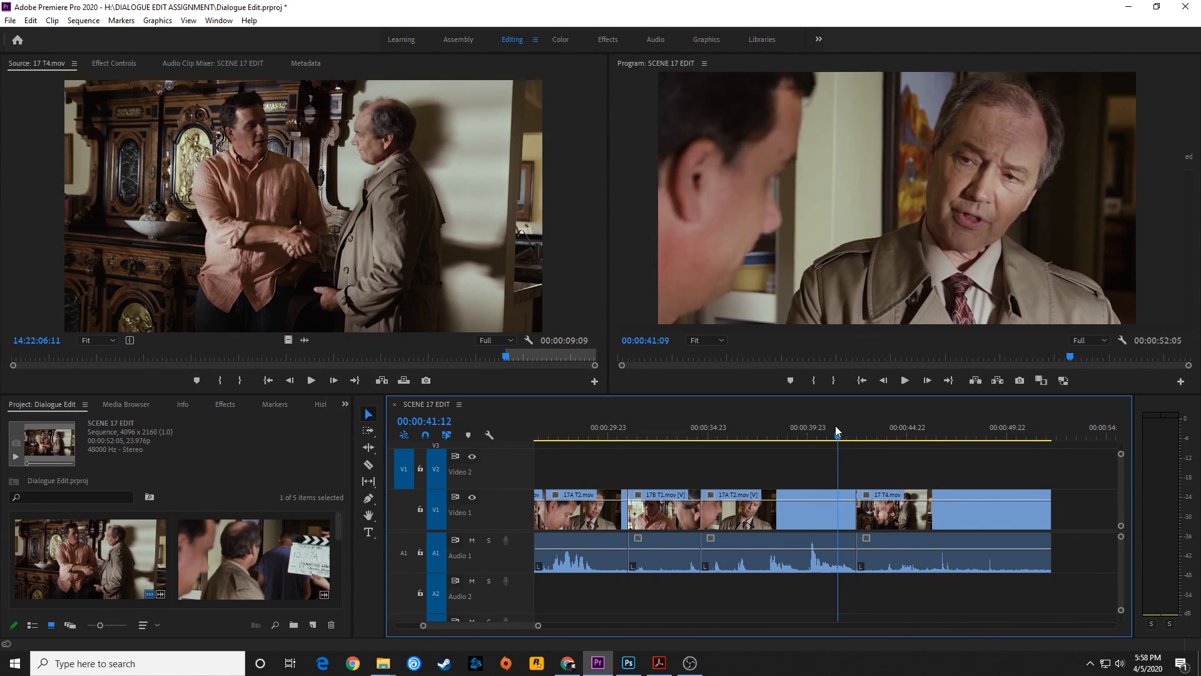
pyautogui.press('space')
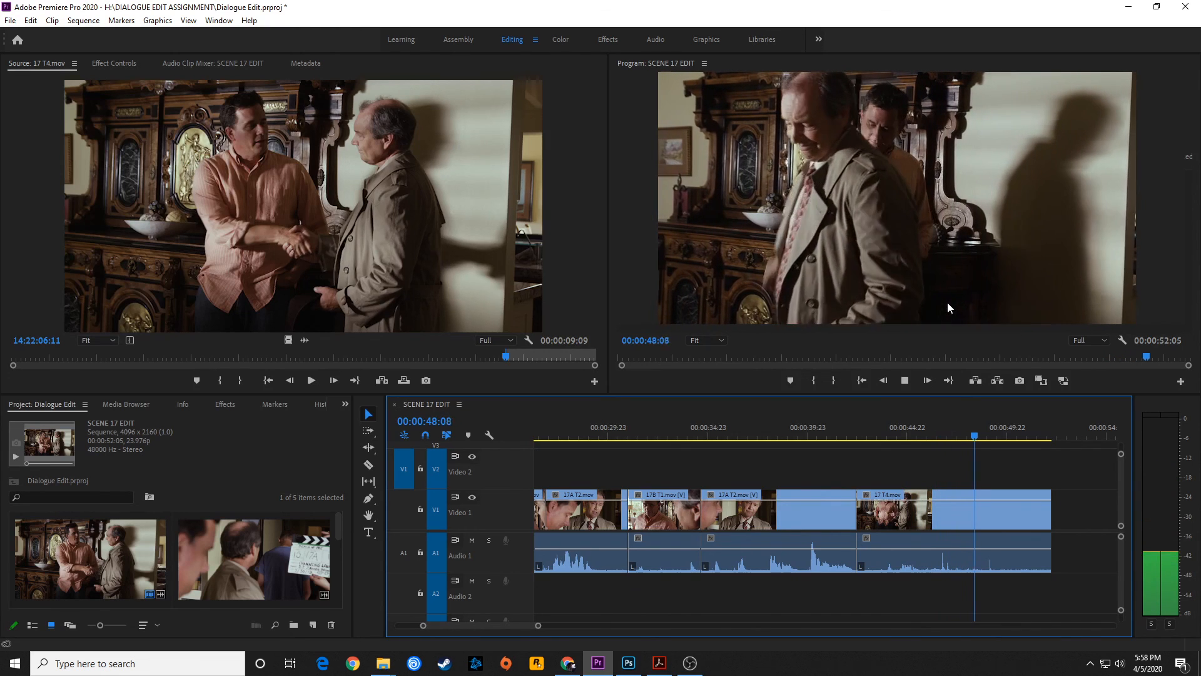
pyautogui.press('space')
# Play back the SCENE 17 EDIT sequence up to 00:00:29:07 and go to the 17B T1.mov clip at 00:00:31:15
pyautogui.press('\\')
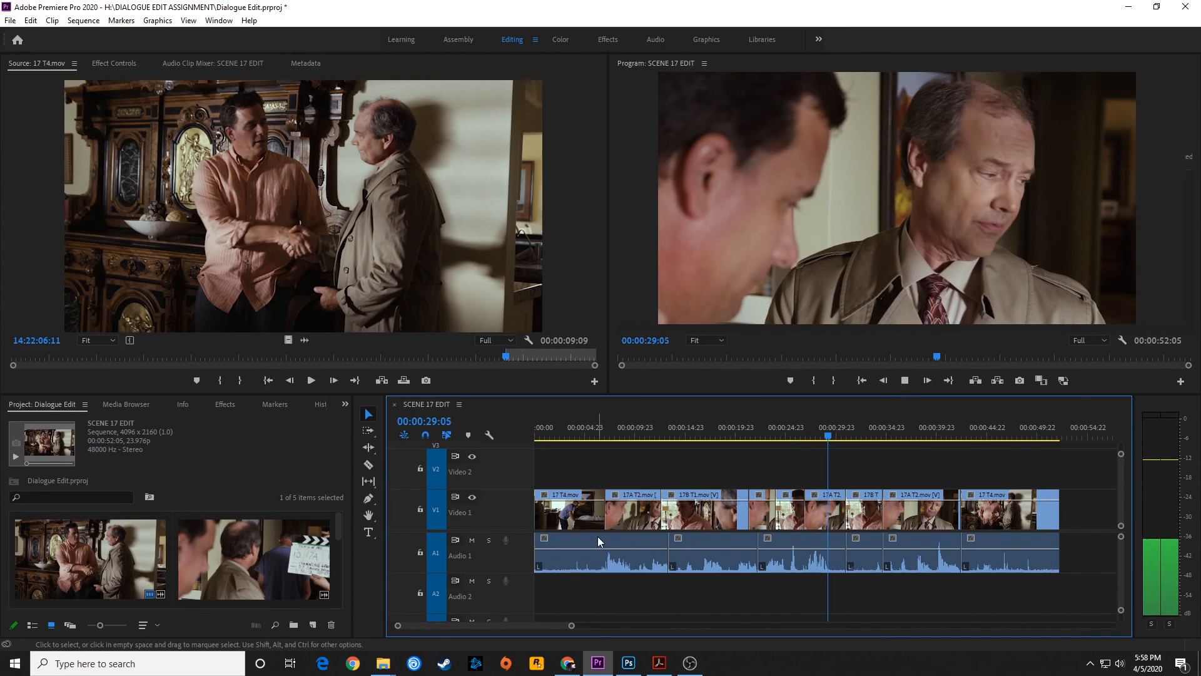
pyautogui.press('space')
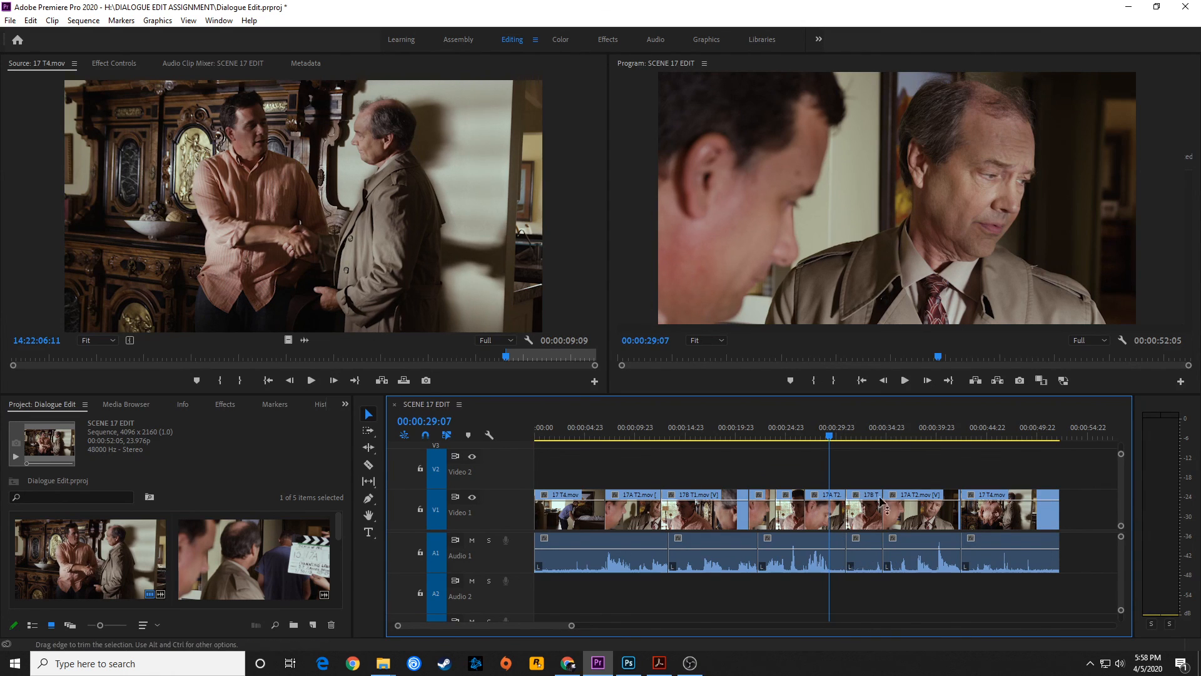
pyautogui.click(853, 438)
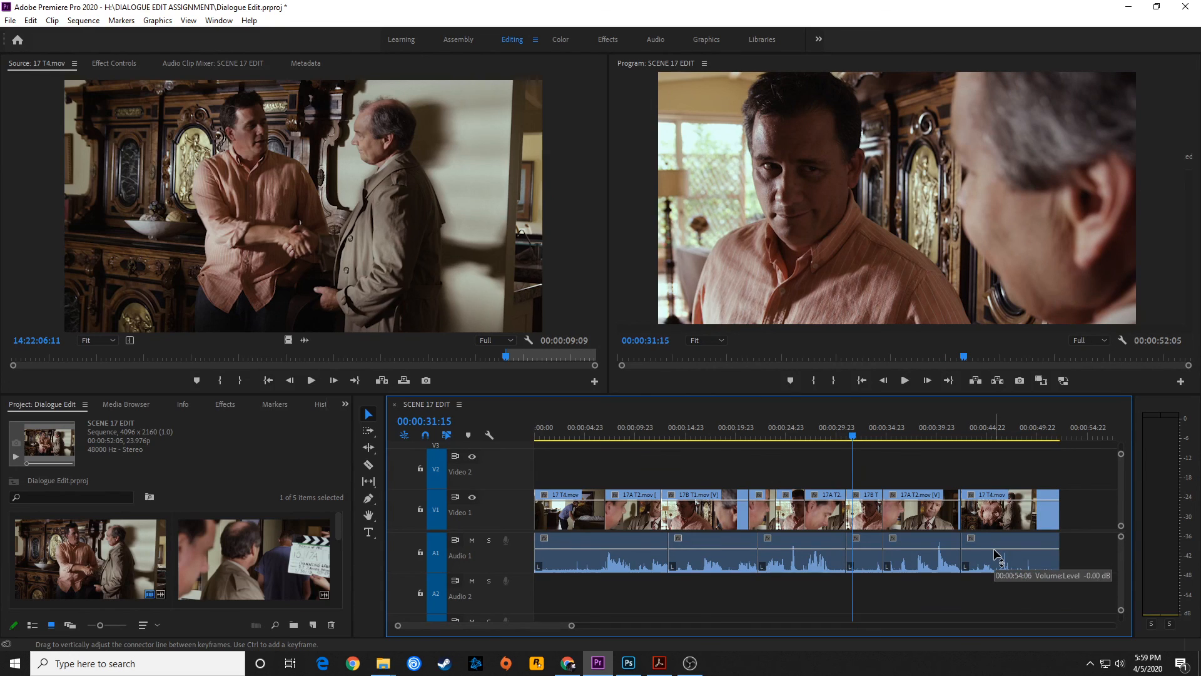